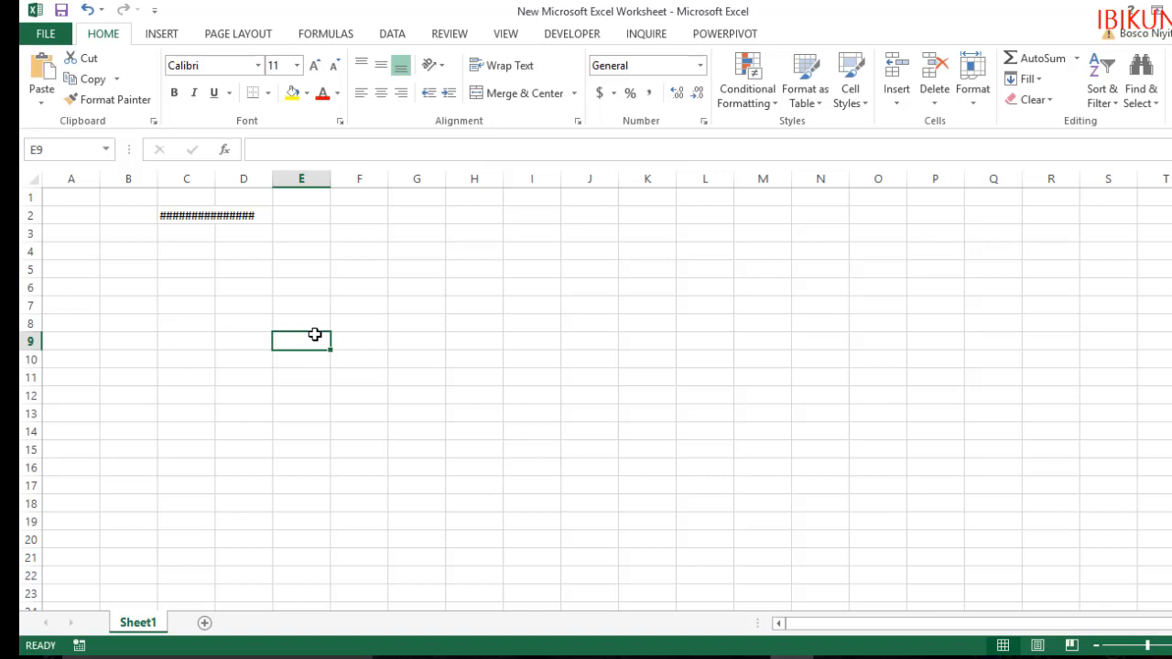
Examine the hash signs in cell C2 and the column headers from A through AB
click(184, 222)
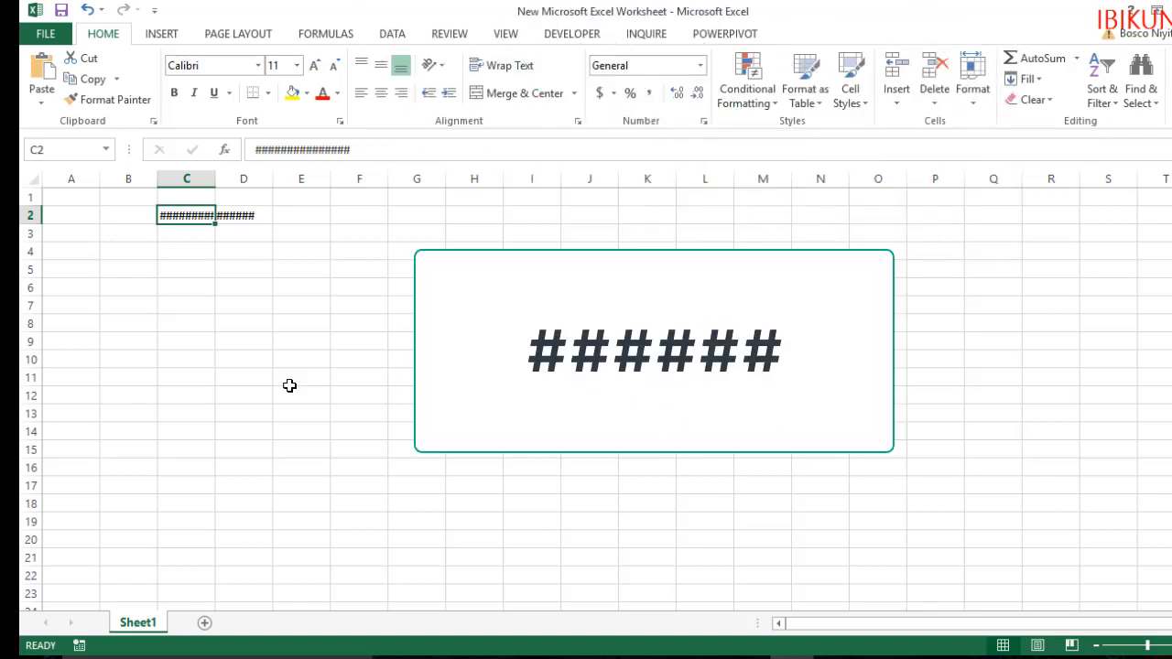
click(84, 170)
click(130, 173)
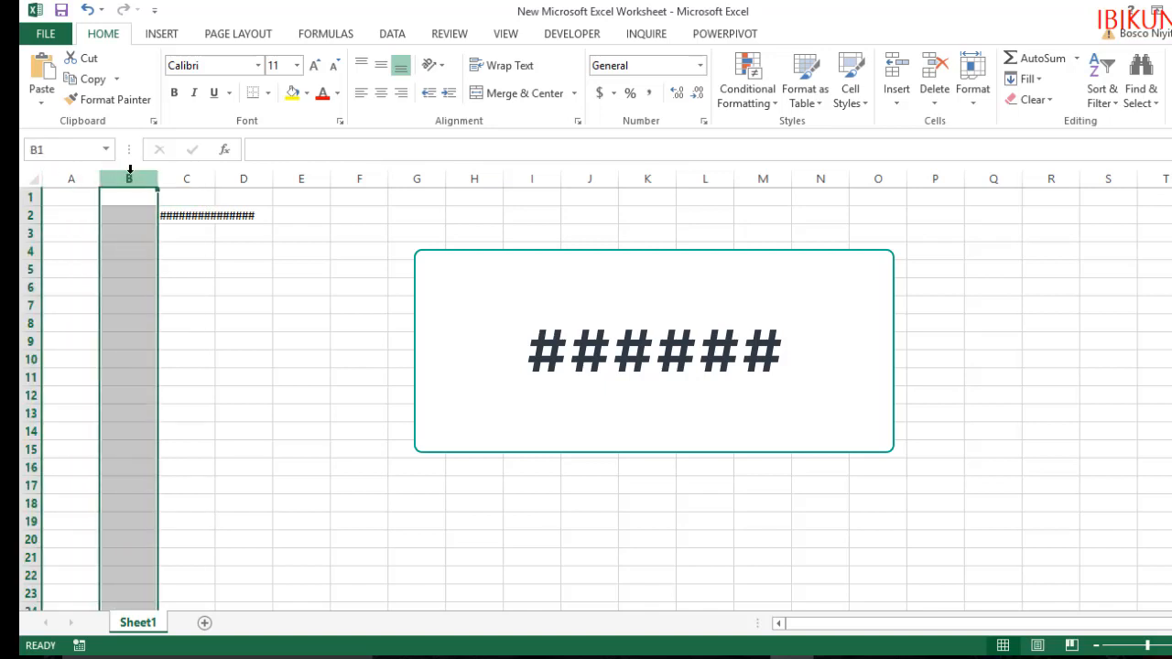
click(193, 174)
click(251, 178)
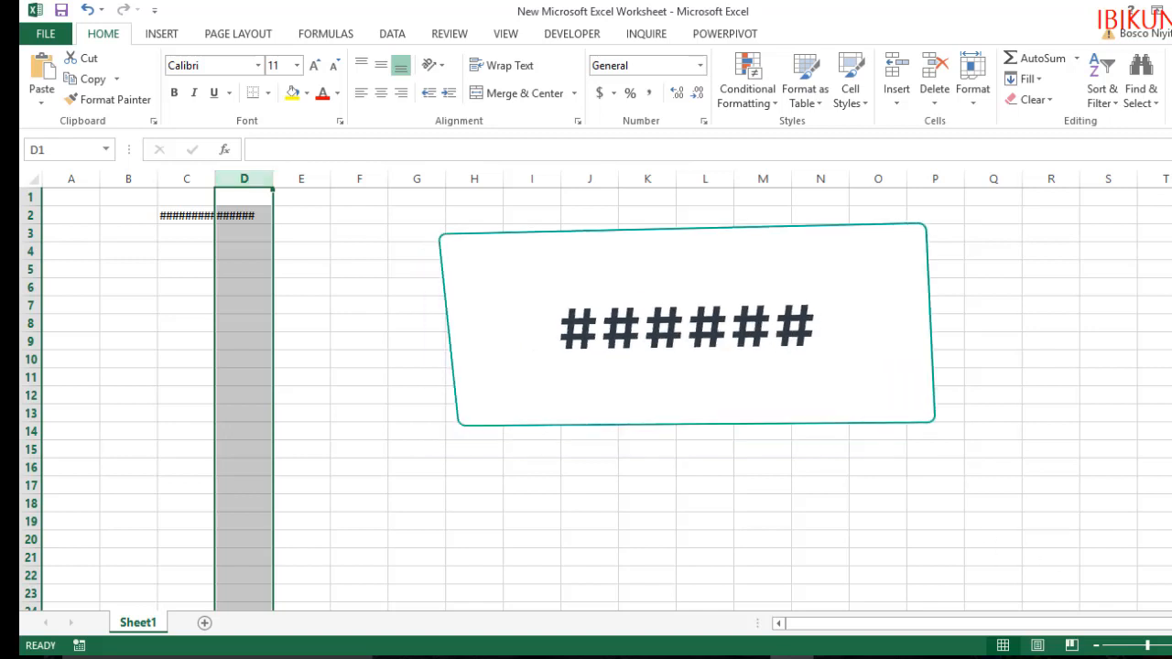
drag(961, 624, 1114, 624)
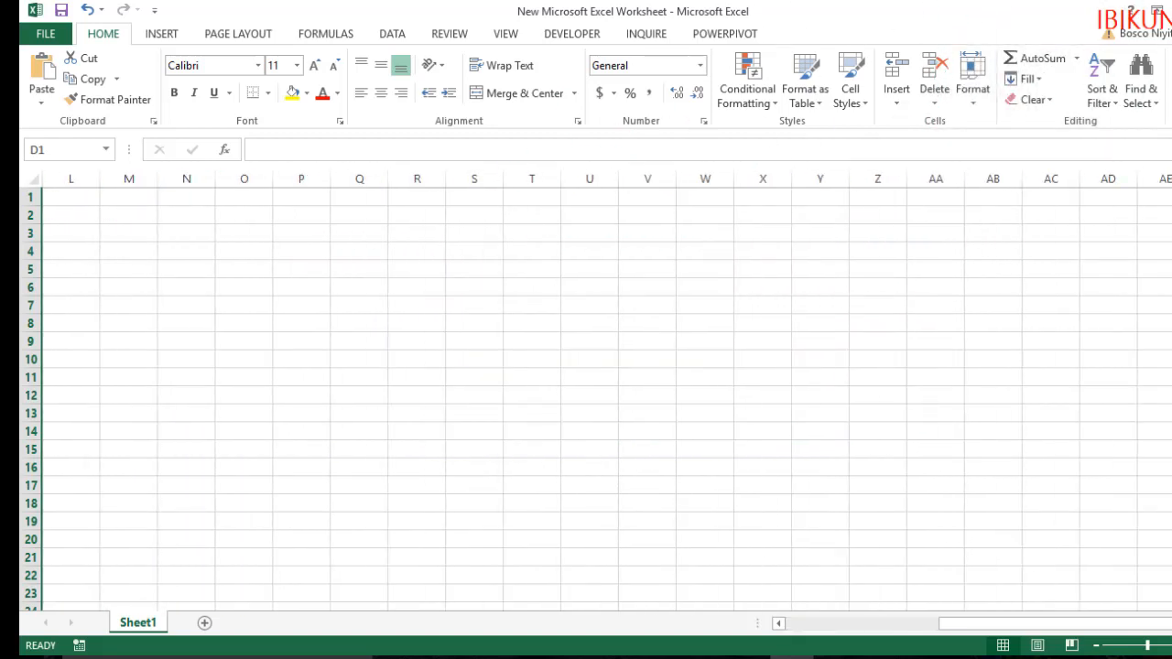
click(936, 176)
click(982, 174)
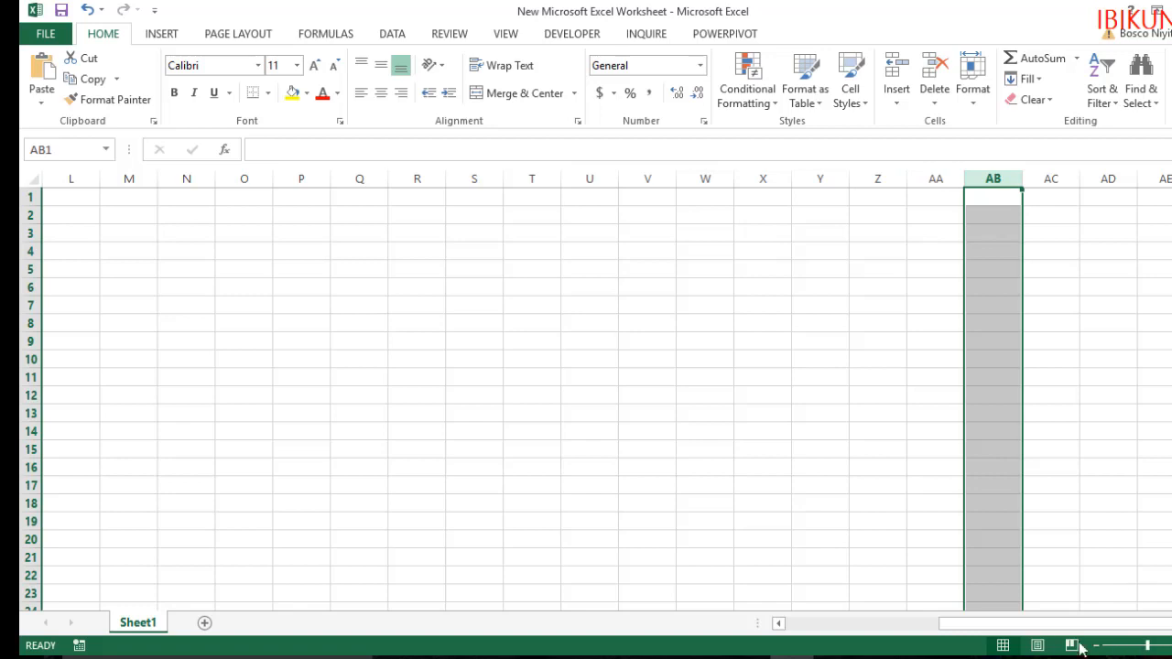
drag(1036, 626, 831, 628)
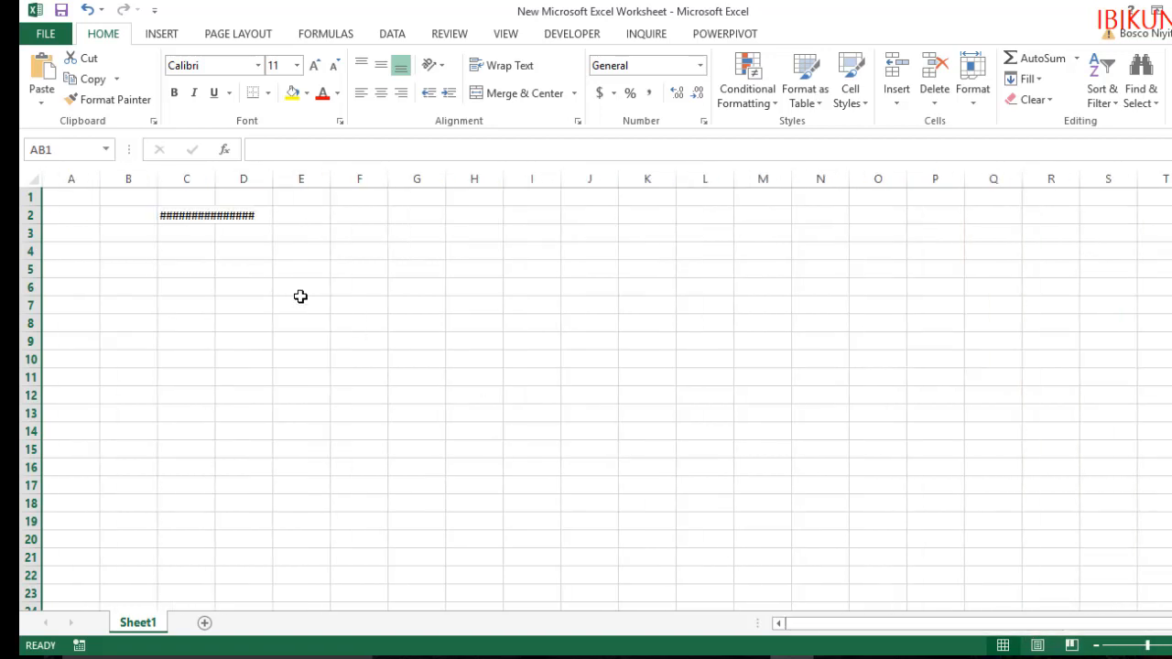
click(65, 179)
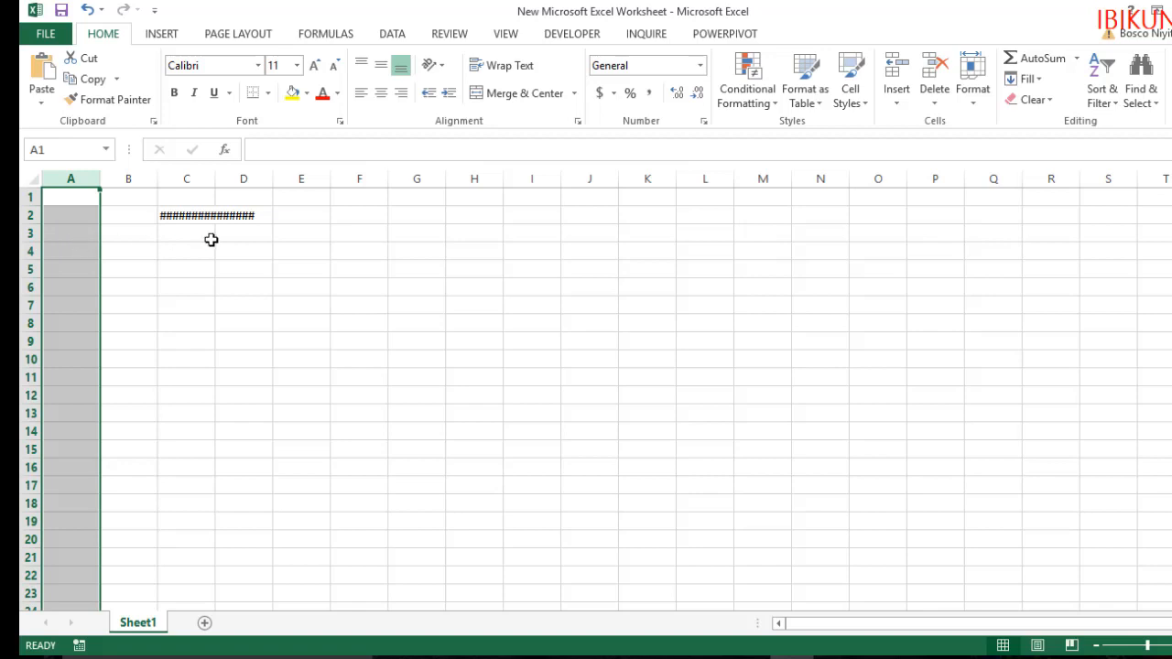
click(187, 220)
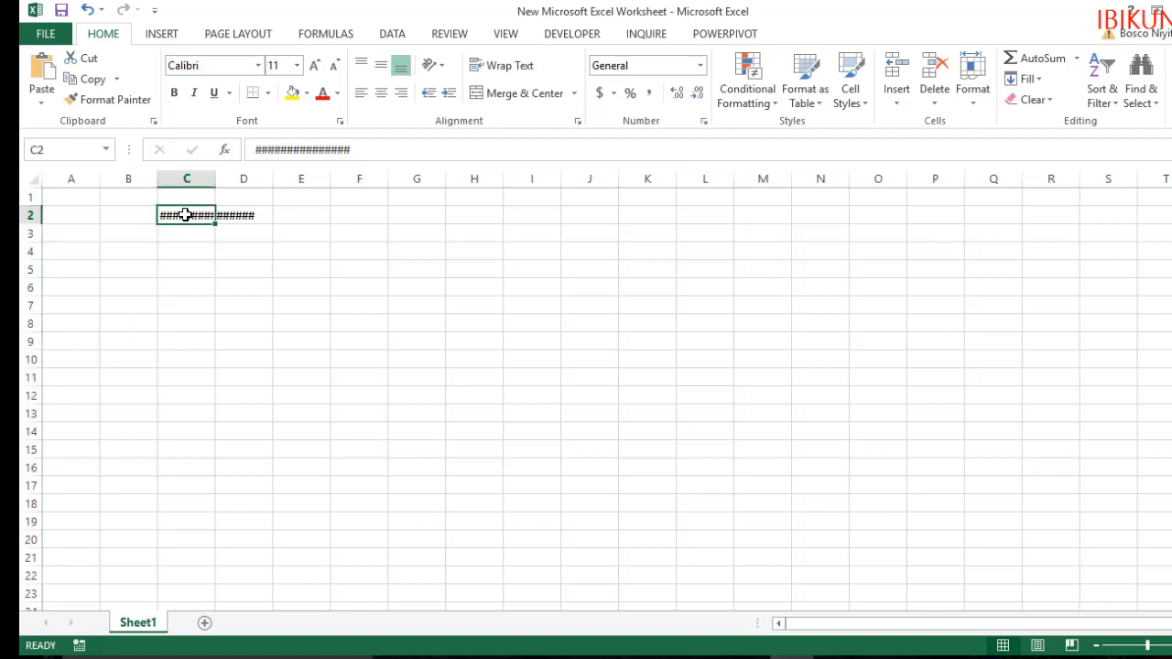
Enter 7500000 in cell B4 and 150000000 in cell B5
click(112, 251)
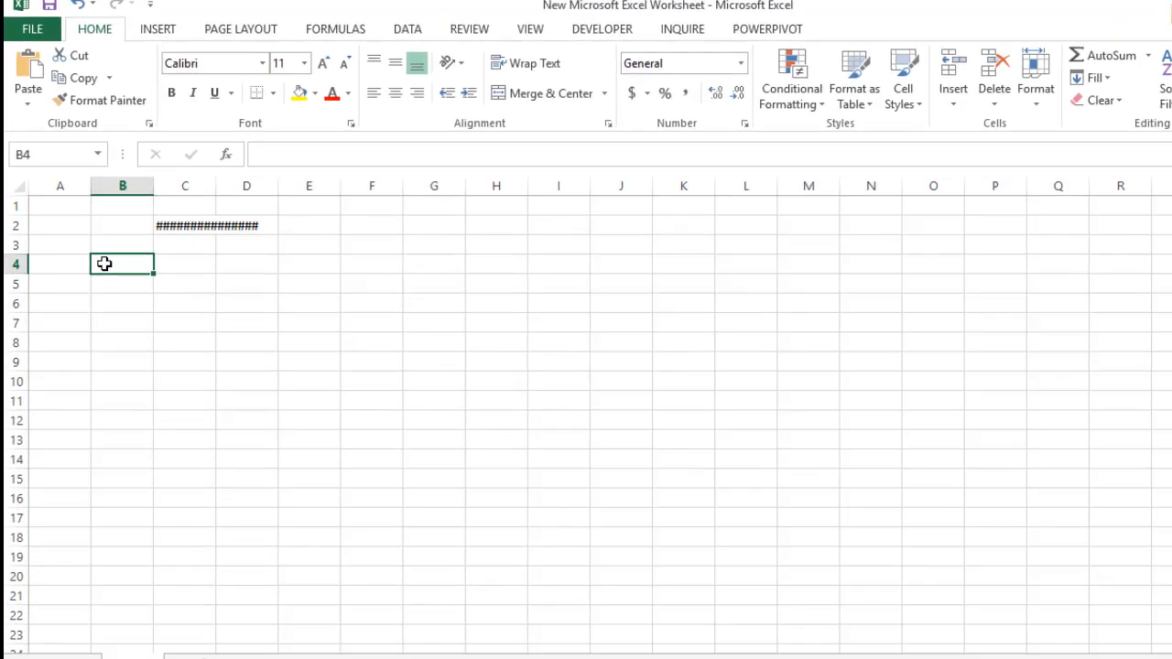
text(7)
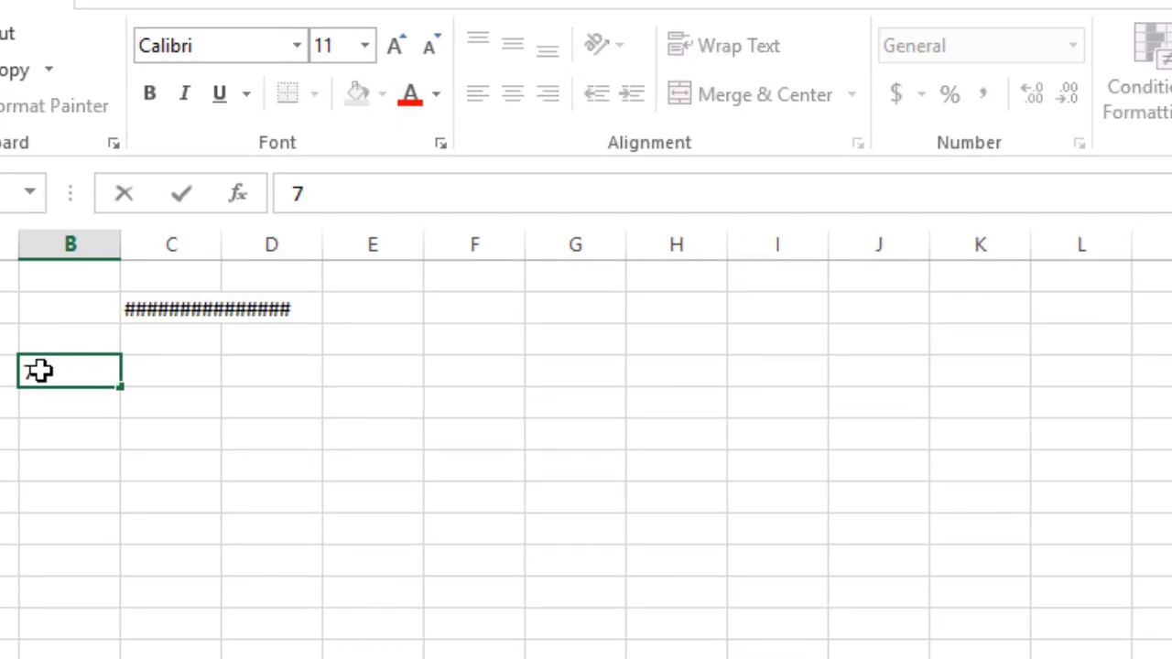
text(500000)
key(Return)
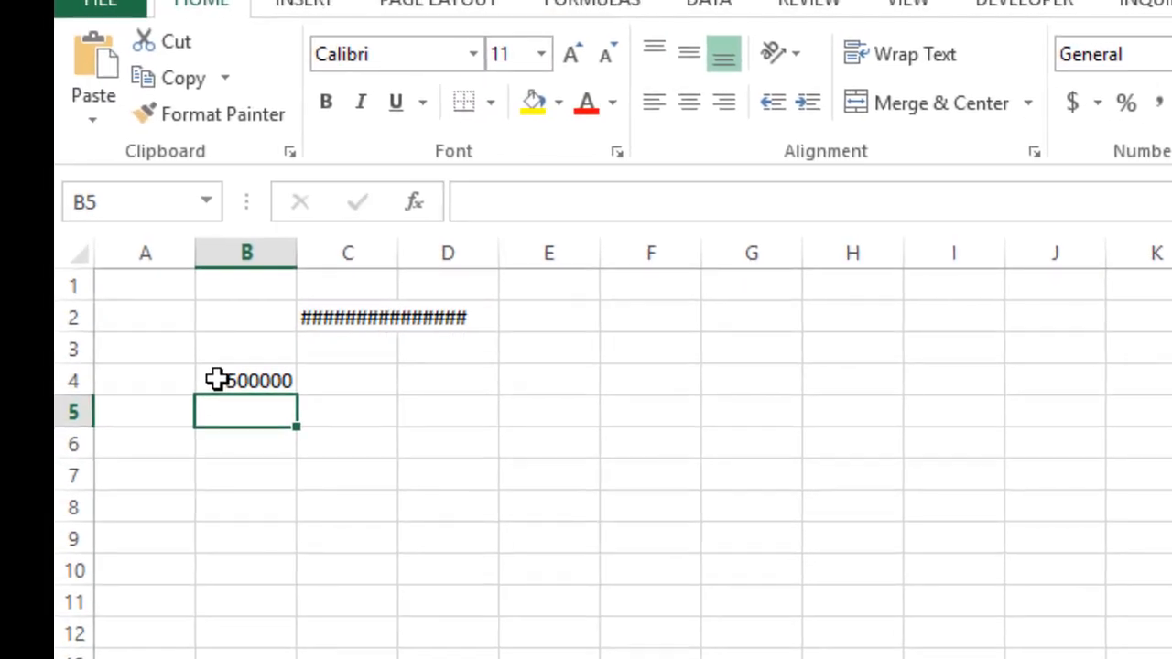
text(15000)
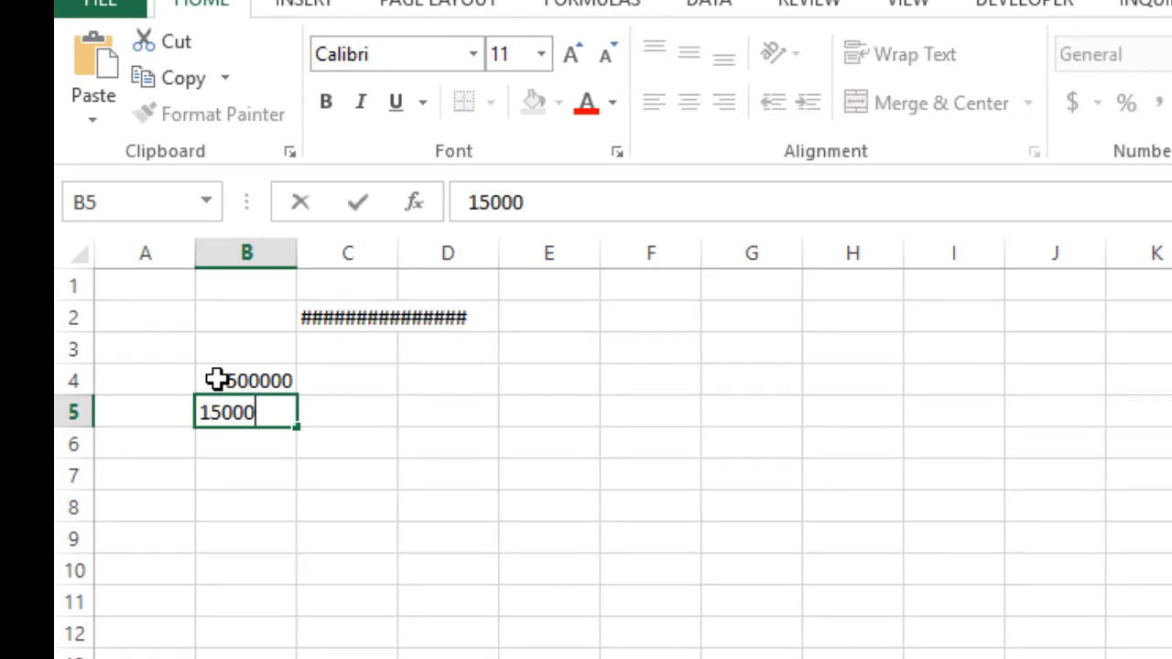
text(0000)
key(Return)
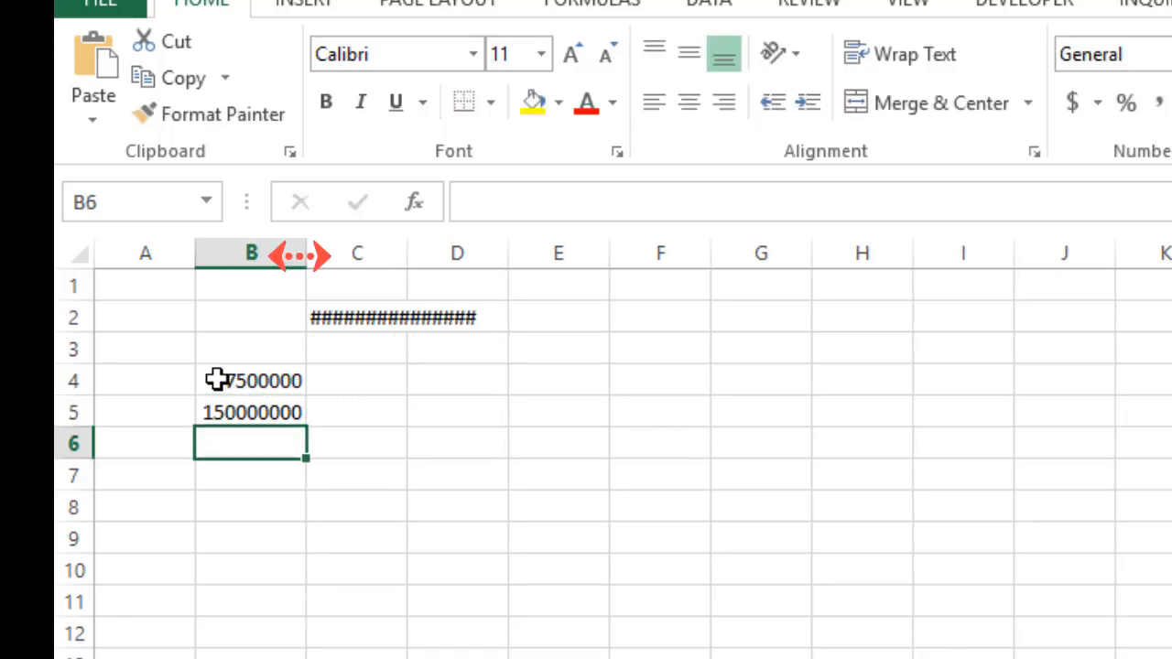
Enter 509 in cell B6 and 7747 in cell B7
text(509)
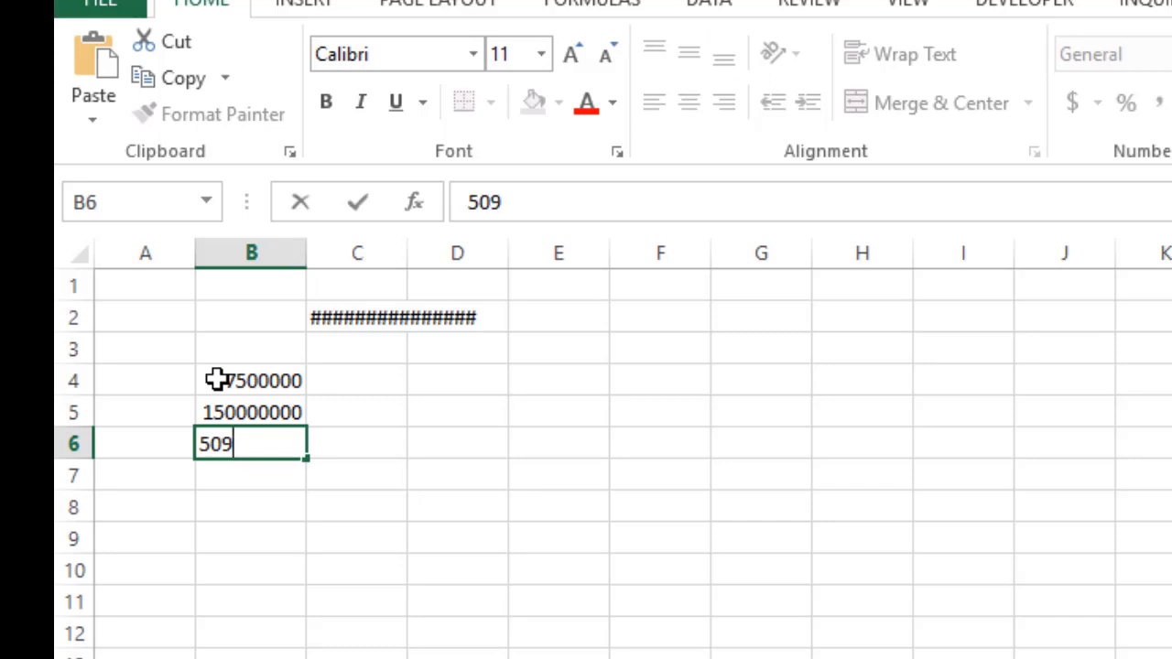
key(Return)
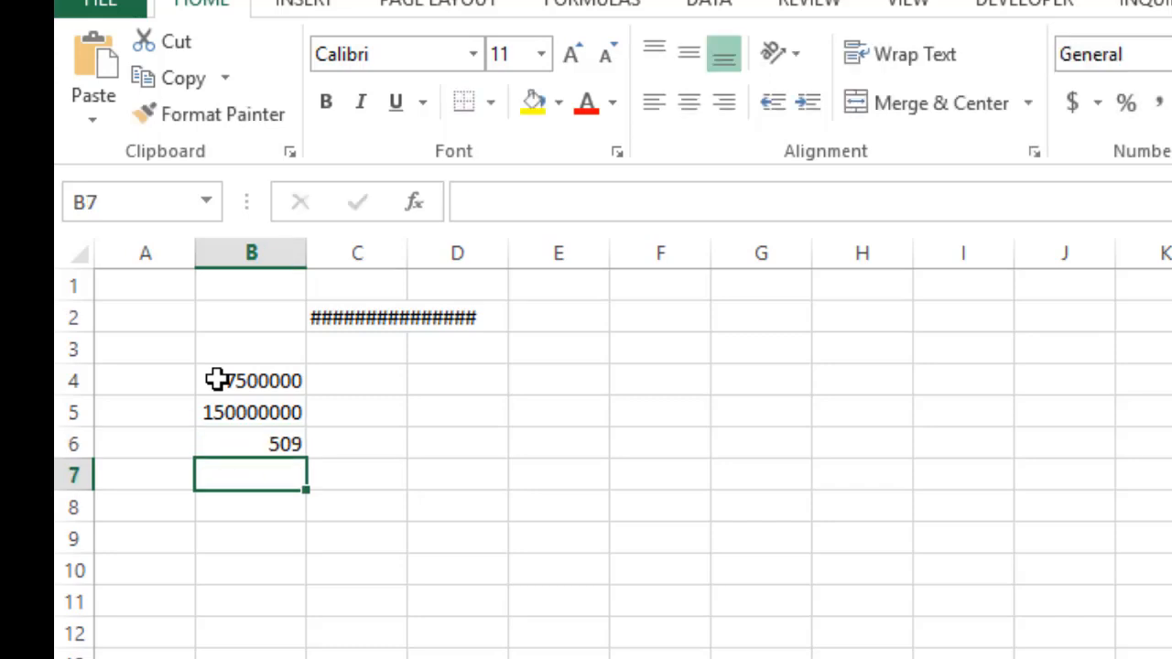
text(7747)
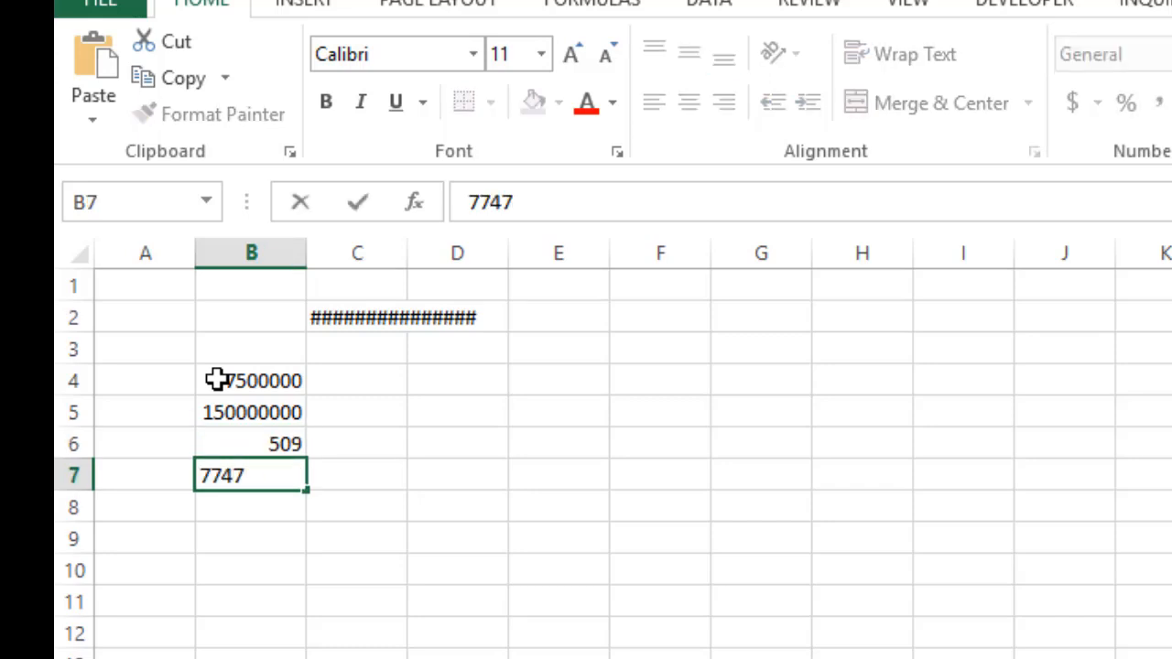
key(Return)
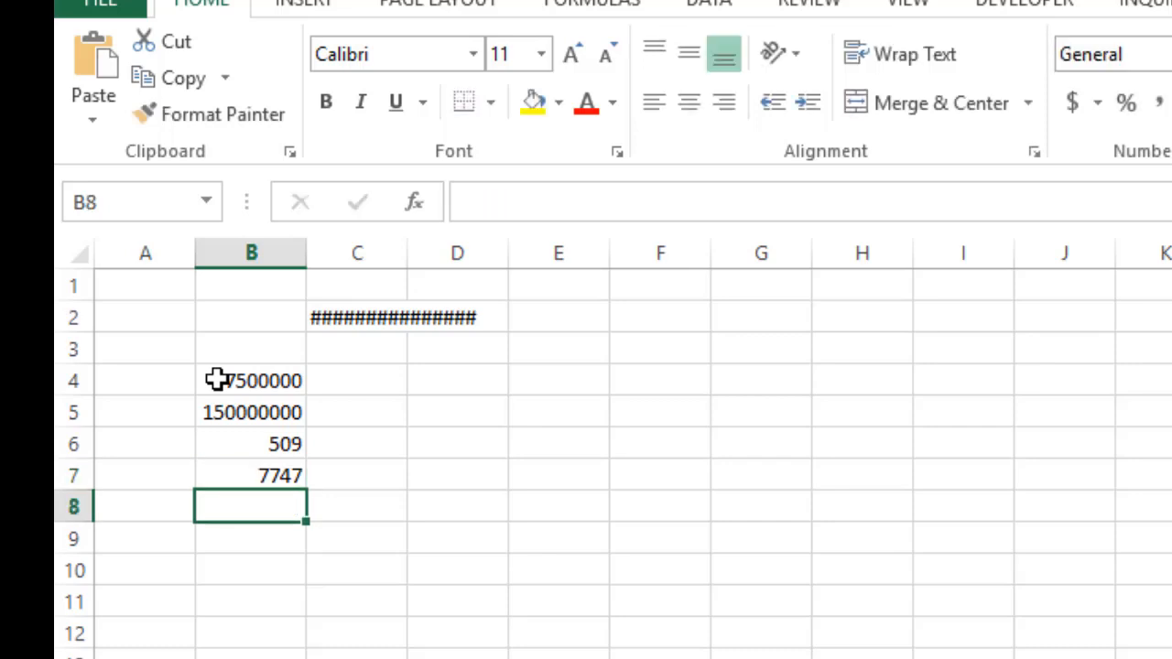
Narrow column B until its large numbers no longer fit in full, and widen it again to fit them
click(254, 252)
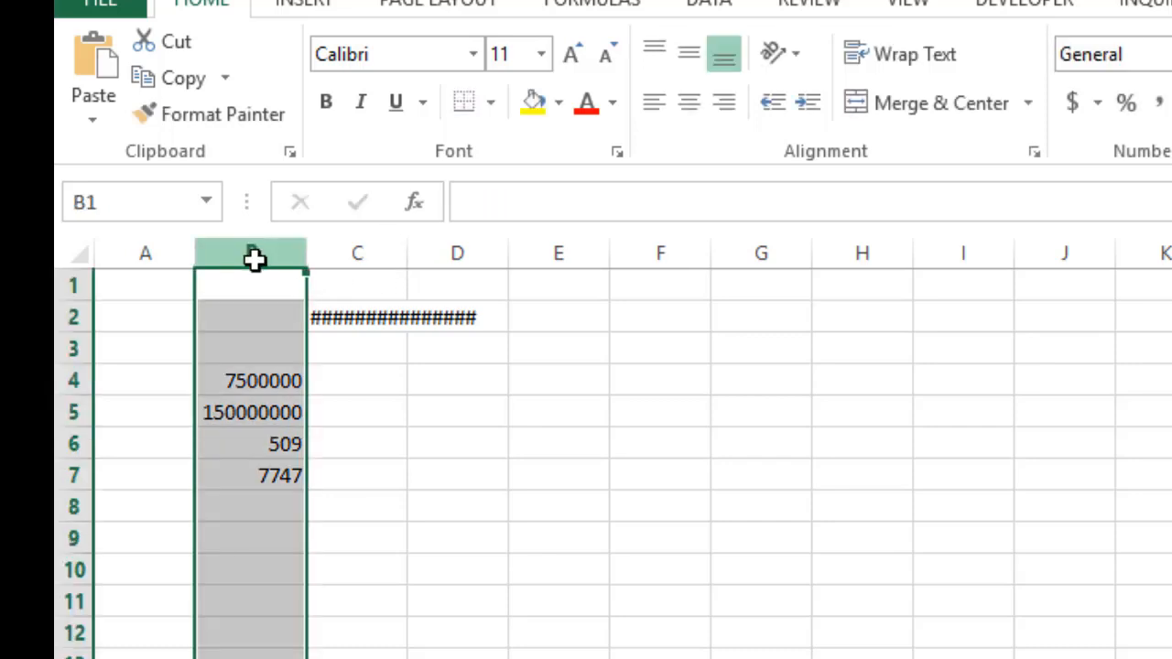
click(409, 476)
click(252, 254)
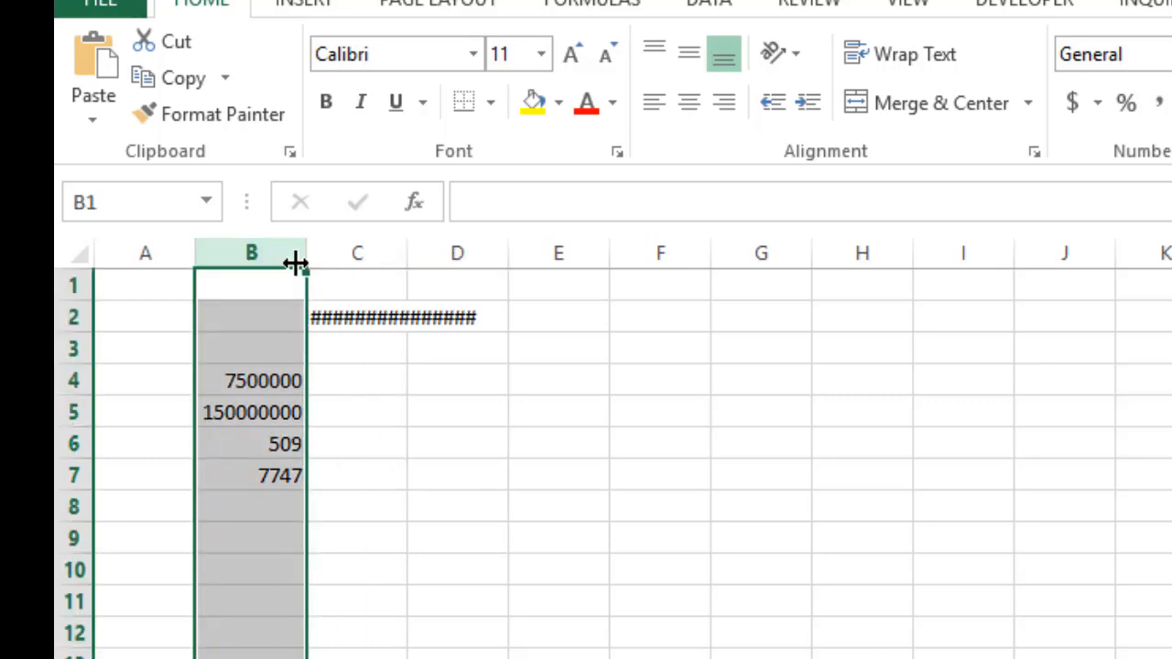
drag(295, 264, 249, 267)
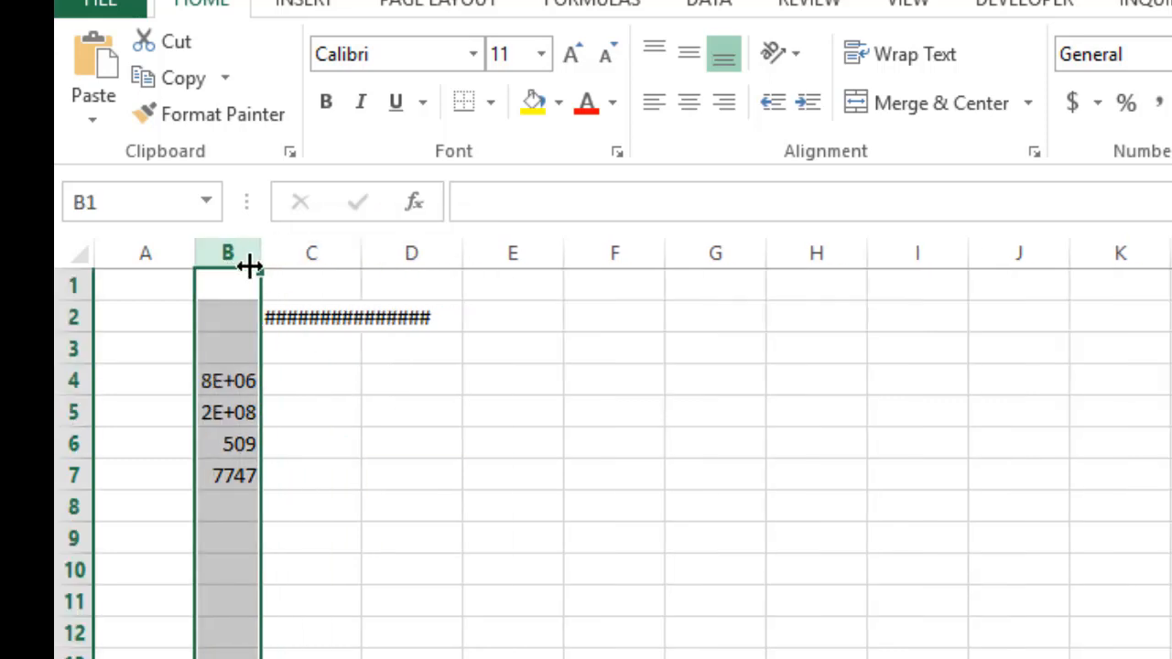
click(427, 624)
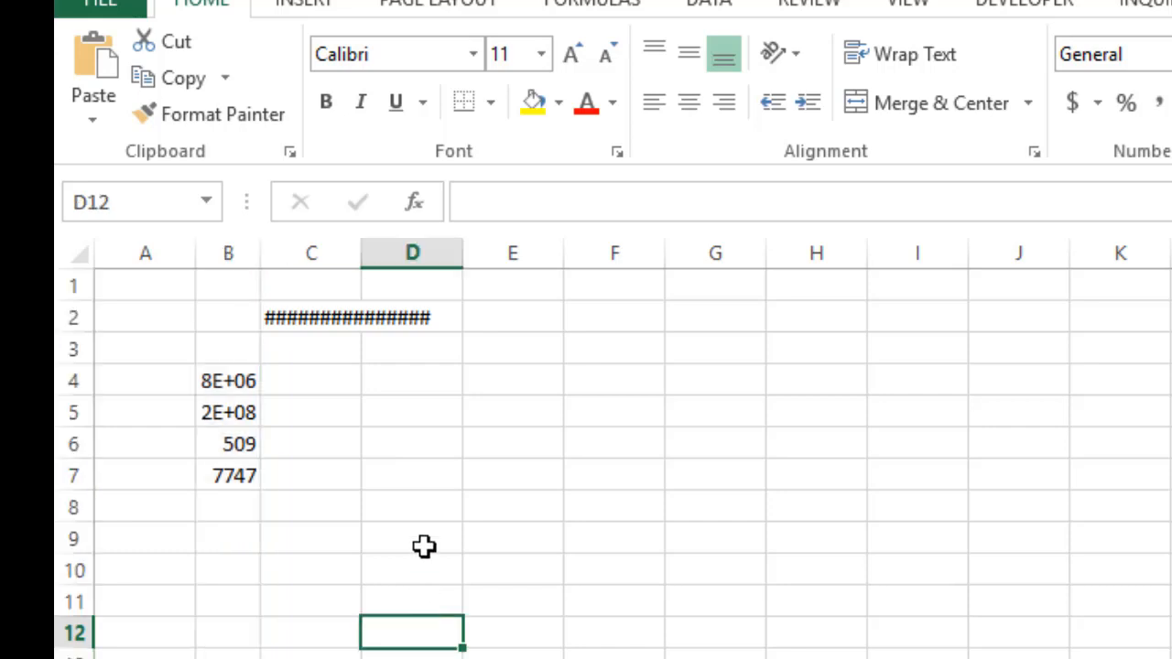
drag(257, 253, 346, 259)
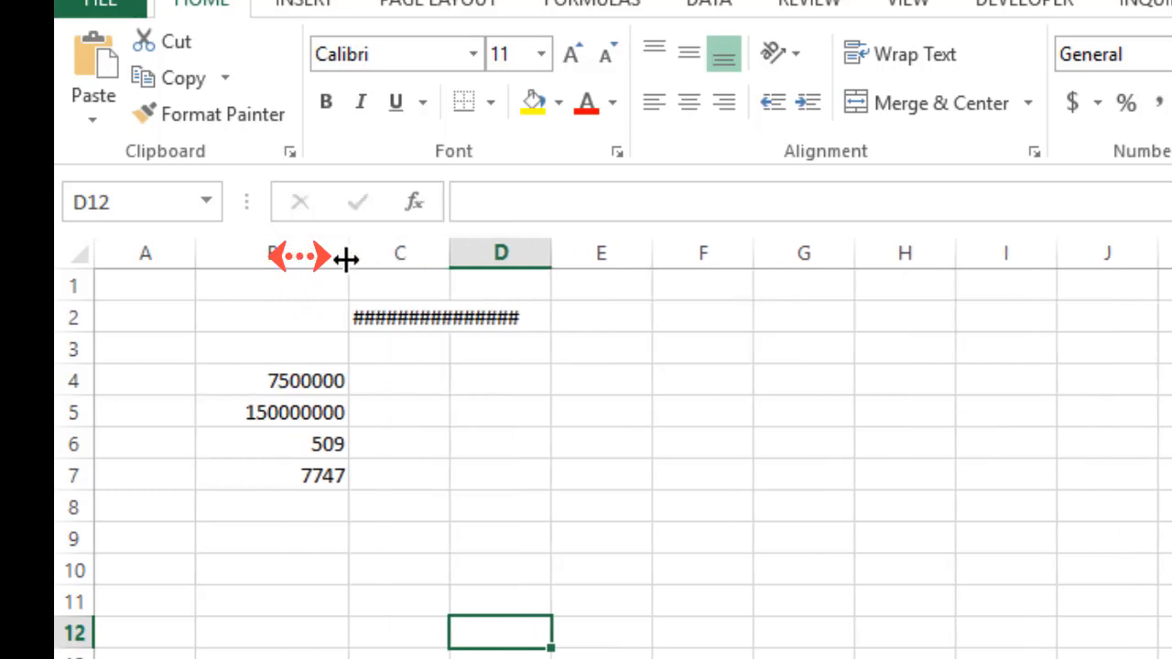
click(306, 413)
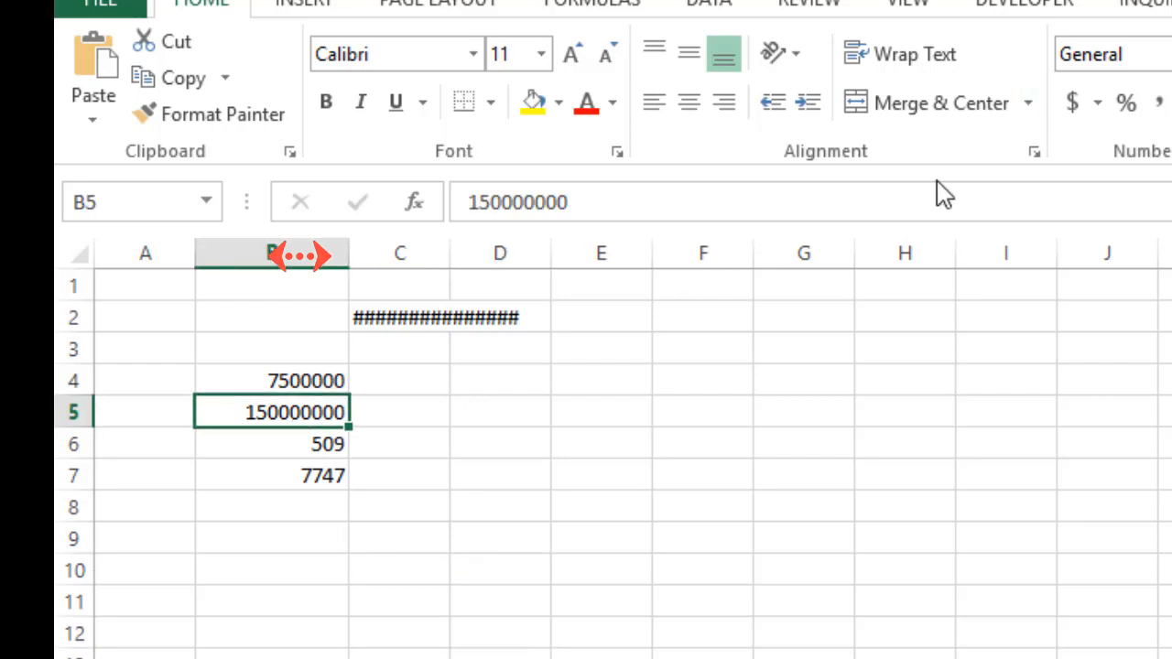
Apply the Number format to cells B4:B7 and narrow column B until only the value in B6 still fits
drag(302, 375, 293, 469)
click(1171, 54)
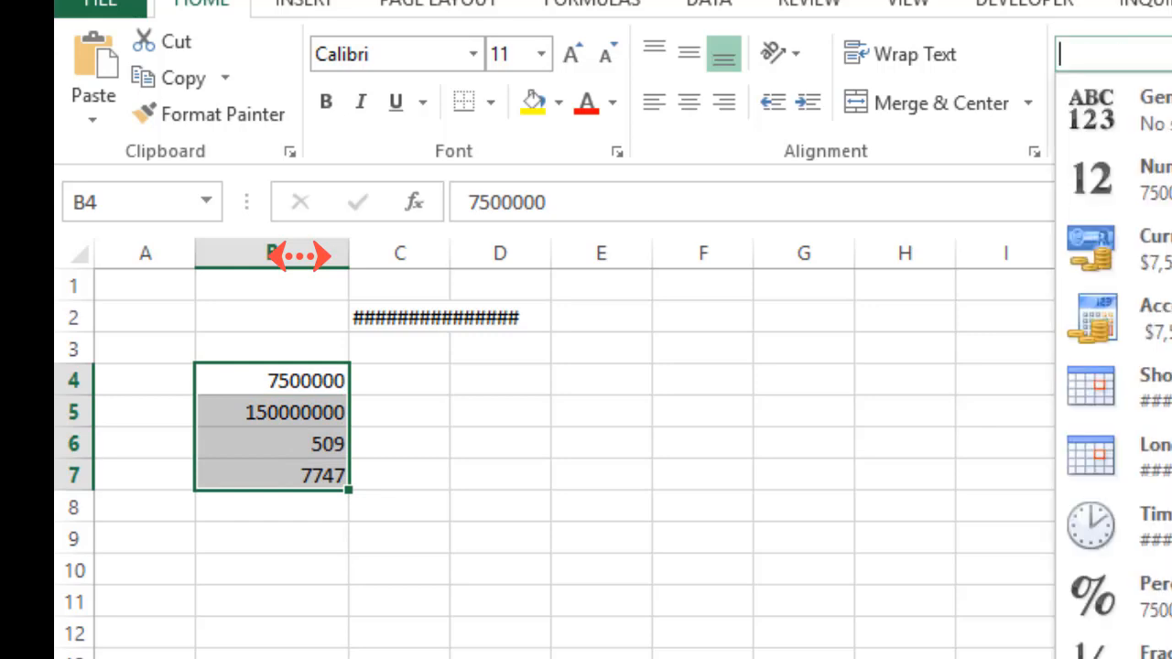
click(1168, 179)
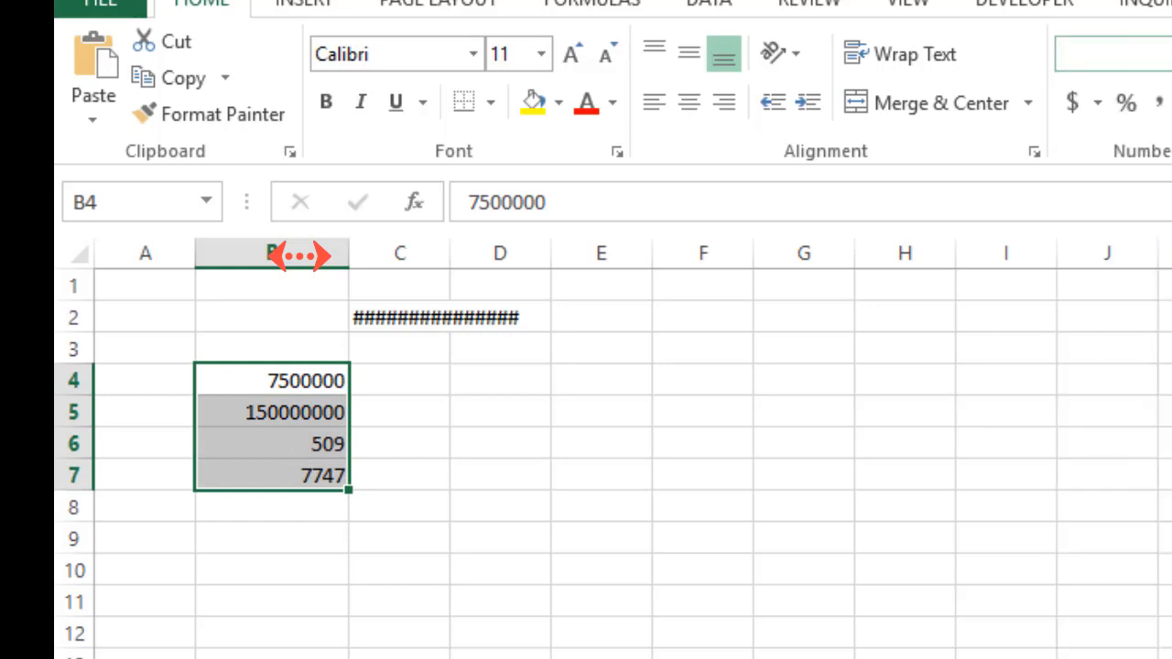
drag(349, 249, 295, 246)
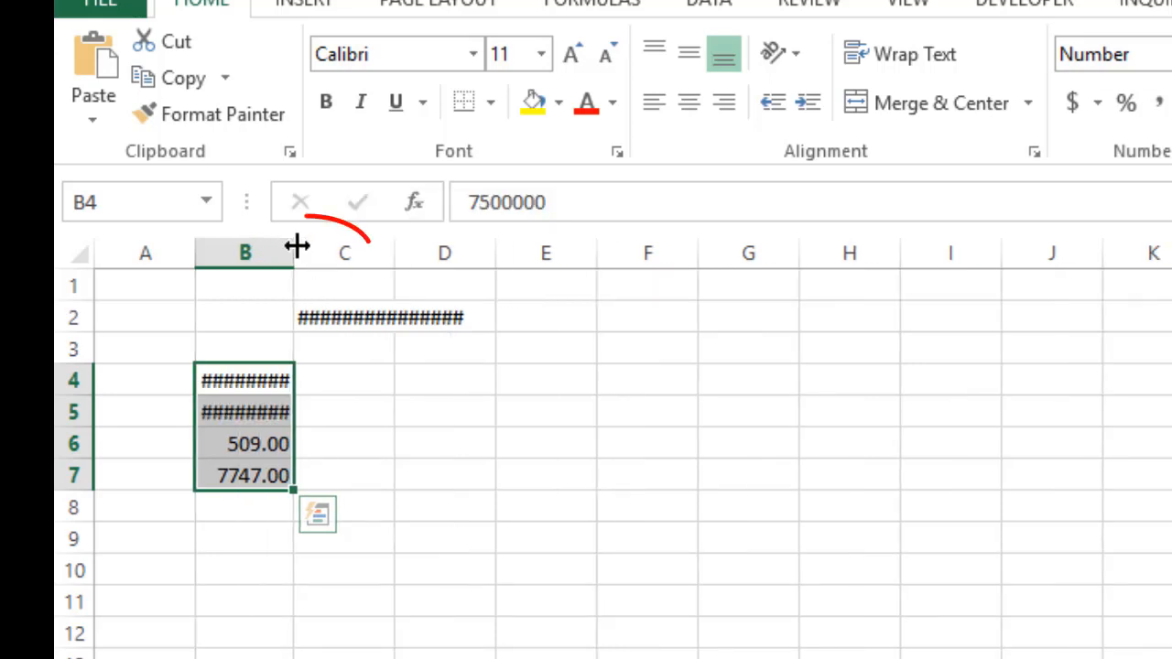
drag(295, 245, 268, 246)
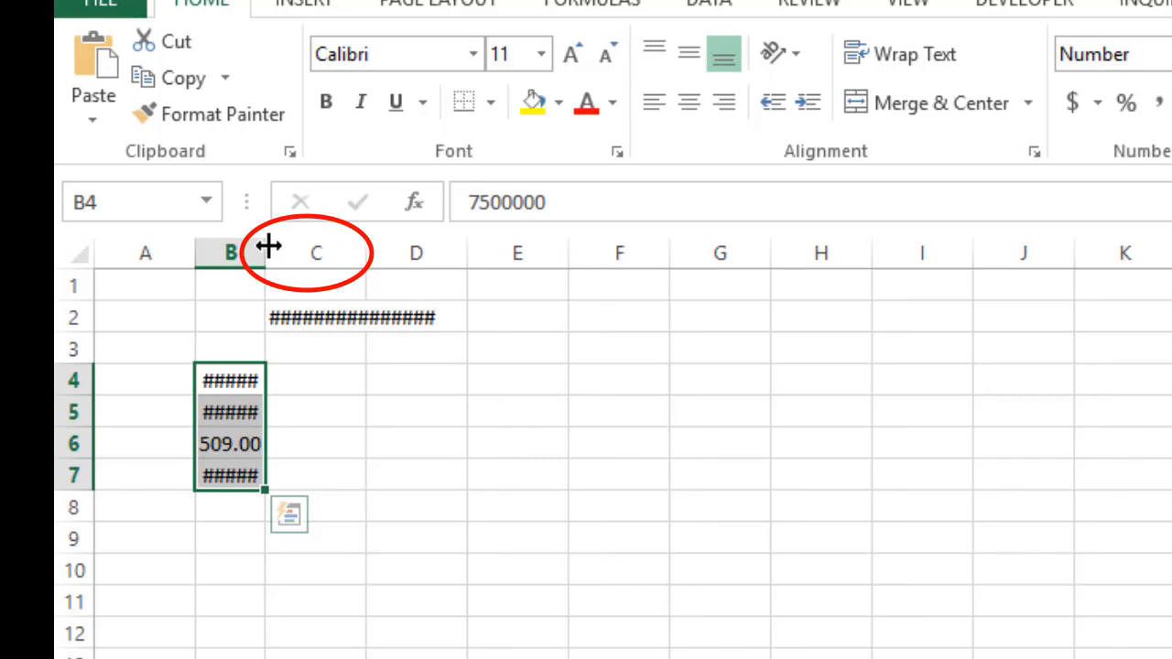
Clear the string of hash signs from cell C2
mouse_move(291, 328)
mouse_down()
mouse_move(320, 335)
mouse_move(289, 331)
mouse_up()
key(Return)
key(F2)
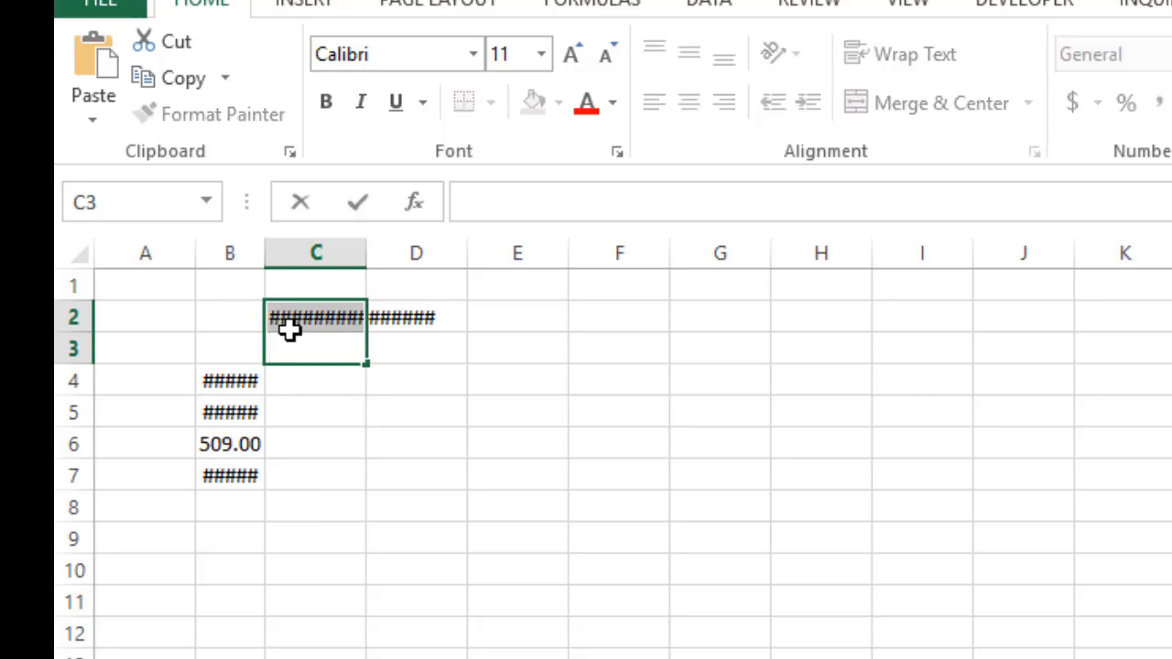
click(289, 322)
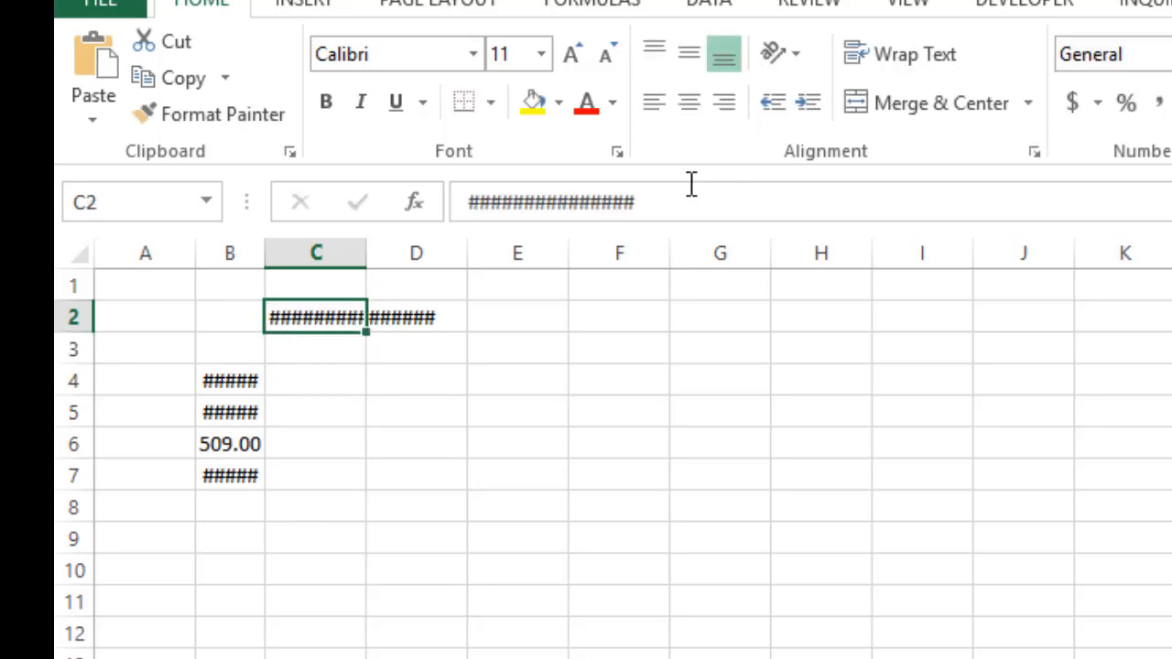
drag(683, 187, 412, 197)
key(Delete)
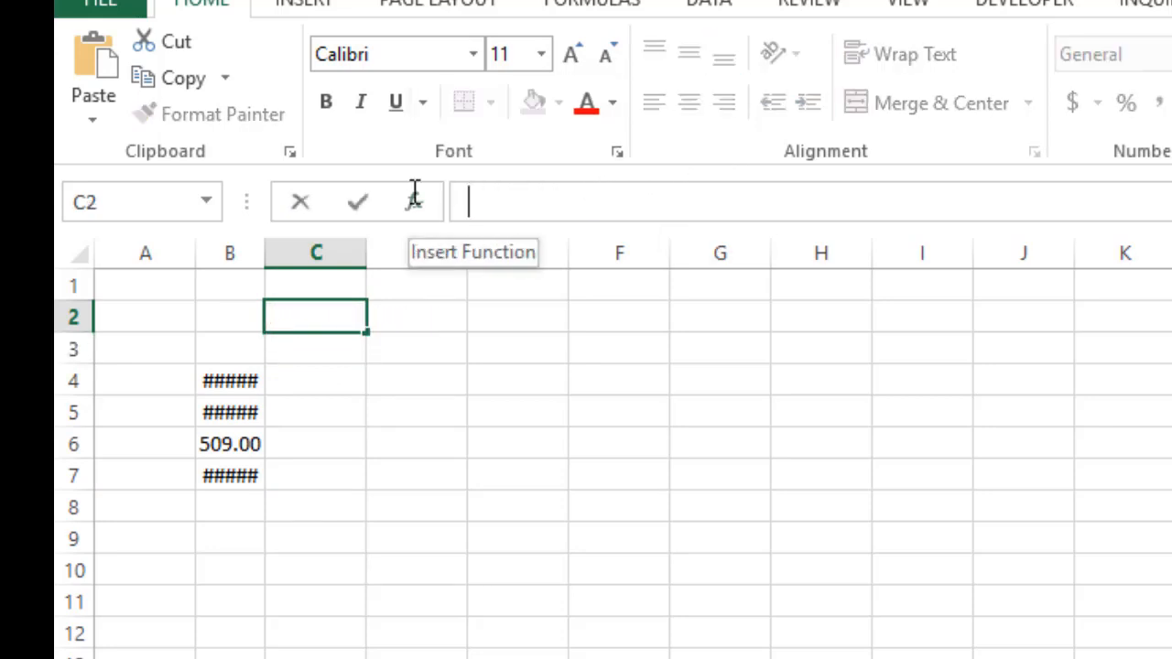
click(447, 566)
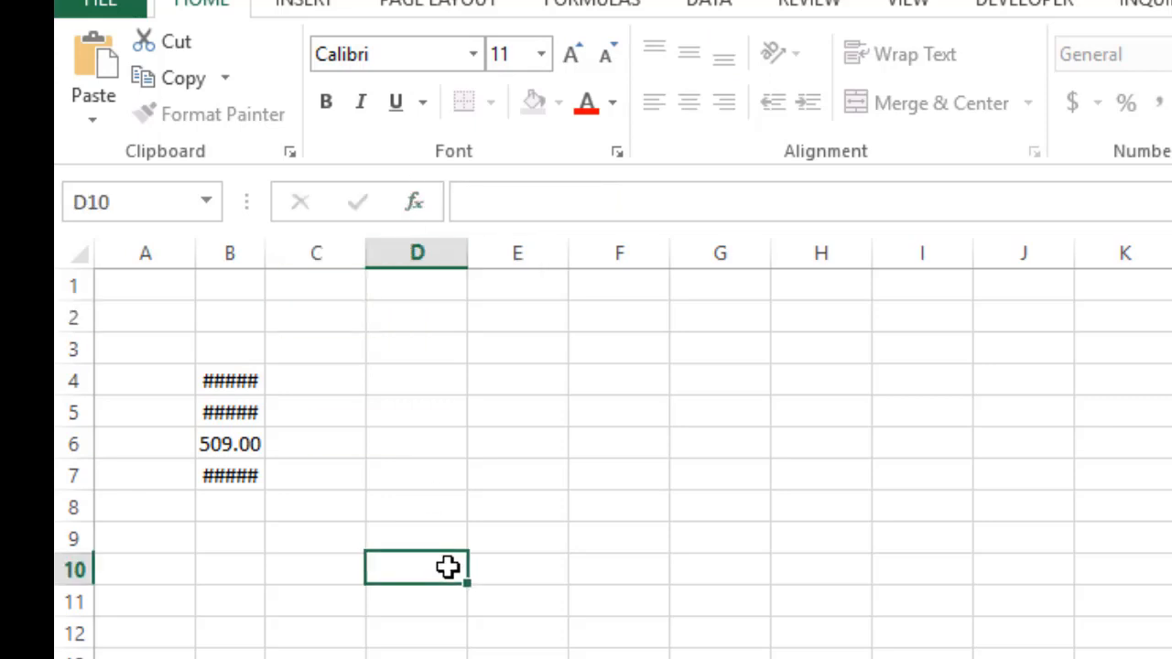
Widen column B until all four numbers in B4:B7 fit in full, including the longest in B5
click(228, 245)
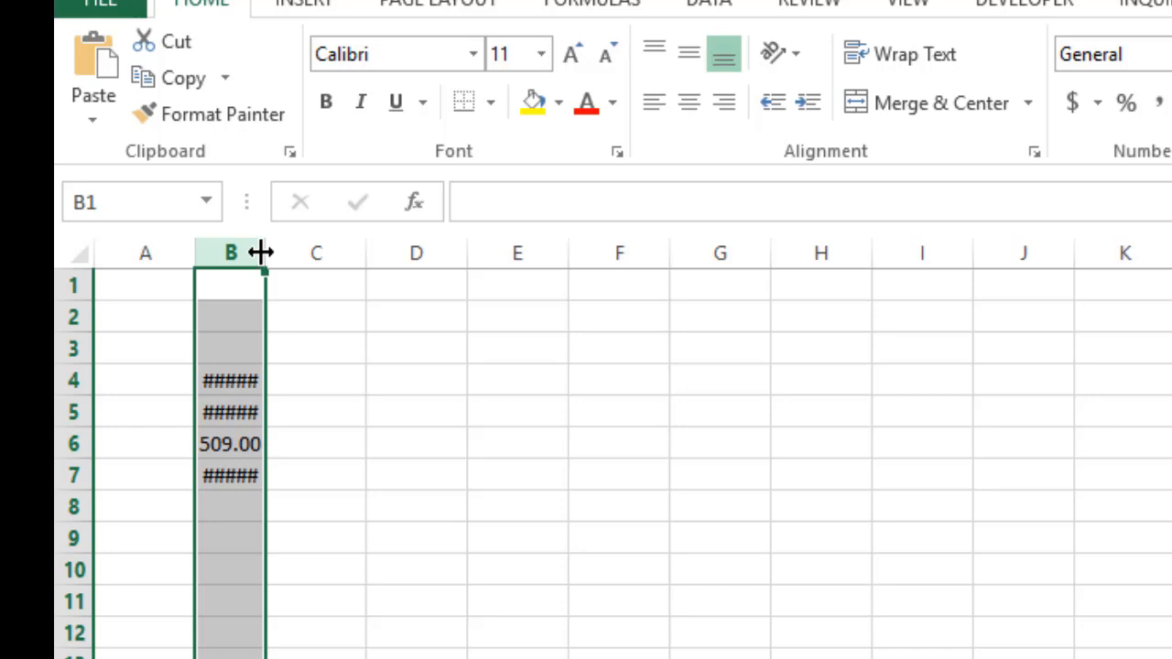
drag(261, 253, 322, 254)
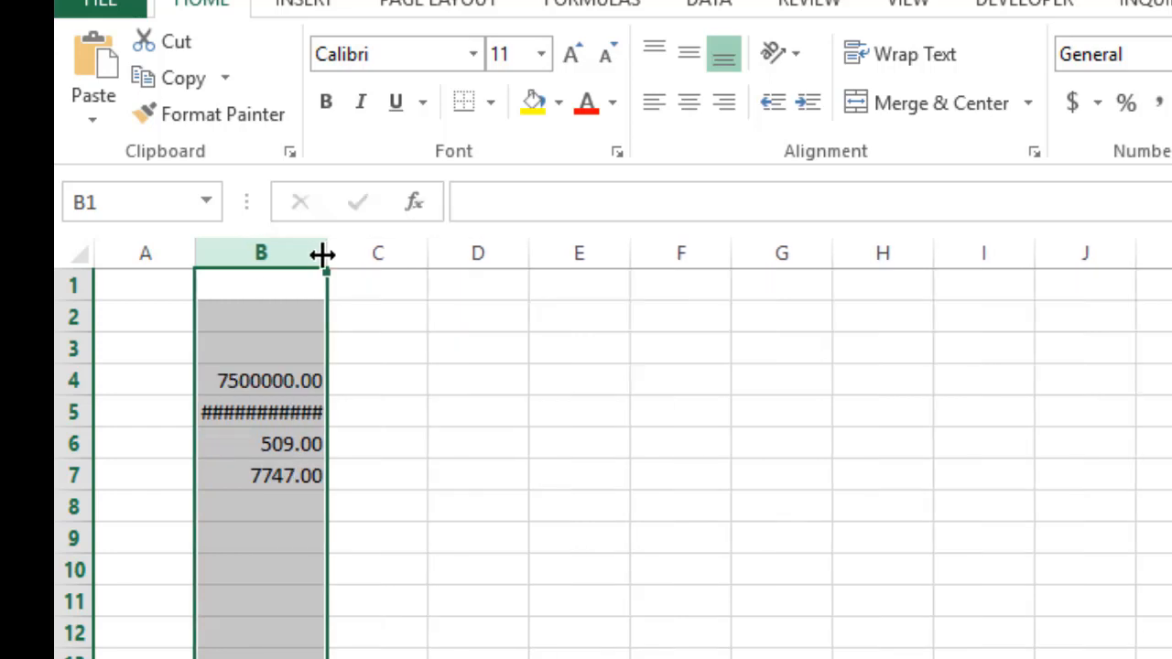
click(283, 383)
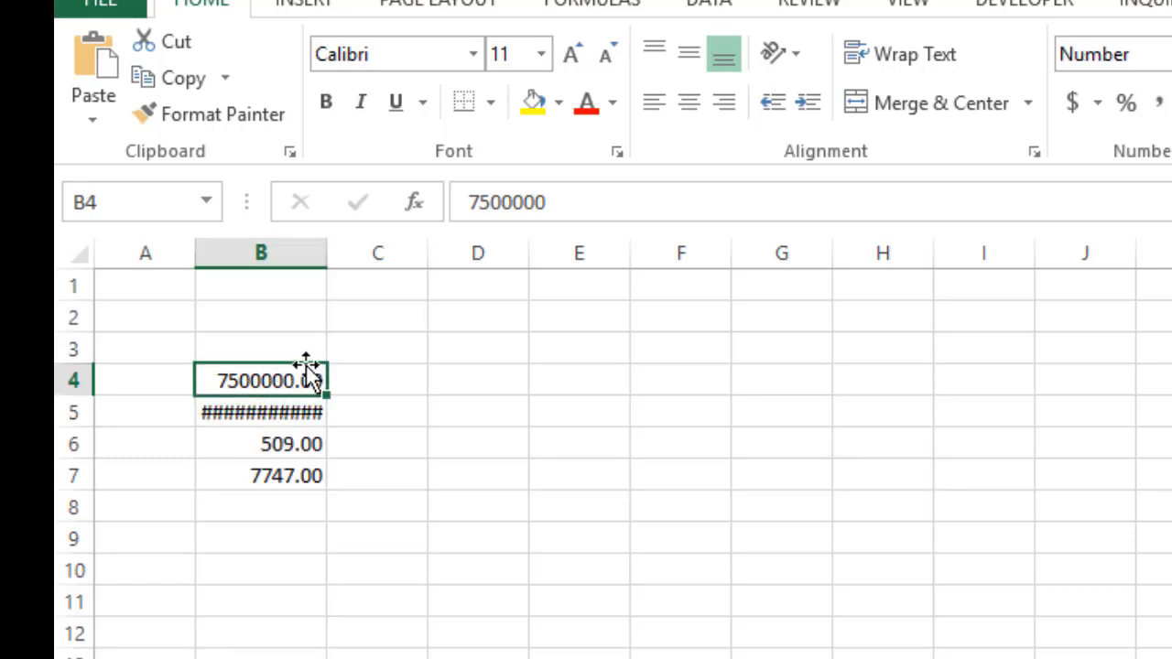
click(289, 412)
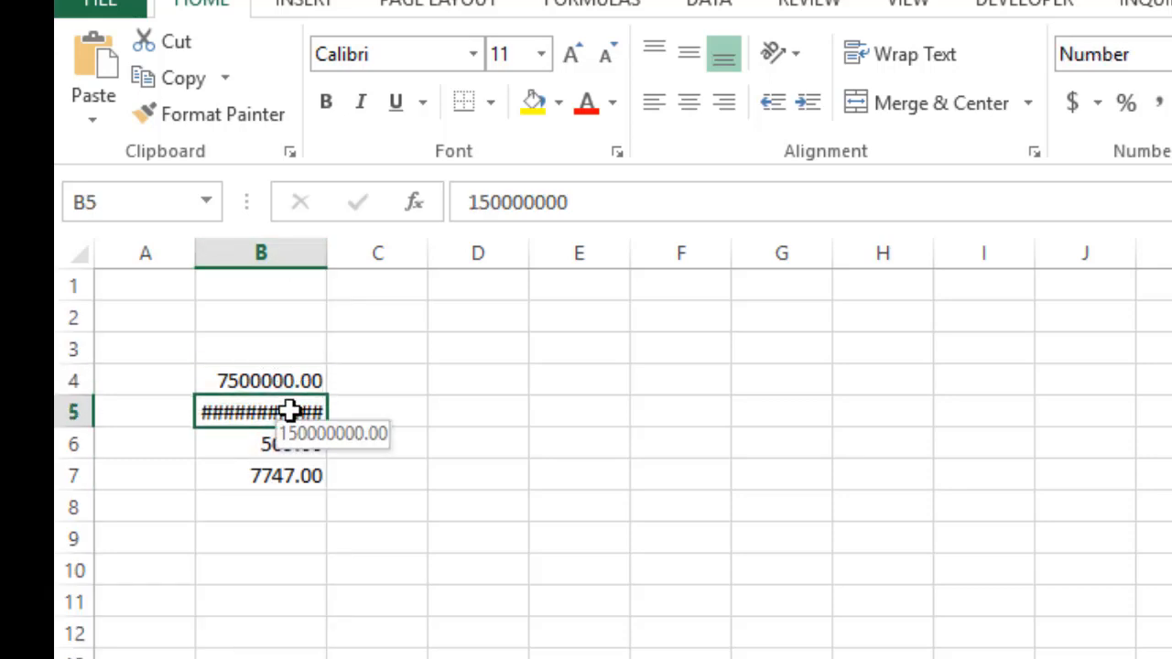
drag(320, 240, 350, 240)
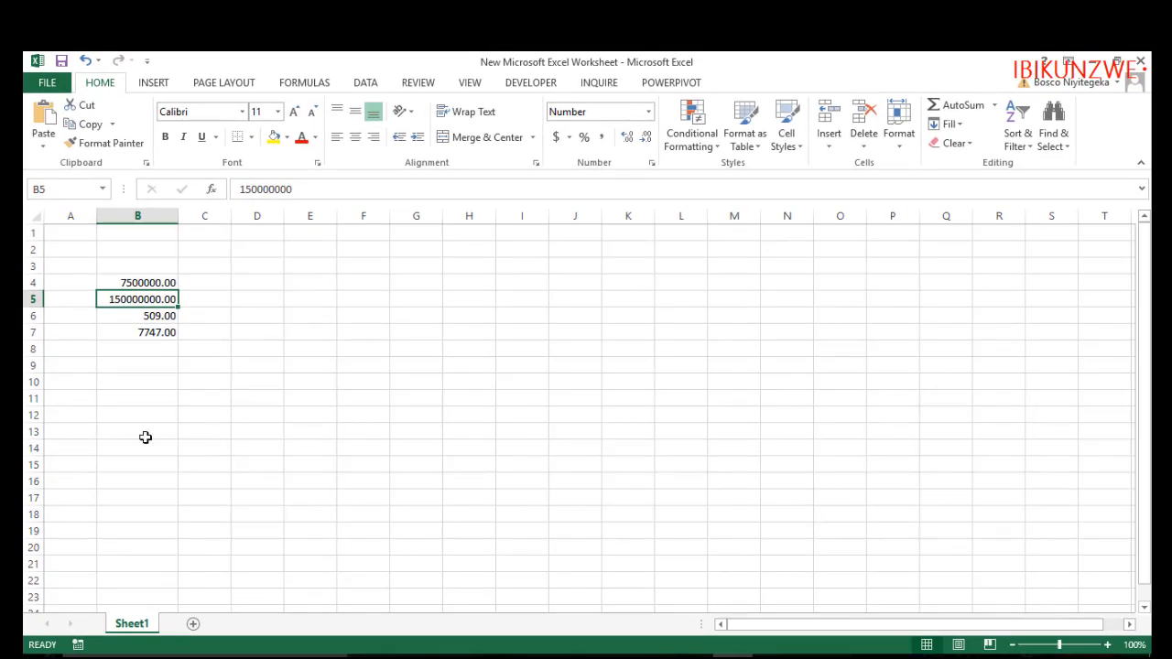
Move the four numbers in B4:B7 up two rows so they occupy B2:B5
click(160, 352)
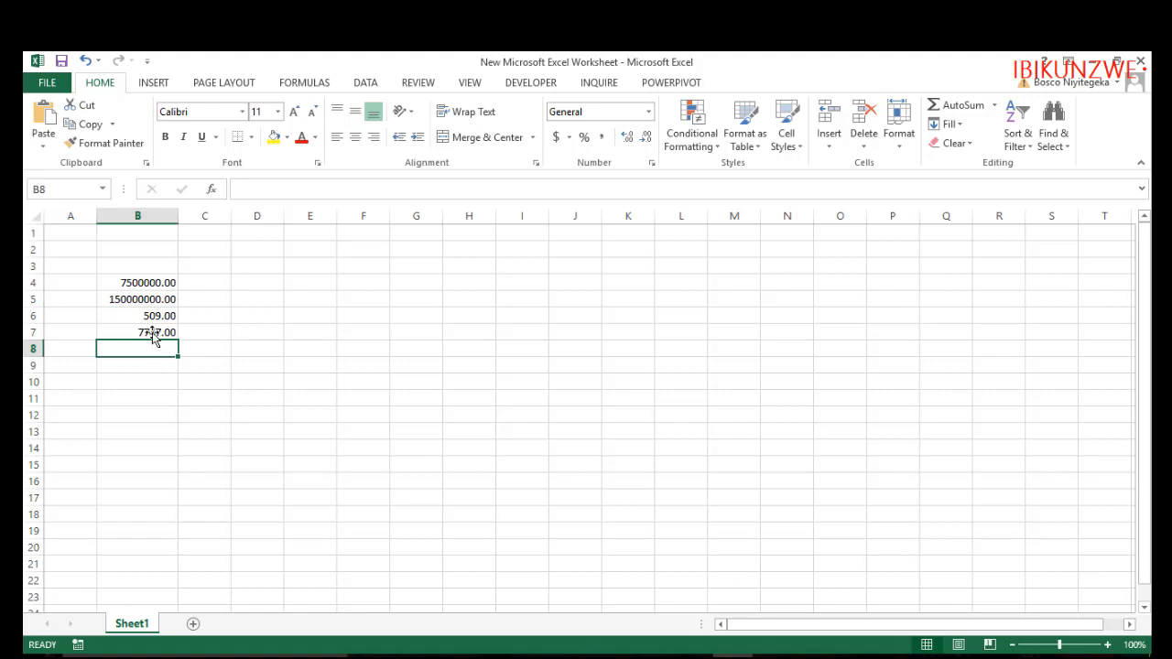
drag(139, 282, 147, 339)
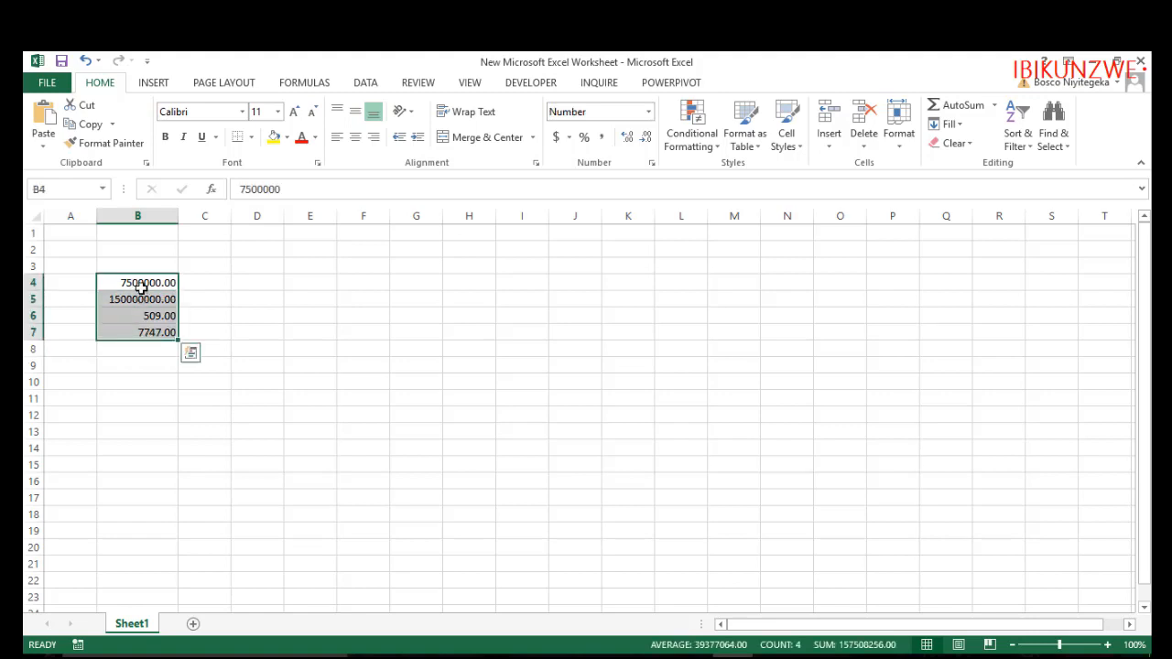
drag(138, 276, 139, 243)
click(157, 372)
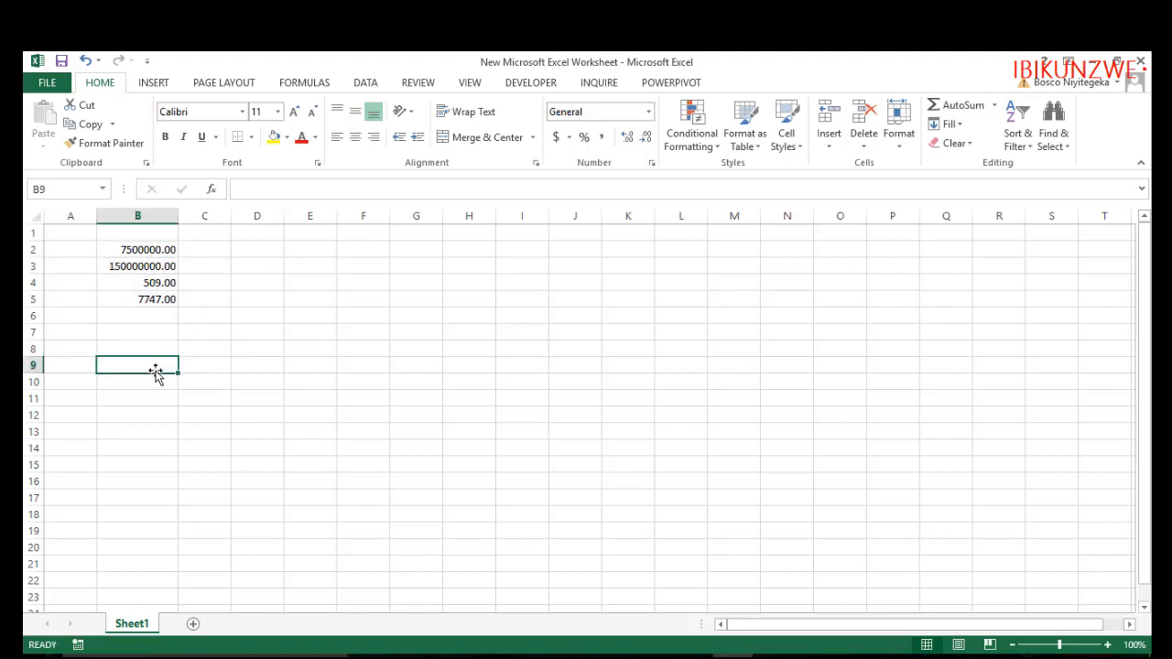
Enter the text "Imana ni nziza ibie byose" in cell B7
click(154, 327)
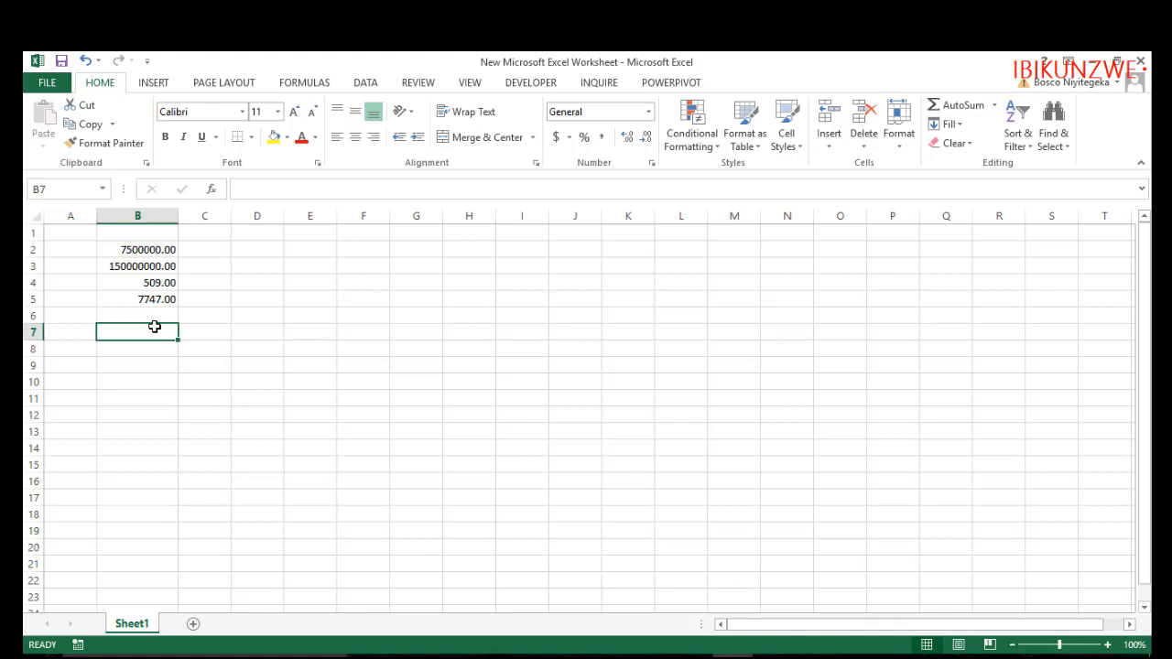
text(iMA)
key(BackSpace)
key(BackSpace)
key(BackSpace)
text(I)
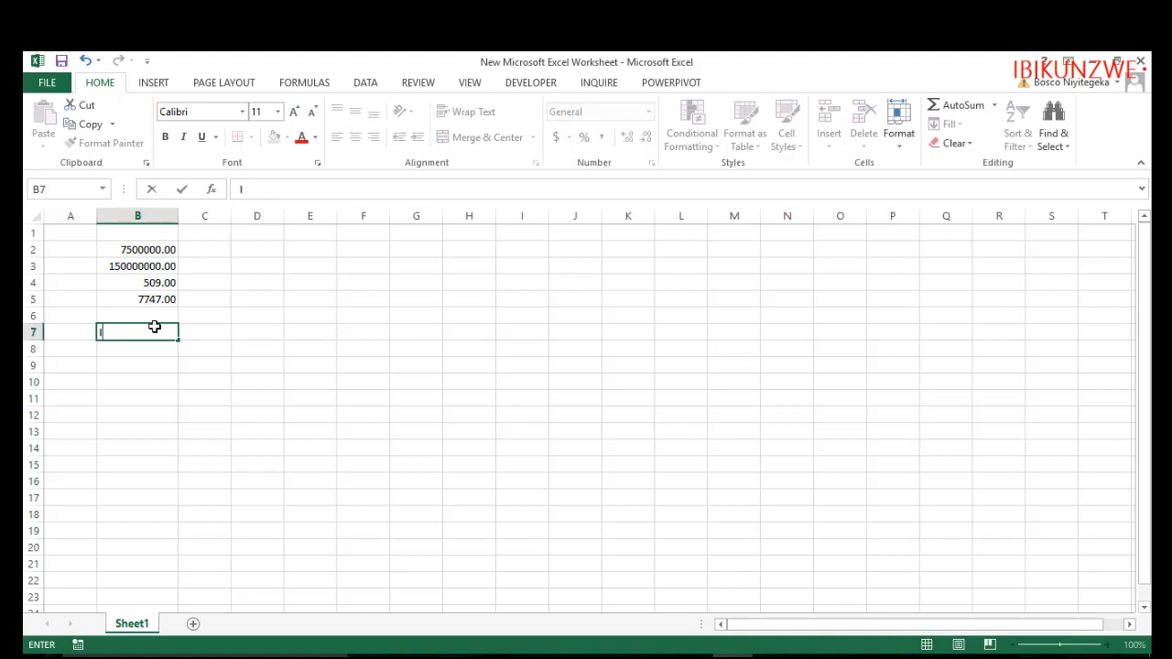
text(mana ni)
text( nz)
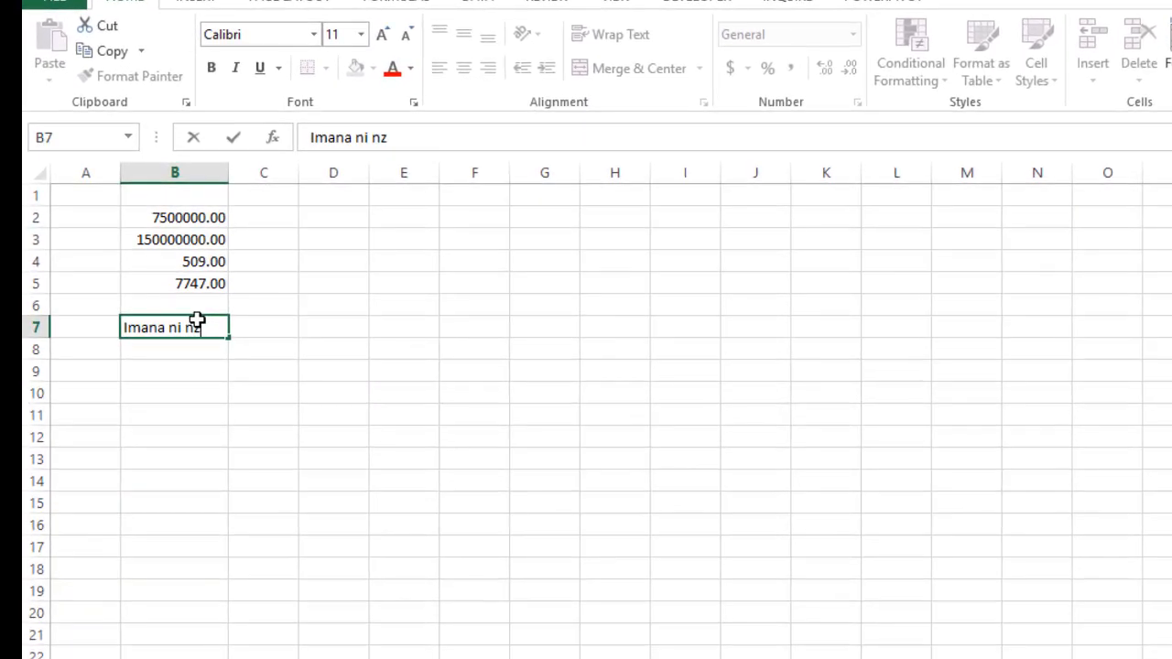
text(iza ibie byose)
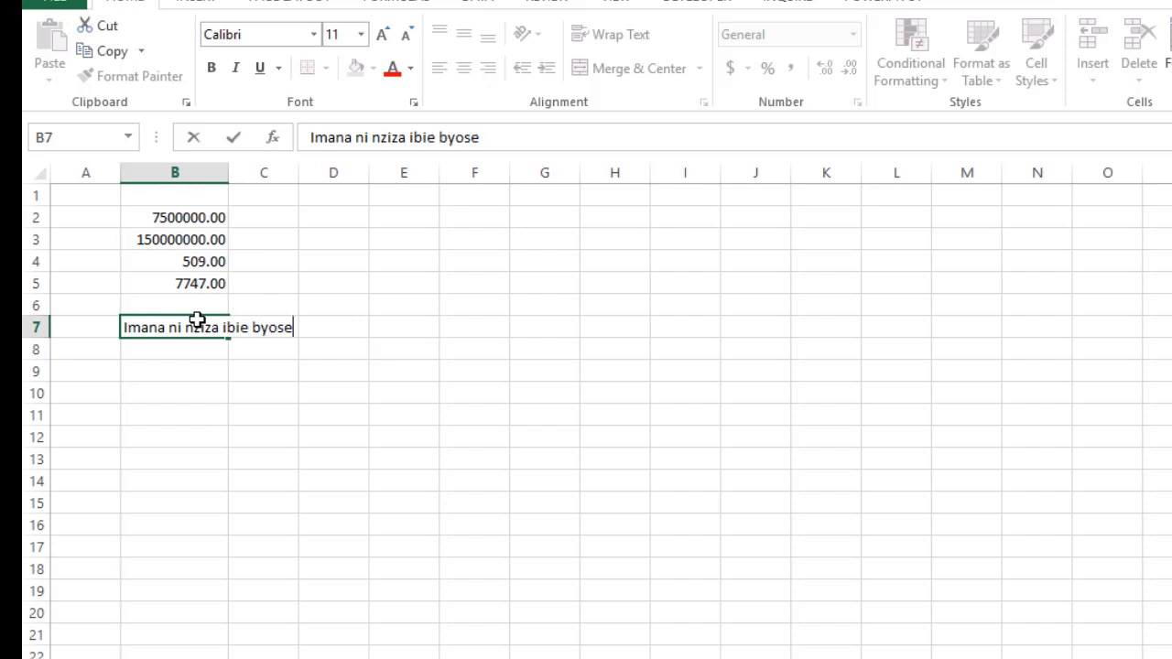
key(Return)
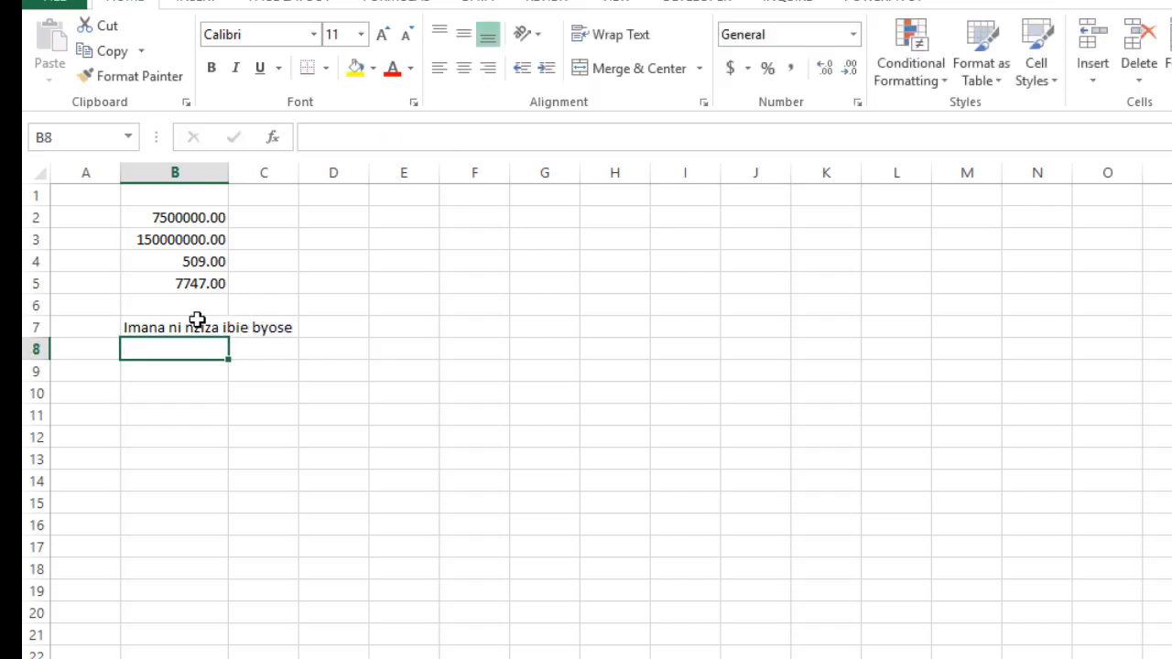
click(272, 531)
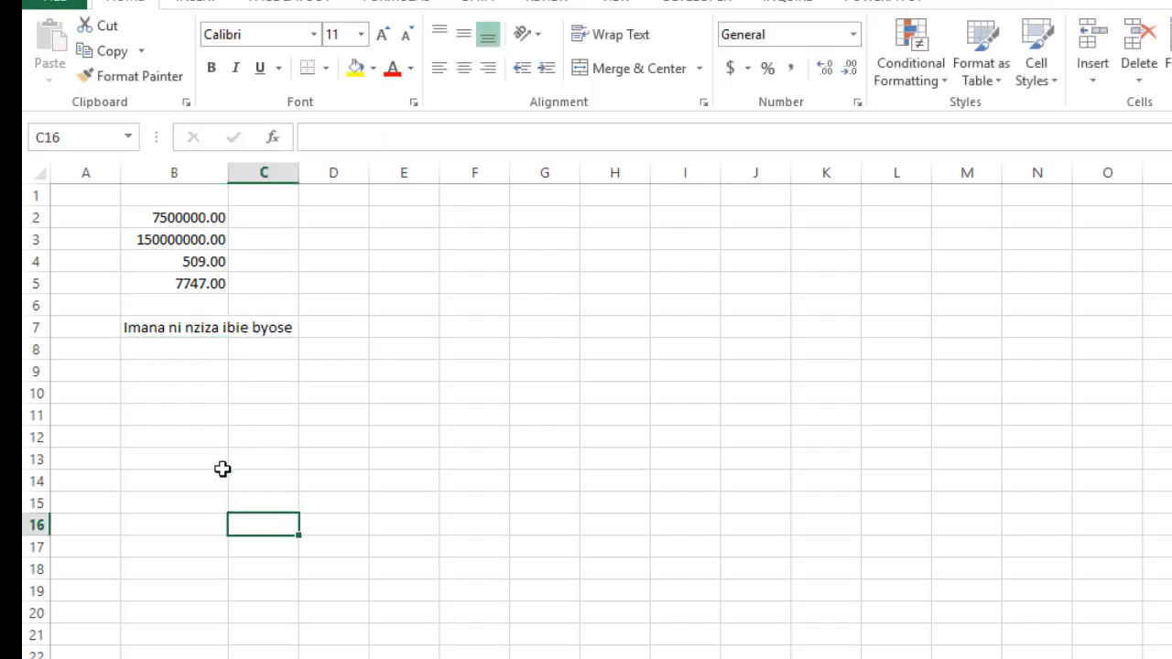
click(145, 327)
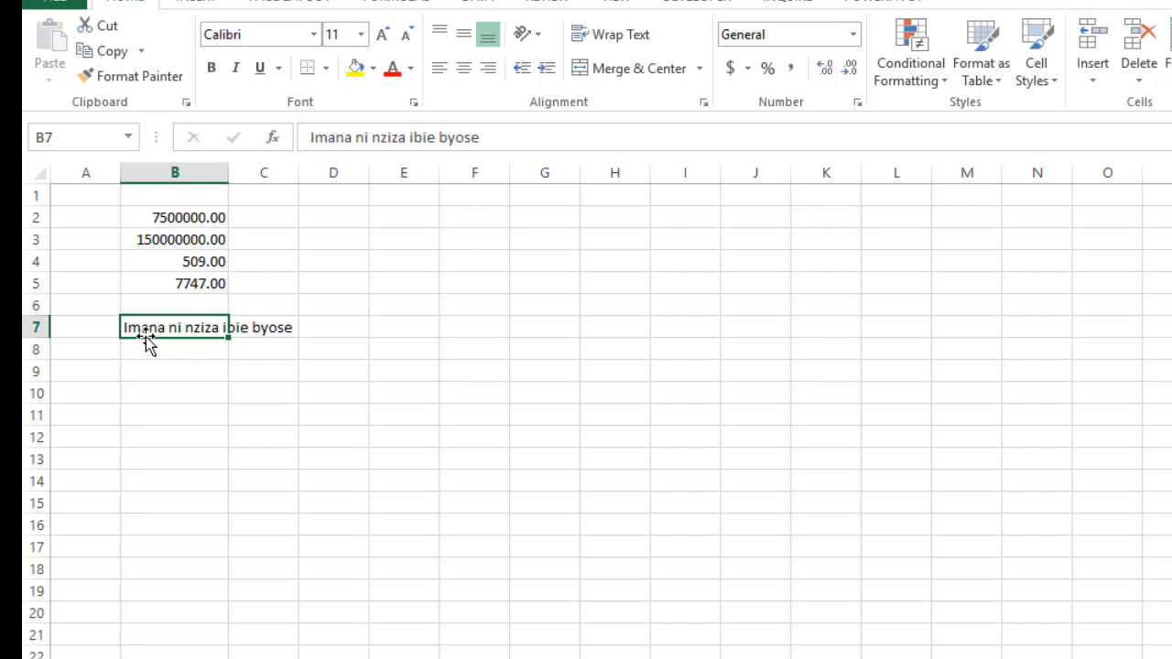
click(327, 413)
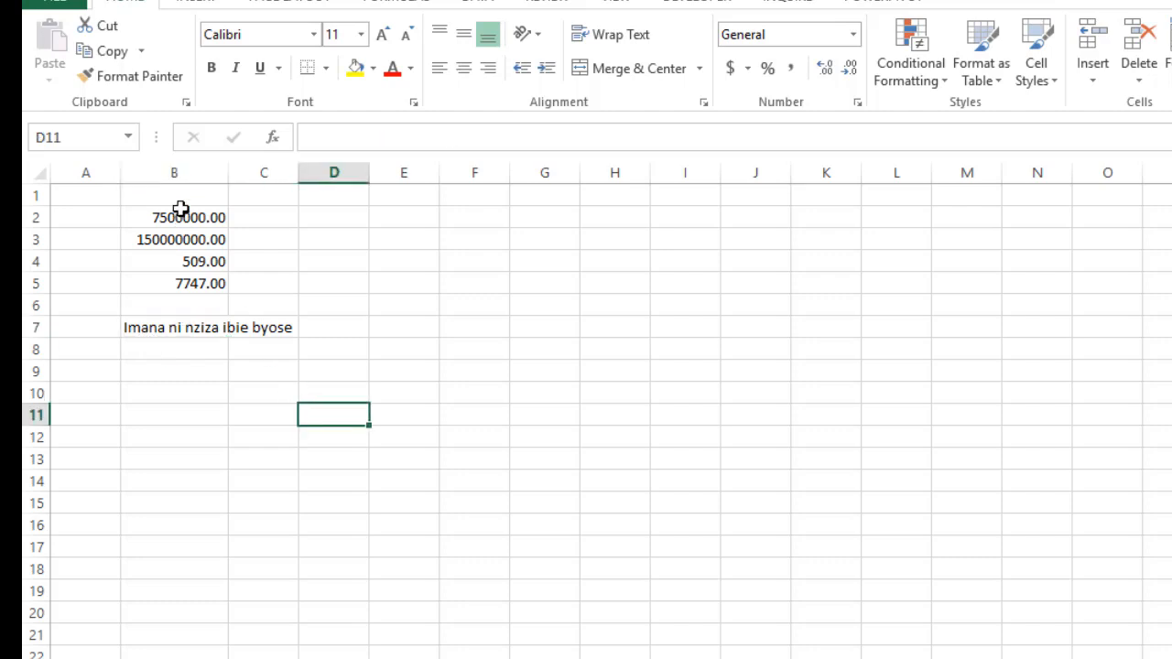
Fill cells C2:C5 with 9883, 8838, 83677387 and the text jjdj
click(269, 220)
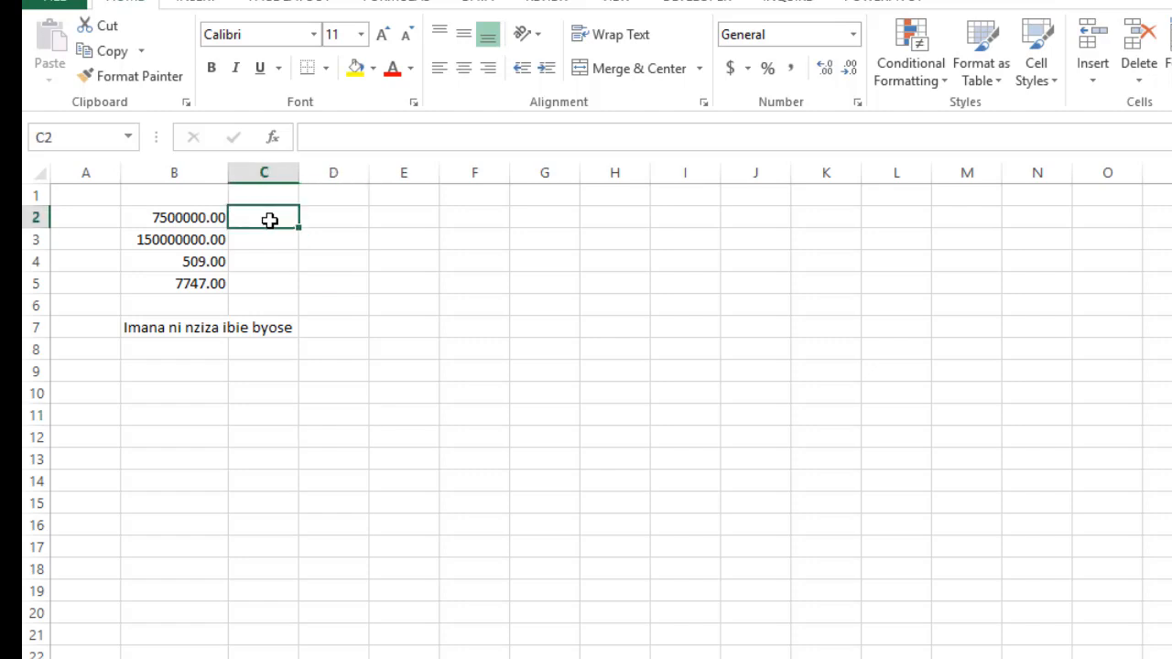
text(9883)
key(Return)
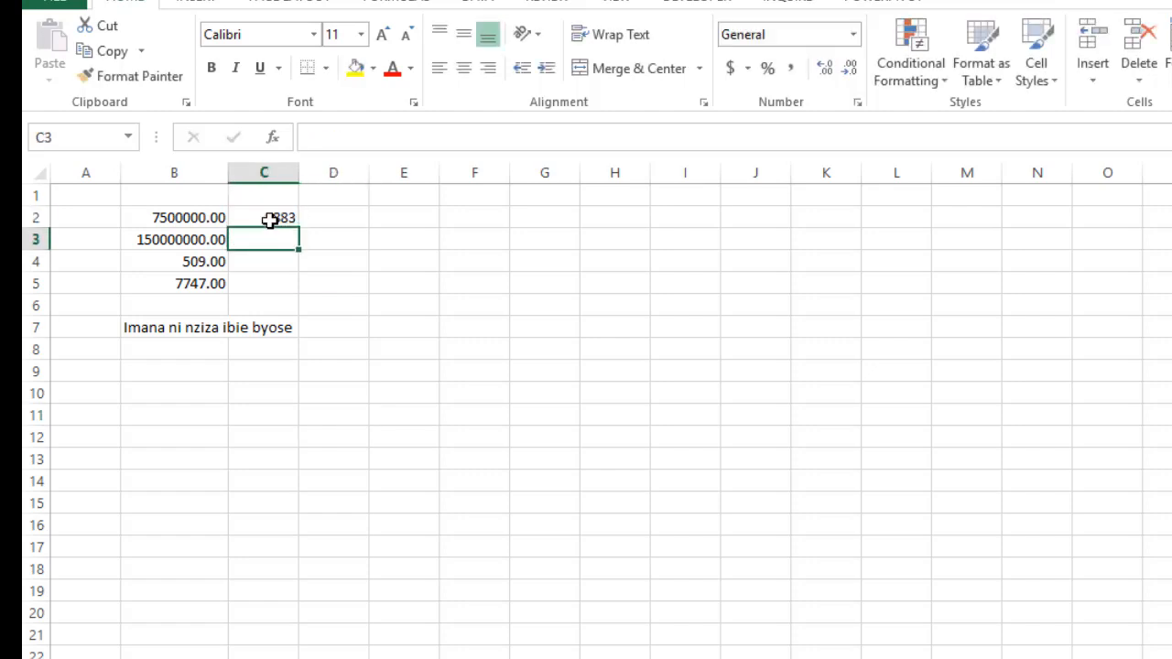
text(8838)
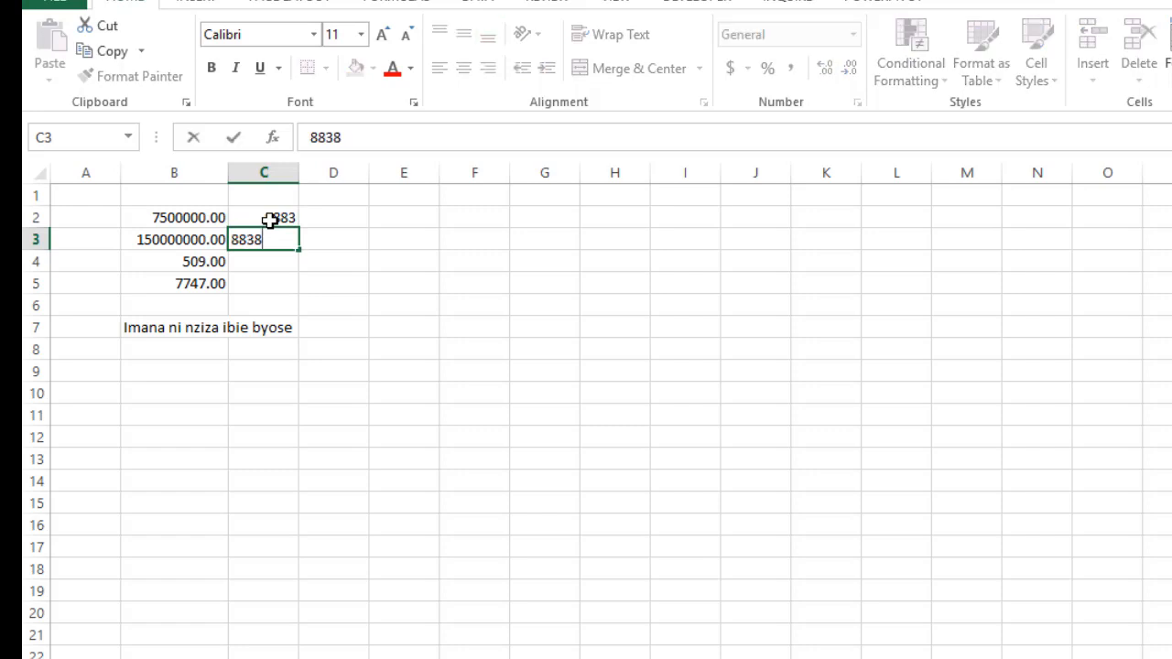
key(Return)
text(83677387)
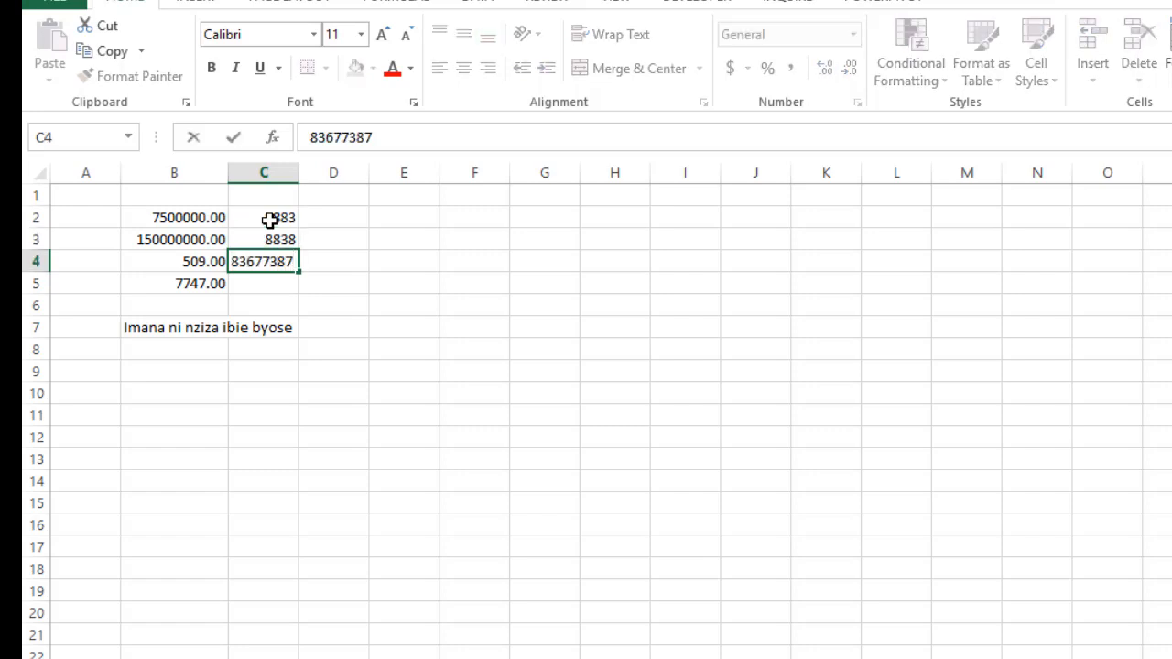
key(Return)
text(jjdj)
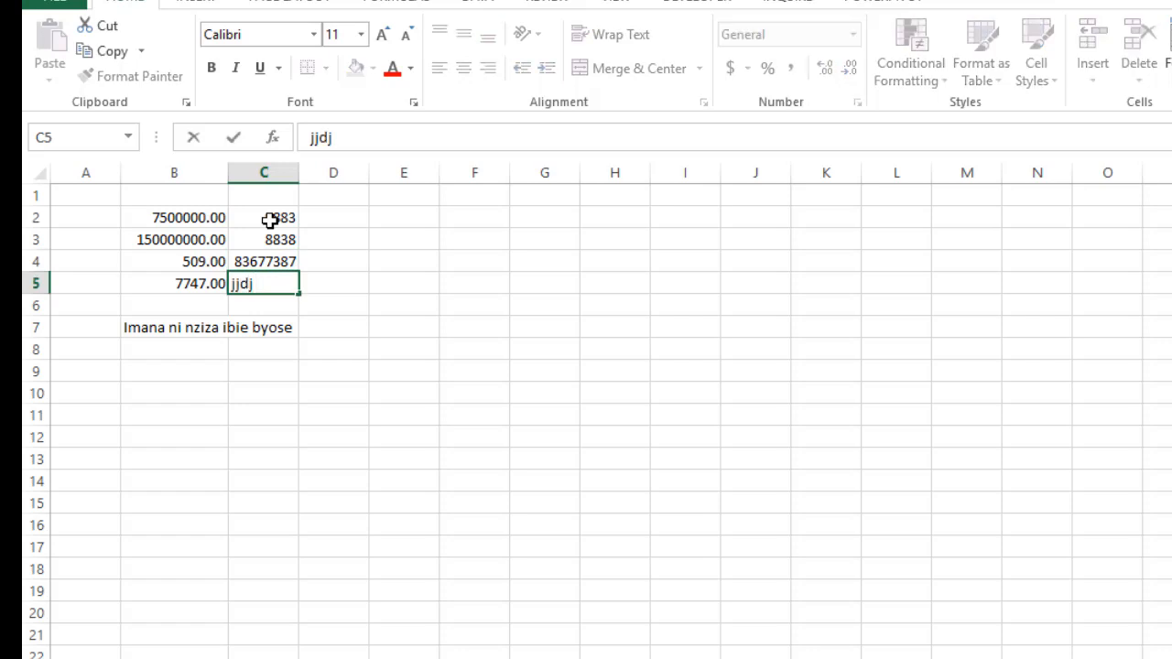
key(Return)
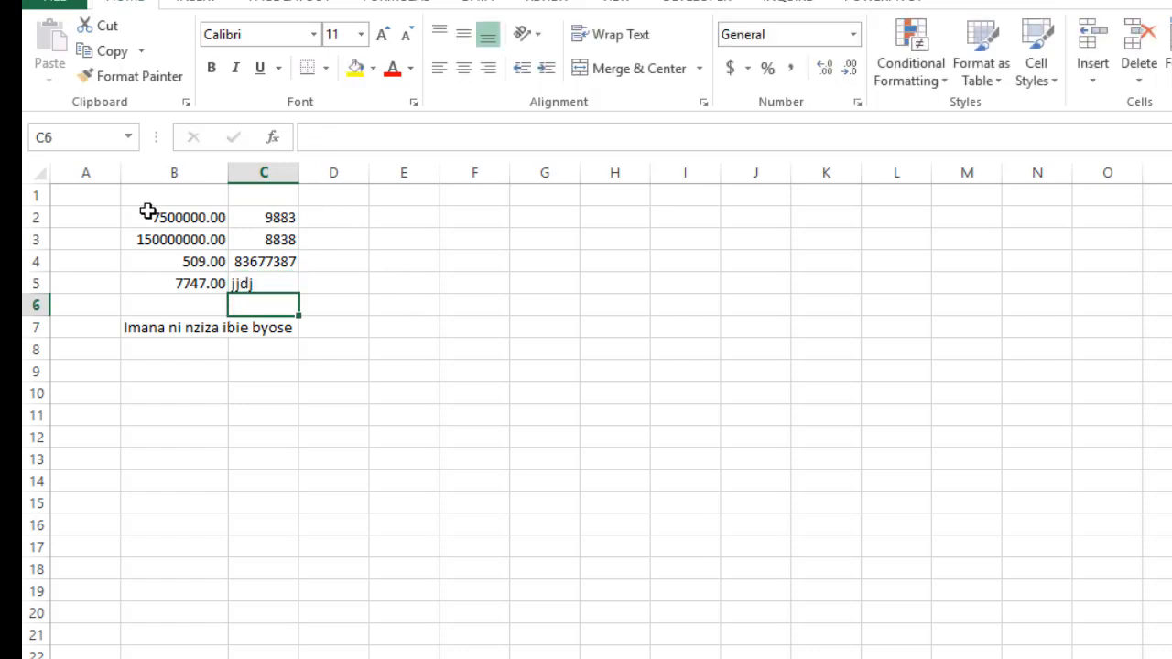
Widen column C to about two and a half times its current width
click(287, 216)
drag(300, 173, 411, 201)
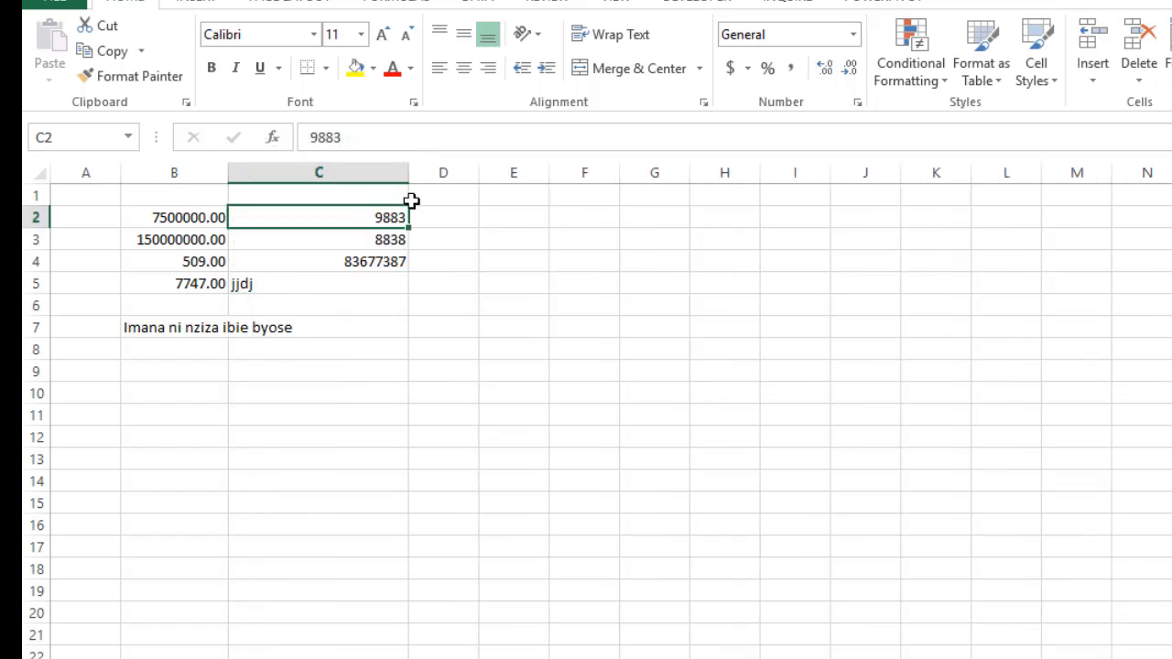
click(351, 244)
click(363, 265)
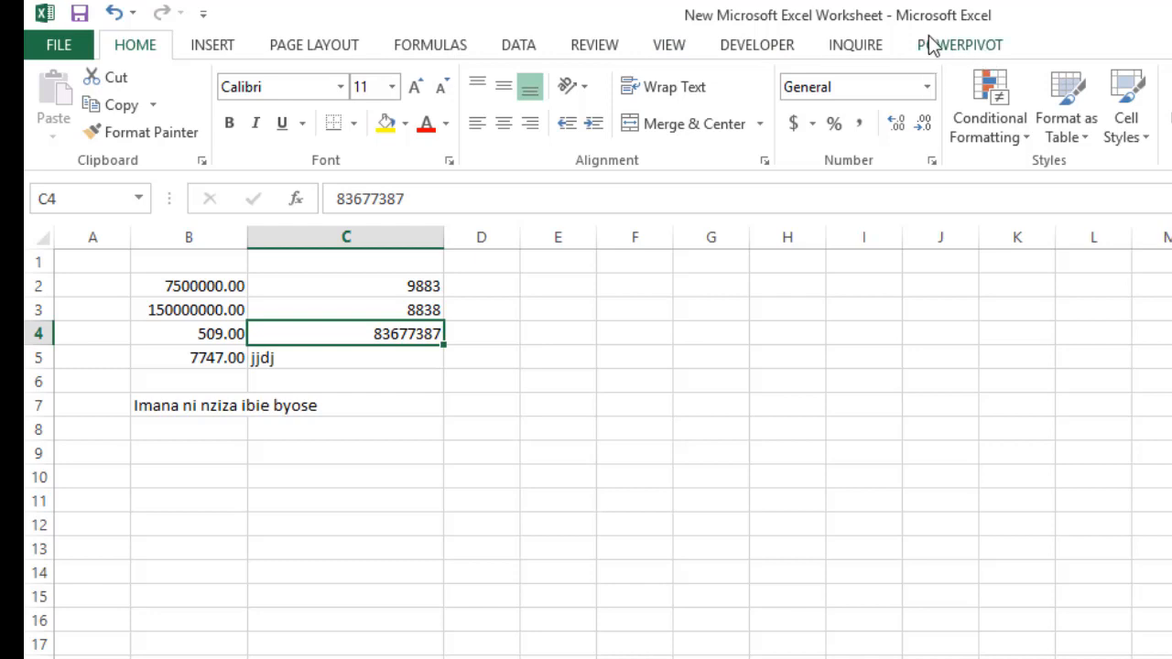
click(751, 50)
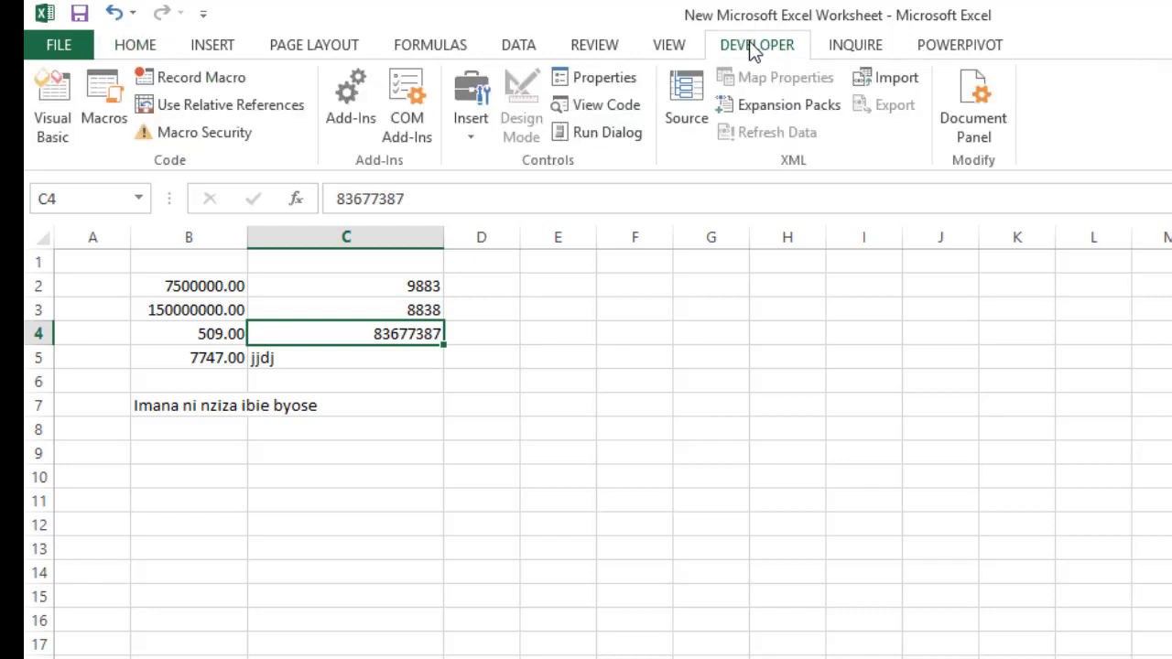
click(866, 52)
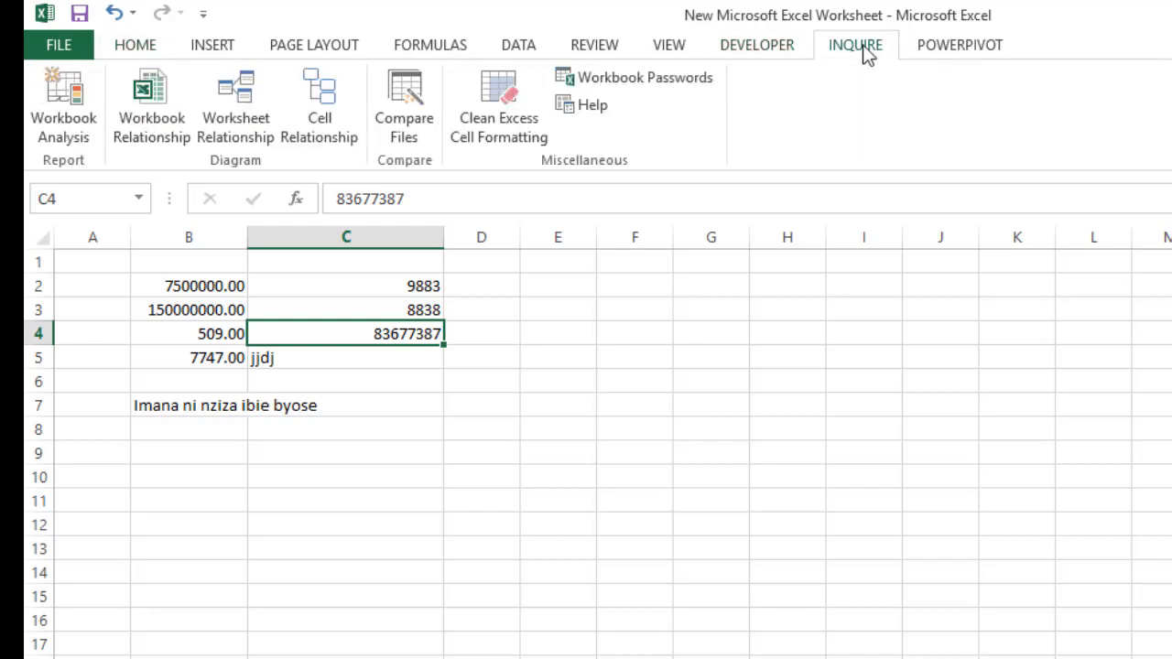
click(961, 48)
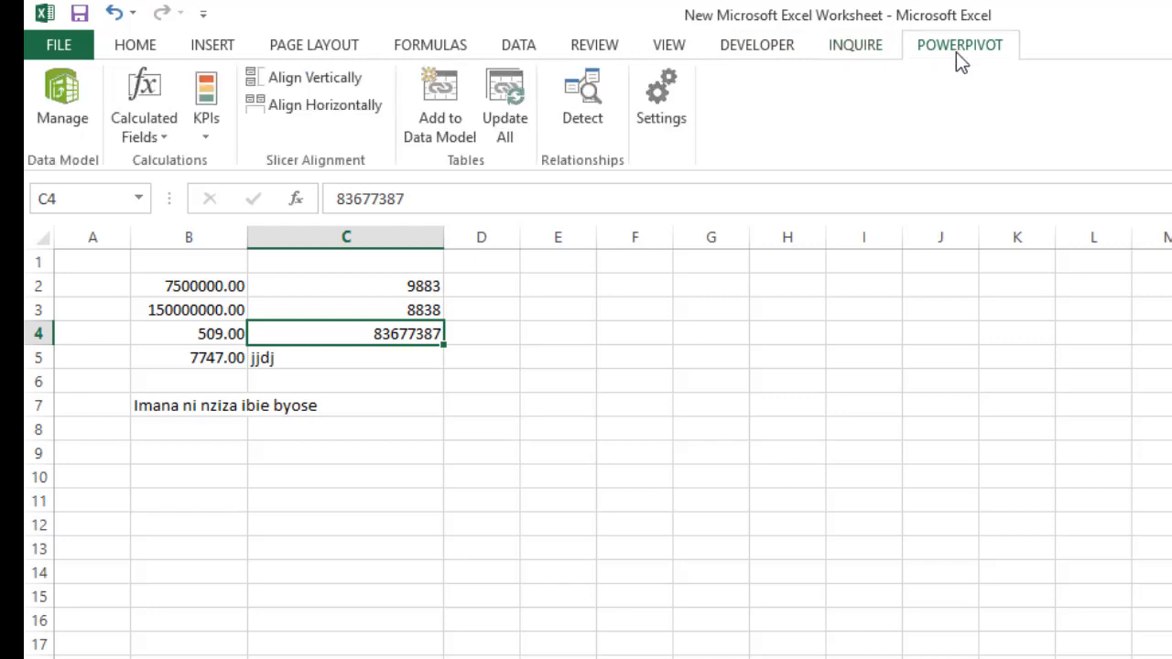
click(790, 48)
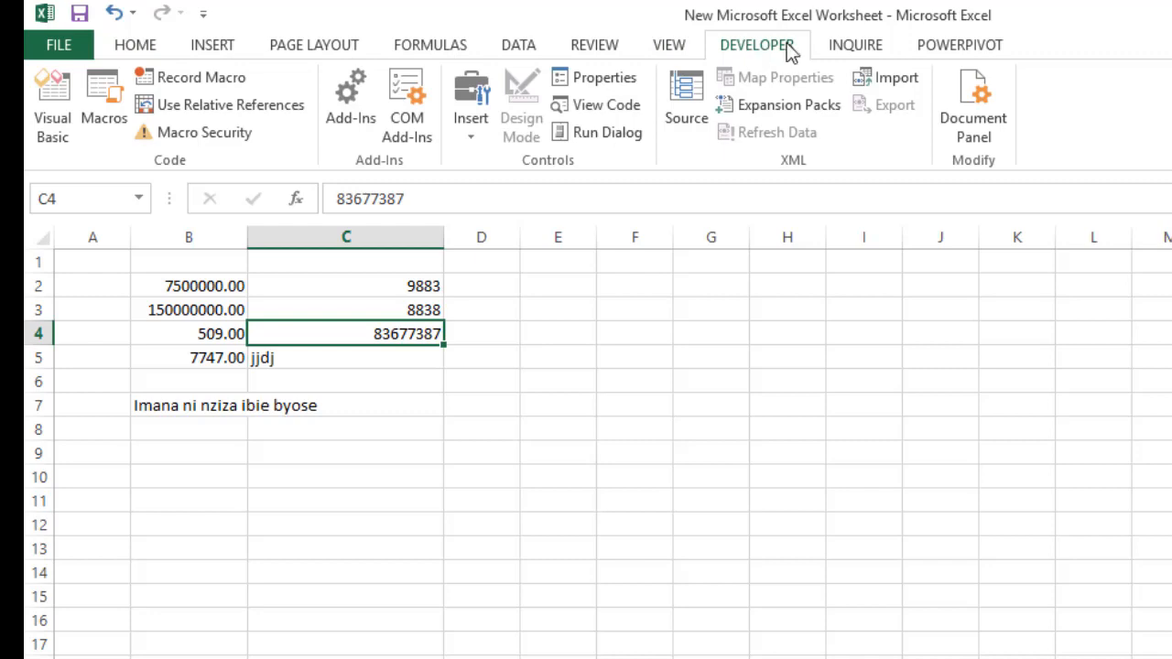
click(686, 48)
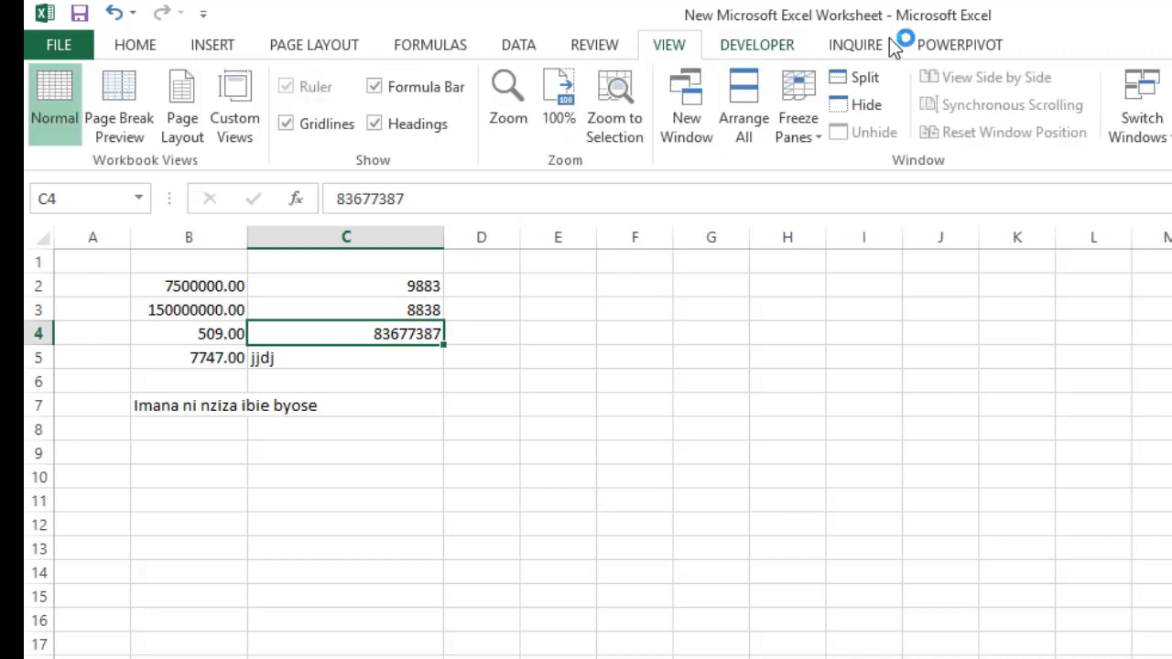
click(38, 45)
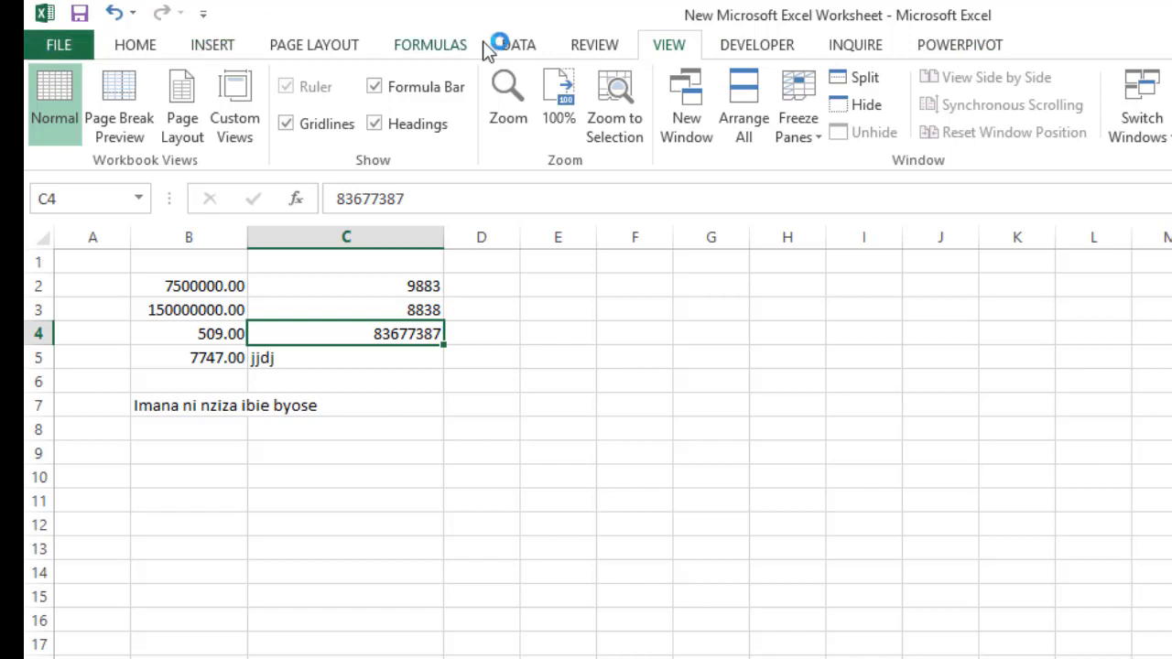
click(53, 46)
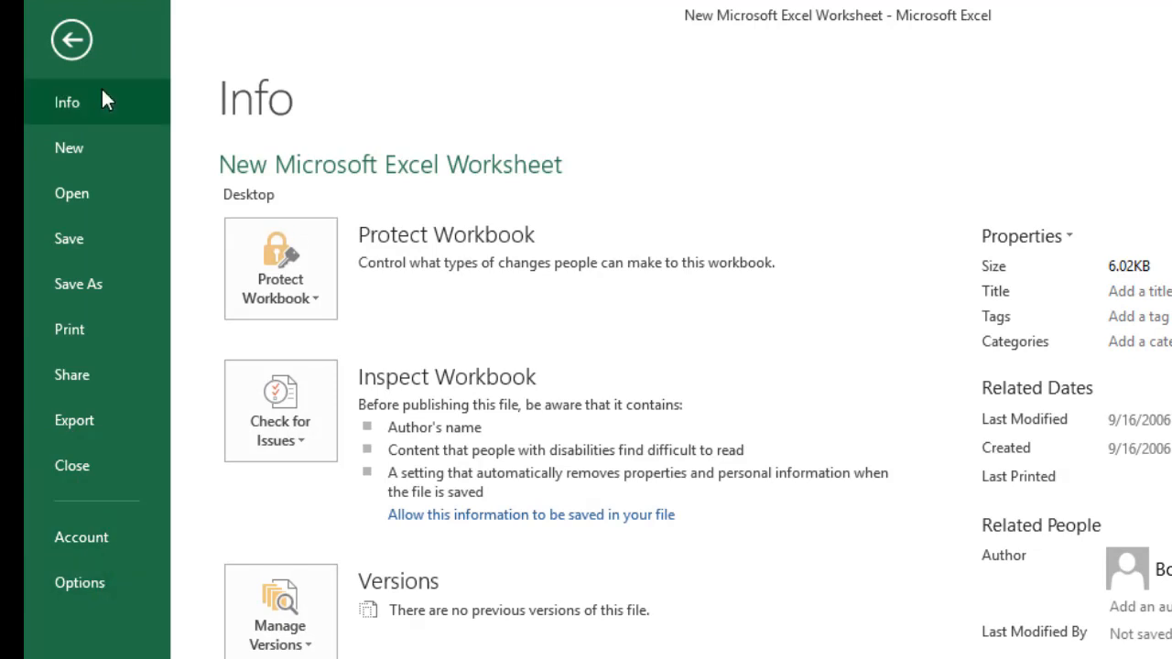
click(65, 37)
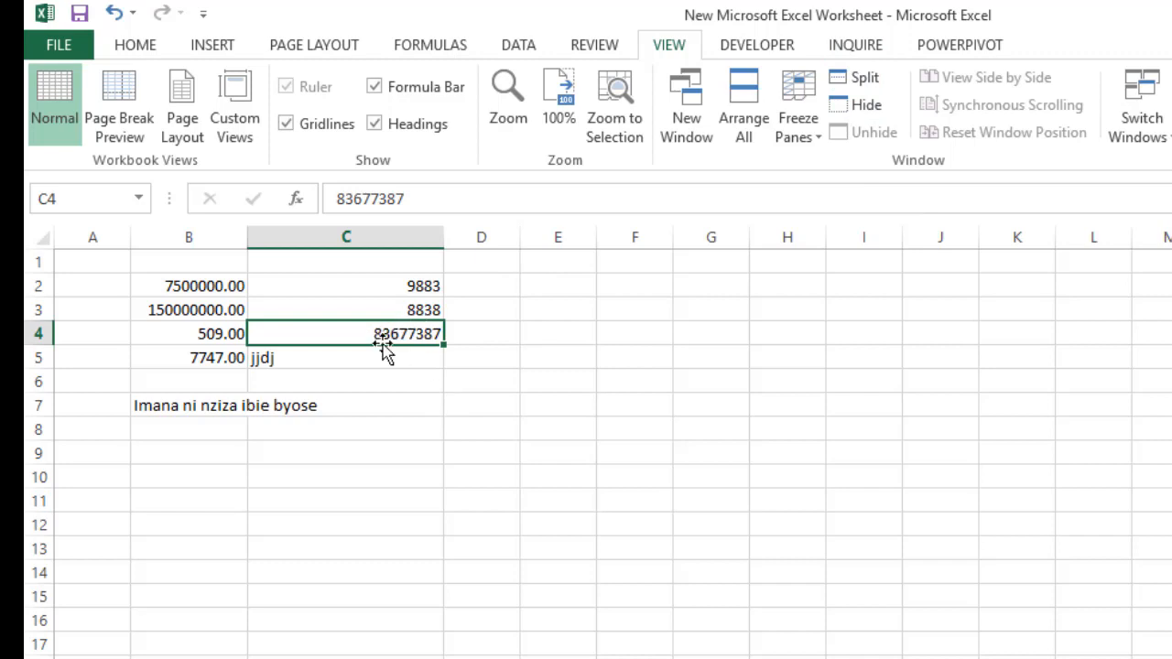
Apply the Number format to the three values in C2:C4
drag(409, 277, 405, 334)
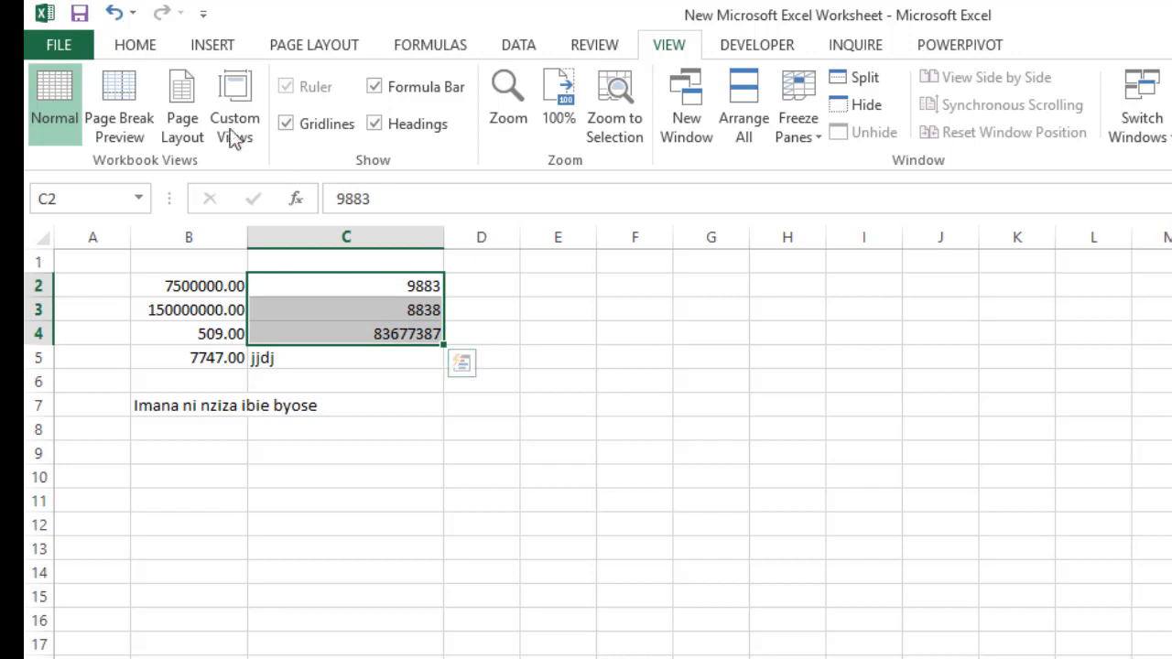
click(134, 45)
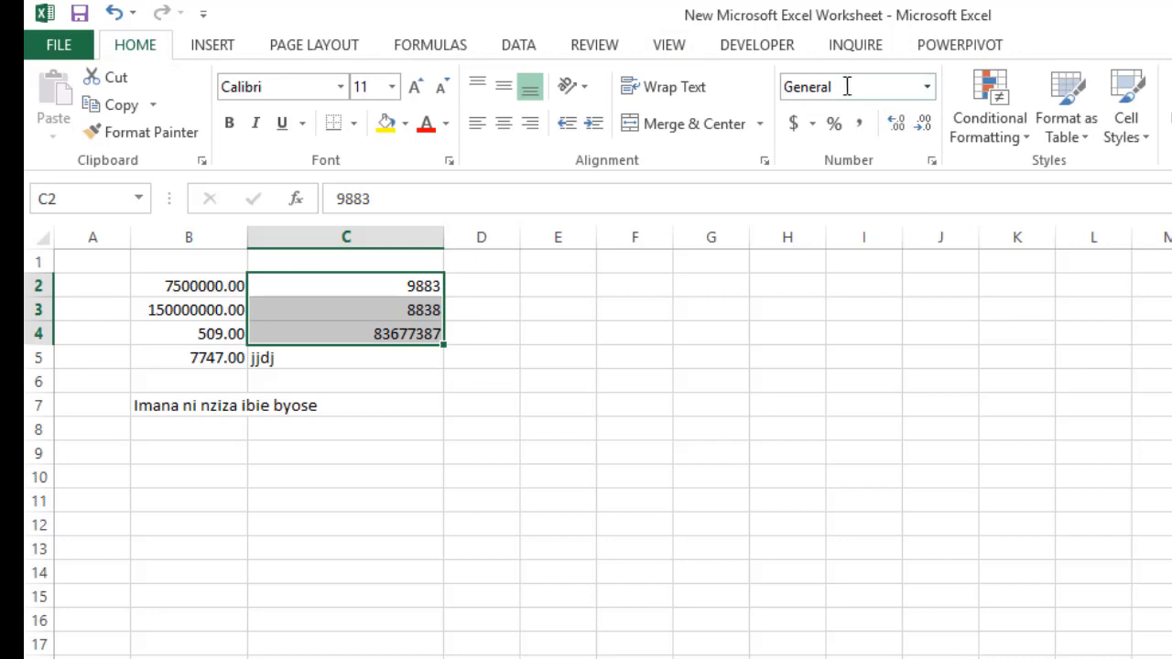
click(928, 87)
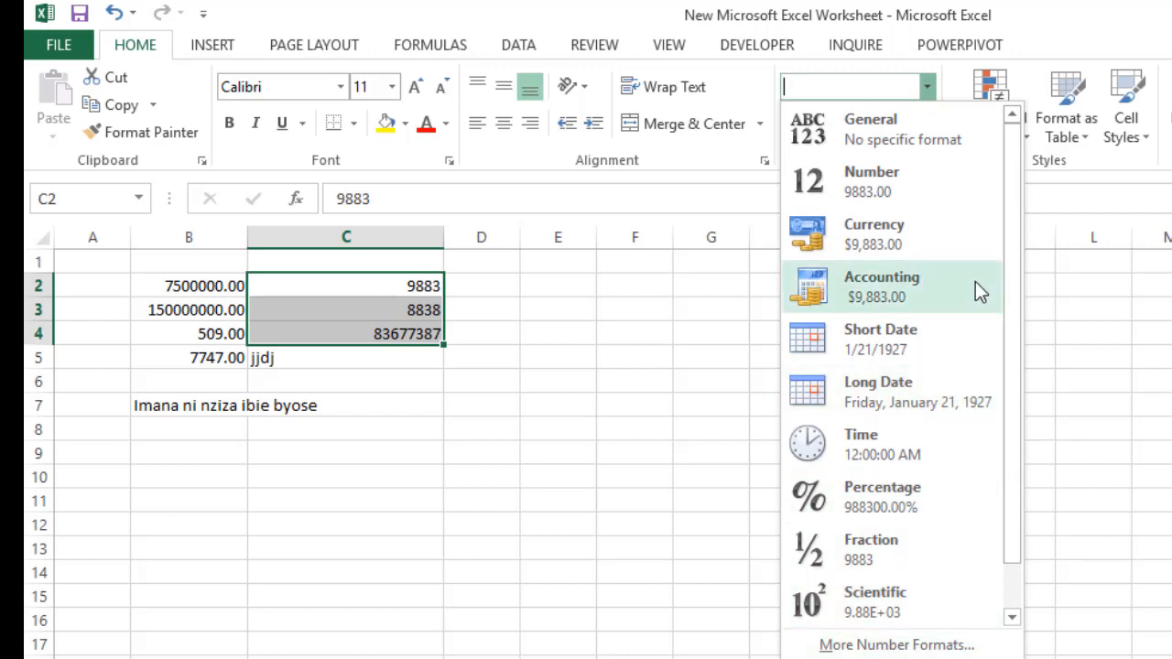
click(924, 188)
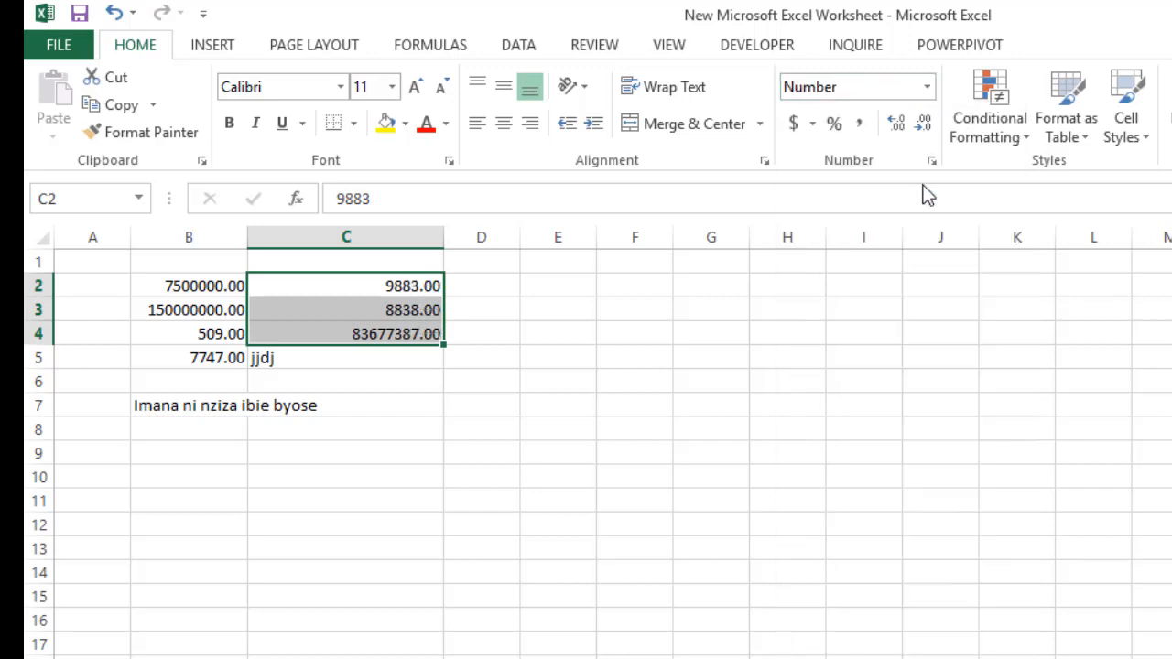
click(498, 547)
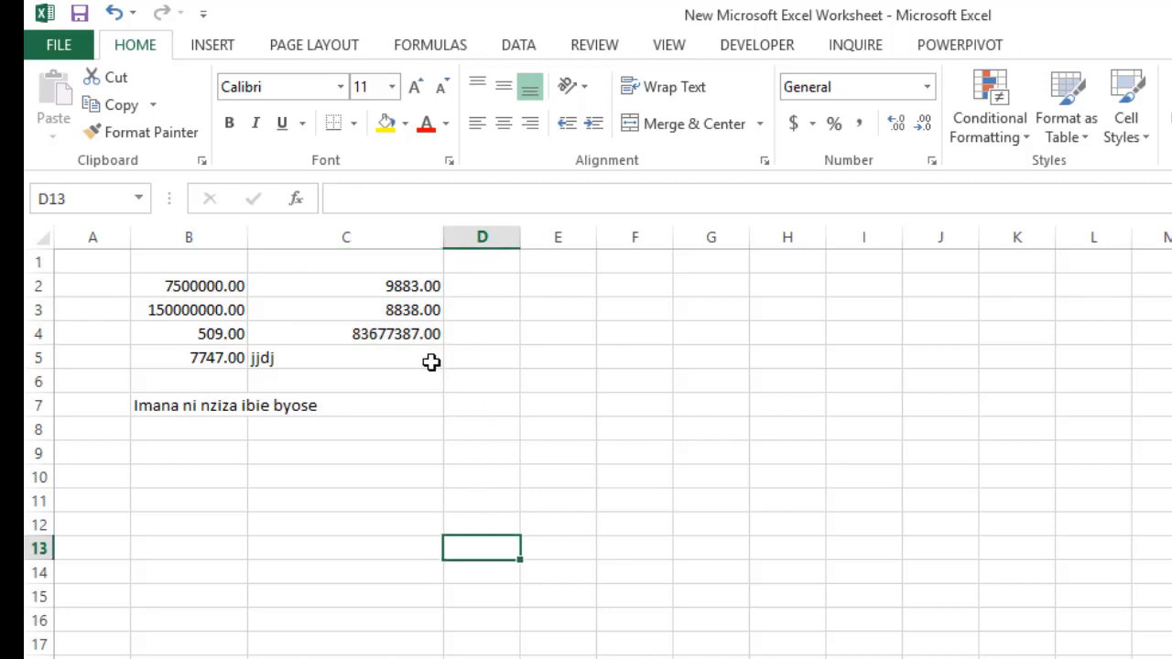
Reduce the numbers in B2:C5 to one decimal place
drag(405, 287, 407, 333)
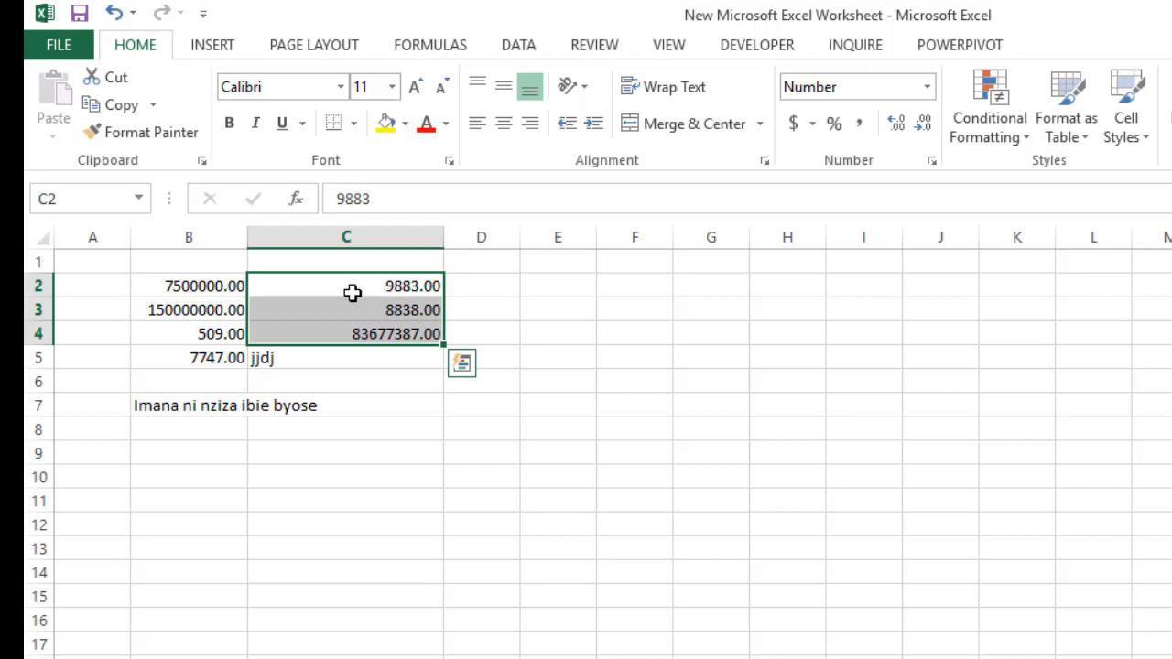
drag(165, 283, 331, 367)
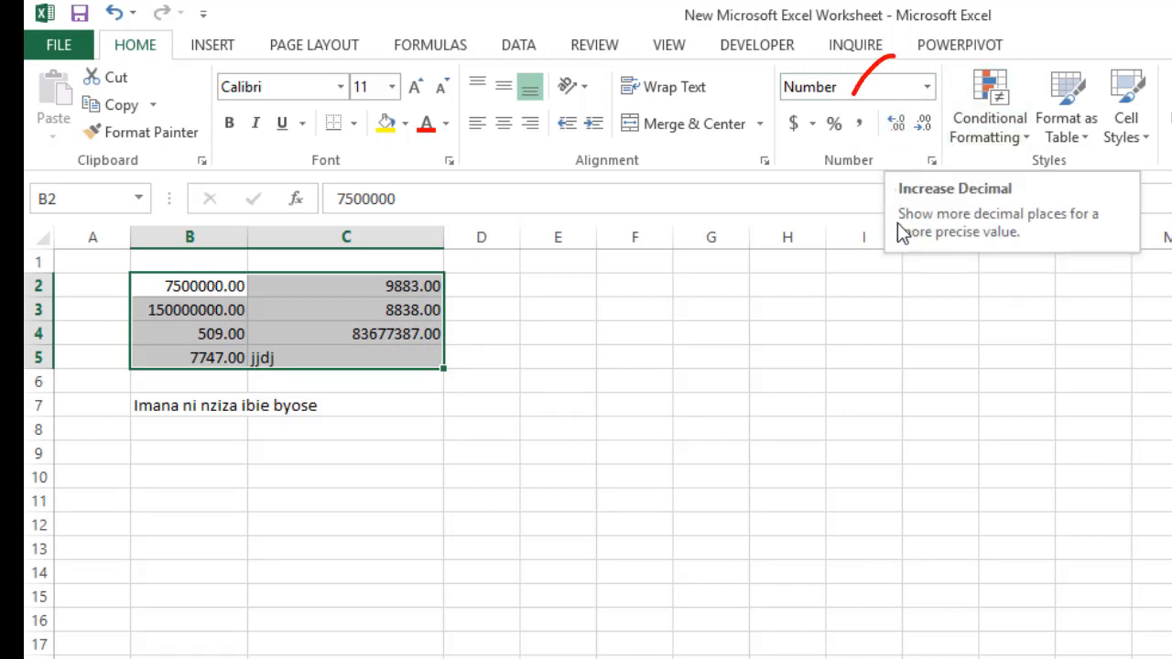
click(922, 133)
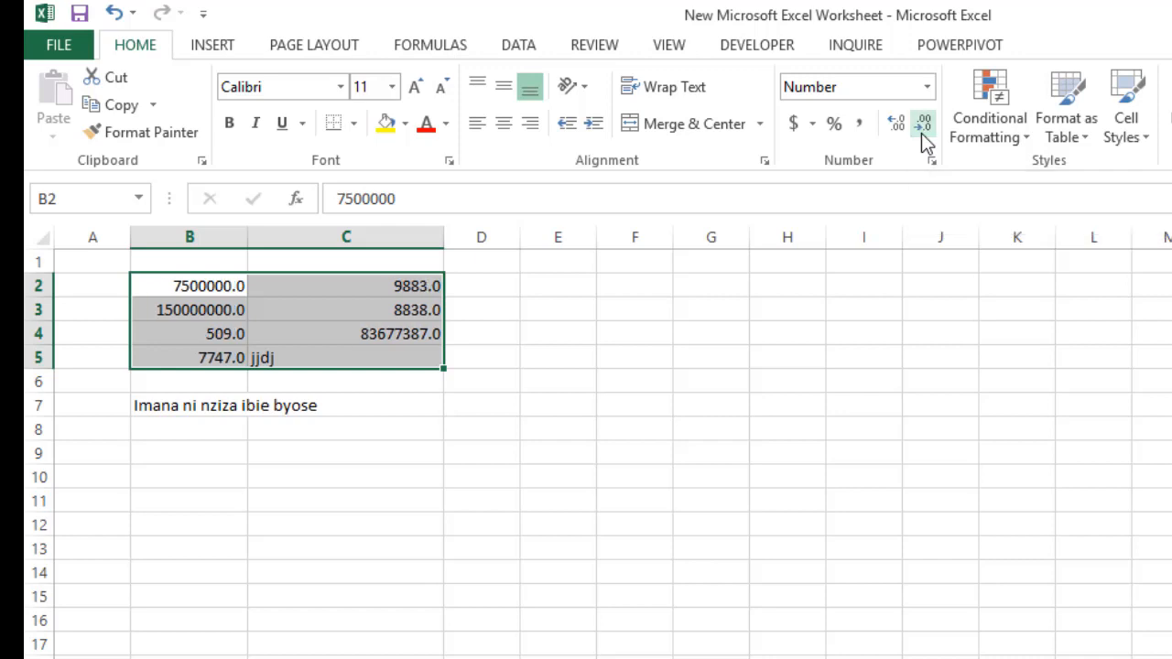
Show the numbers in B2:C5 without decimal places and widen column B slightly
click(921, 133)
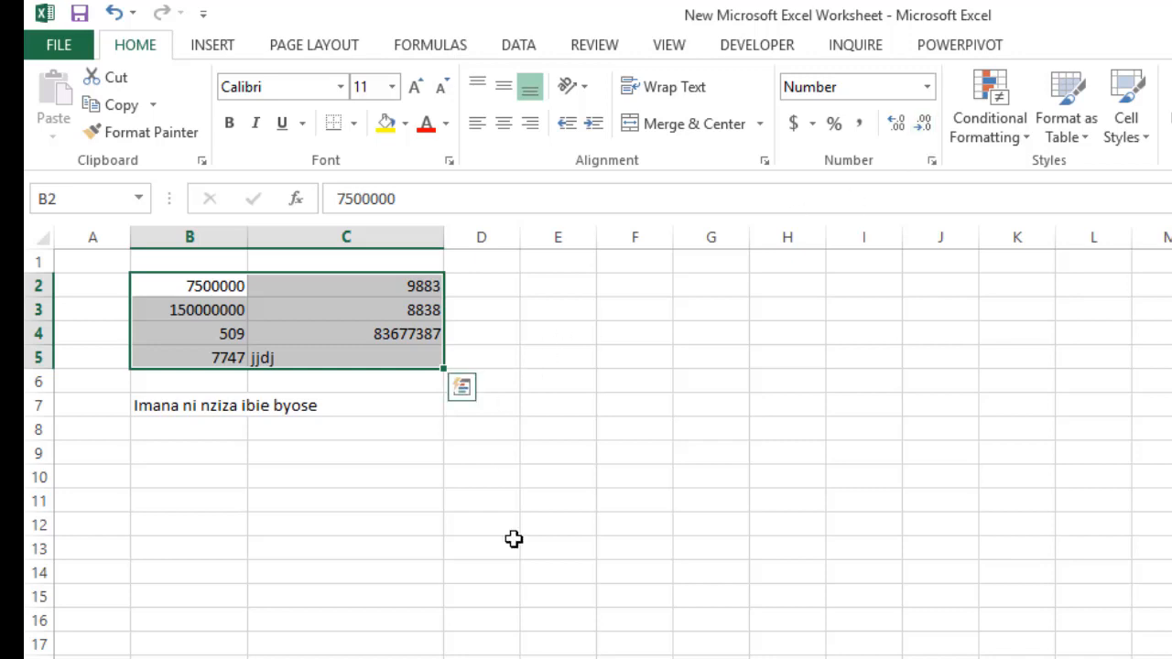
click(482, 548)
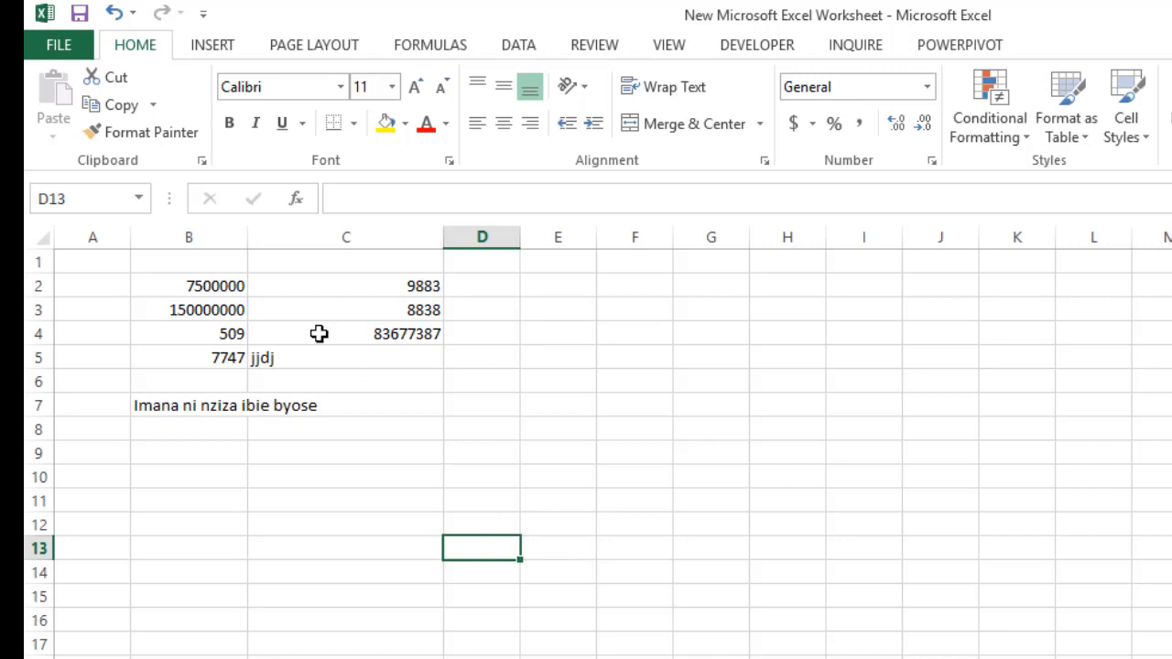
drag(248, 242, 251, 245)
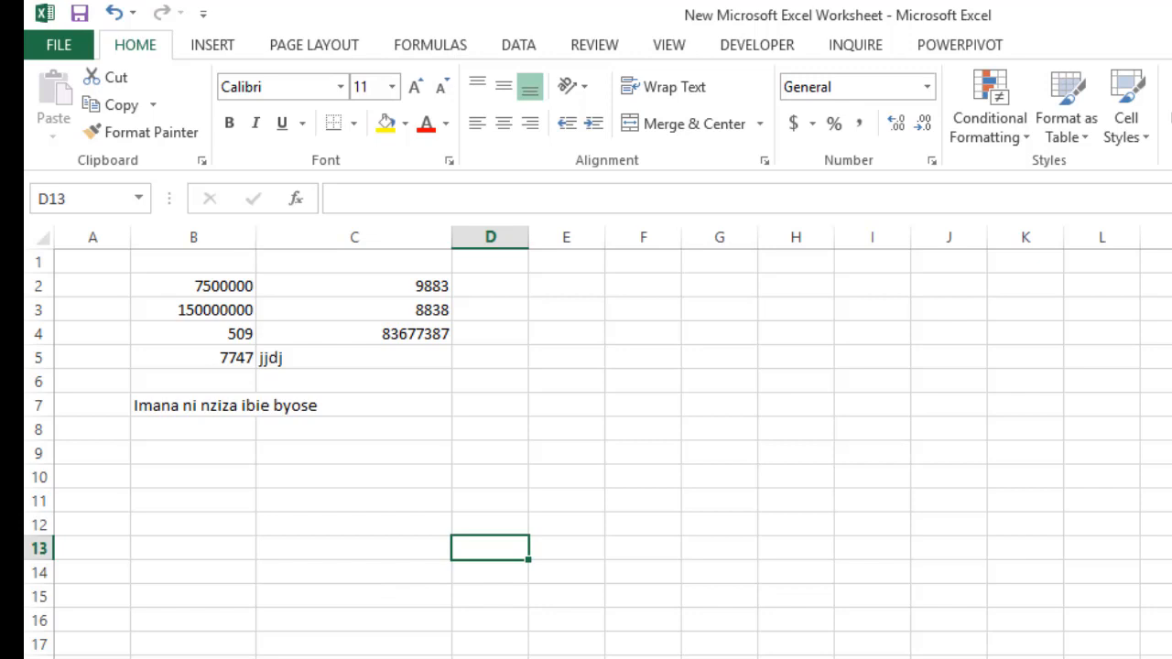
Switch to the next worksheet and enter #NAME? in cell A1
key(ctrl+Page_Down)
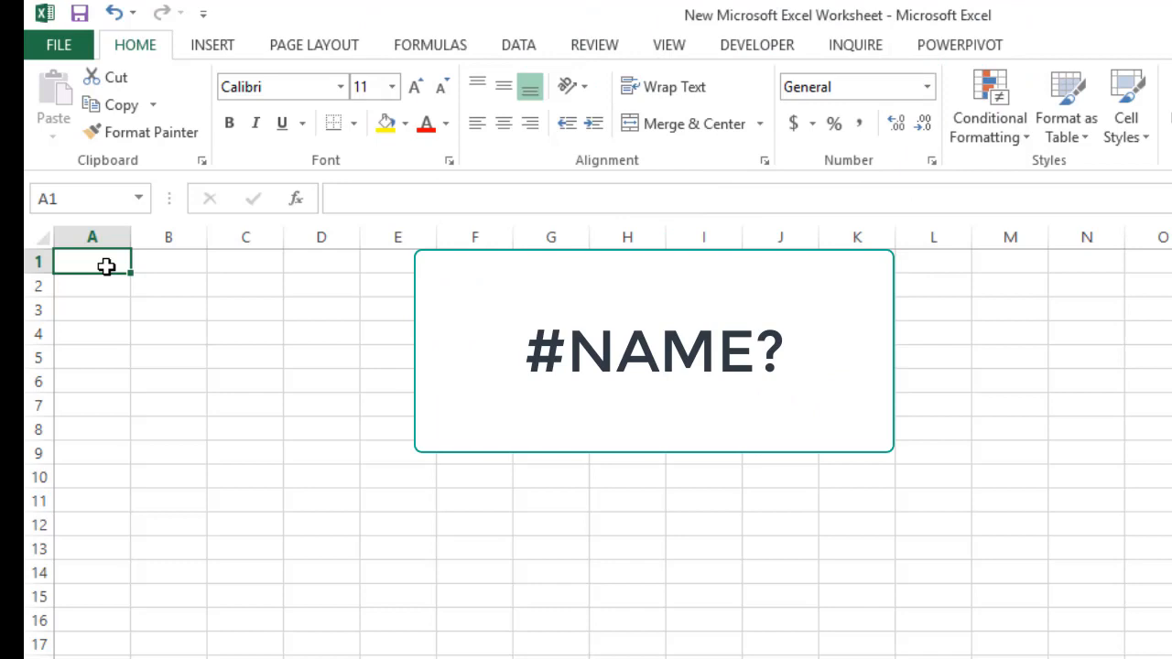
text(#)
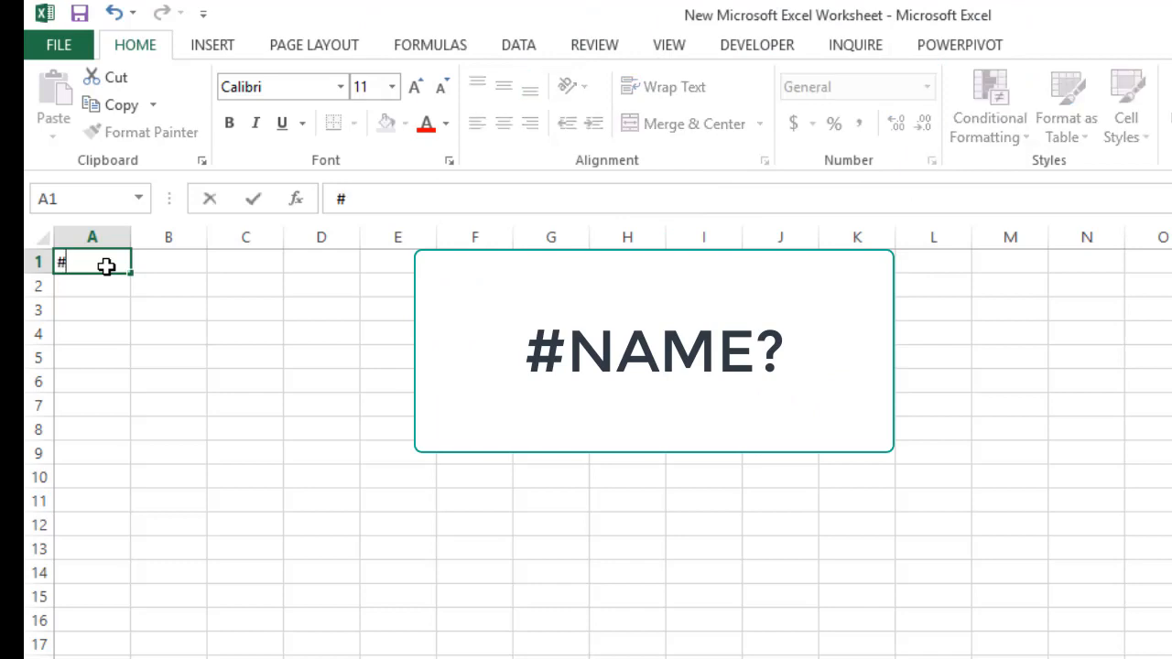
text(name)
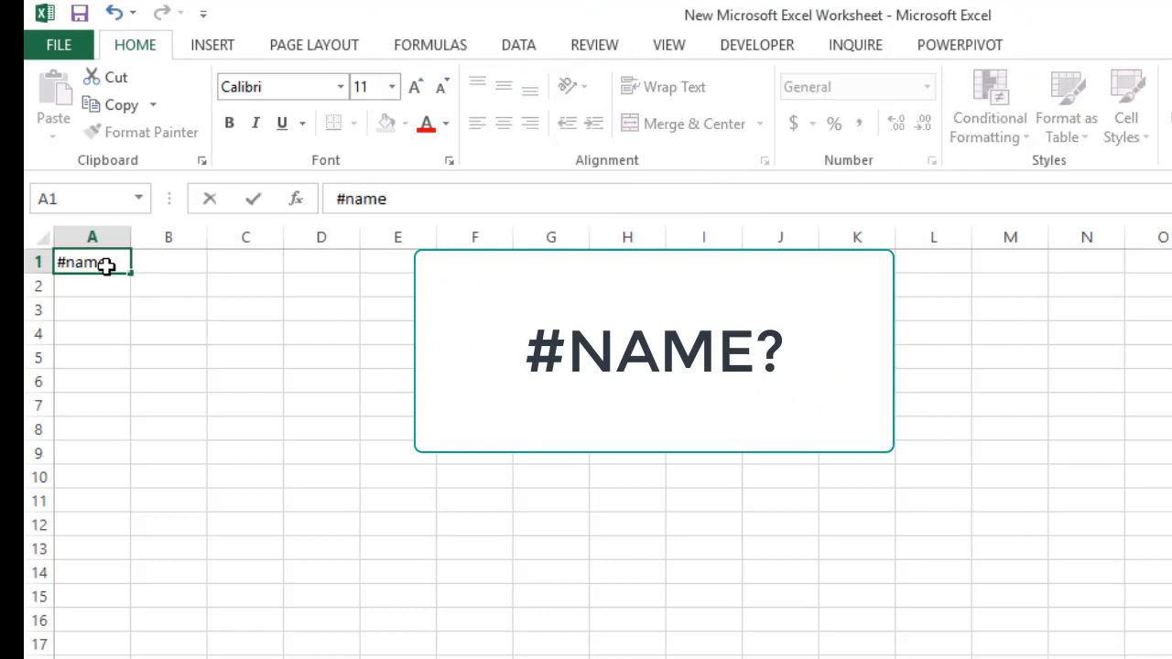
text(?)
key(Return)
Merge and center the #NAME? heading across A1:J1 and set its font size to 36
drag(89, 262, 776, 262)
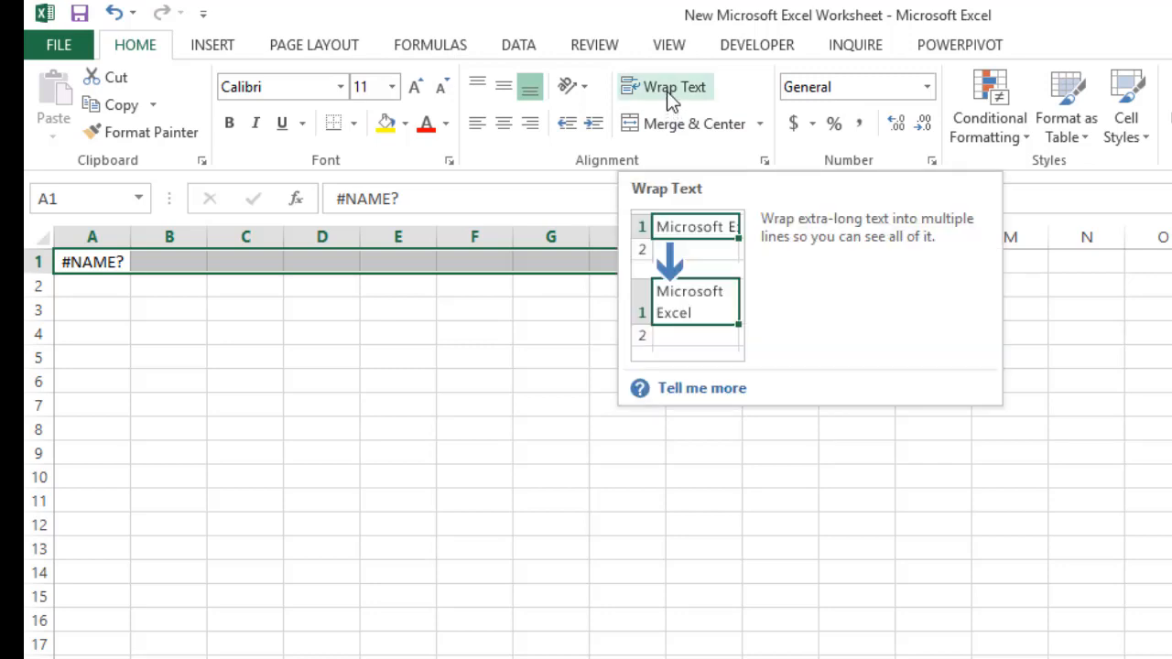
click(667, 114)
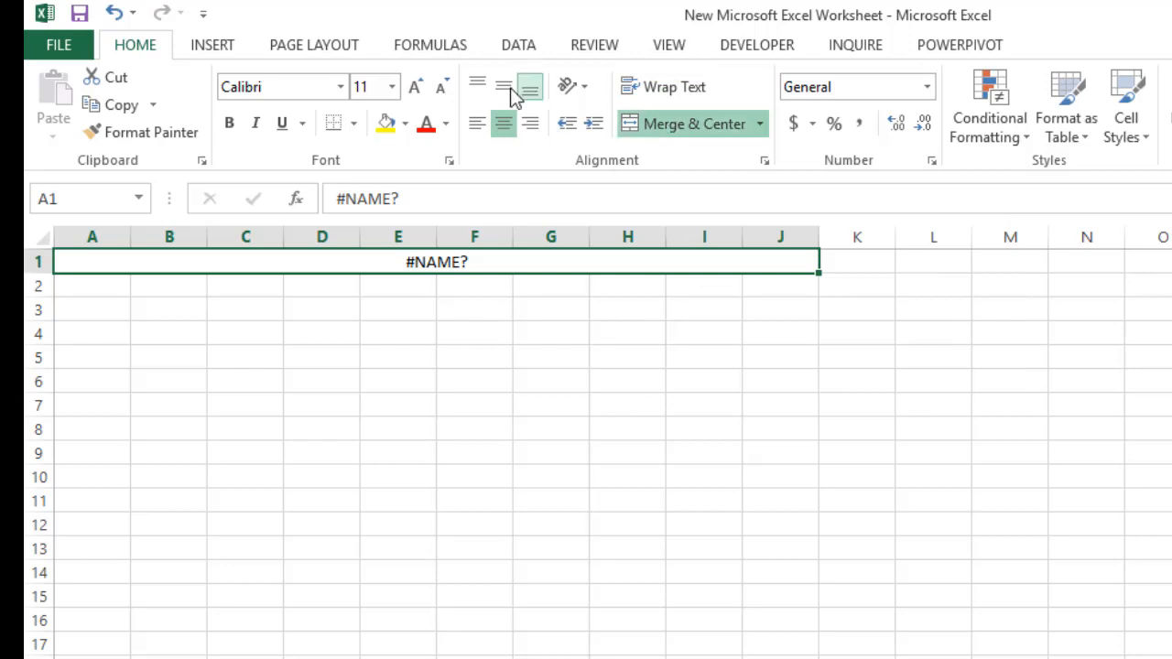
click(392, 87)
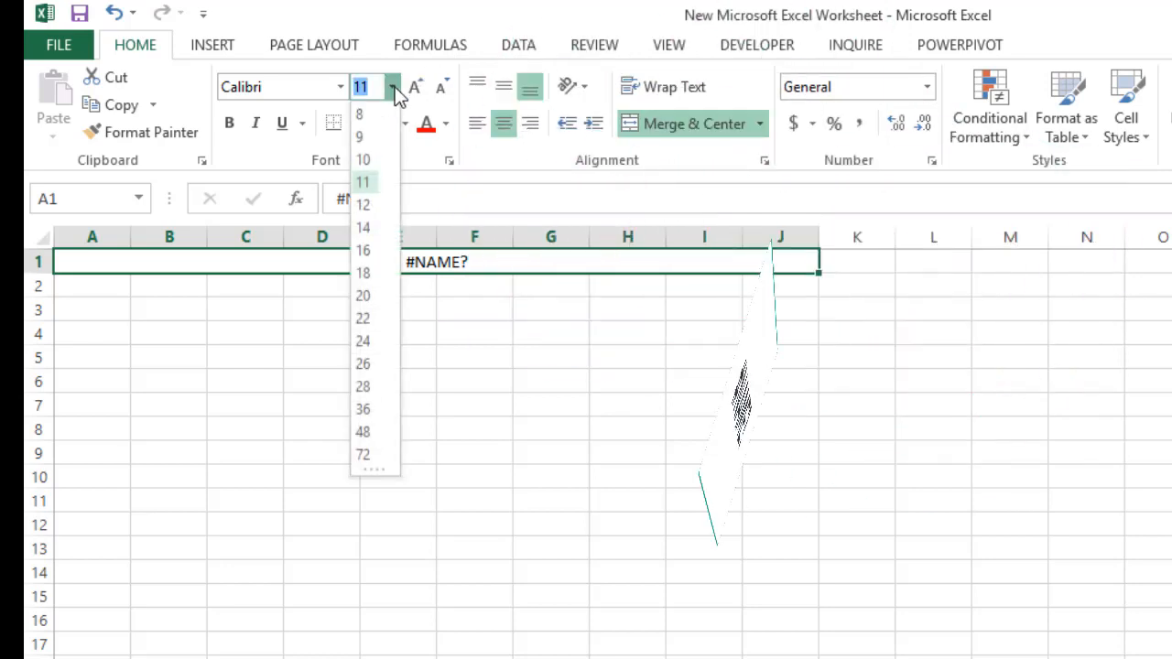
click(374, 403)
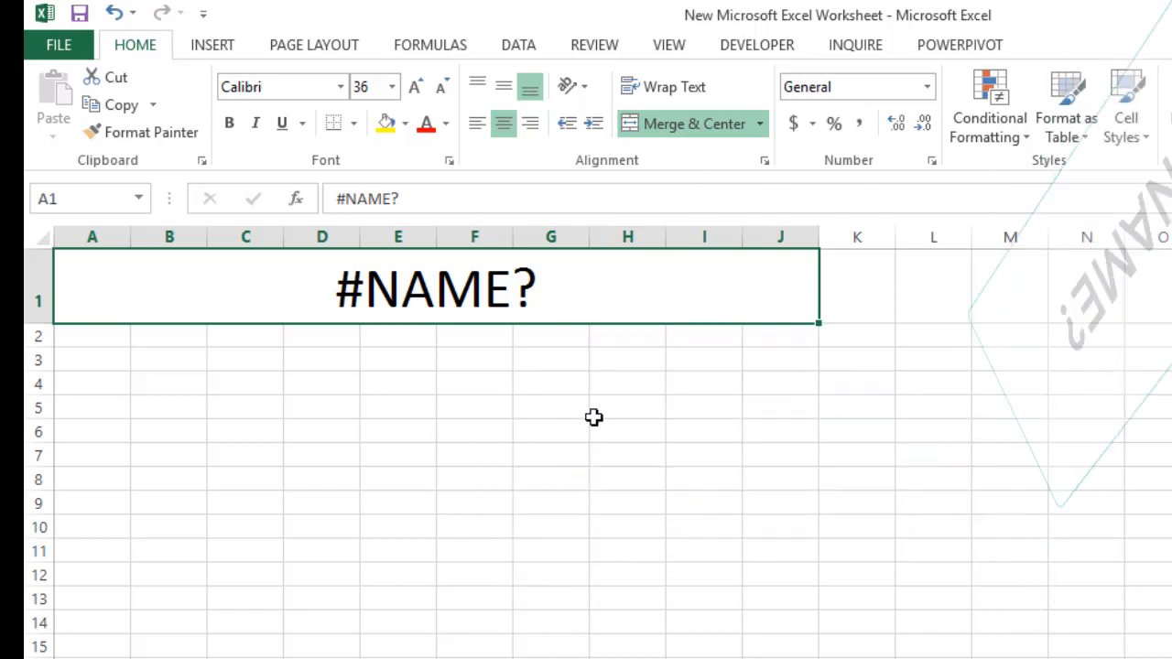
Fill cells E3:E6 with the values 5, 8, 10 and 4
click(416, 348)
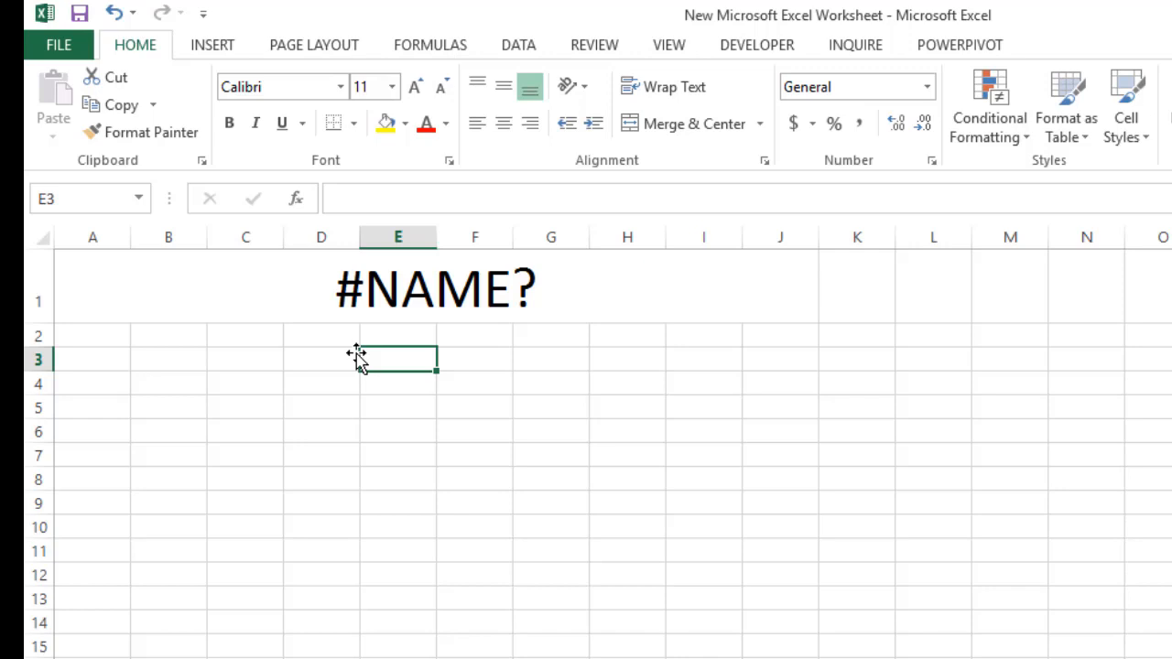
text(5)
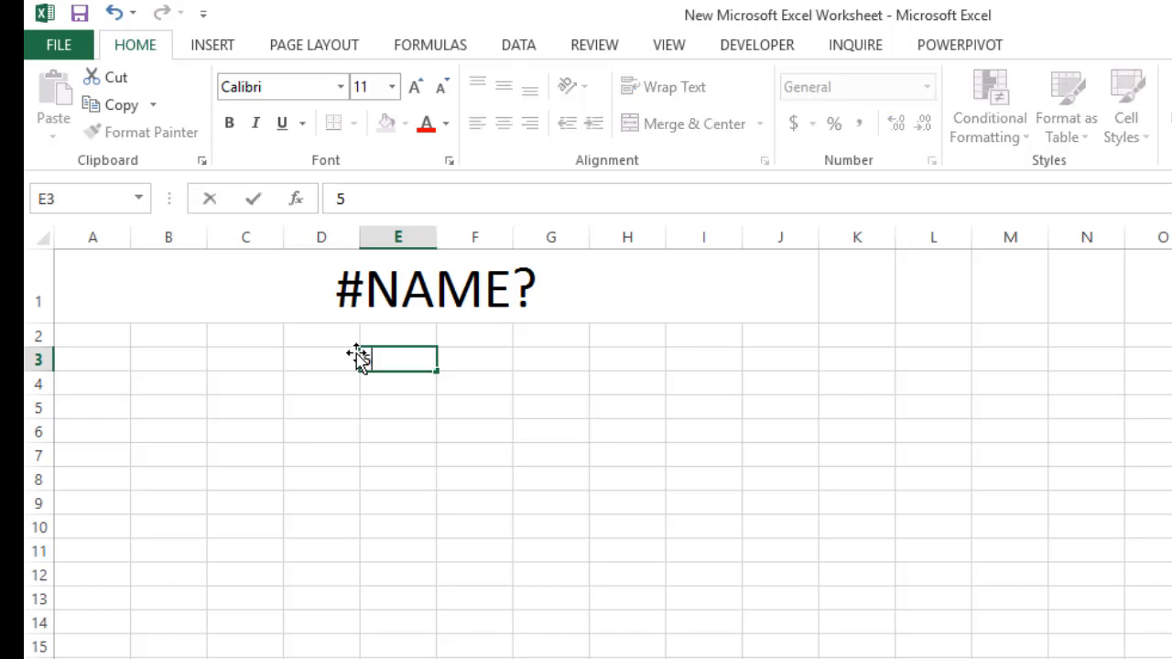
key(Return)
text(8)
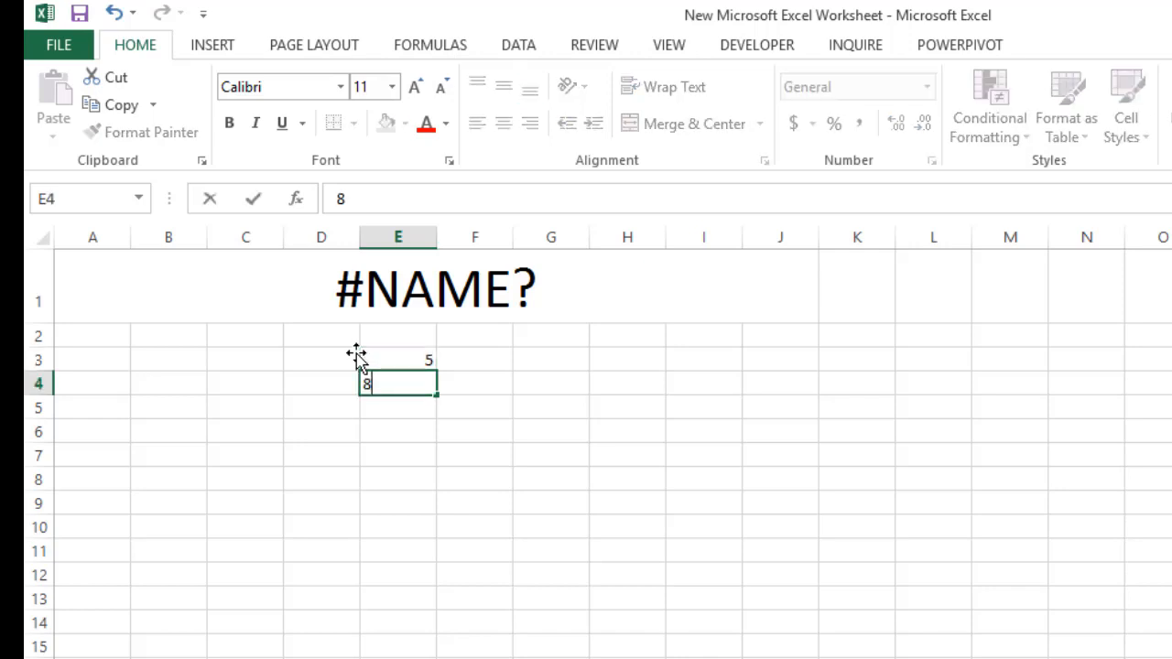
key(Return)
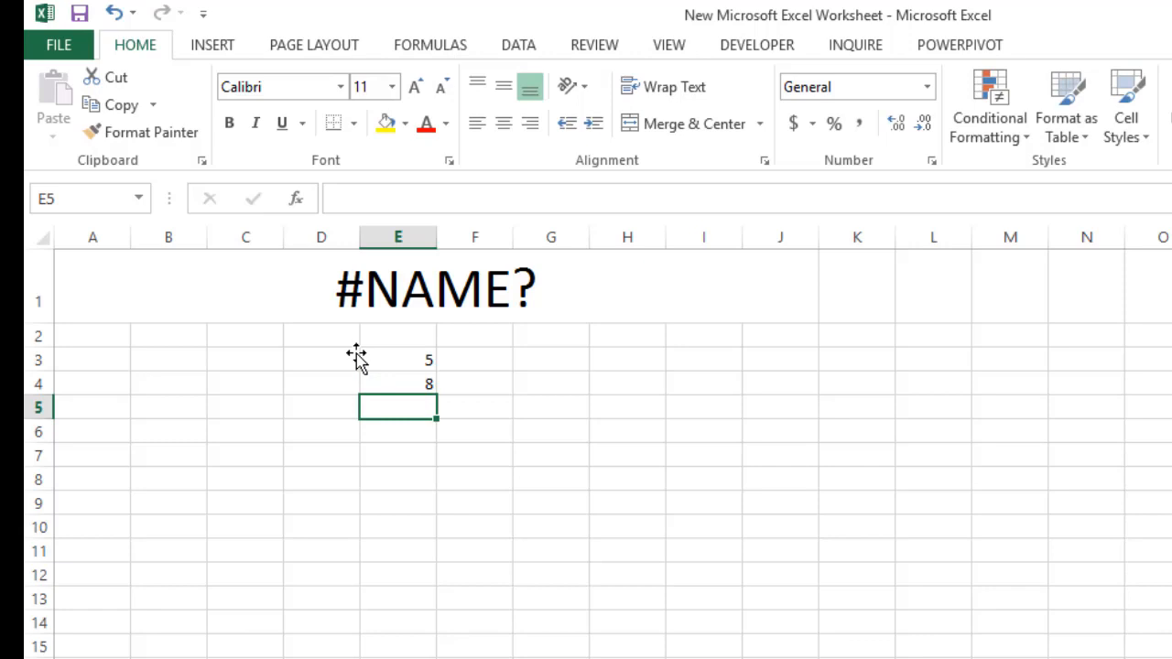
text(10)
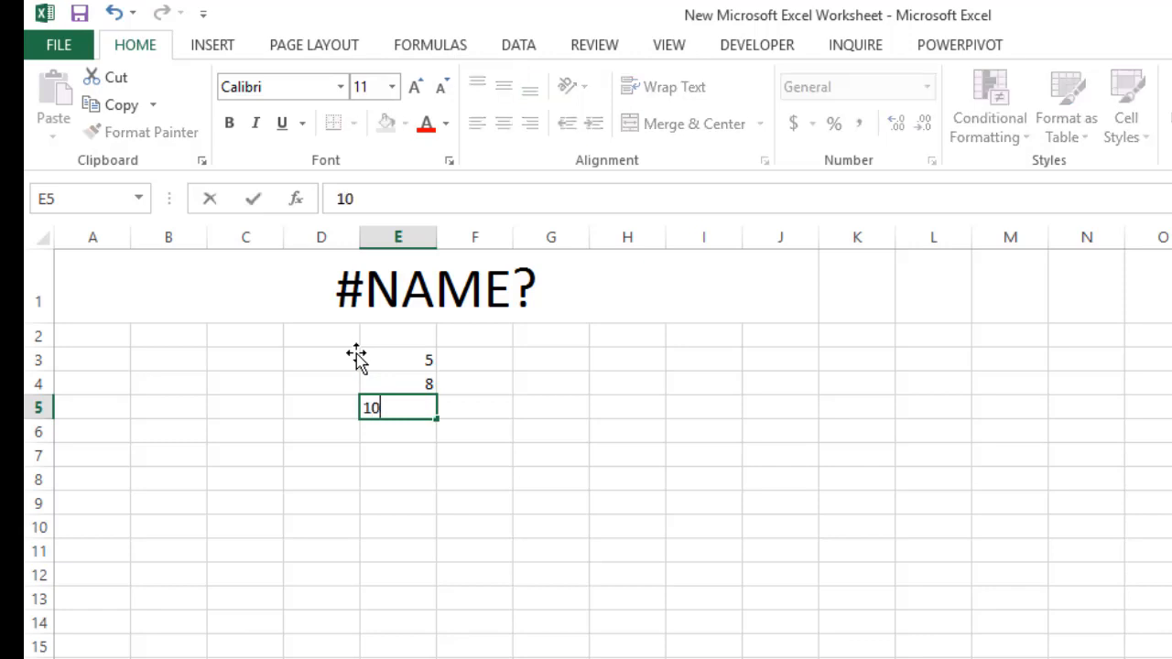
key(Return)
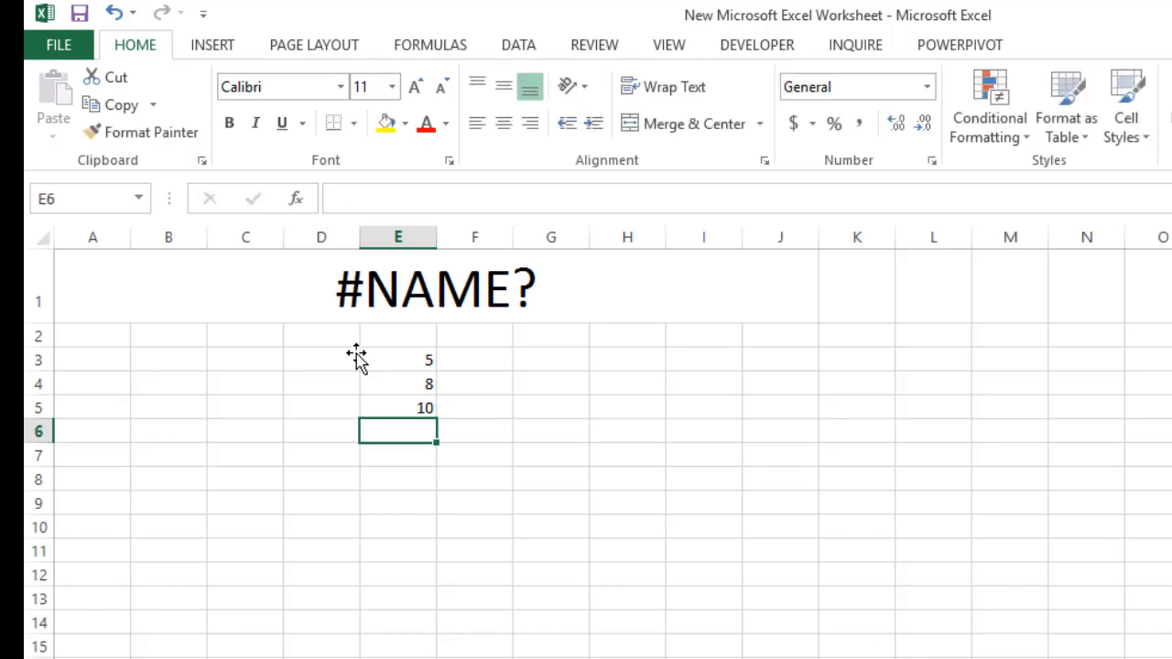
text(4)
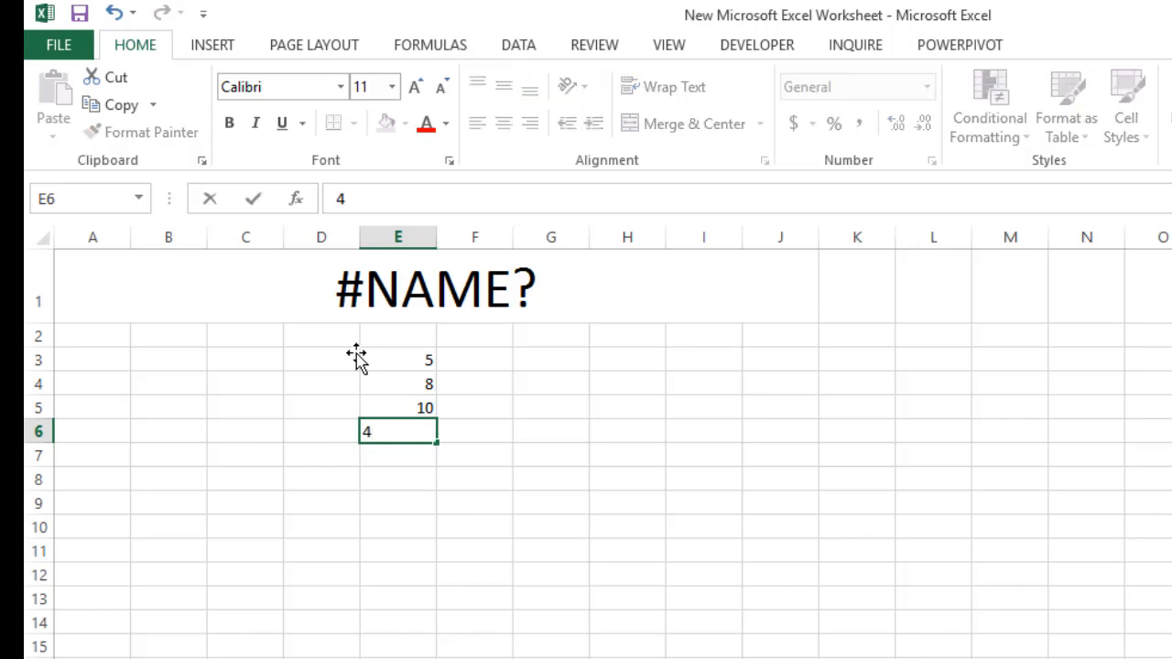
key(Return)
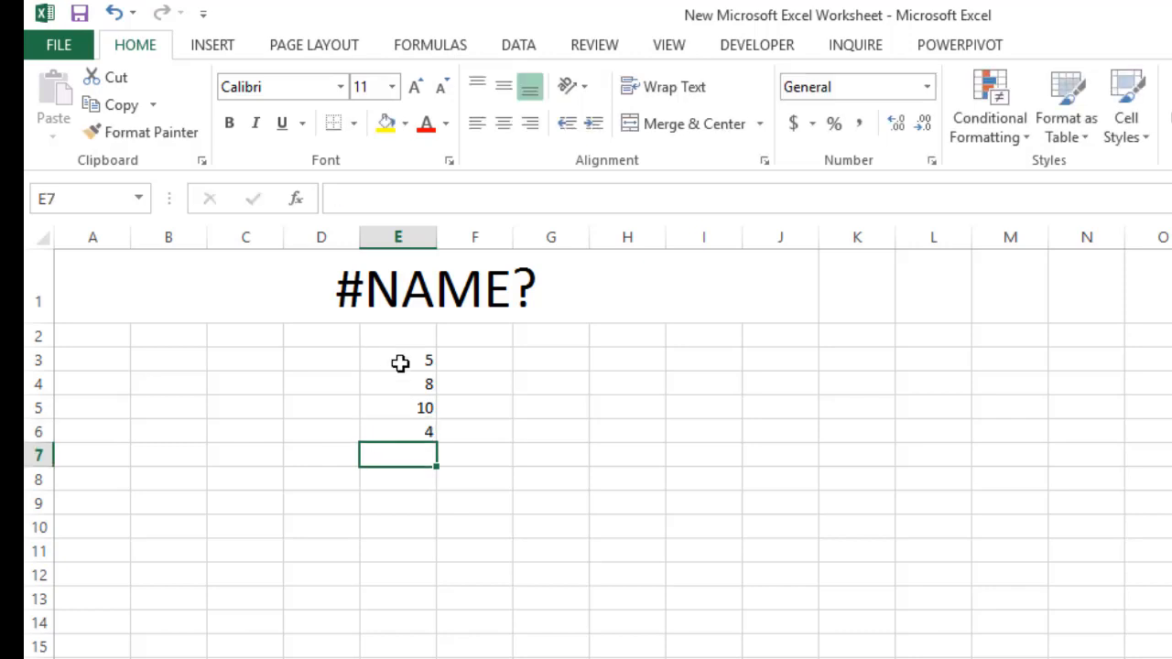
Increase the font size of the values in E3:E6 to 24
drag(400, 363, 400, 431)
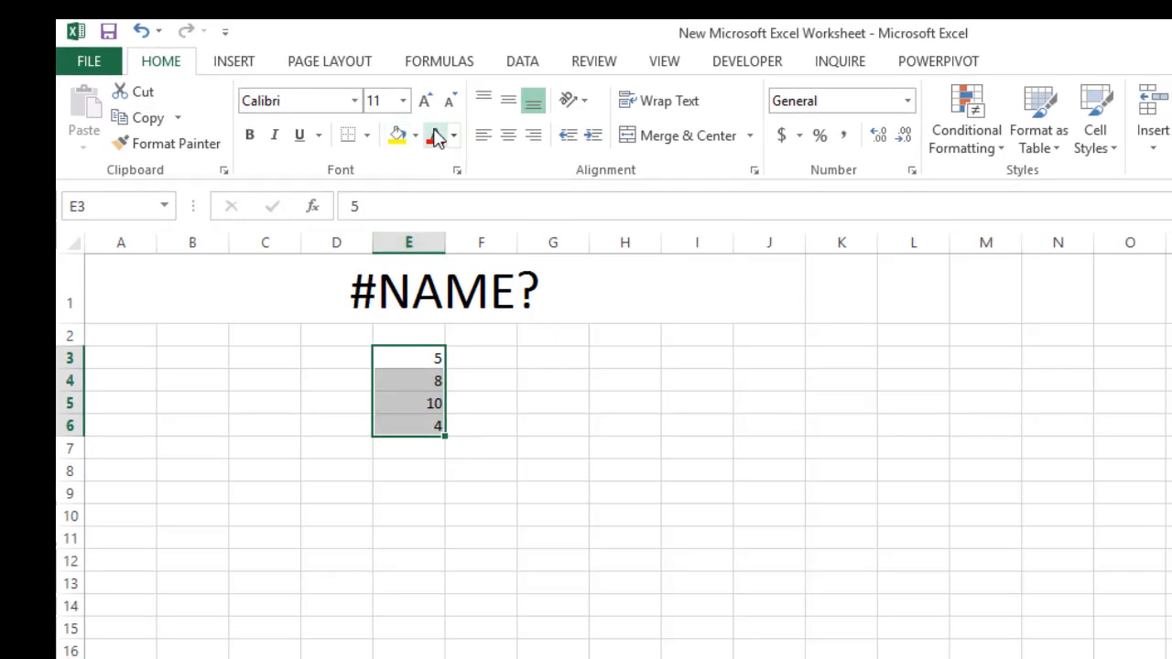
click(429, 102)
click(429, 102)
click(429, 103)
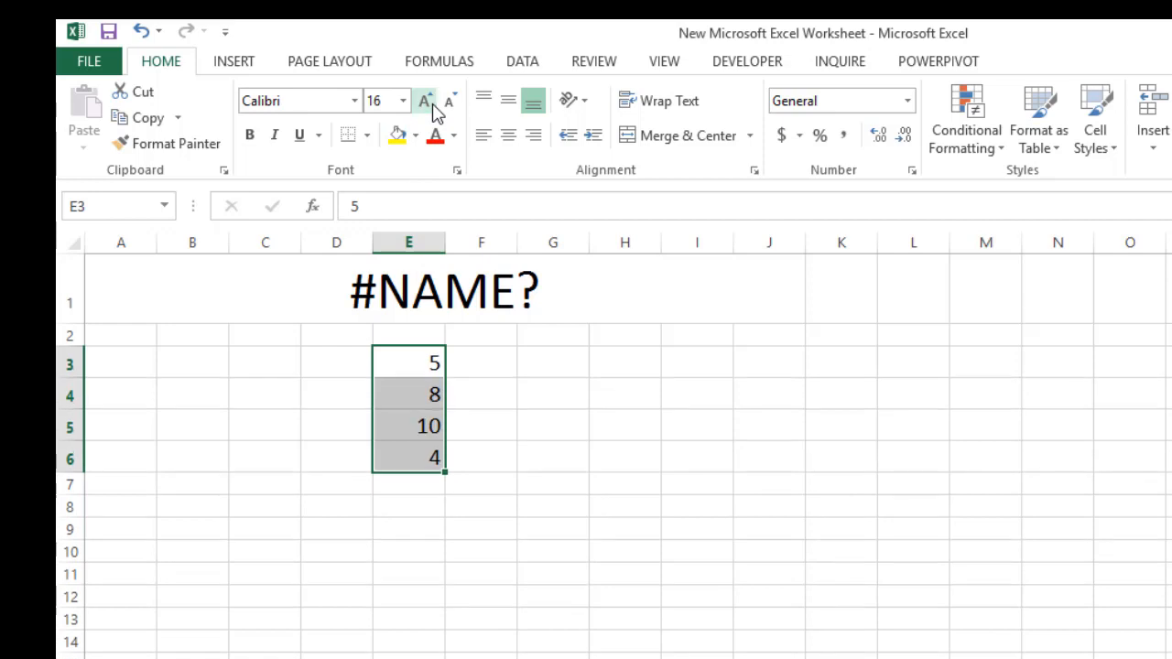
click(429, 103)
click(429, 103)
click(428, 103)
click(428, 102)
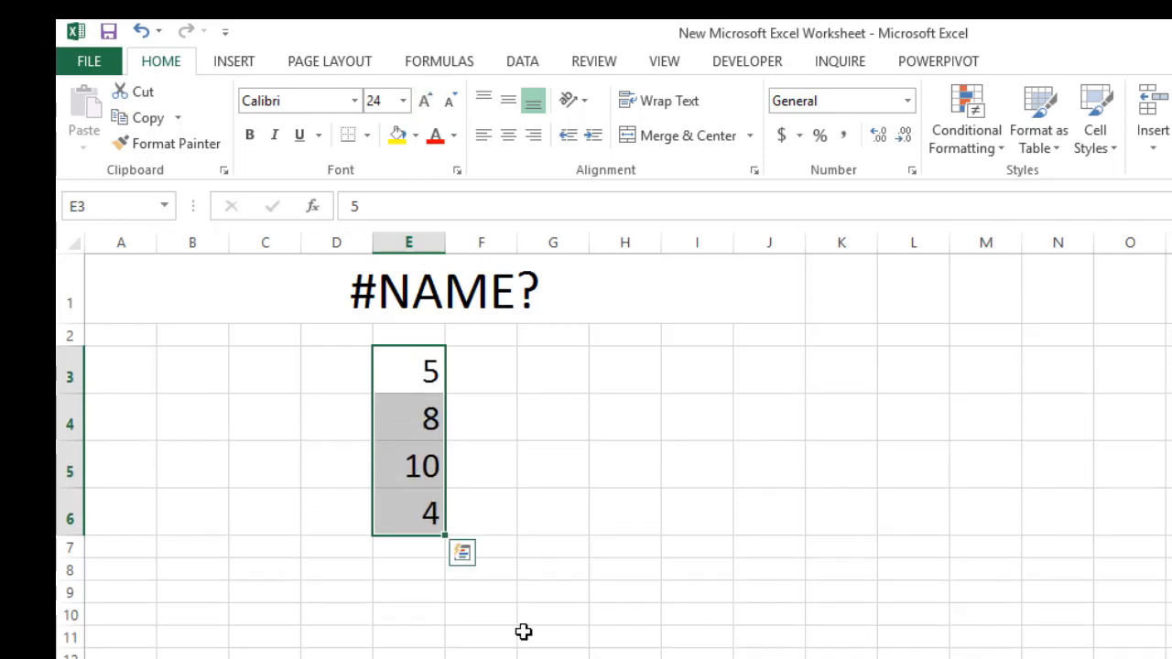
Enter the label total in cell D7, beside the cell below the values
click(419, 554)
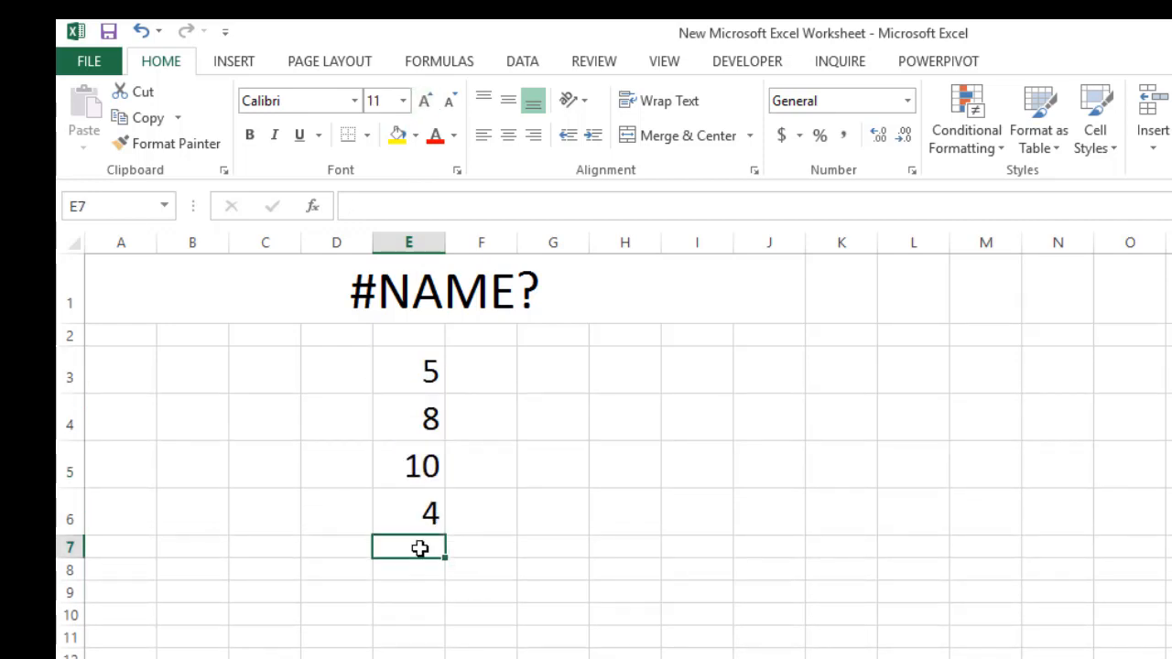
click(337, 549)
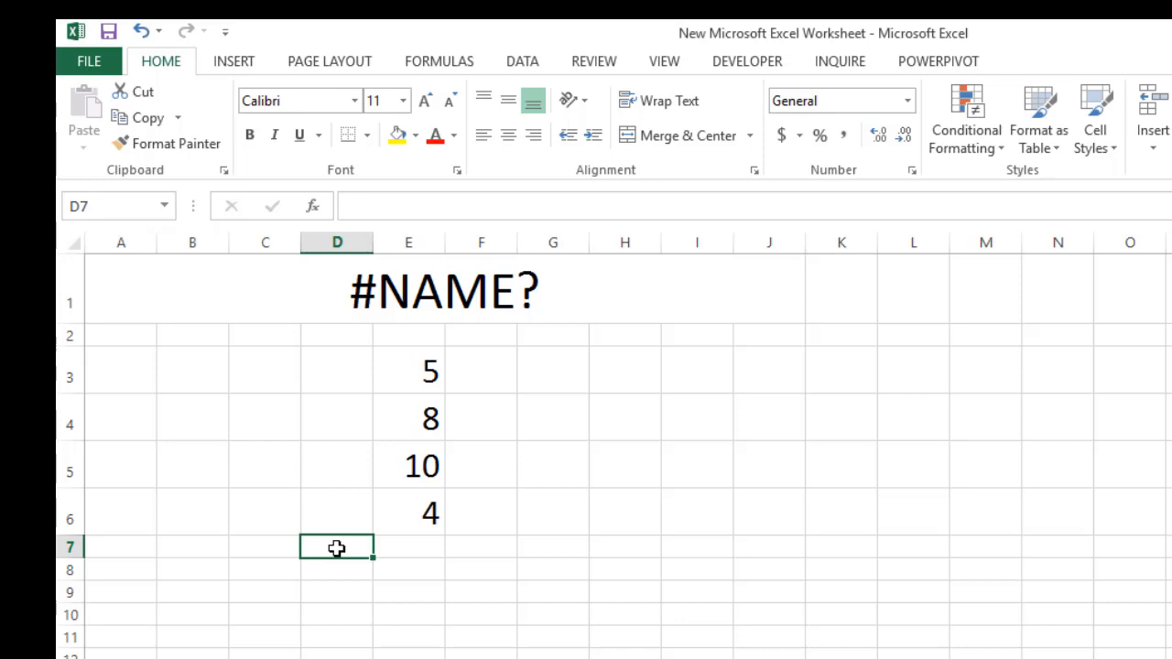
text(total)
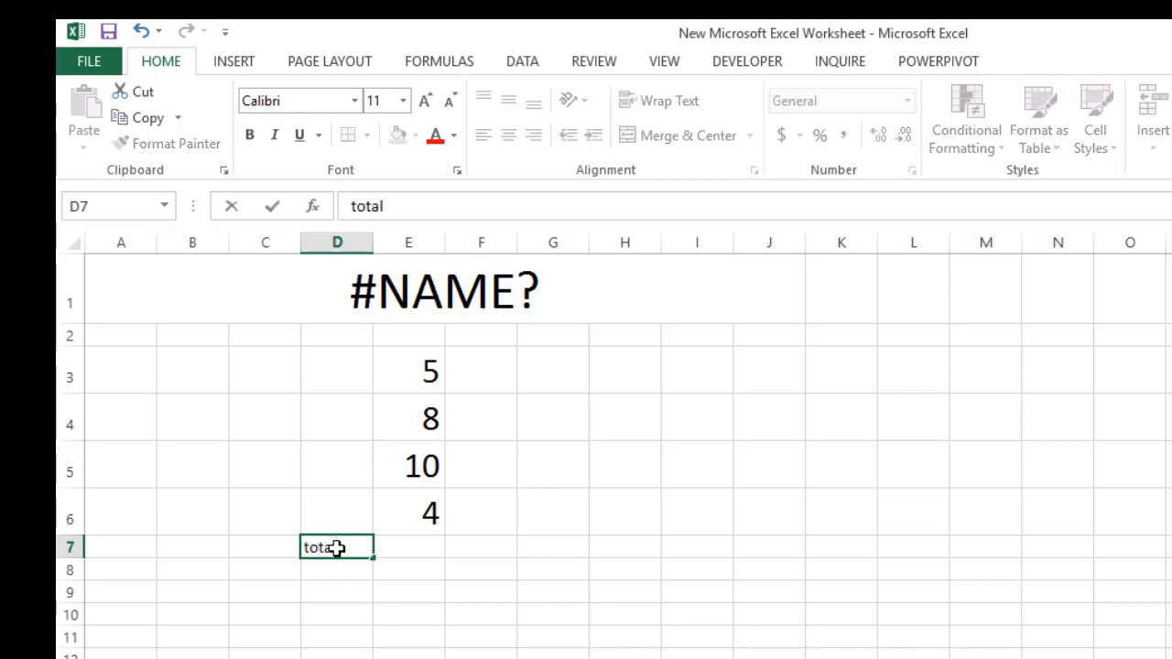
click(400, 547)
Add up the four values in cell E7 with the formula =SUM(E3:E6)
drag(427, 371, 427, 515)
click(404, 541)
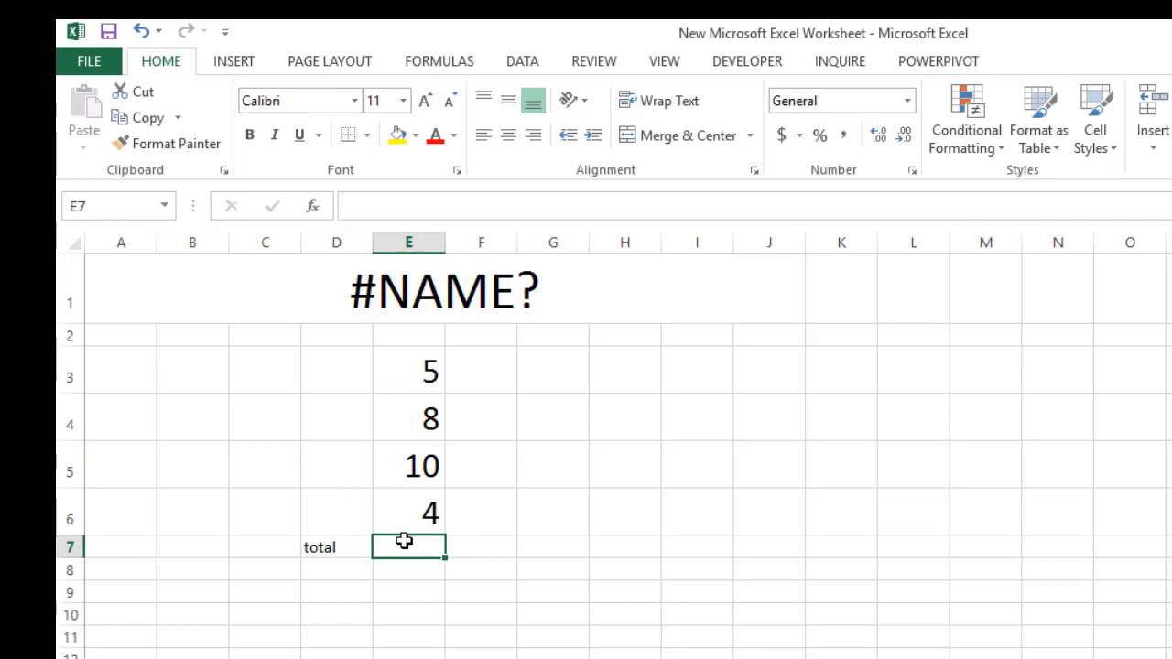
text(=)
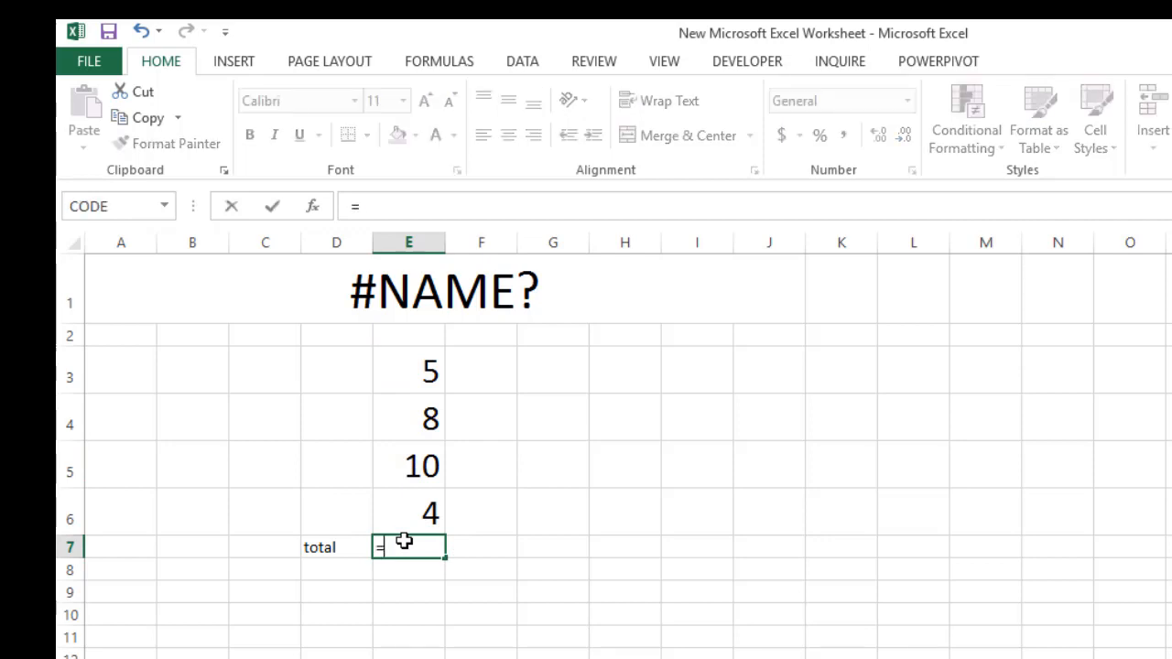
text(su)
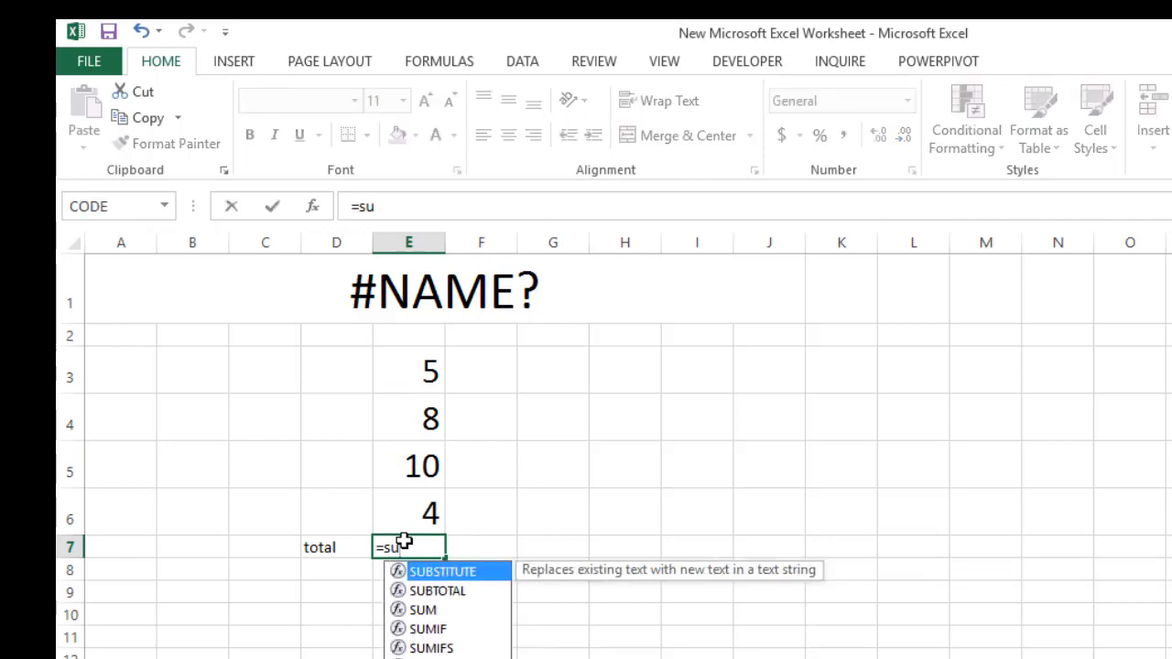
text(m)
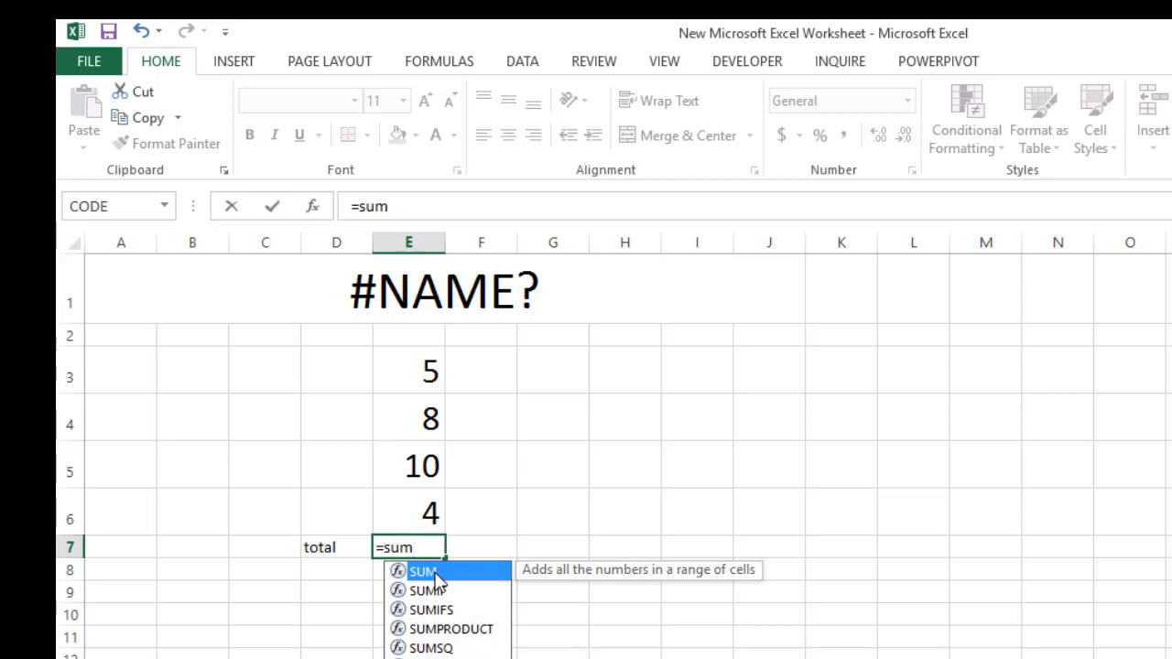
double_click(430, 570)
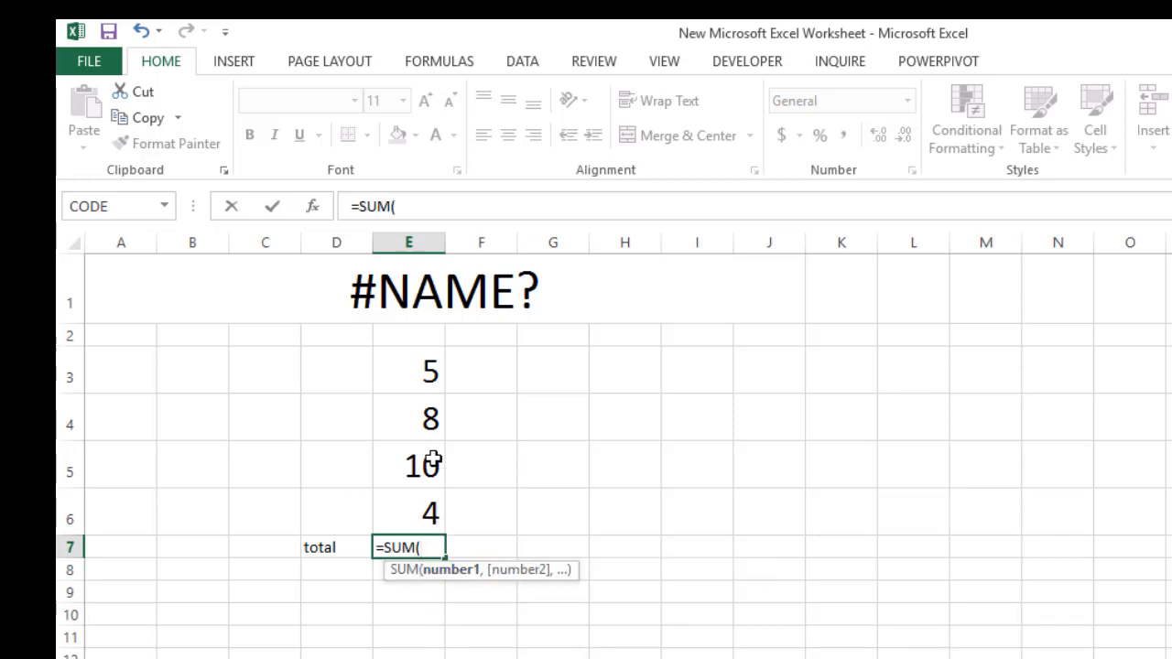
click(426, 371)
drag(426, 371, 431, 513)
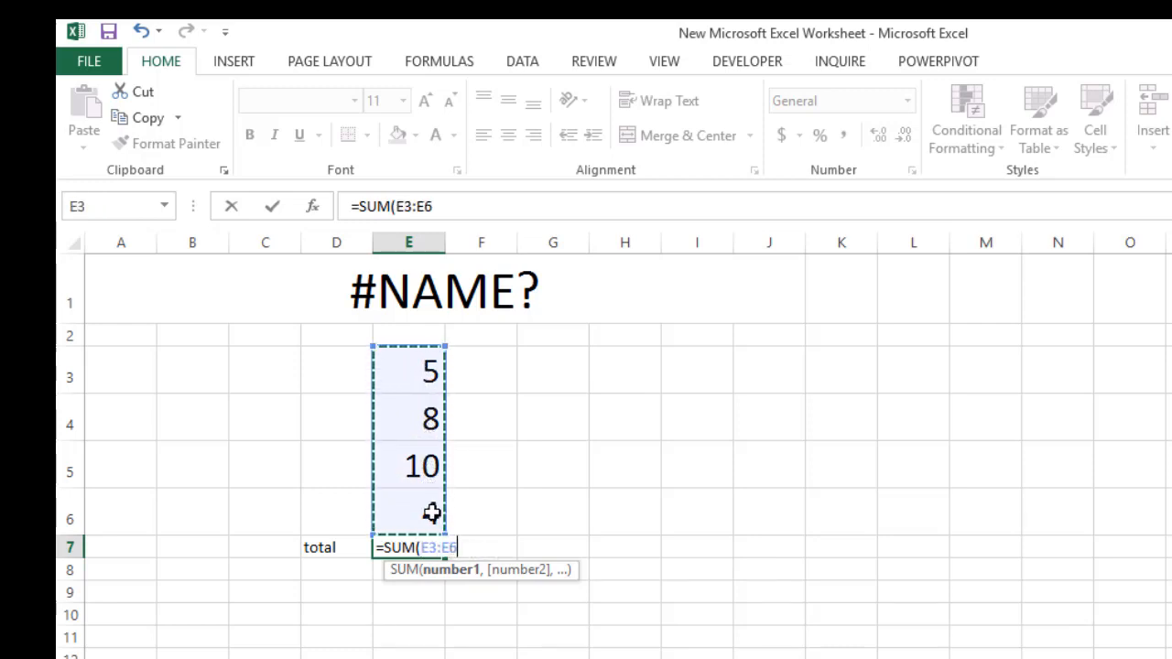
key(Return)
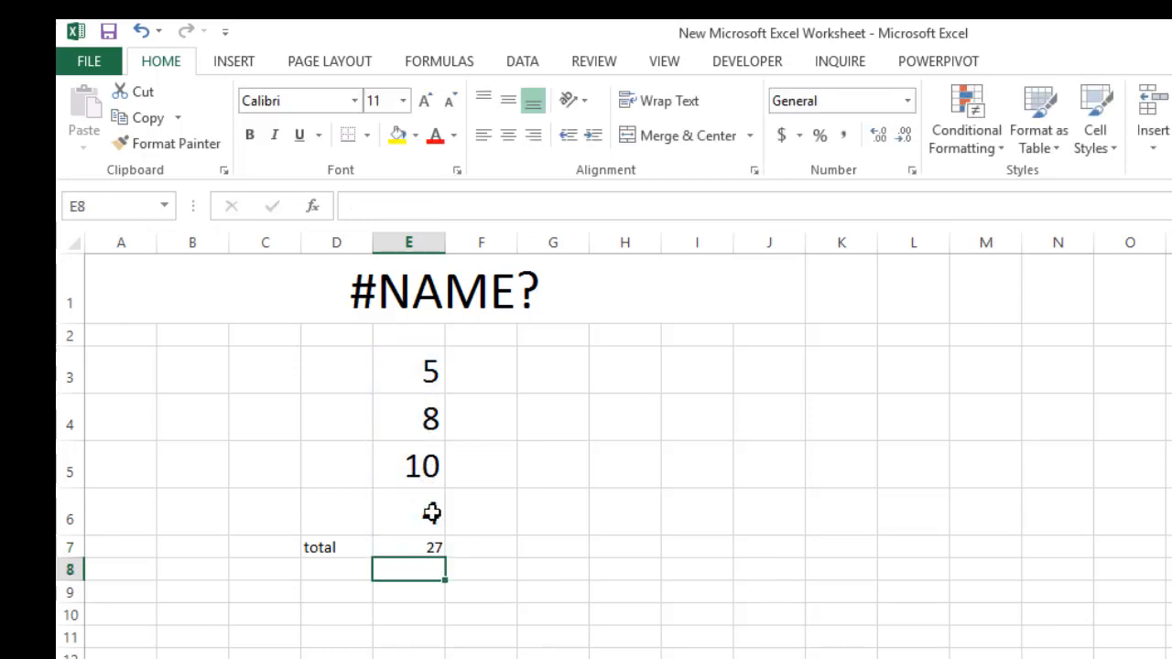
Misspell the function name in the total cell E7 so the formula reads =SUn(E3:E6)
click(409, 550)
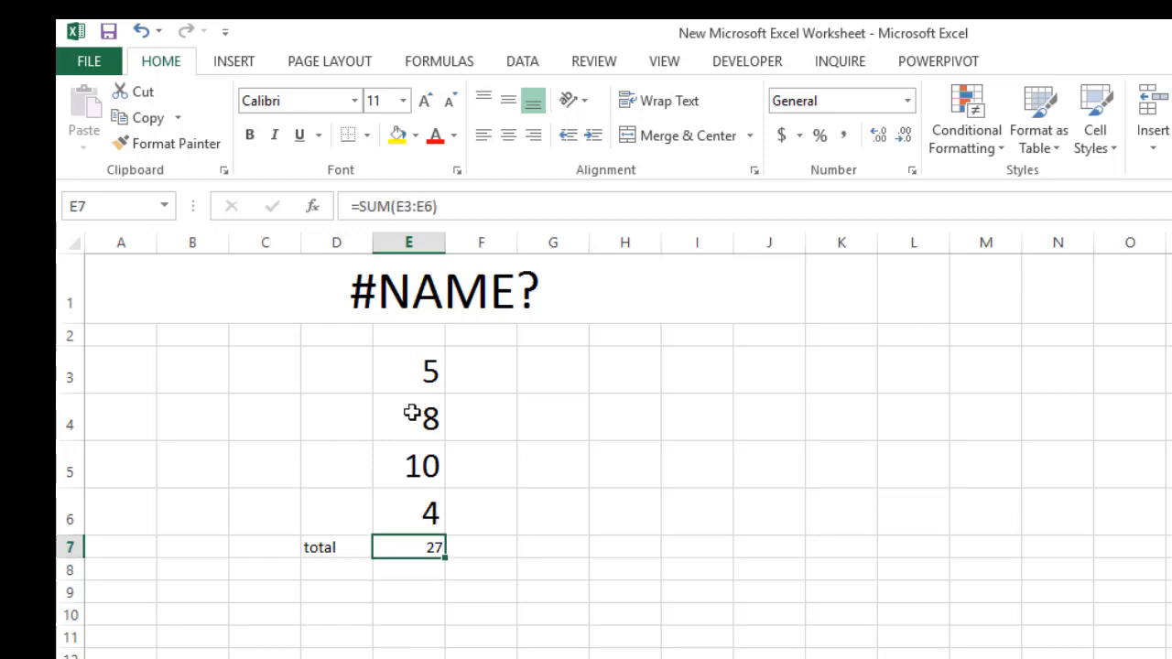
click(324, 288)
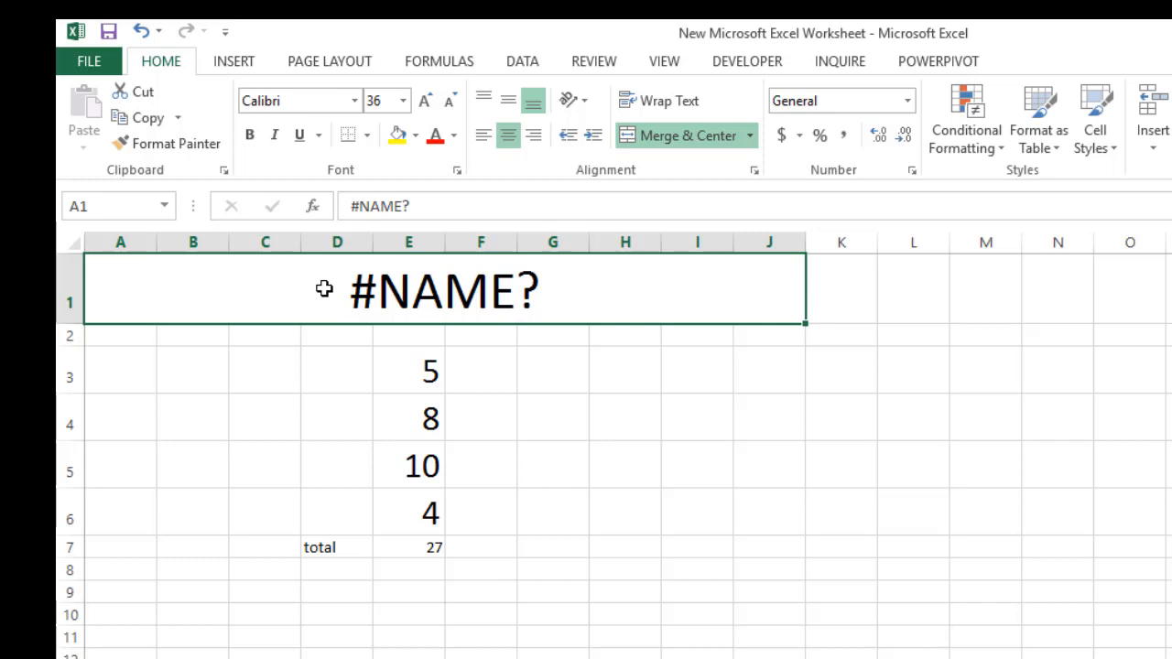
click(424, 547)
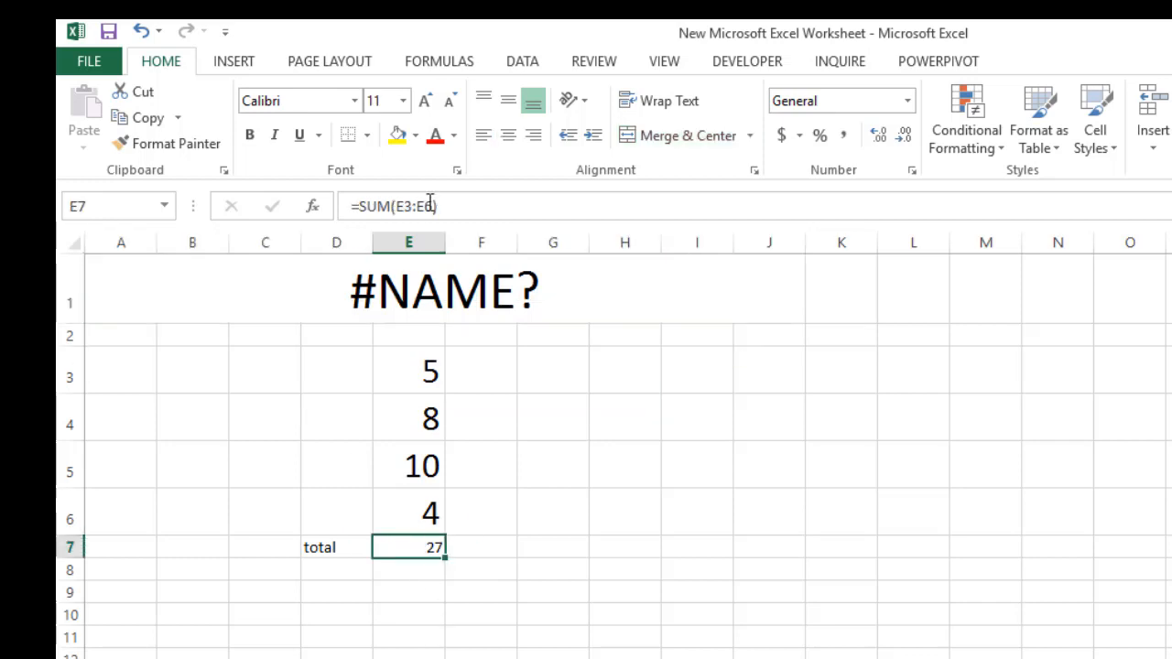
click(391, 202)
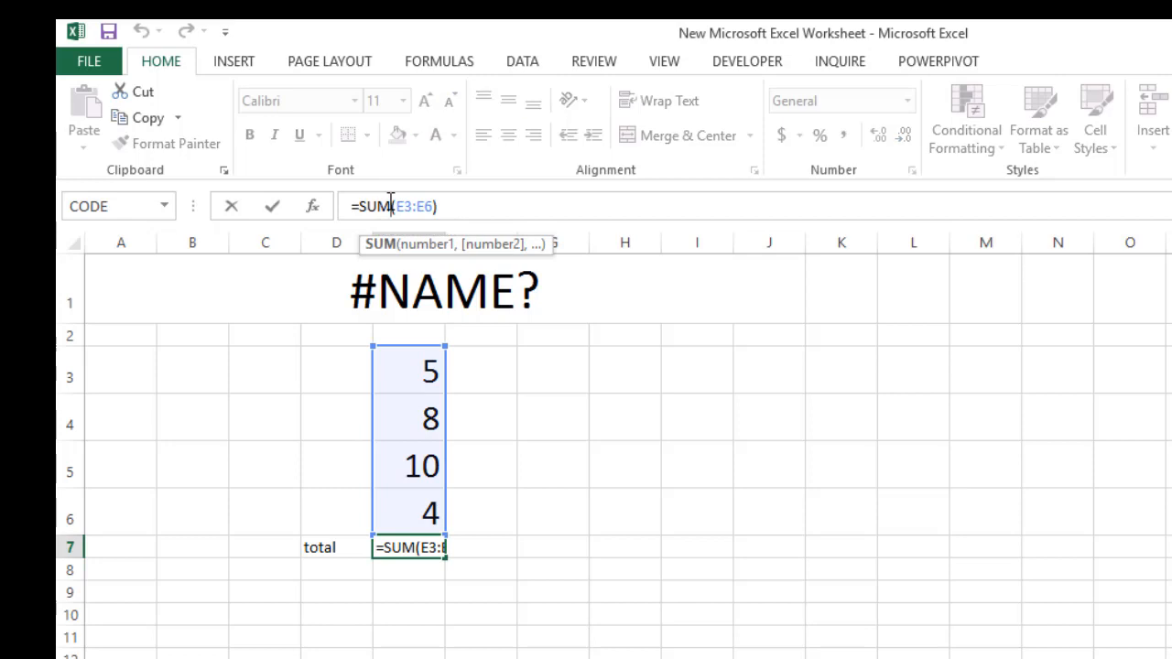
key(BackSpace)
text(n)
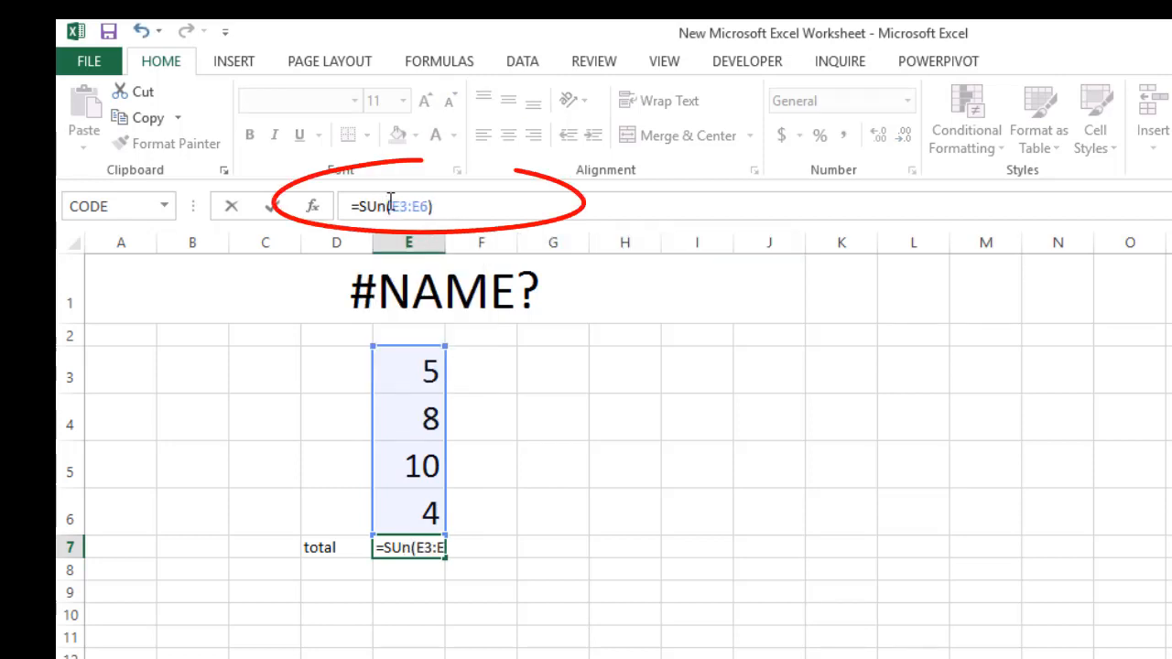
key(Return)
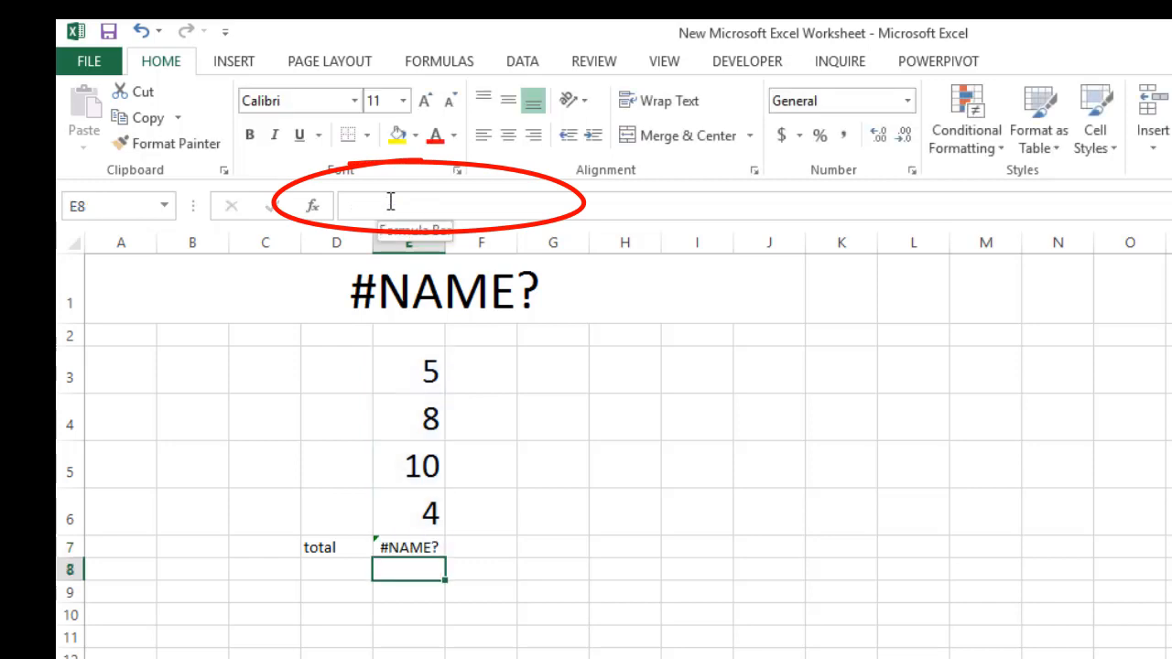
Increase the font size of the total in cell E7 to 24
click(421, 542)
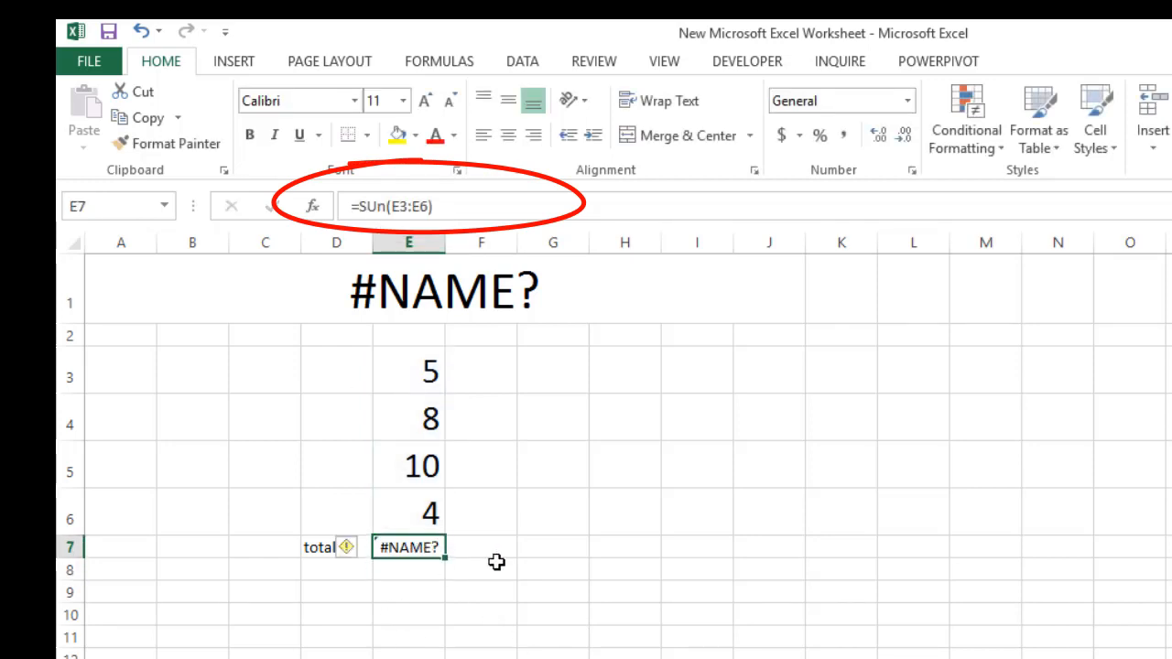
click(426, 103)
click(427, 104)
click(427, 103)
click(426, 103)
click(426, 103)
click(427, 103)
click(427, 104)
click(450, 640)
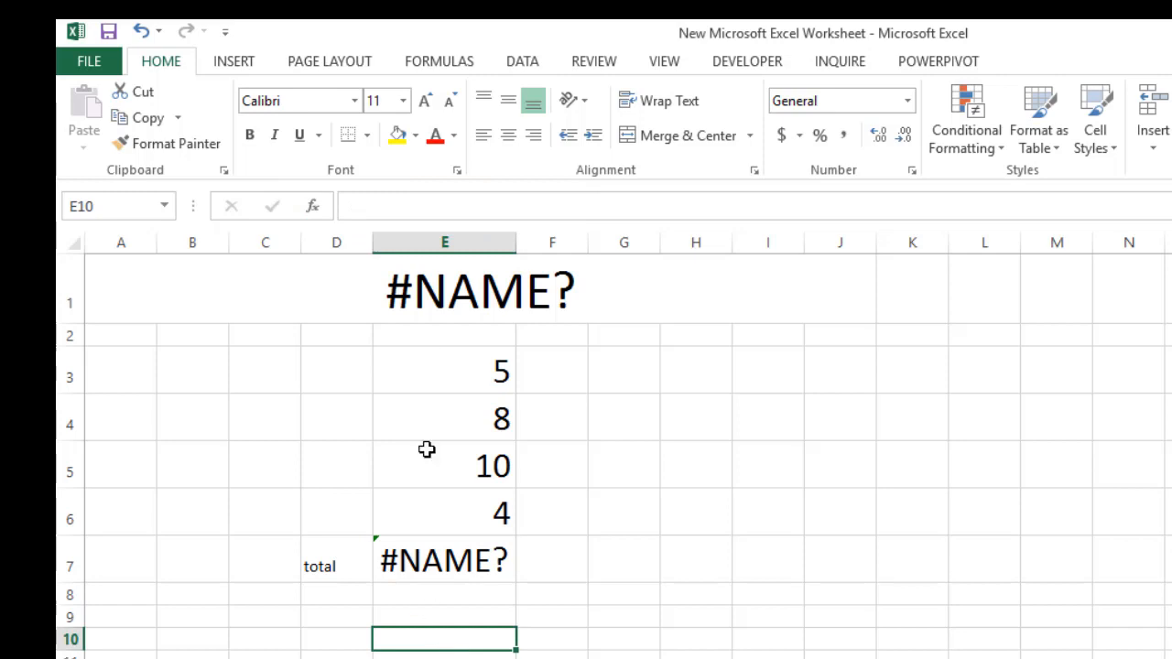
Colour the text of the #NAME? title in row 1 and of total cell E7 red
click(471, 289)
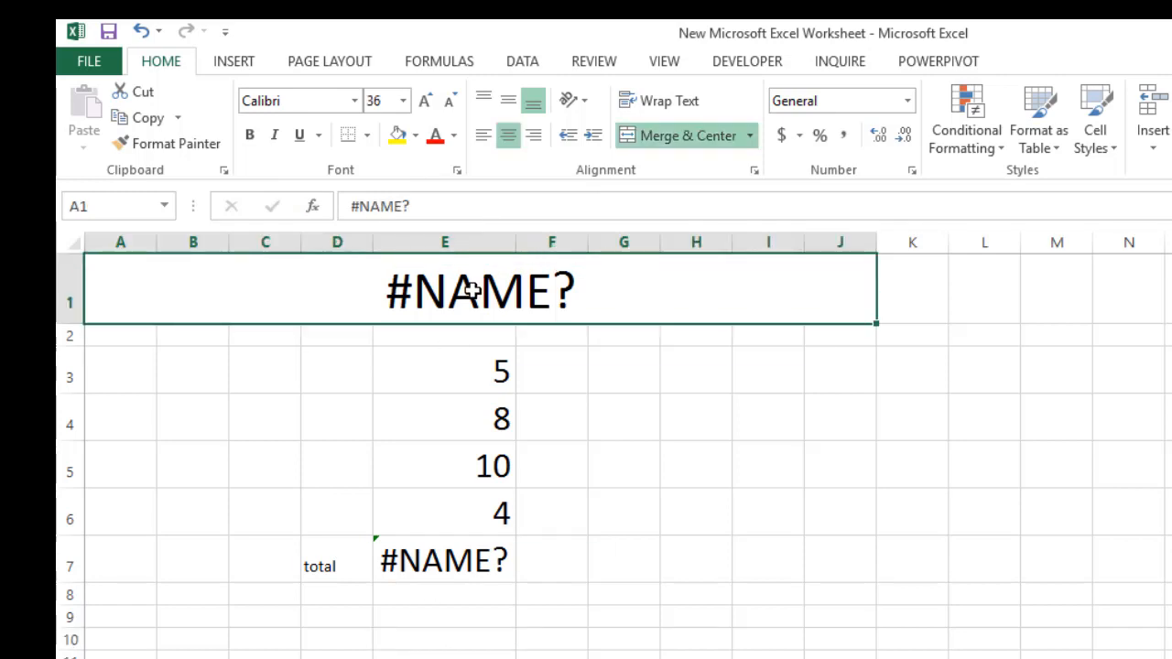
click(438, 139)
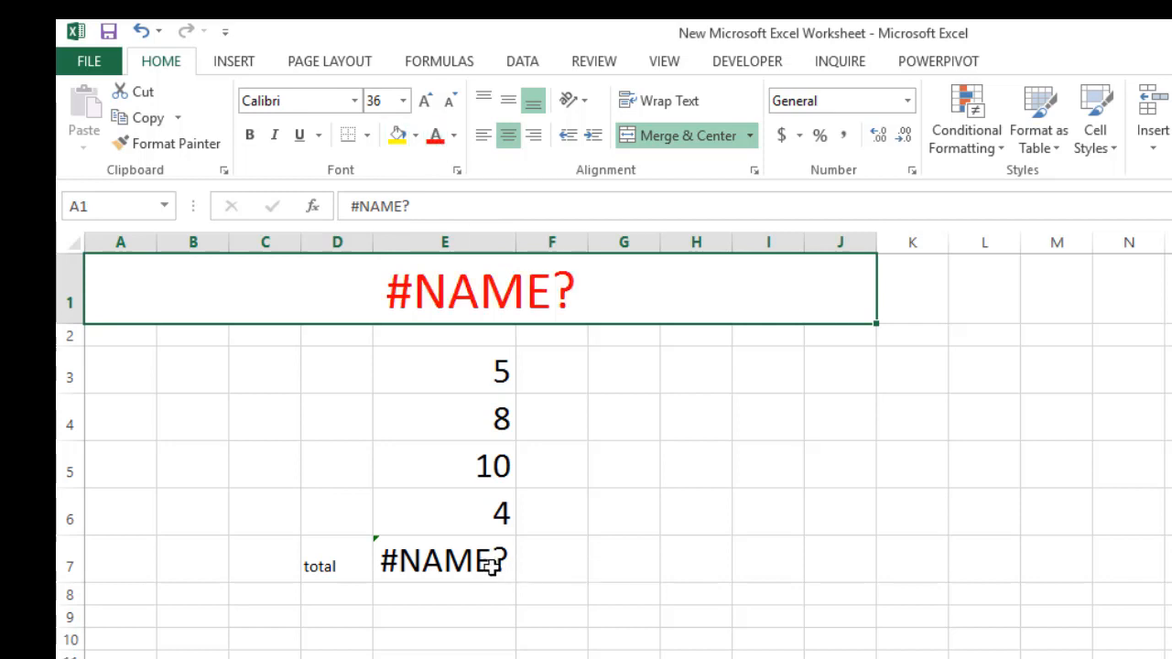
click(439, 561)
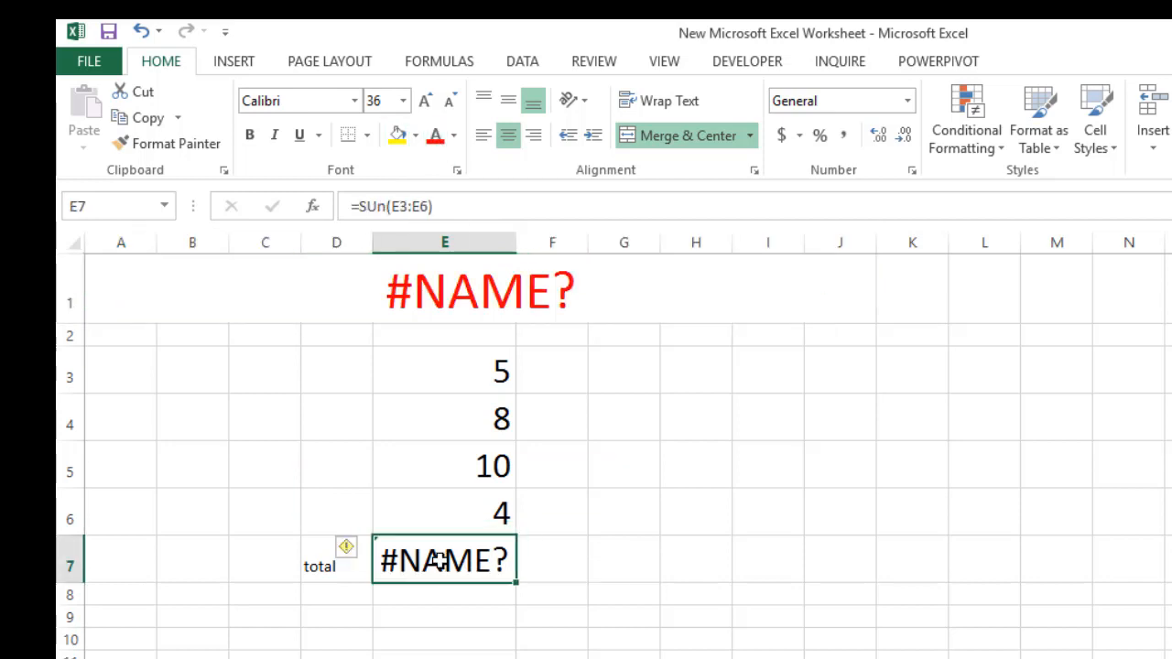
click(436, 139)
click(633, 577)
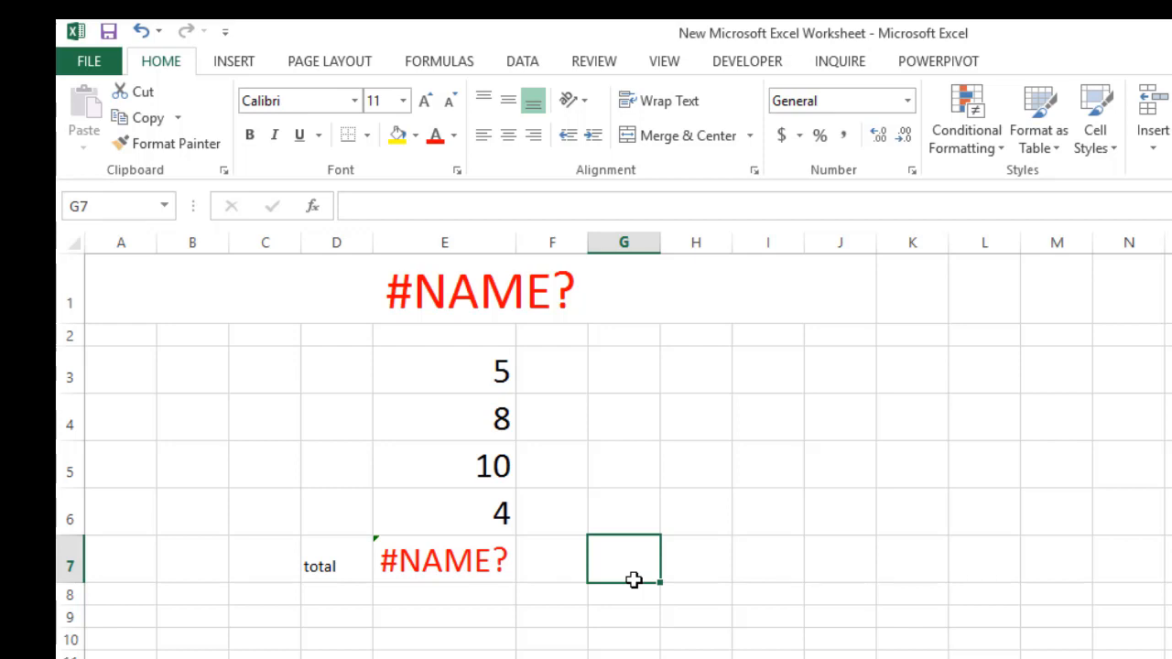
Change the misspelled function name in cell E7 to another wrong one, making the formula =Sam(E3:E6)
click(448, 557)
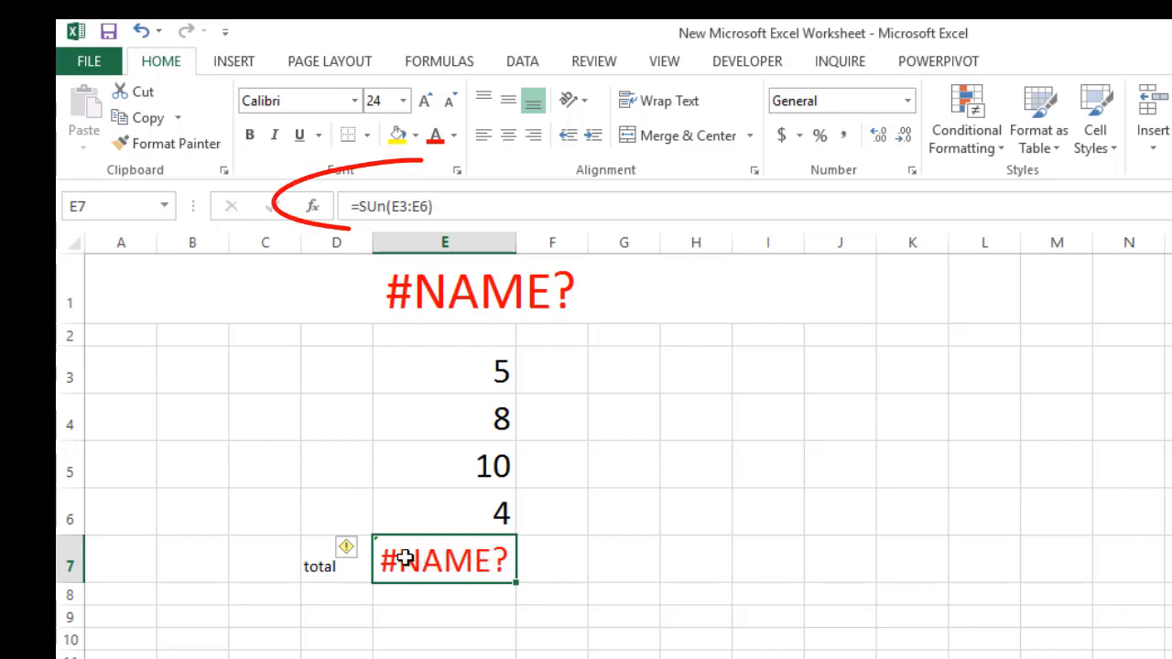
click(382, 207)
drag(351, 205, 385, 205)
click(387, 206)
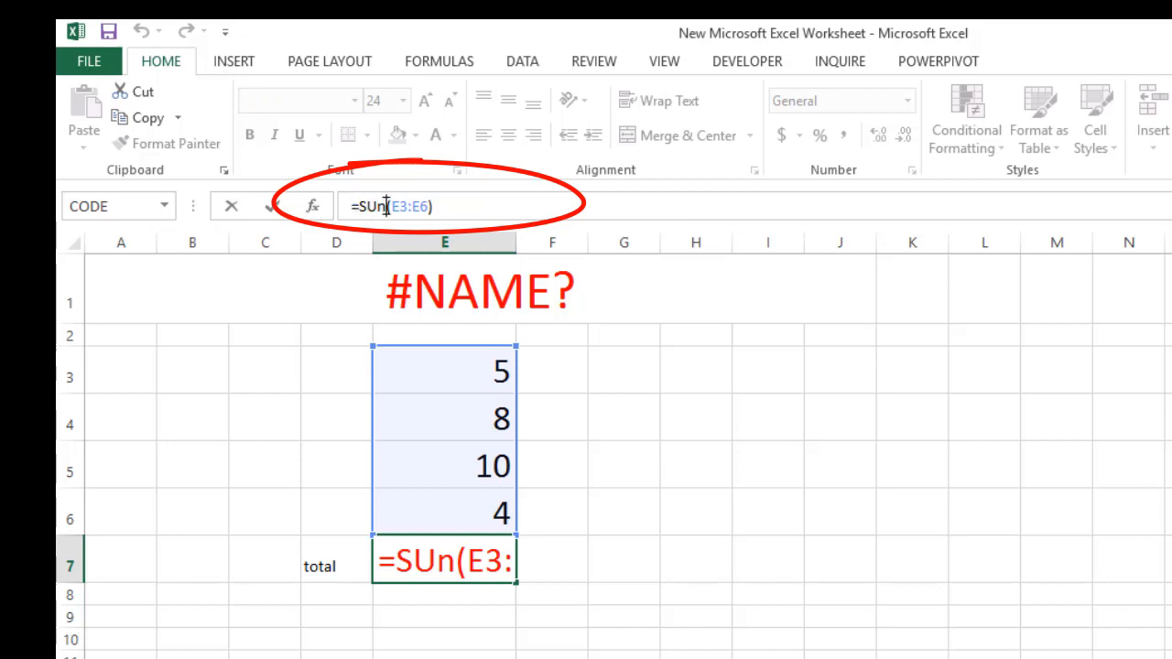
key(BackSpace)
key(BackSpace)
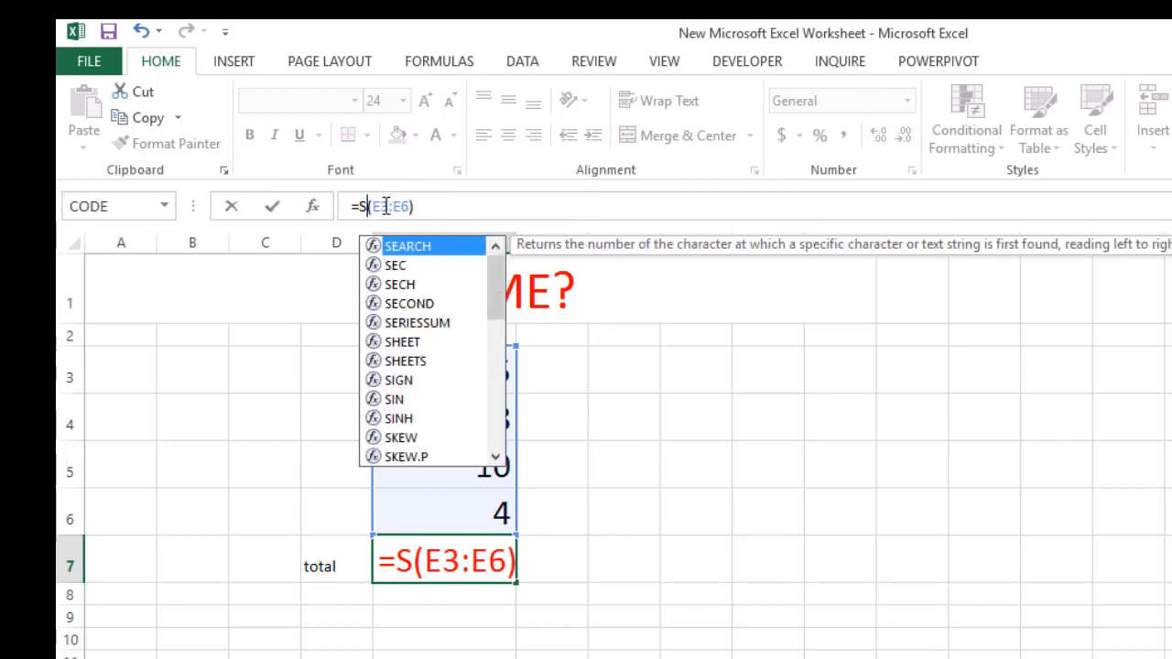
text(a)
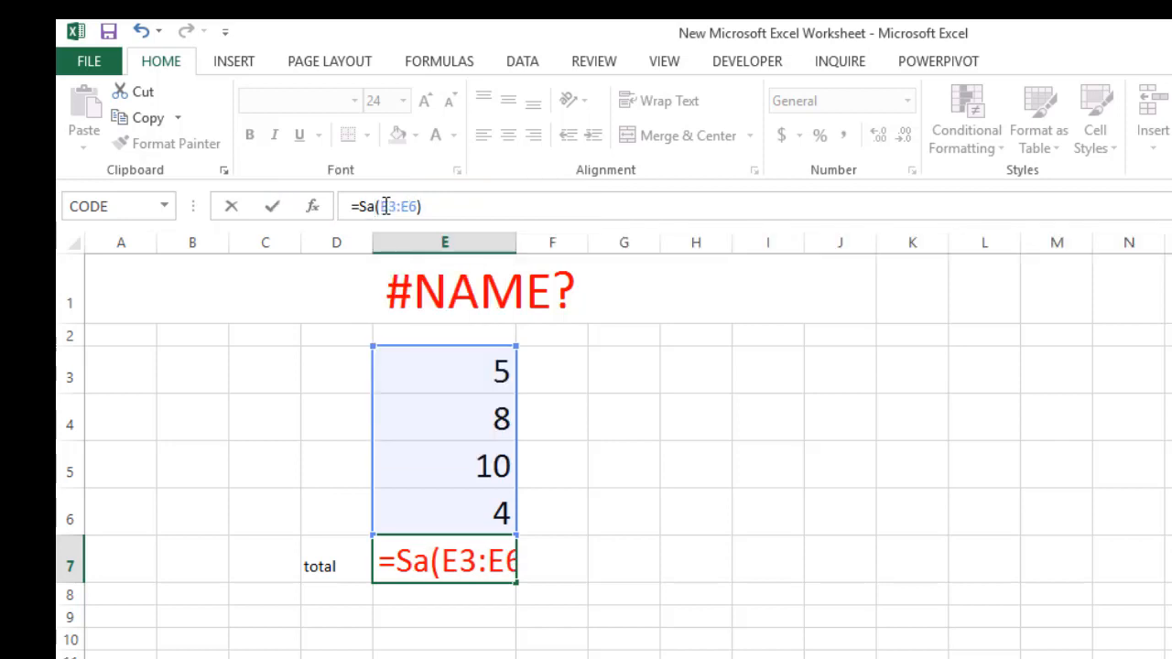
text(m)
key(Return)
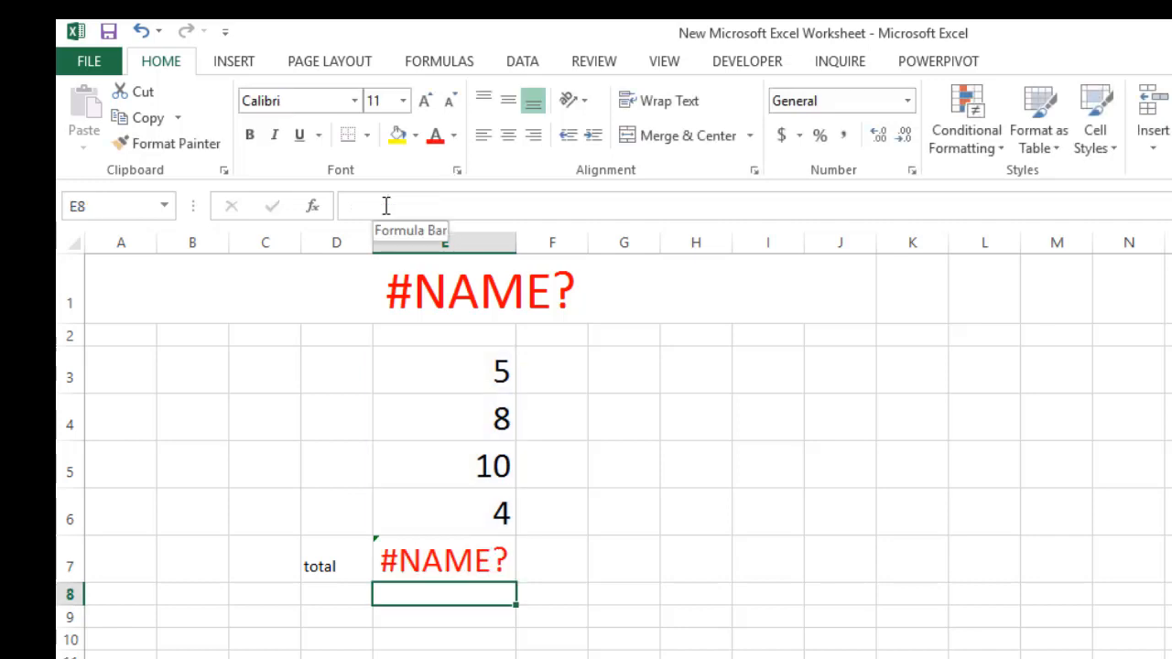
Correct the function name in cell E7 so the formula reads =SUM(E3:E6)
click(473, 545)
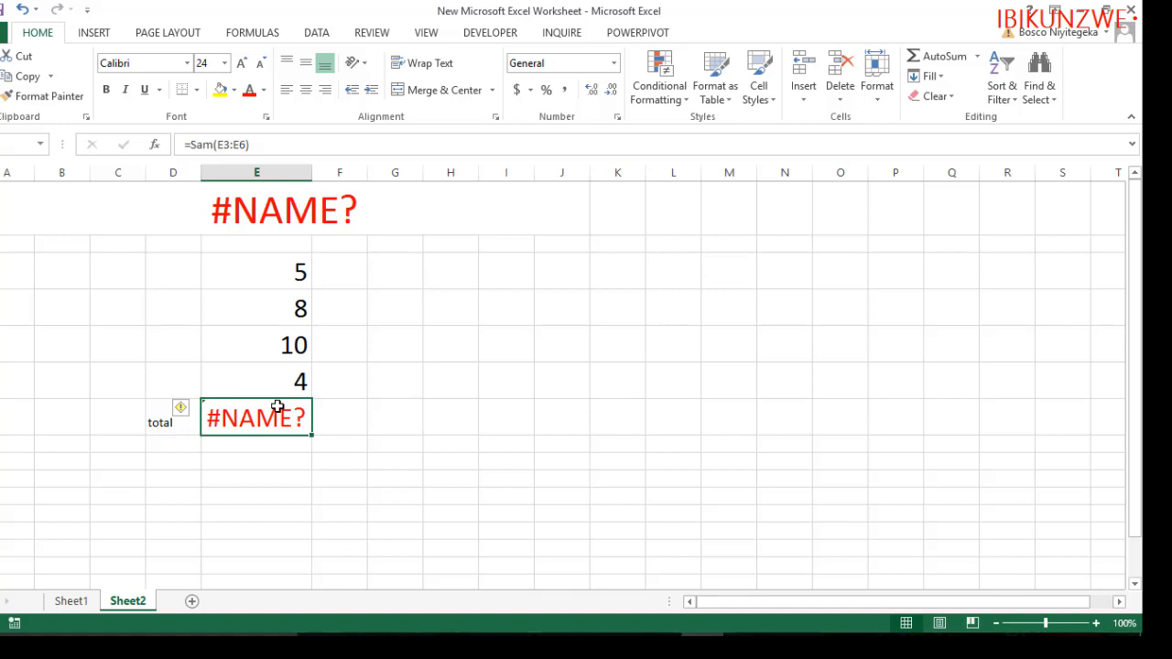
click(213, 145)
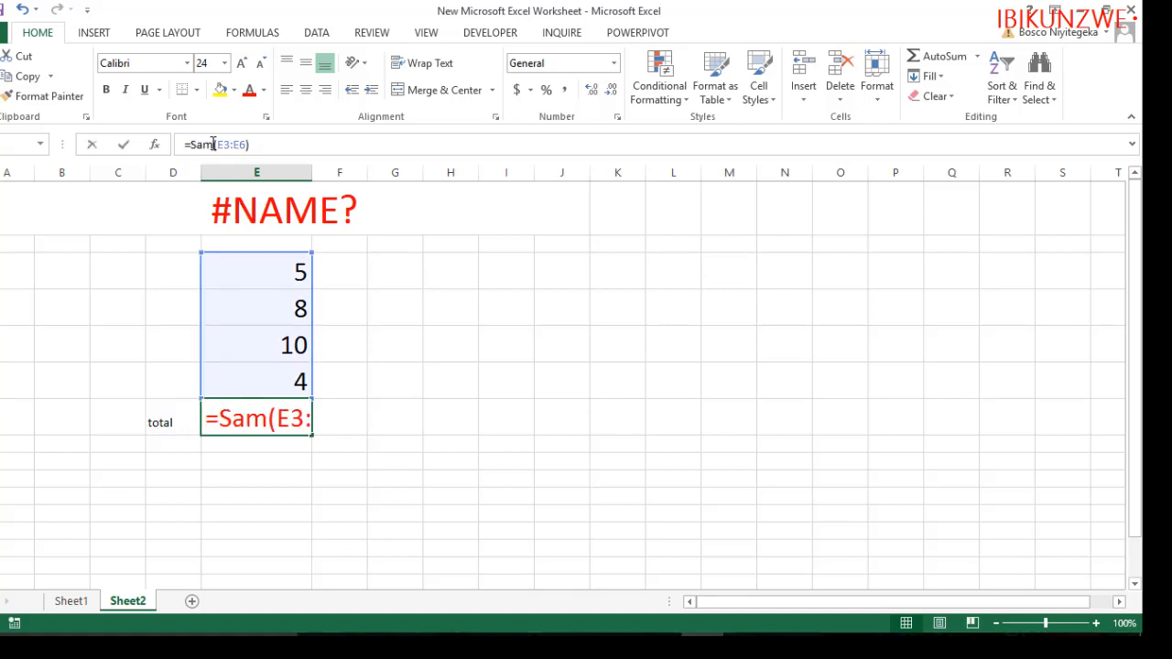
key(BackSpace)
key(BackSpace)
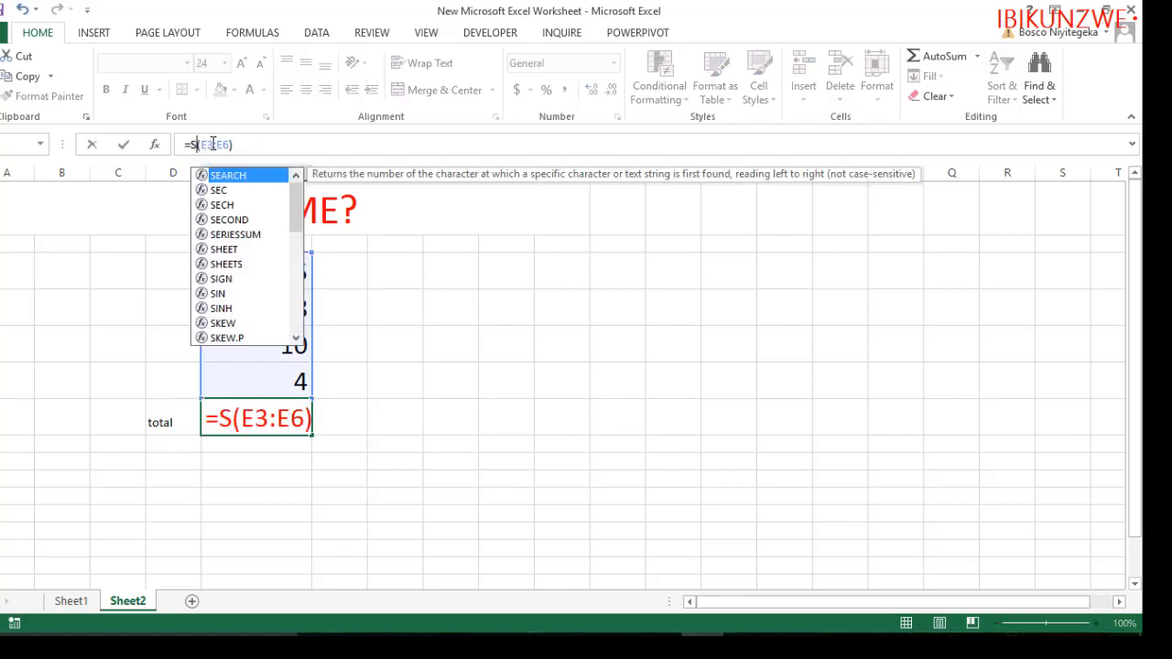
text(um)
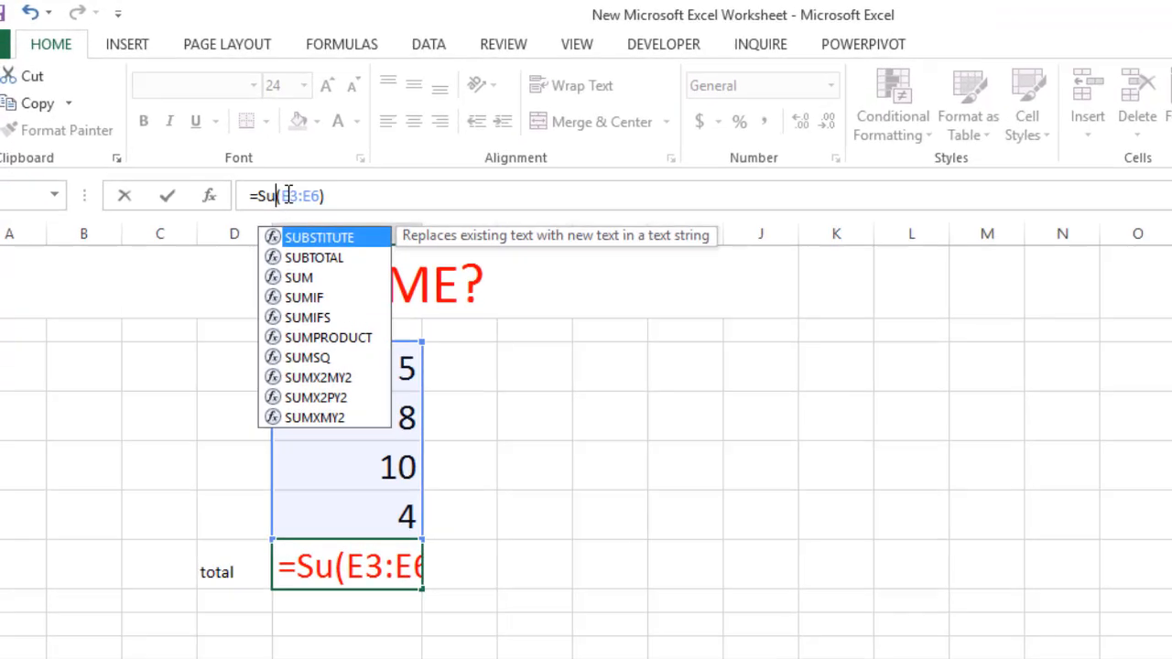
key(Return)
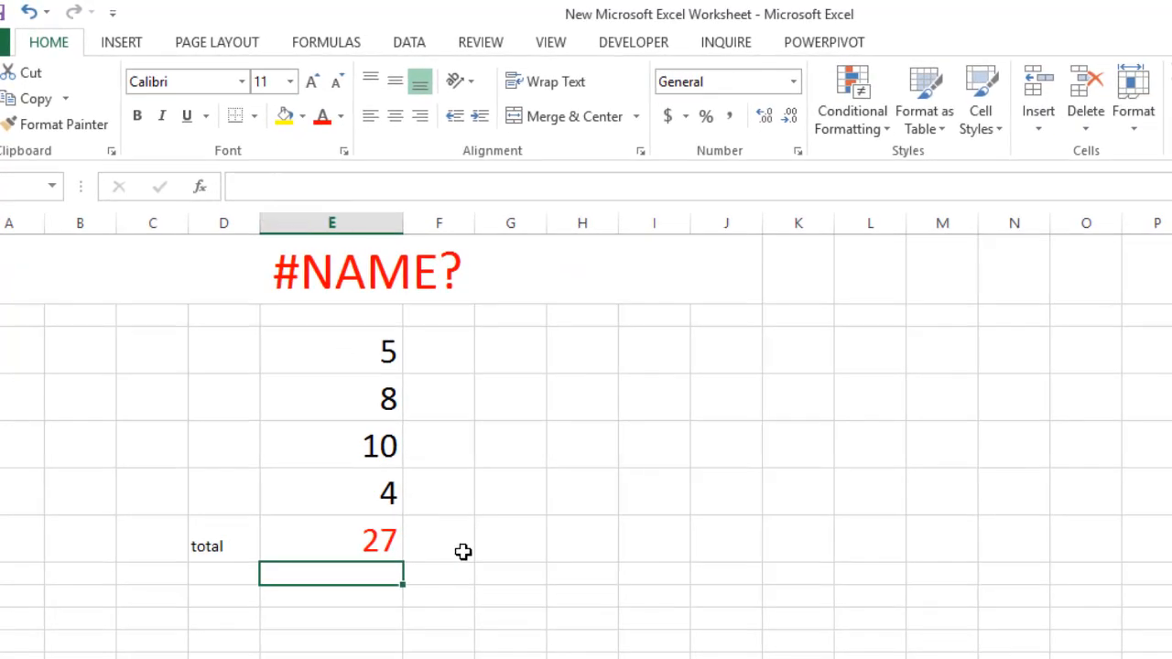
click(369, 537)
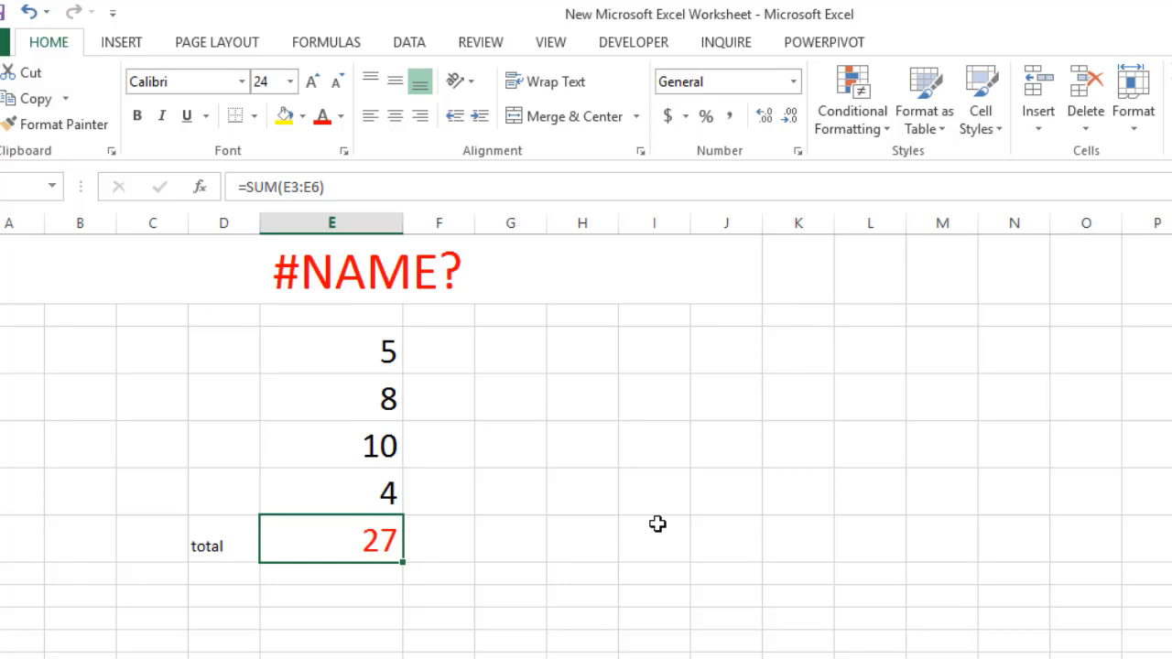
click(357, 283)
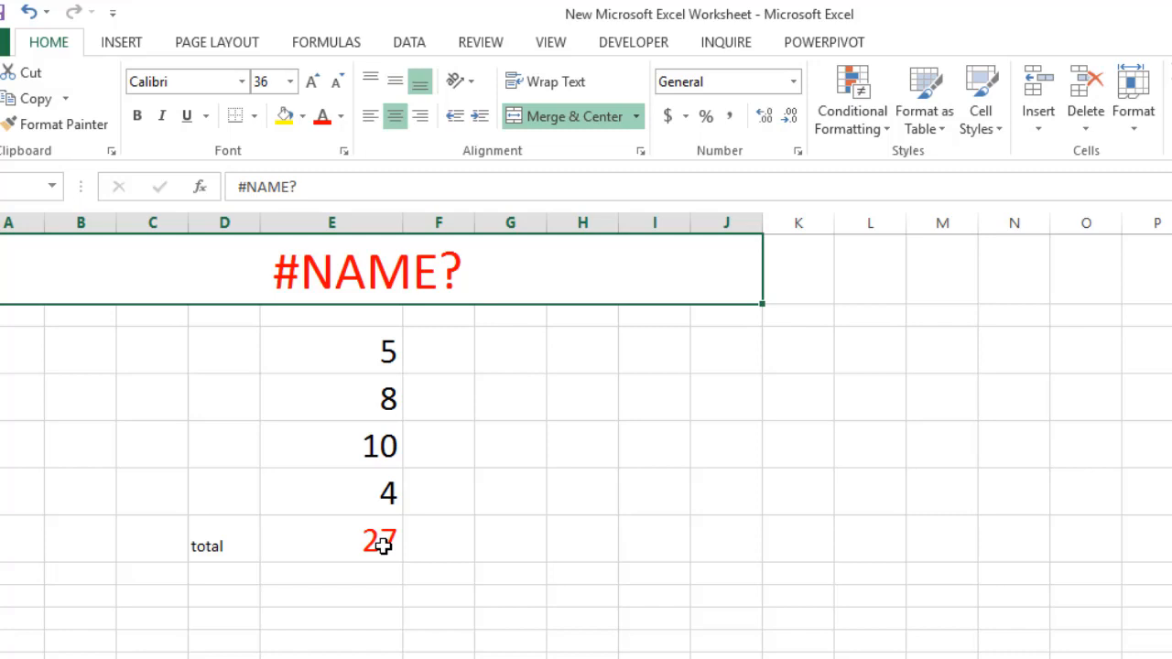
drag(381, 346, 389, 495)
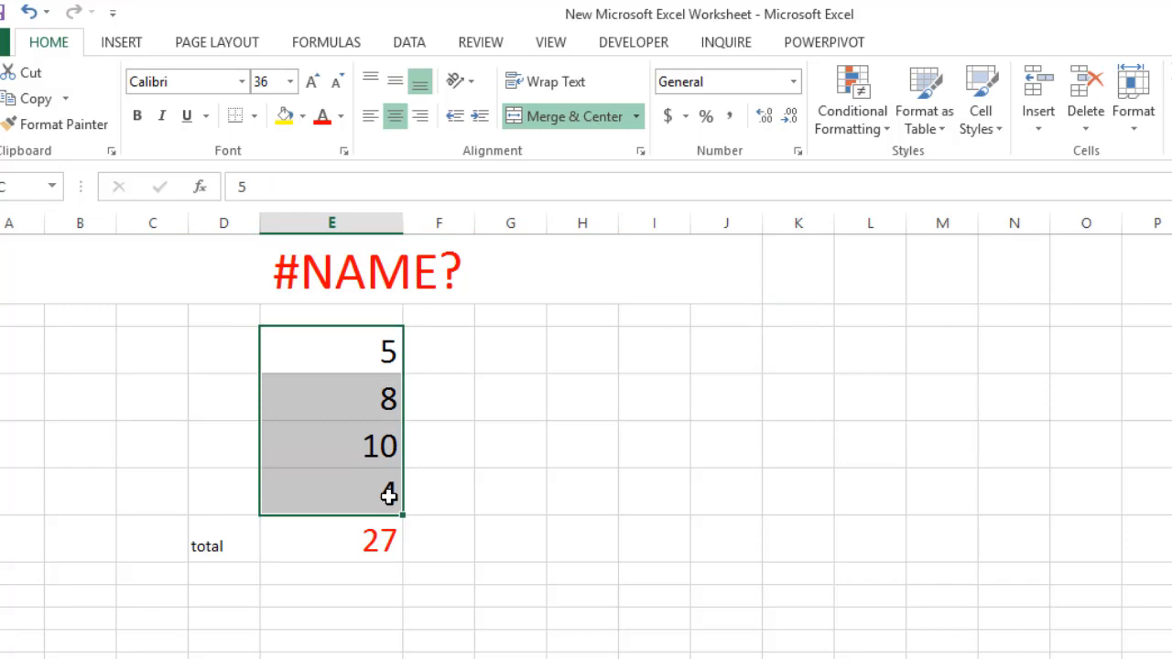
drag(390, 496, 389, 496)
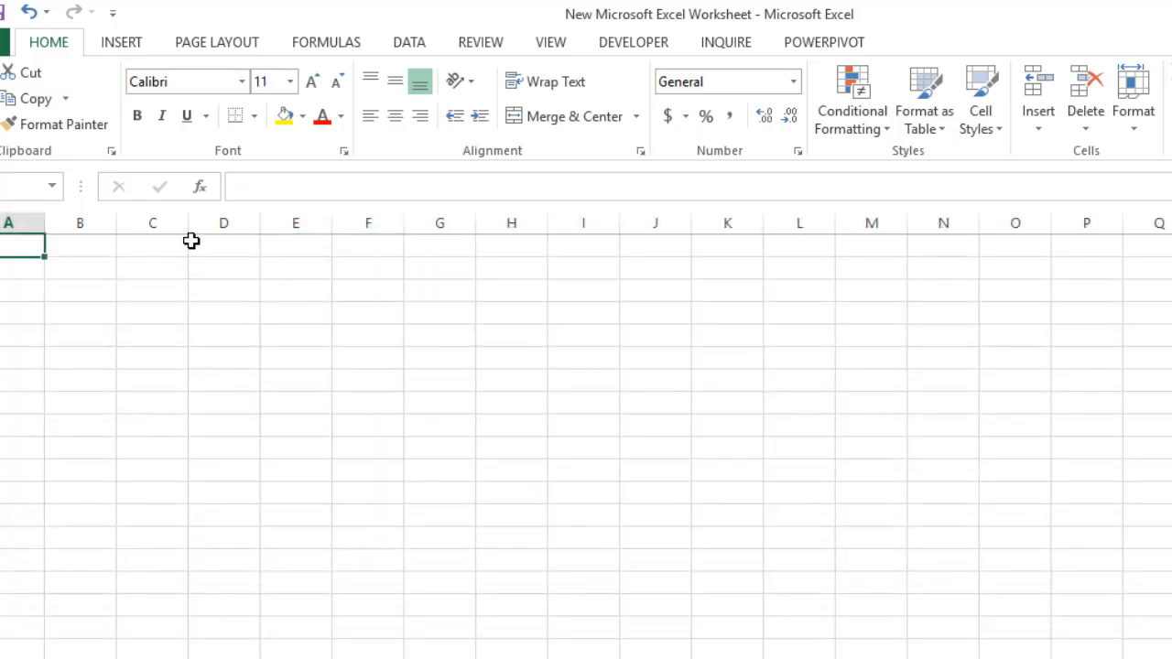
Enter the title #VALUE in cell A1 of the empty Sheet3
text(#)
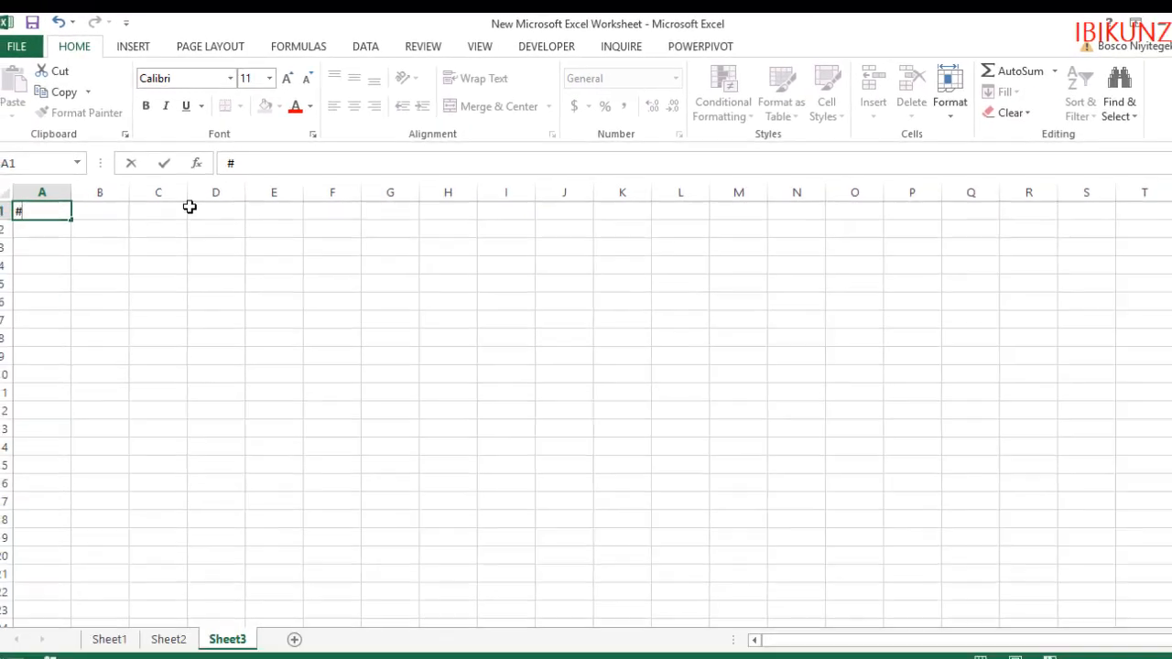
text(VALUE)
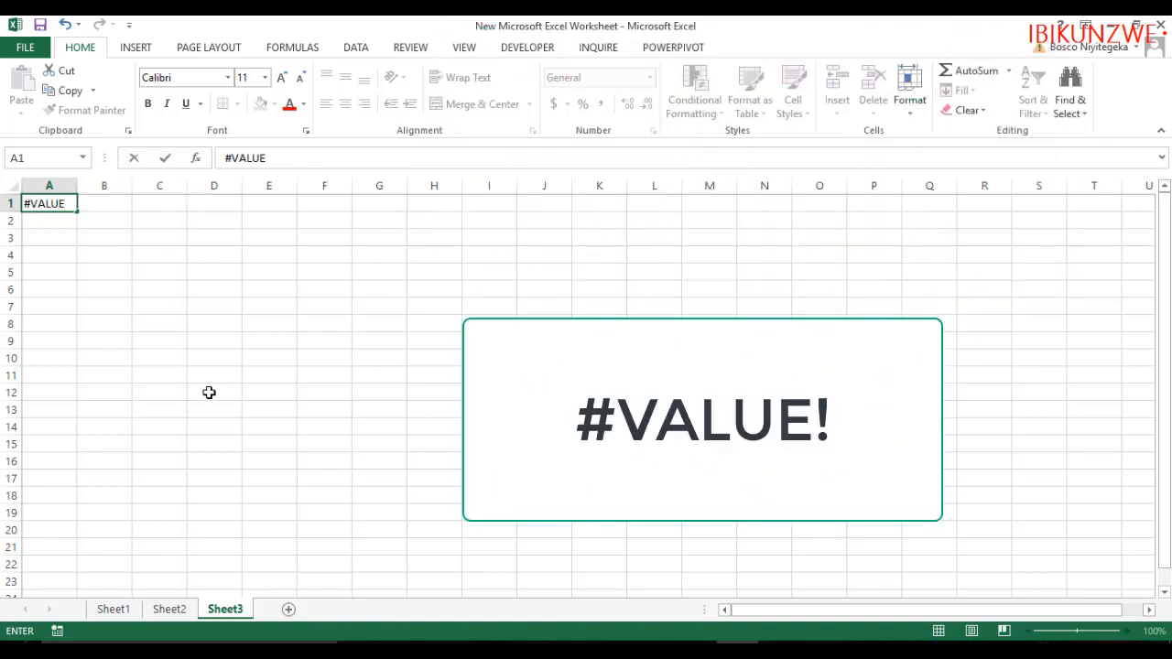
Copy the formatting of the #NAME? title on Sheet2 onto the #VALUE title in cell A1 of Sheet3
click(161, 614)
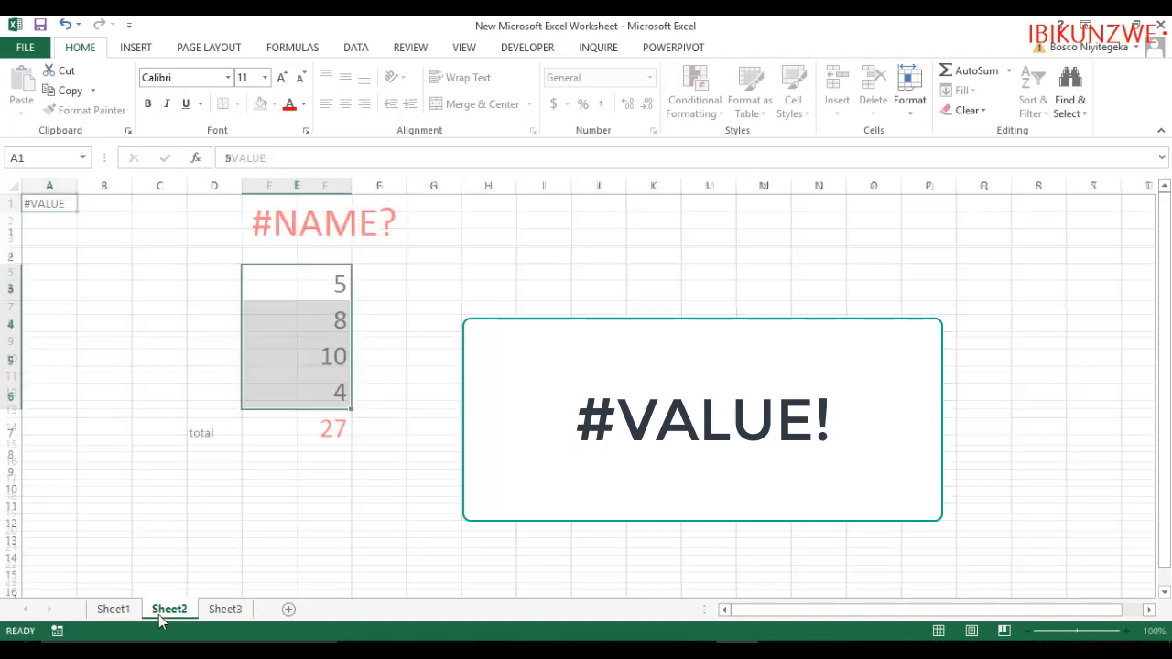
click(291, 229)
click(61, 115)
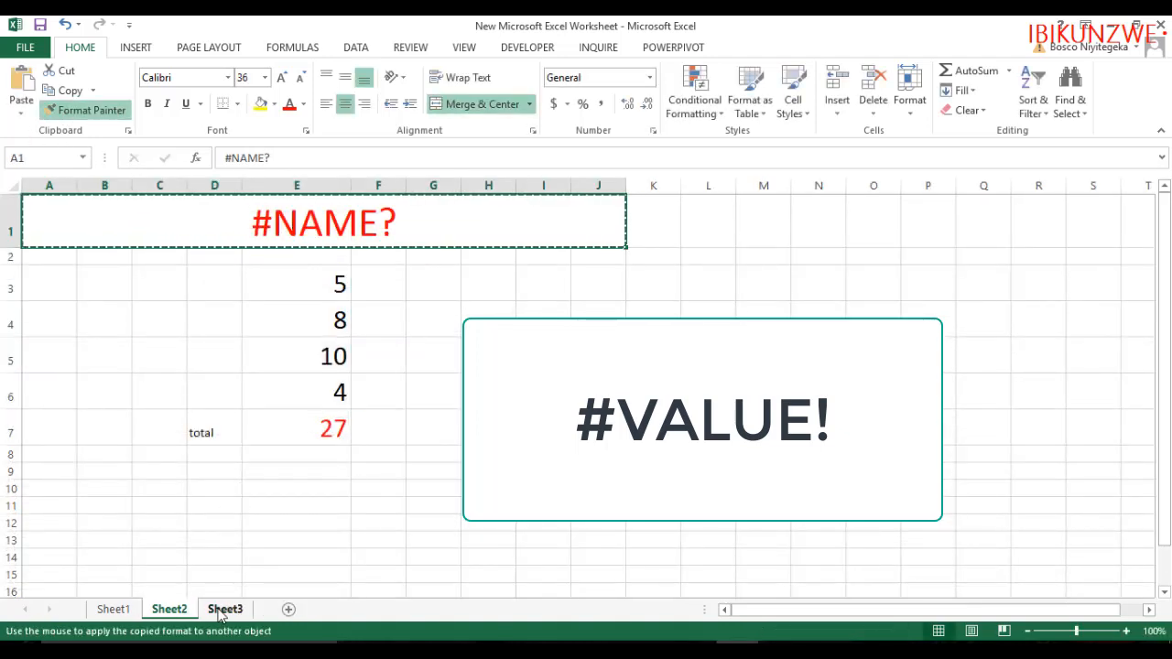
click(222, 610)
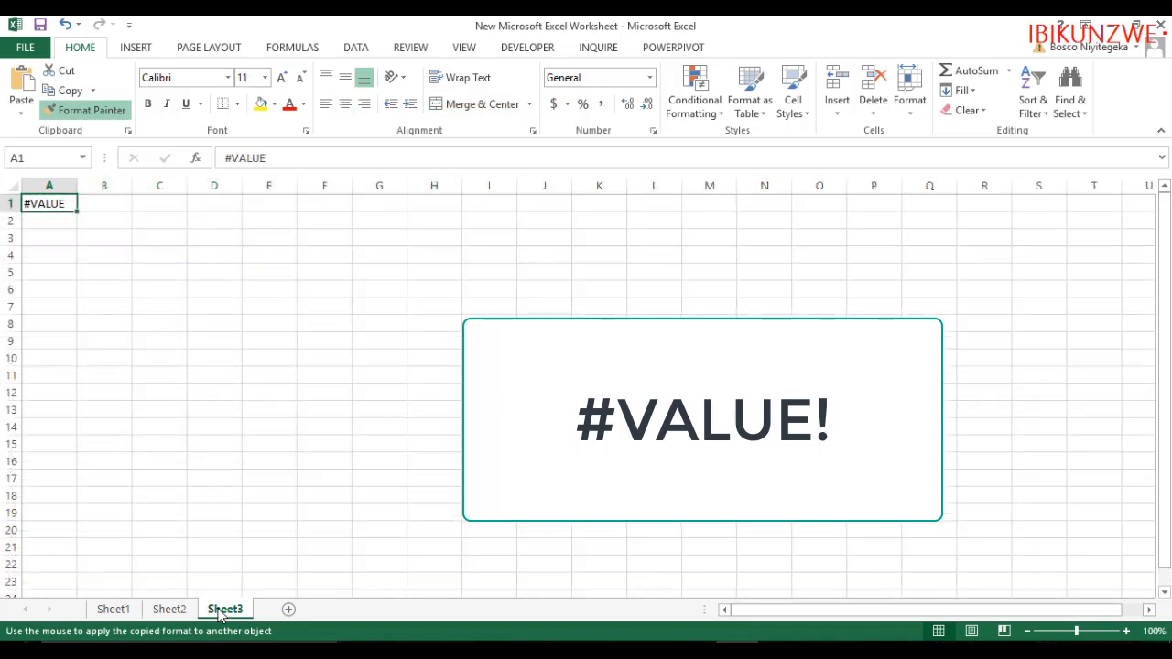
click(48, 201)
click(260, 306)
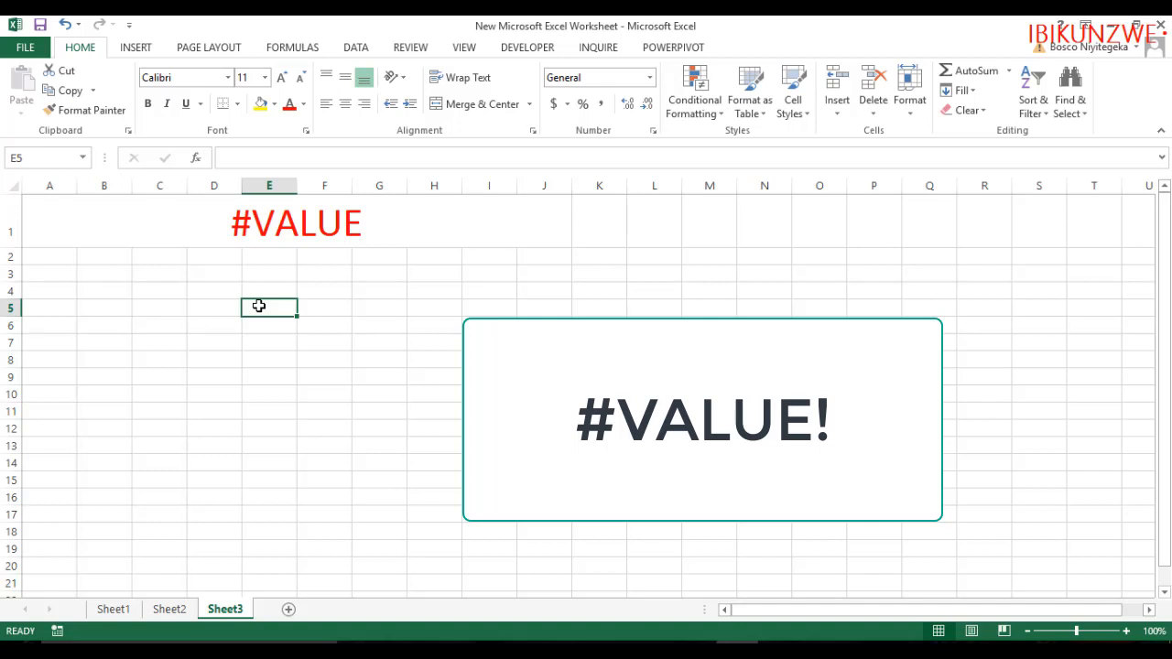
Enter the values 7 and 4 in cells E3 and E4 of Sheet3
click(264, 278)
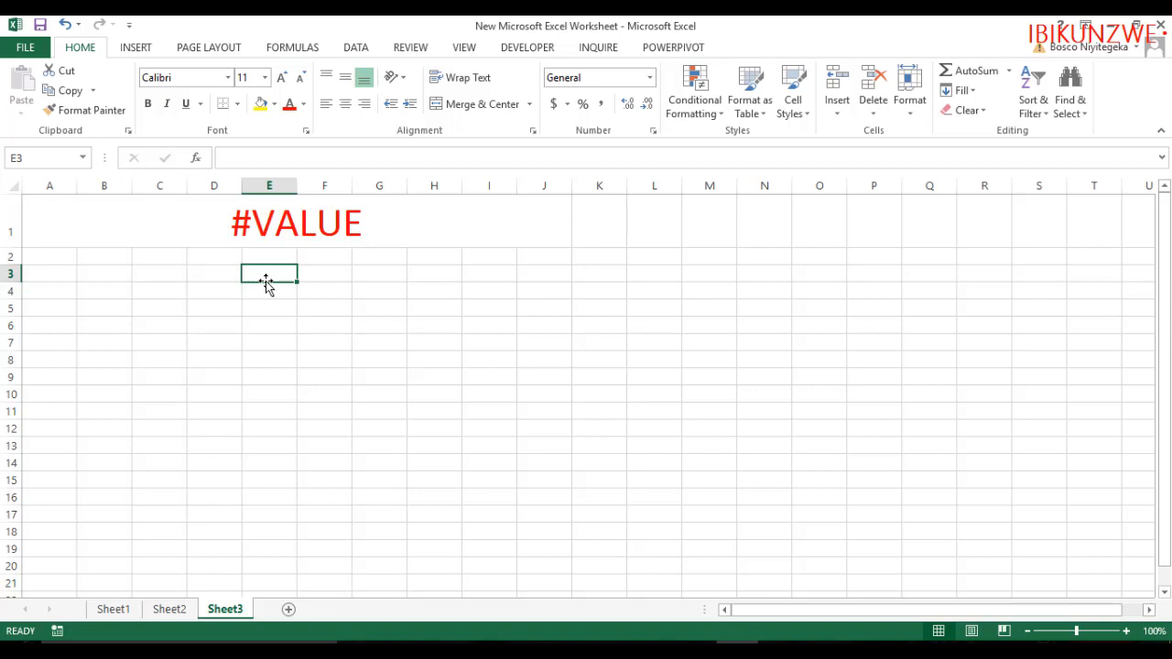
text(7)
key(Return)
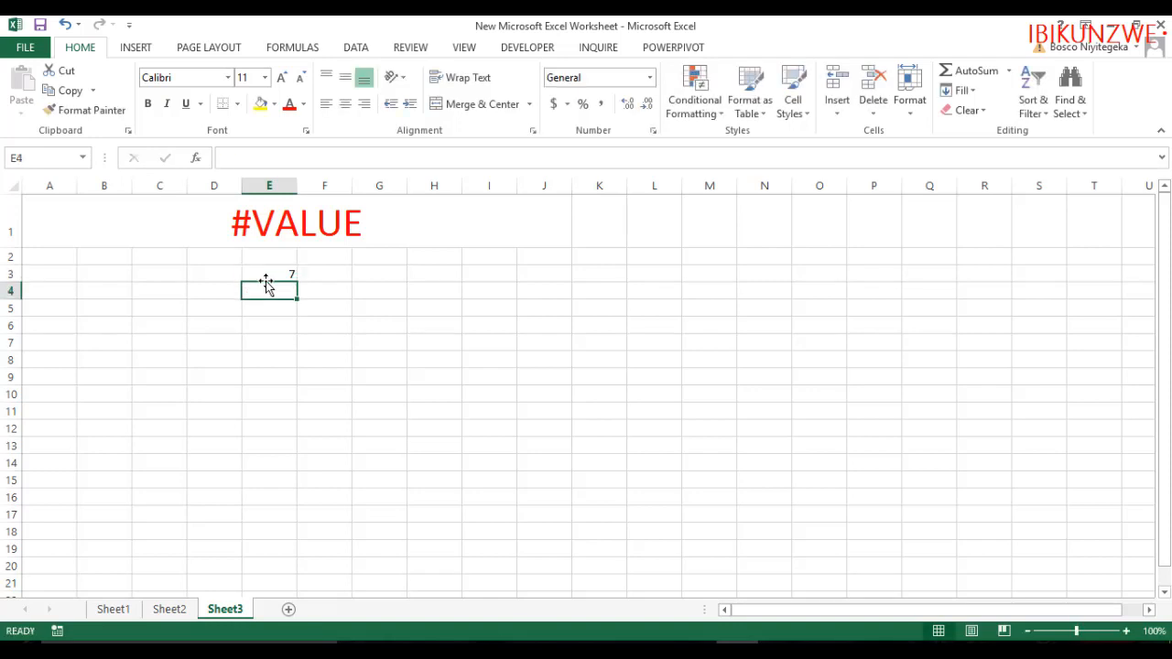
text(4)
key(Return)
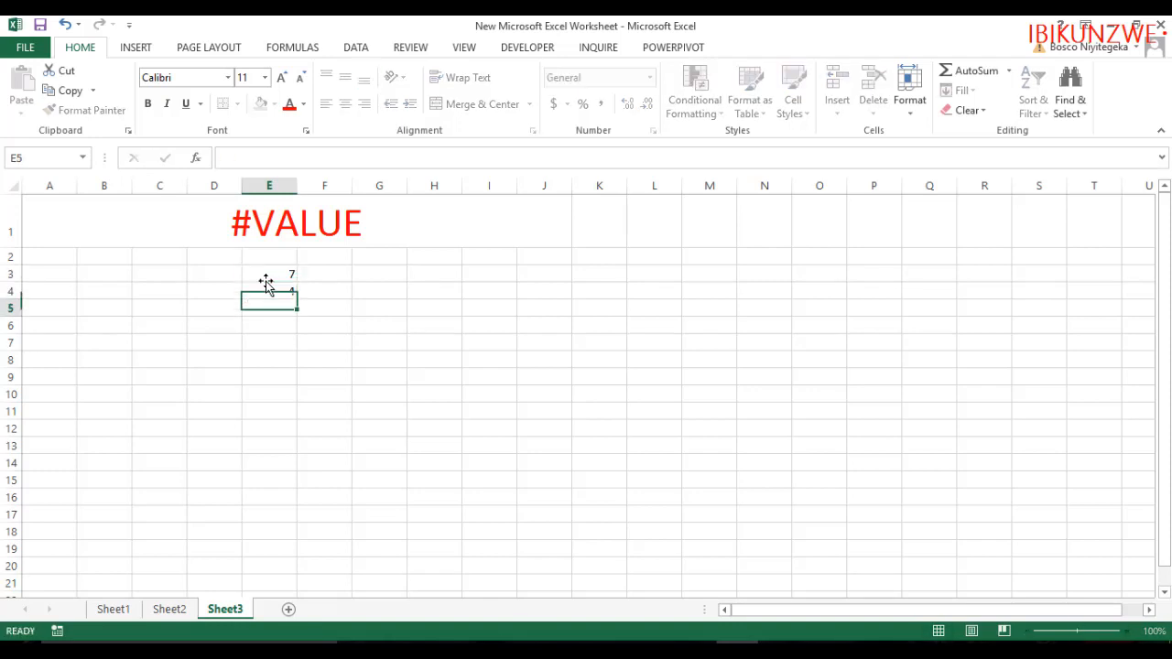
Enter the values 6, 11, 5 and 52 in cells E5 to E8 of Sheet3
text(6)
key(Return)
text(11)
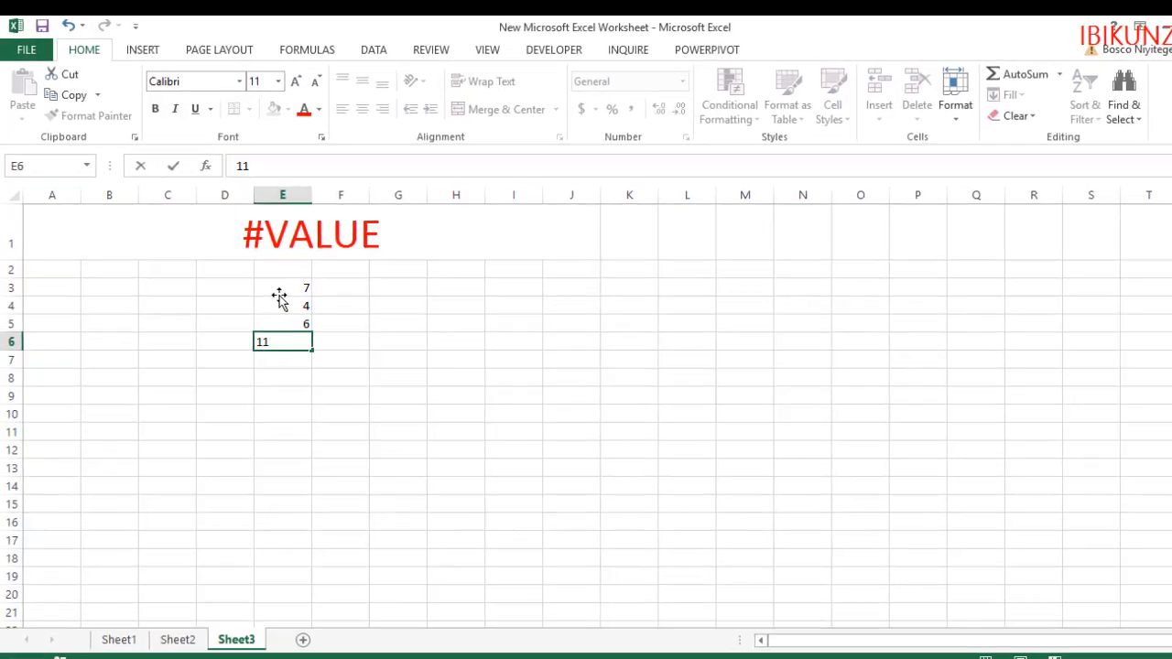
key(Return)
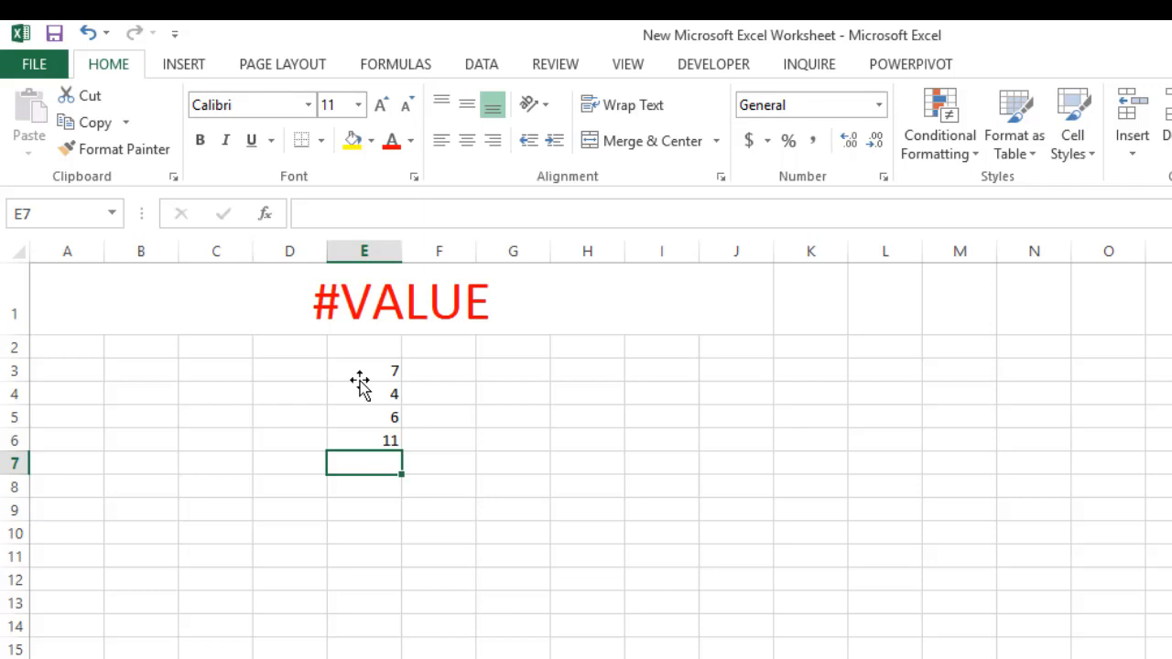
text(5)
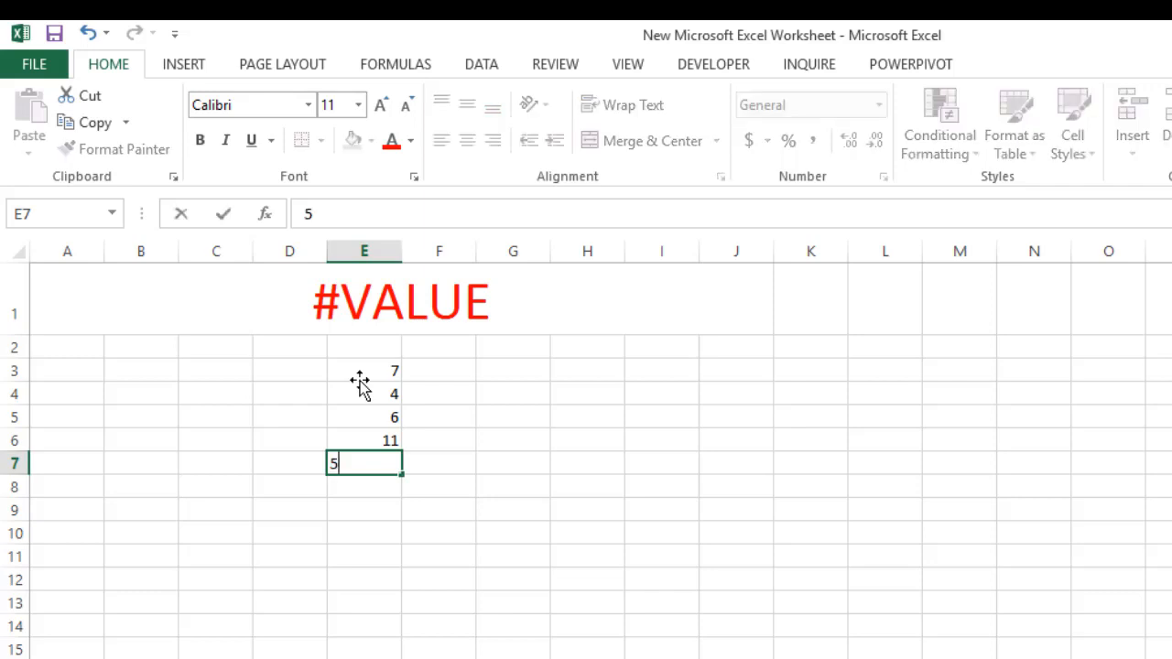
key(Return)
text(52)
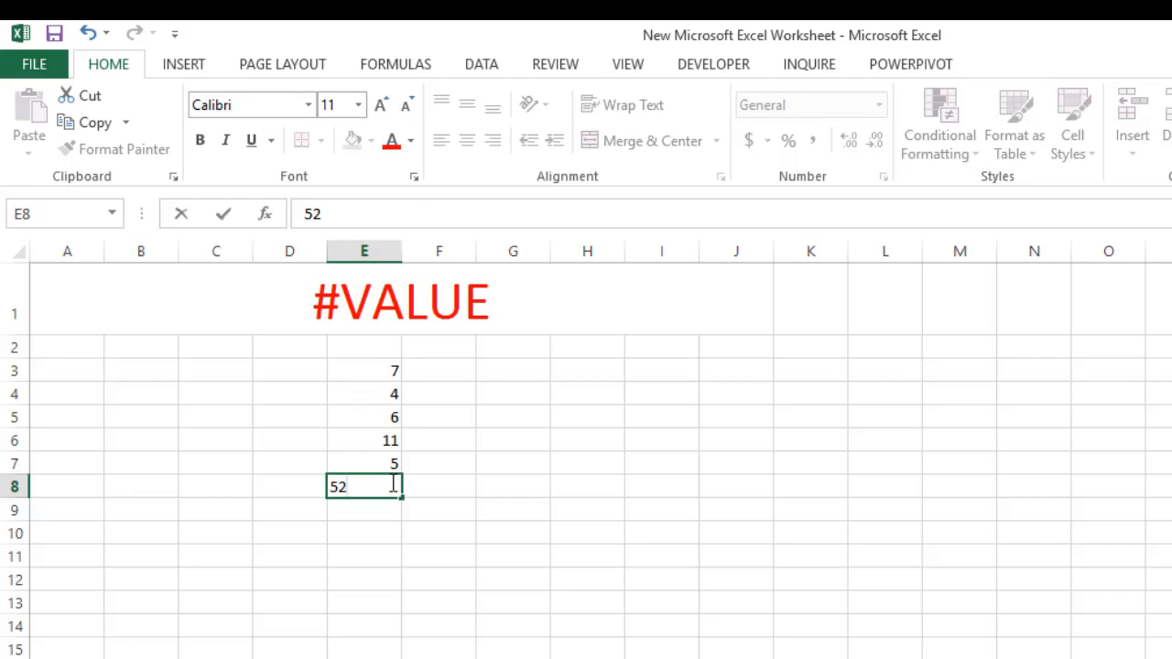
click(466, 510)
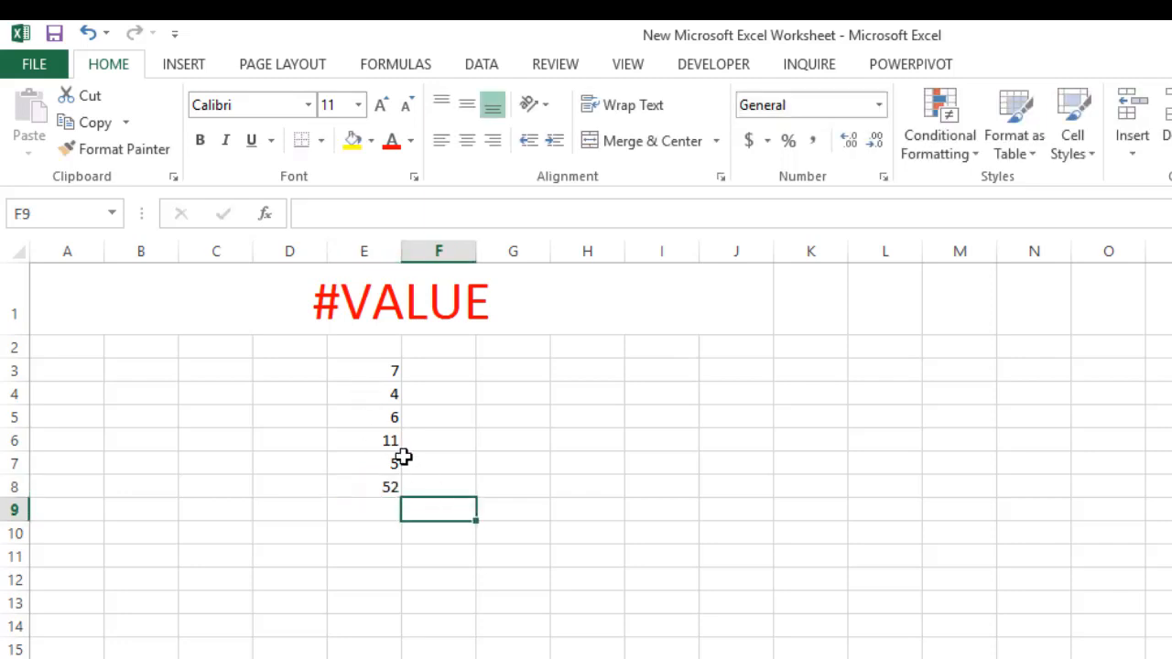
Replace the number in cell E5 with the letter S
click(383, 417)
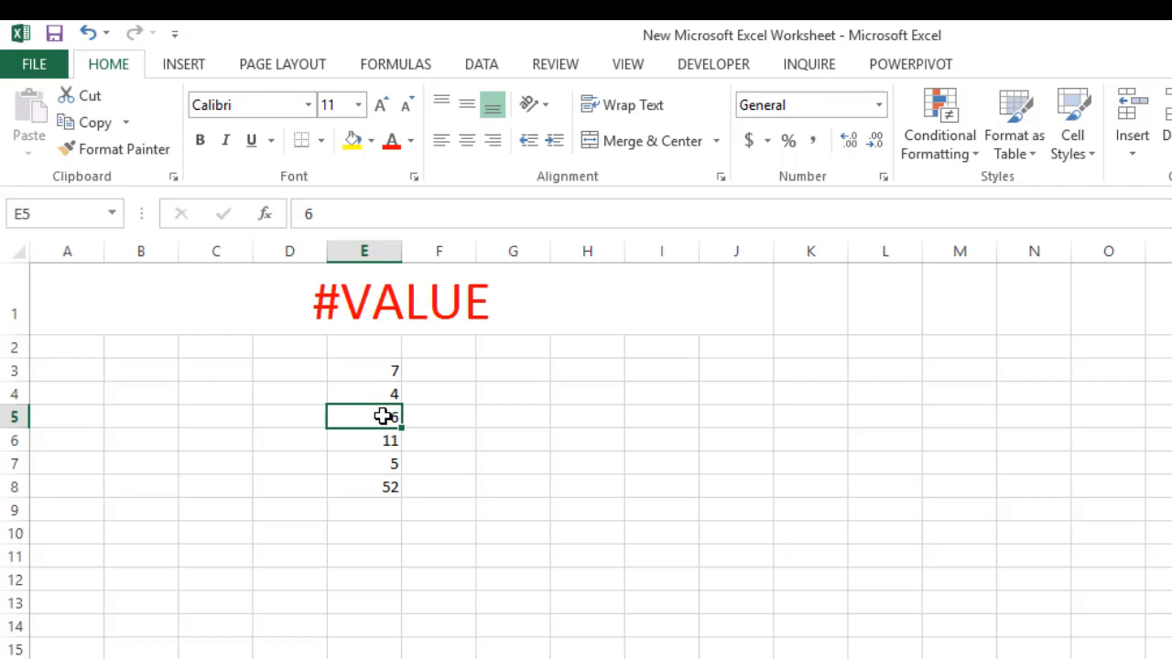
text(S)
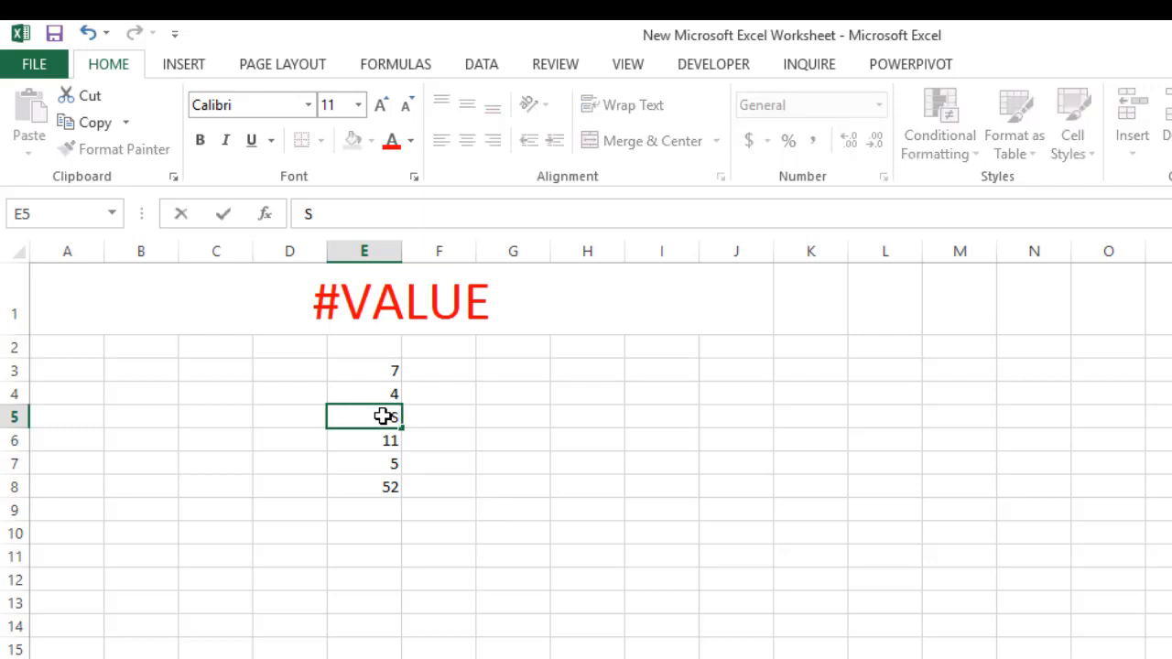
click(390, 627)
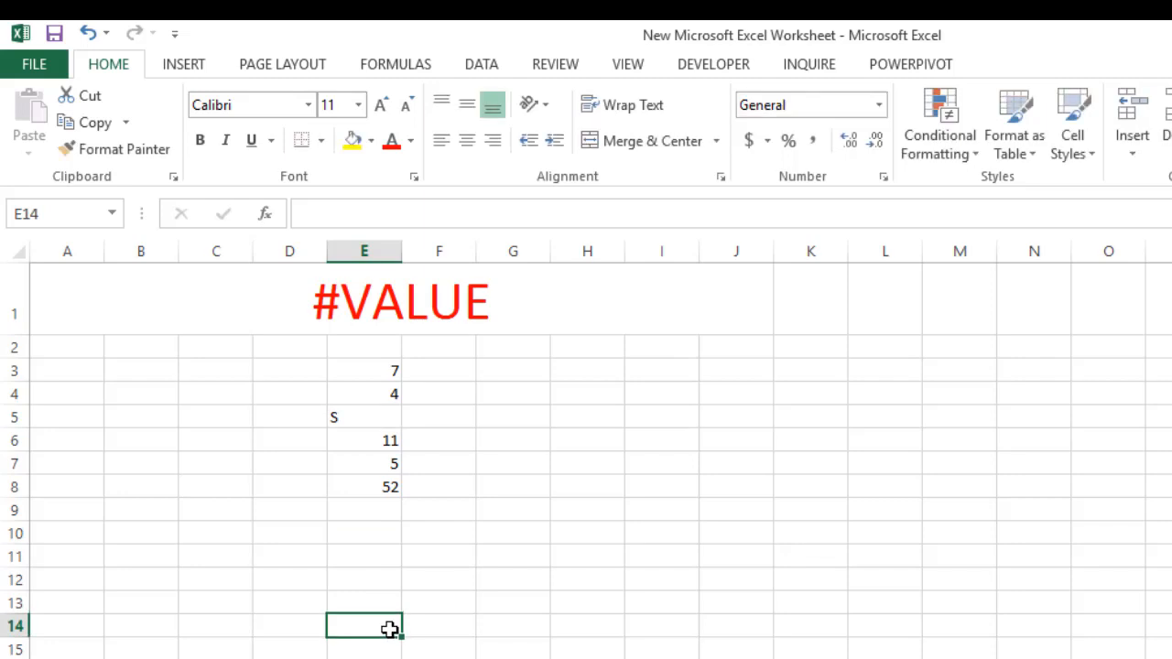
Enter the formula =E3+E4+E5+E6+E7+E8 in cell E9, adding each cell above individually
click(368, 514)
key(ctrl+c)
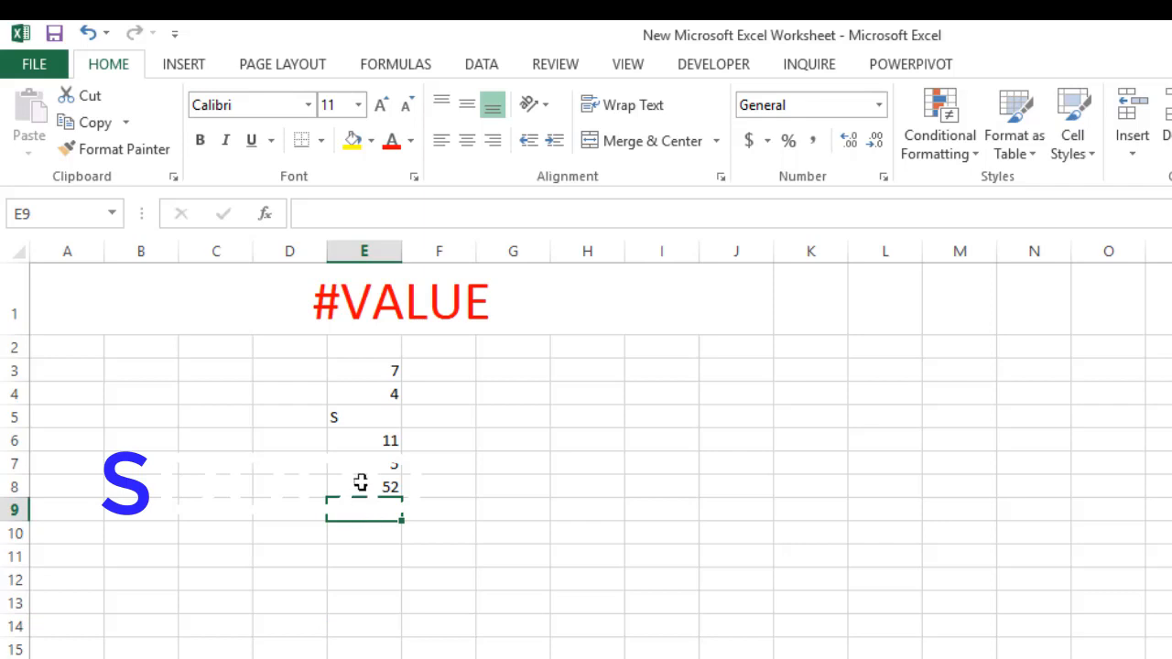
click(371, 368)
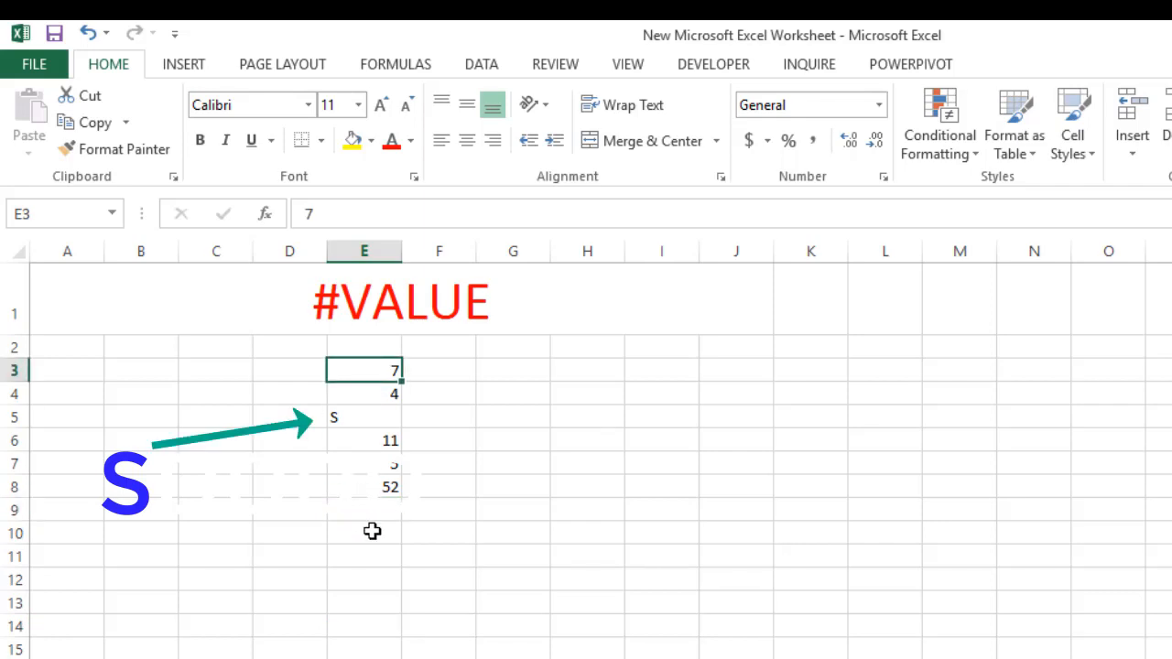
click(356, 505)
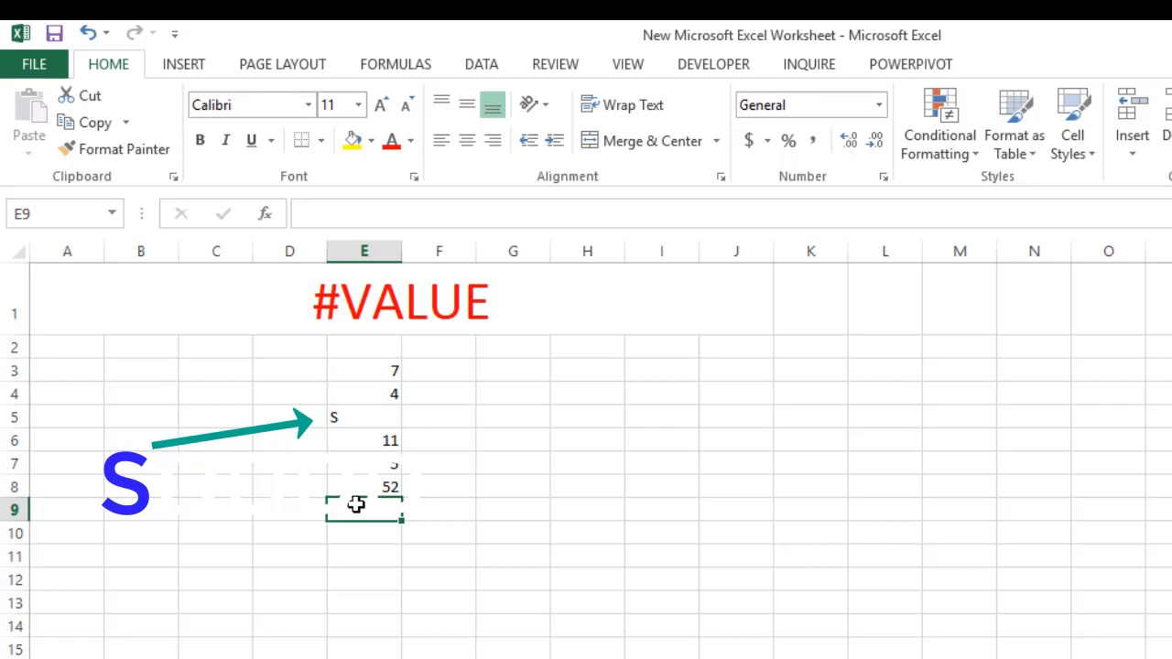
text(=)
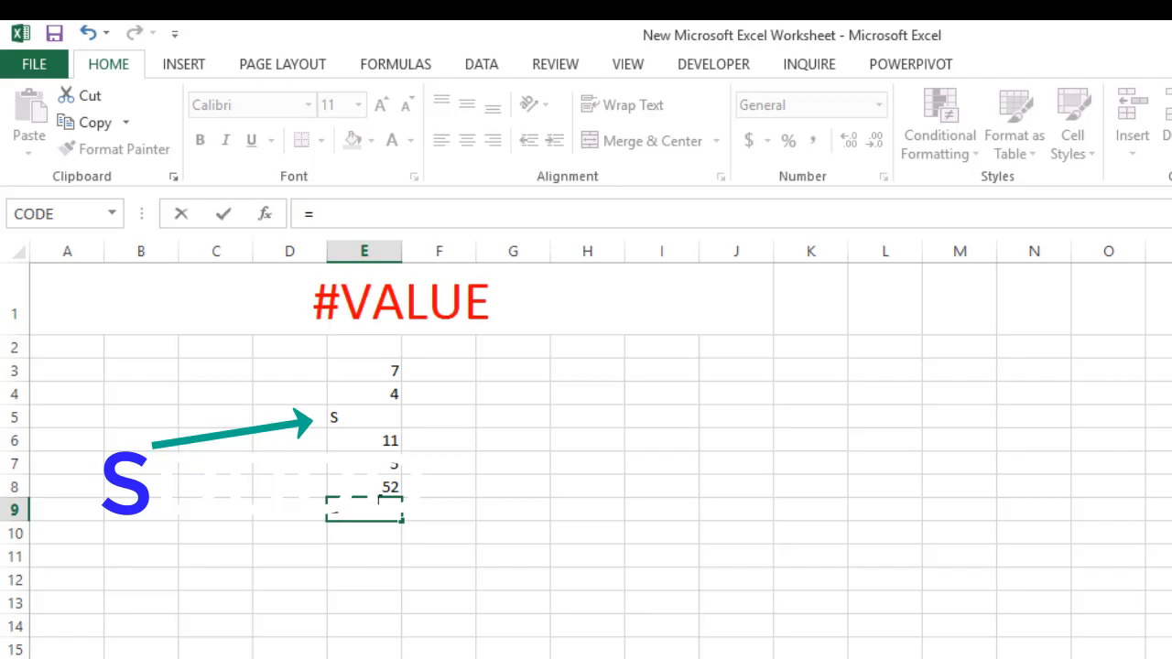
click(366, 375)
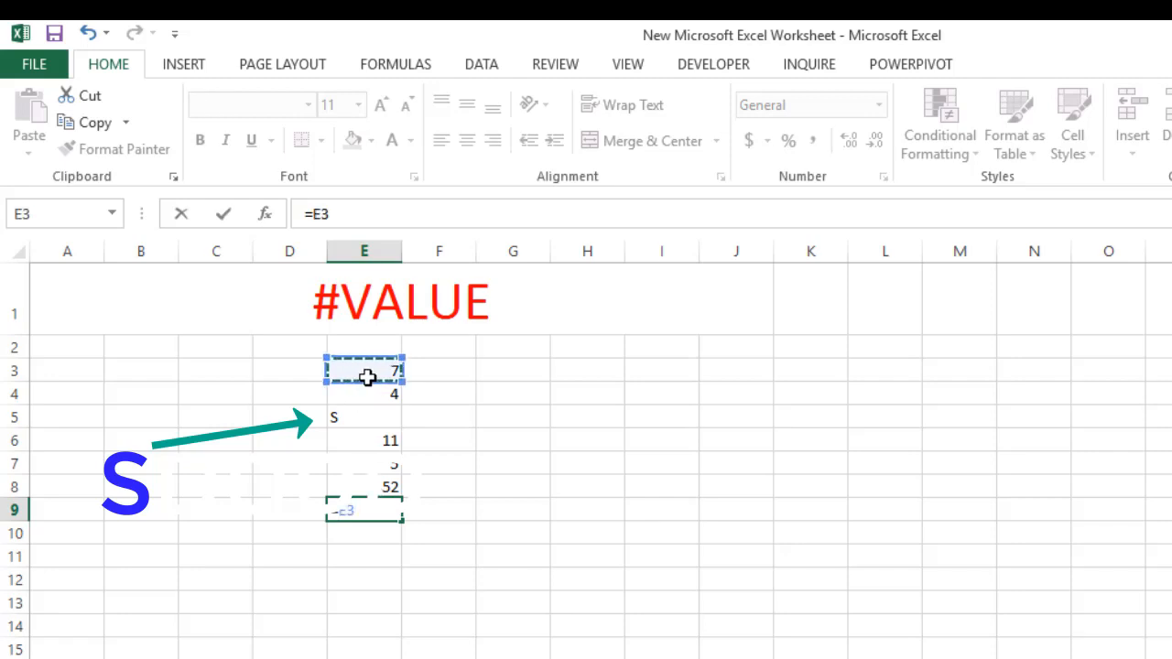
text(+)
click(371, 395)
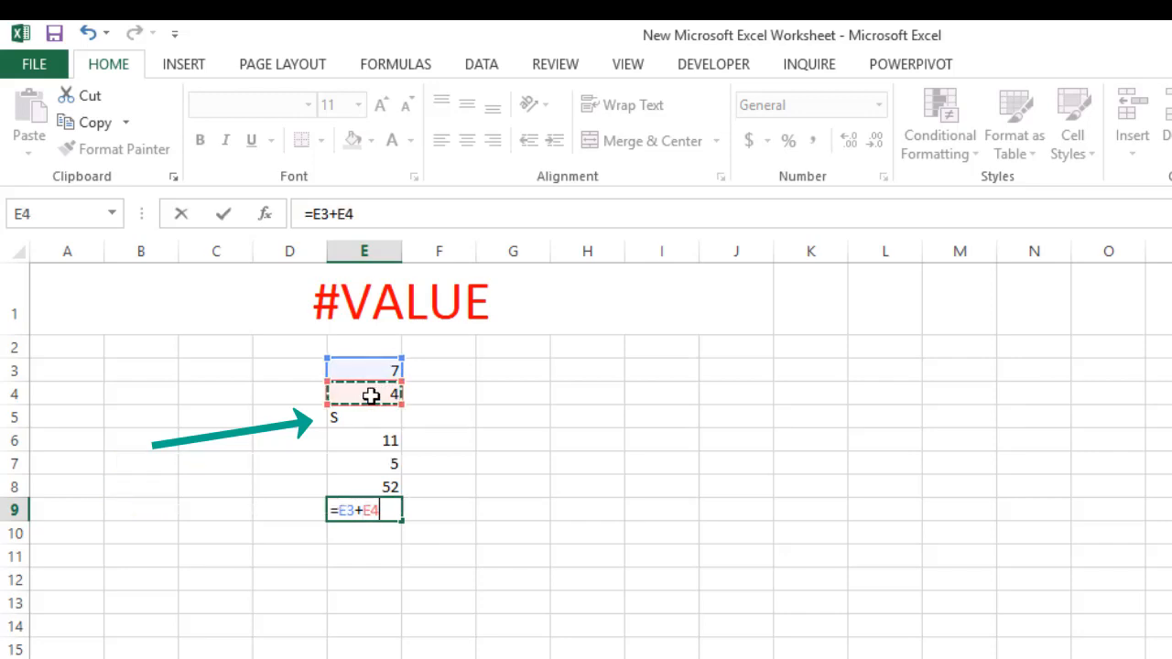
text(+)
click(373, 419)
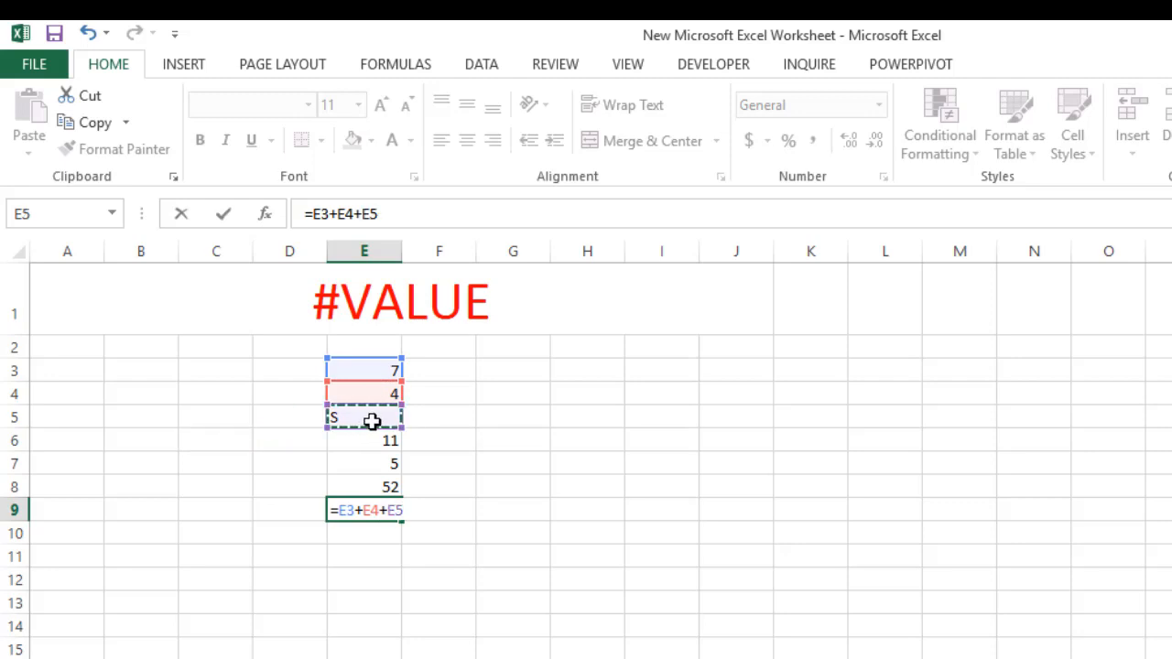
text(+)
click(373, 441)
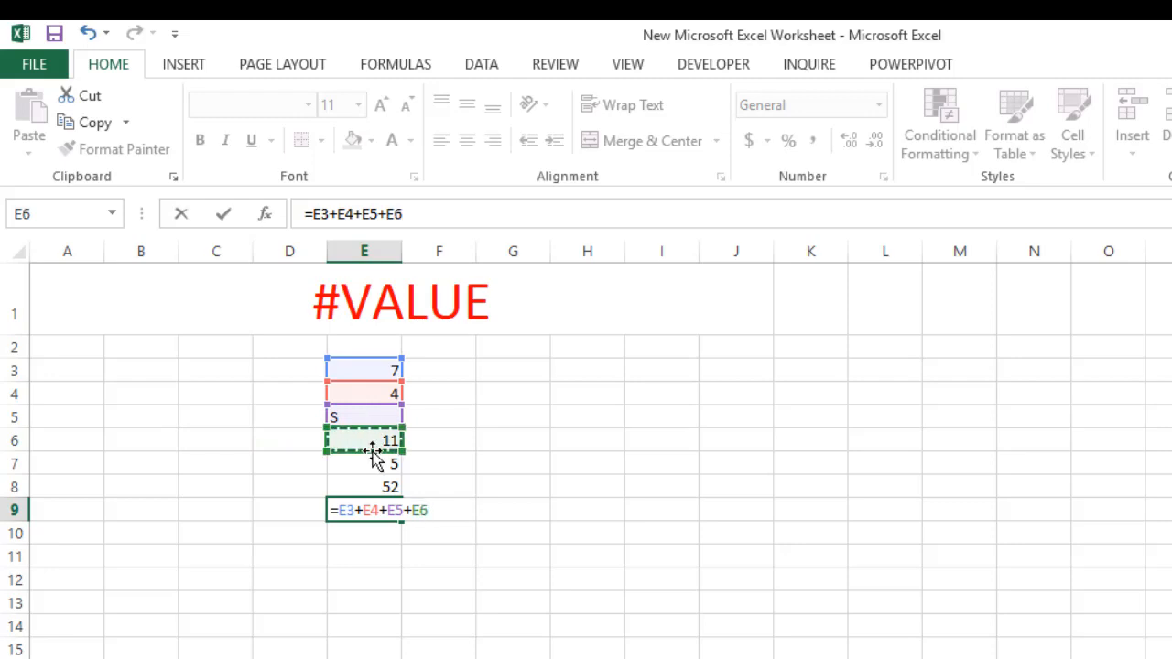
text(+)
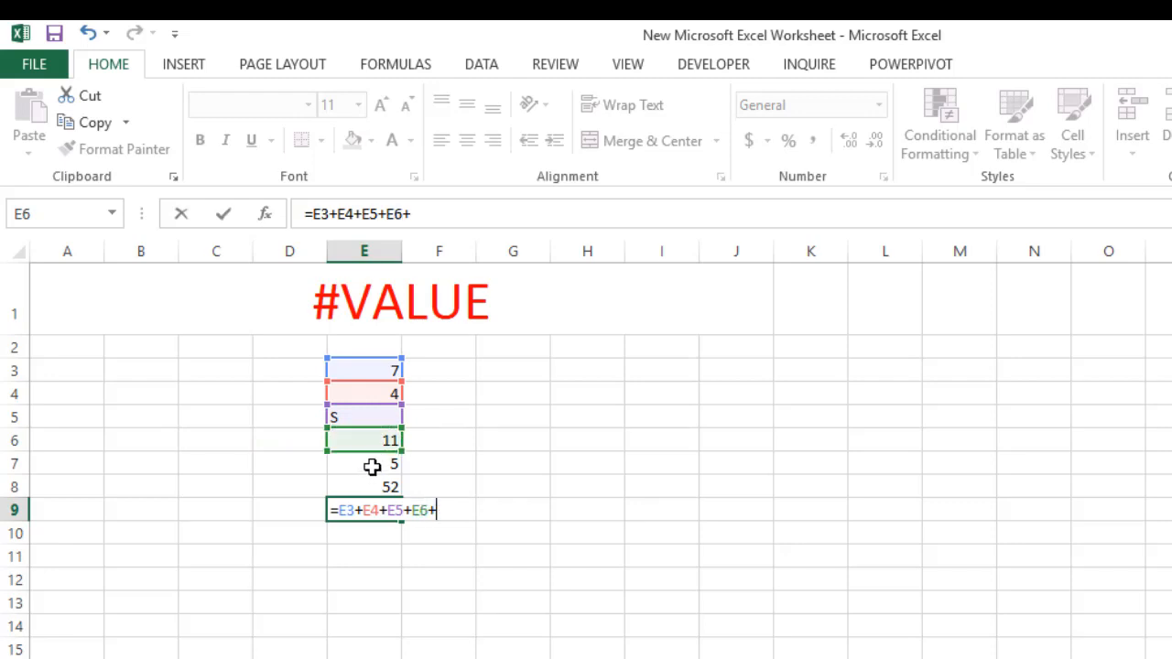
click(372, 467)
text(+)
click(372, 487)
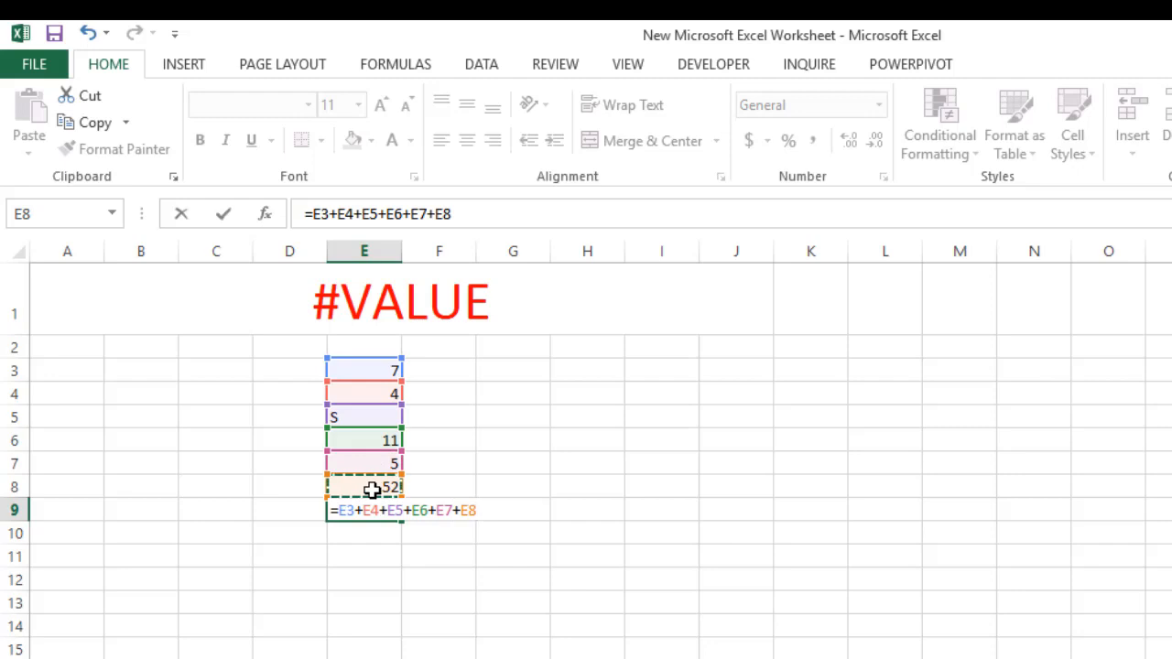
key(Return)
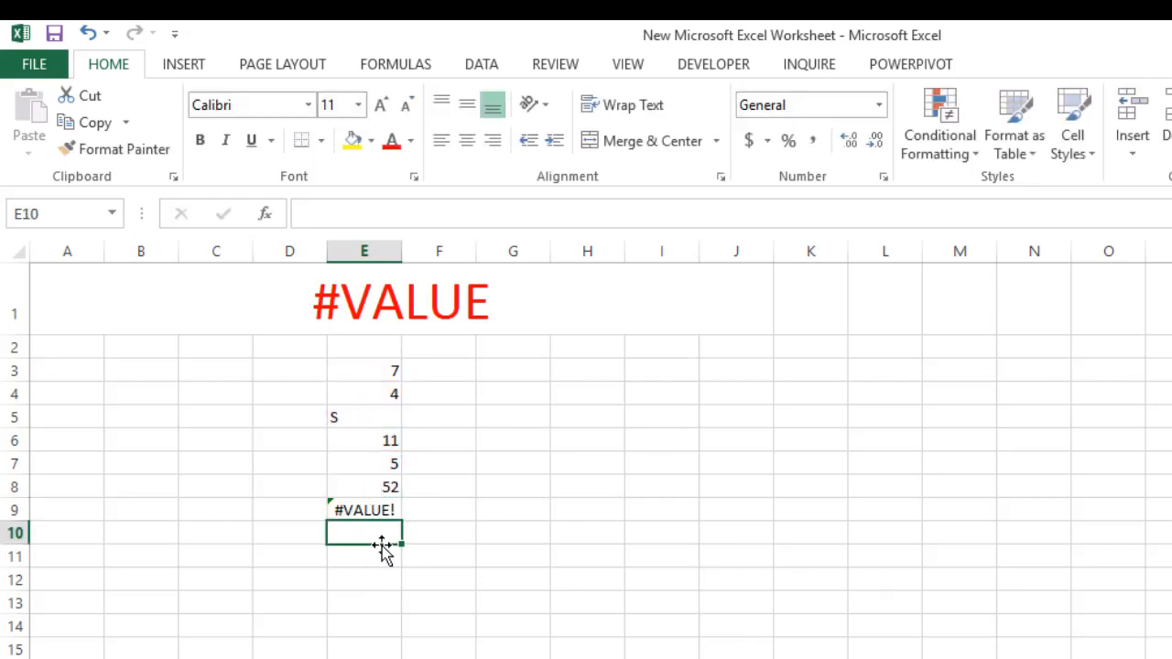
Enlarge the font size of cell E9 to 28
click(364, 506)
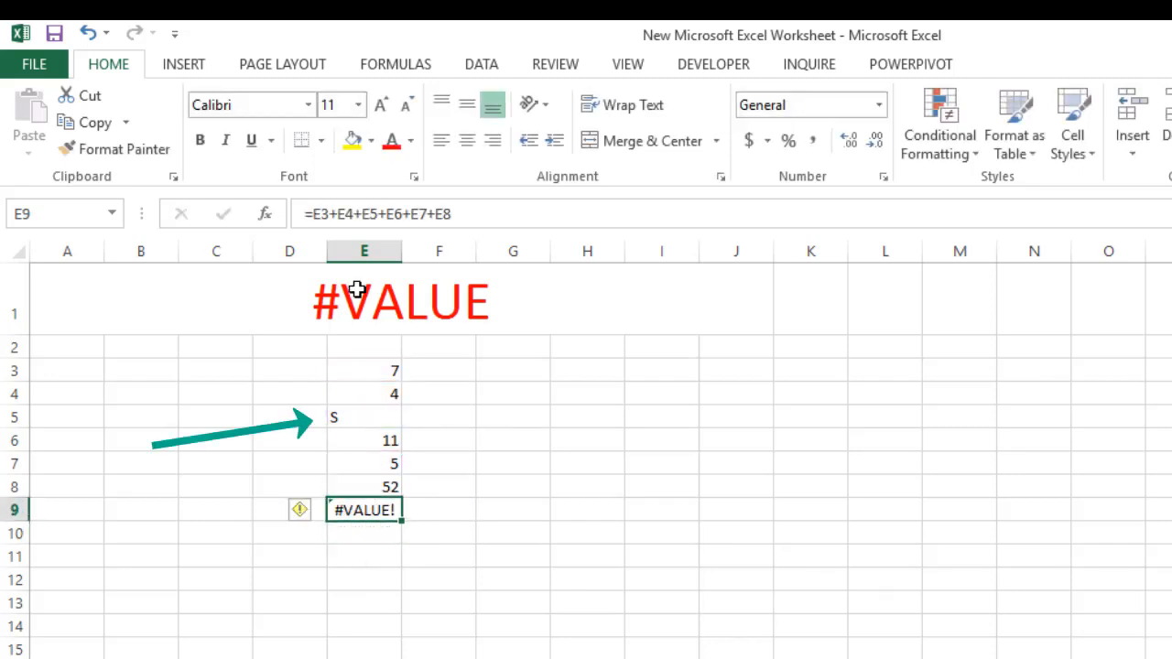
click(380, 105)
click(381, 105)
click(381, 105)
click(381, 106)
click(381, 105)
click(381, 105)
click(381, 105)
click(381, 105)
click(381, 105)
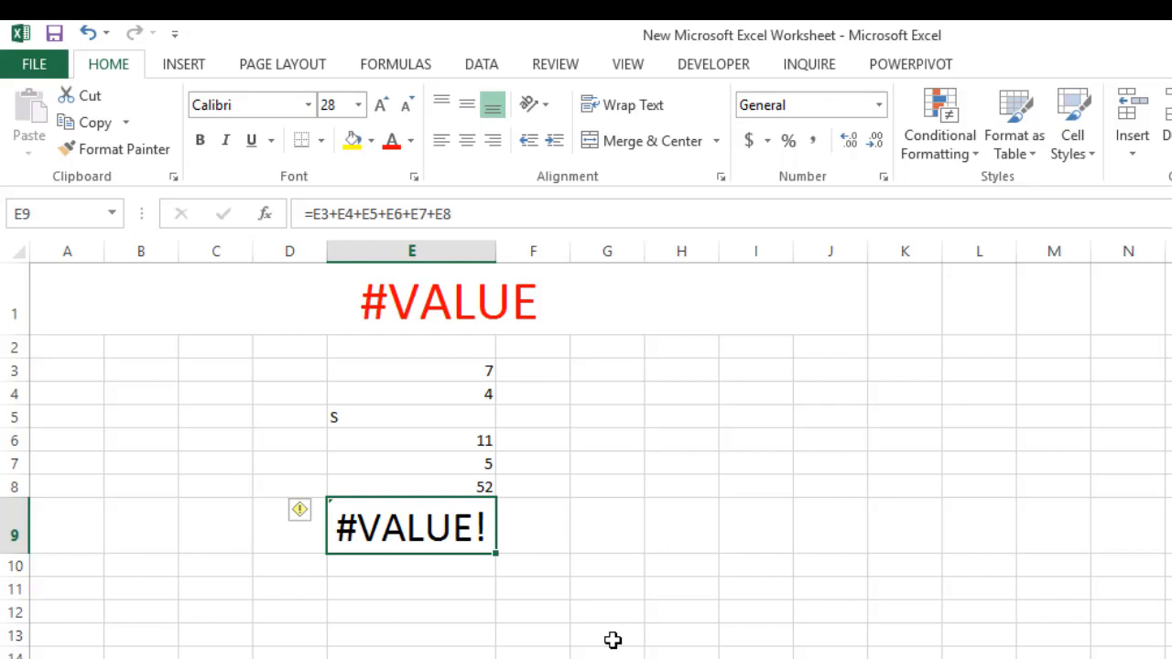
Add an exclamation mark to the title in cell A1 so it reads #VALUE!
click(450, 291)
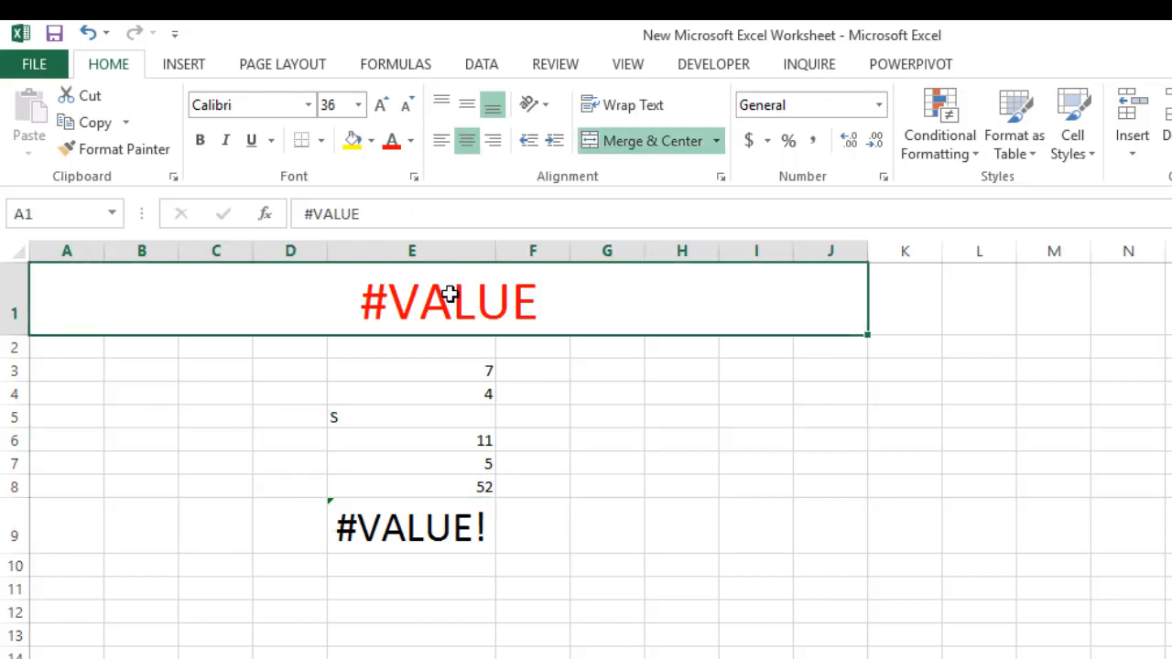
click(391, 221)
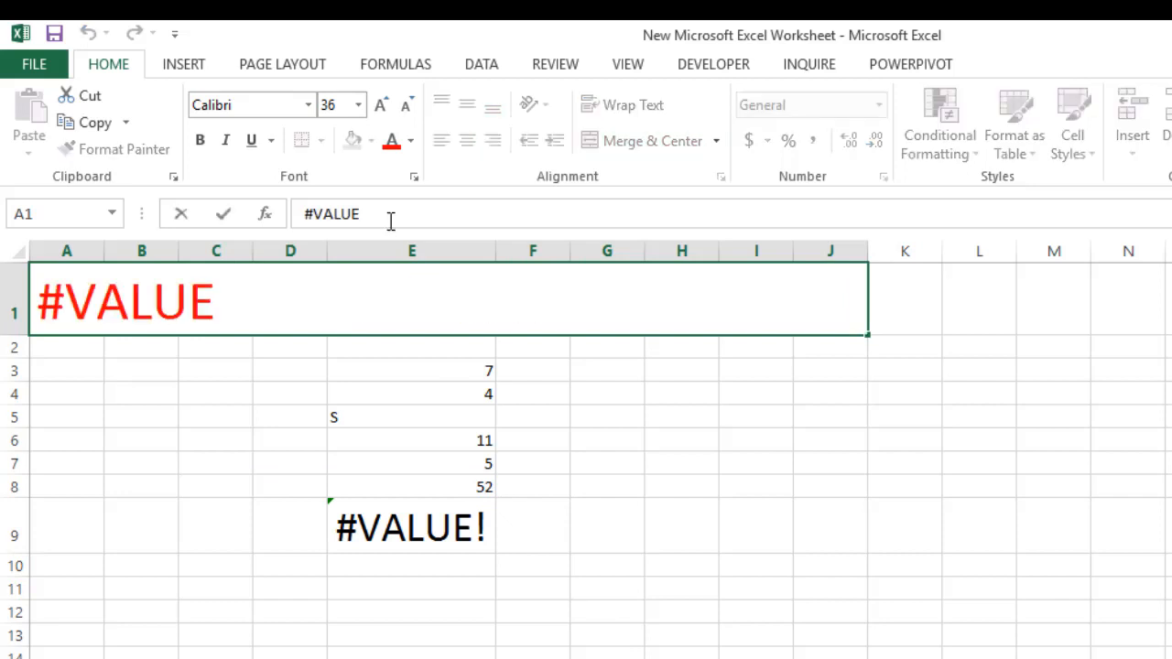
text(!)
click(526, 652)
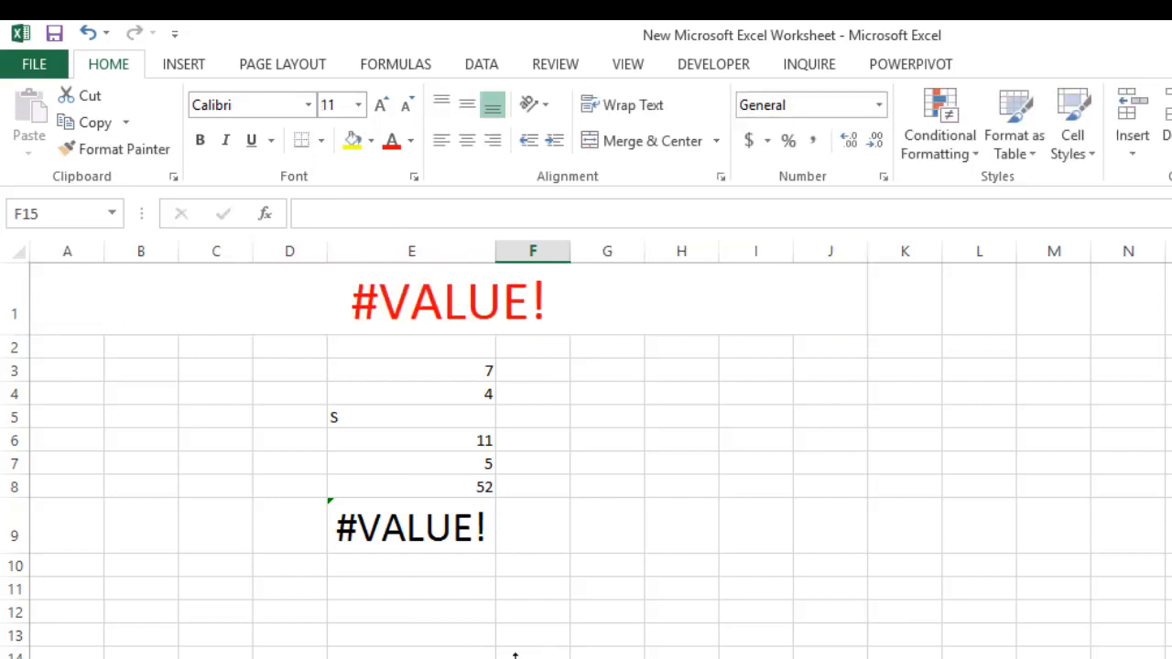
Examine the formula in cell E9 and the entries in E3 to E8 for the cause of the error
click(397, 532)
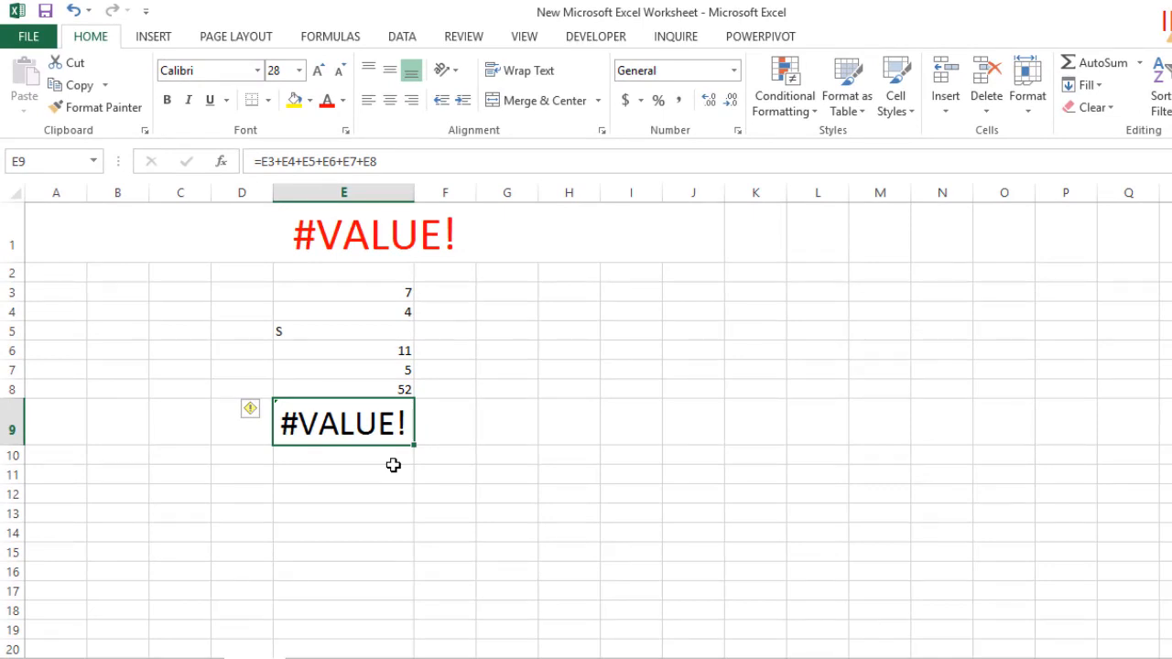
click(403, 292)
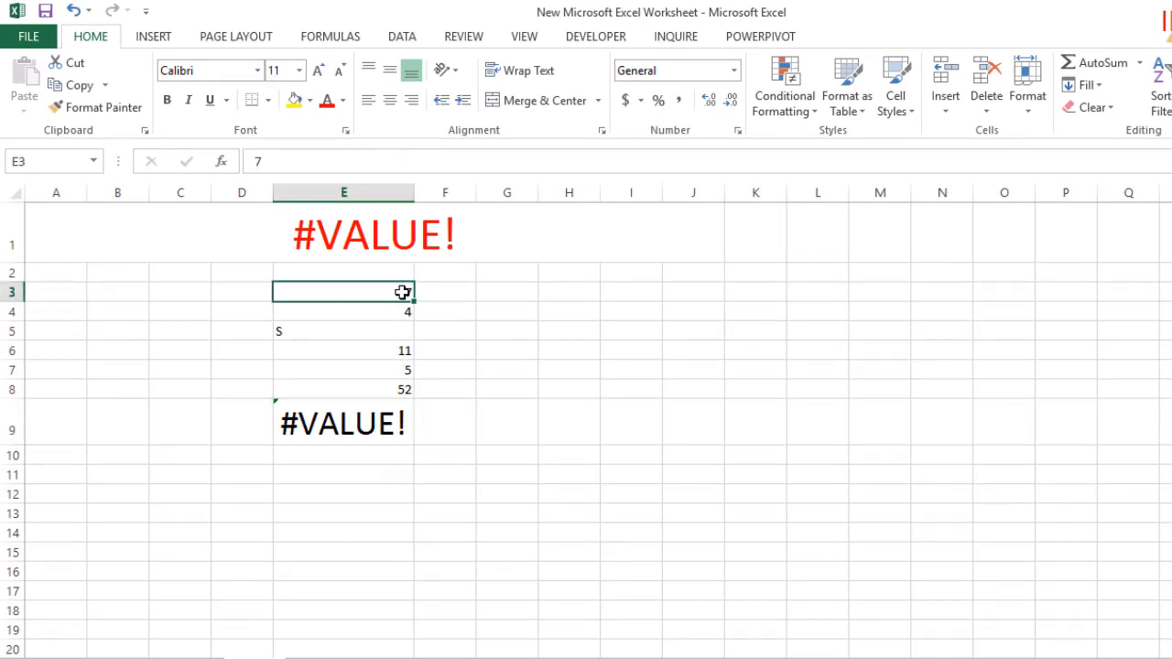
click(401, 309)
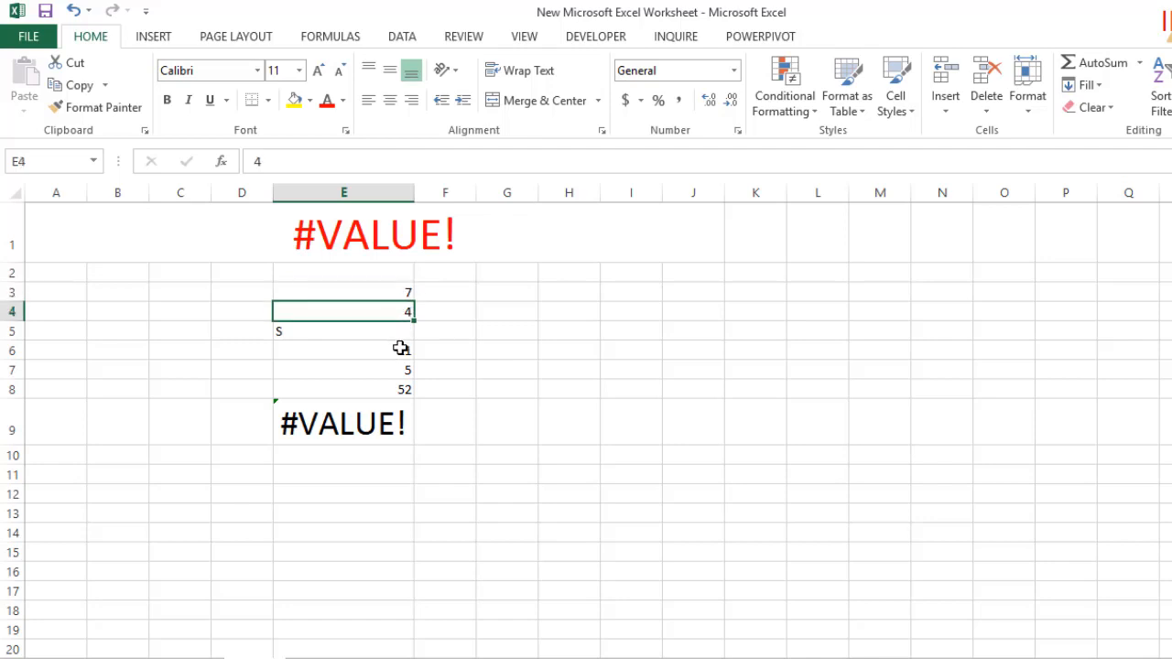
click(397, 336)
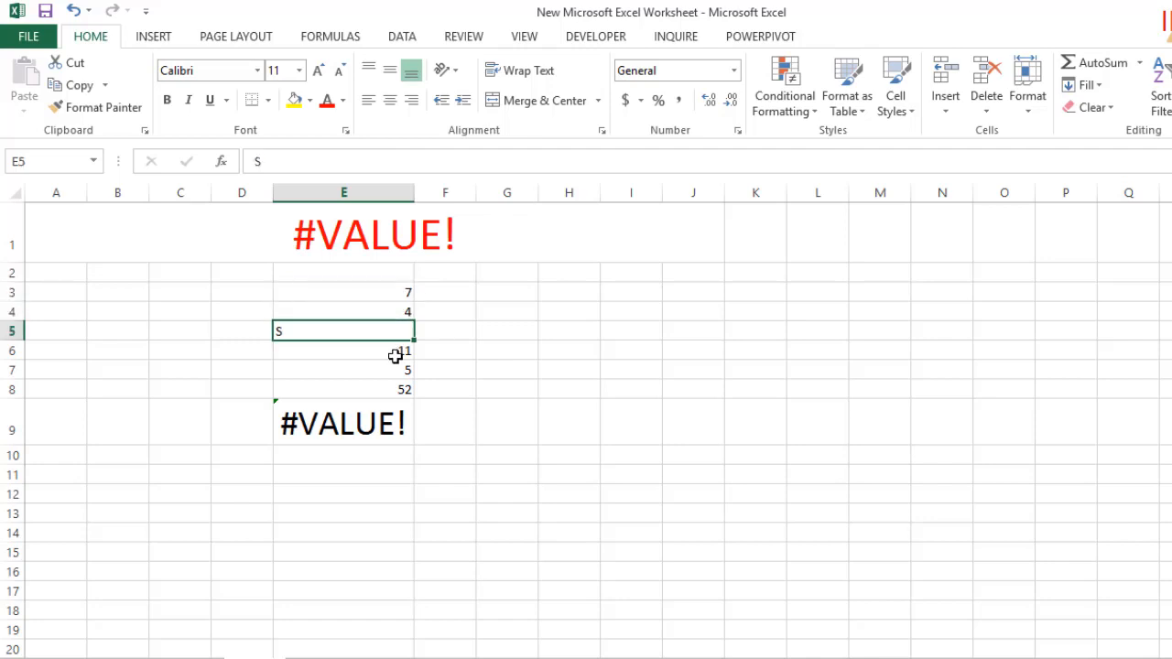
click(395, 353)
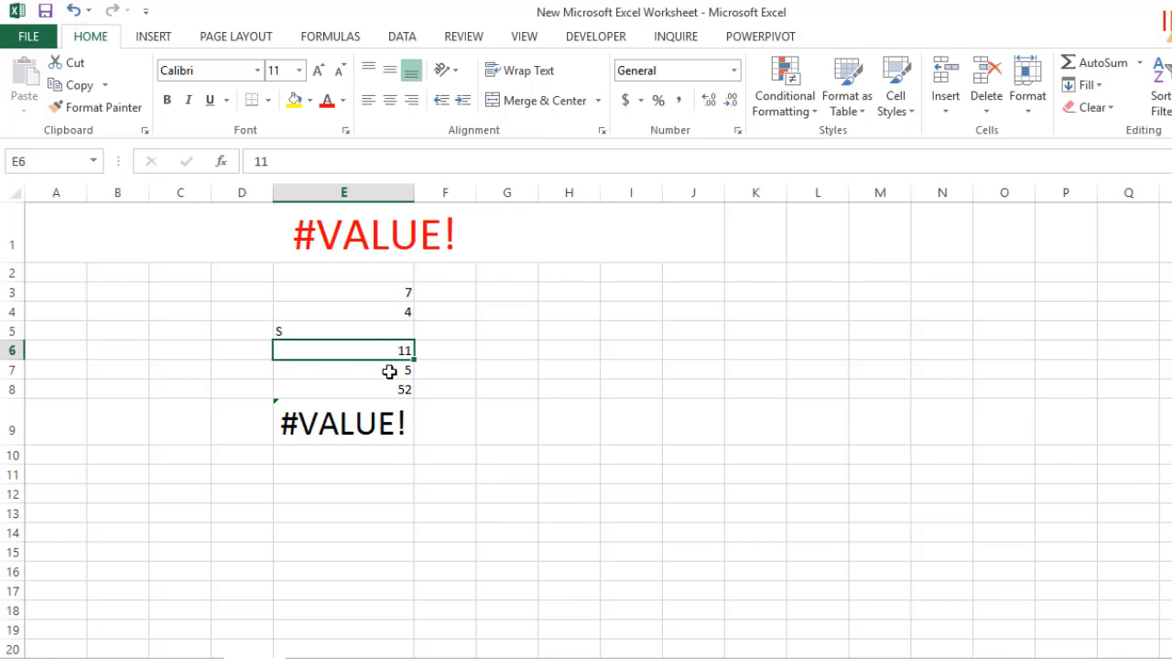
click(392, 372)
click(395, 386)
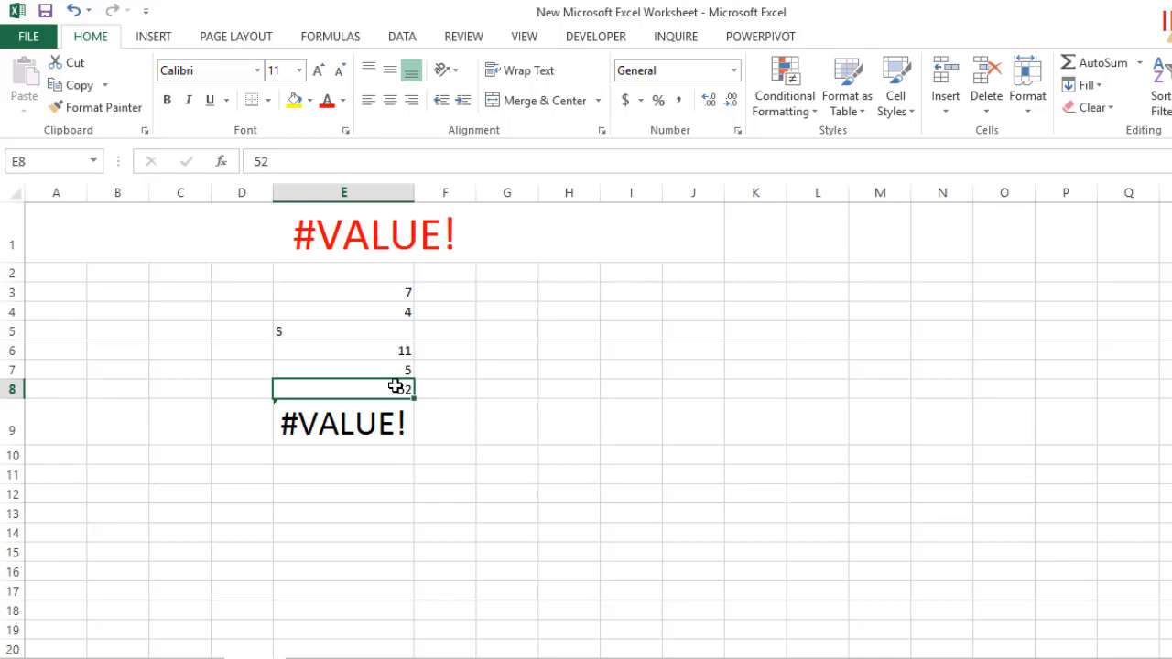
click(383, 286)
drag(383, 285, 397, 386)
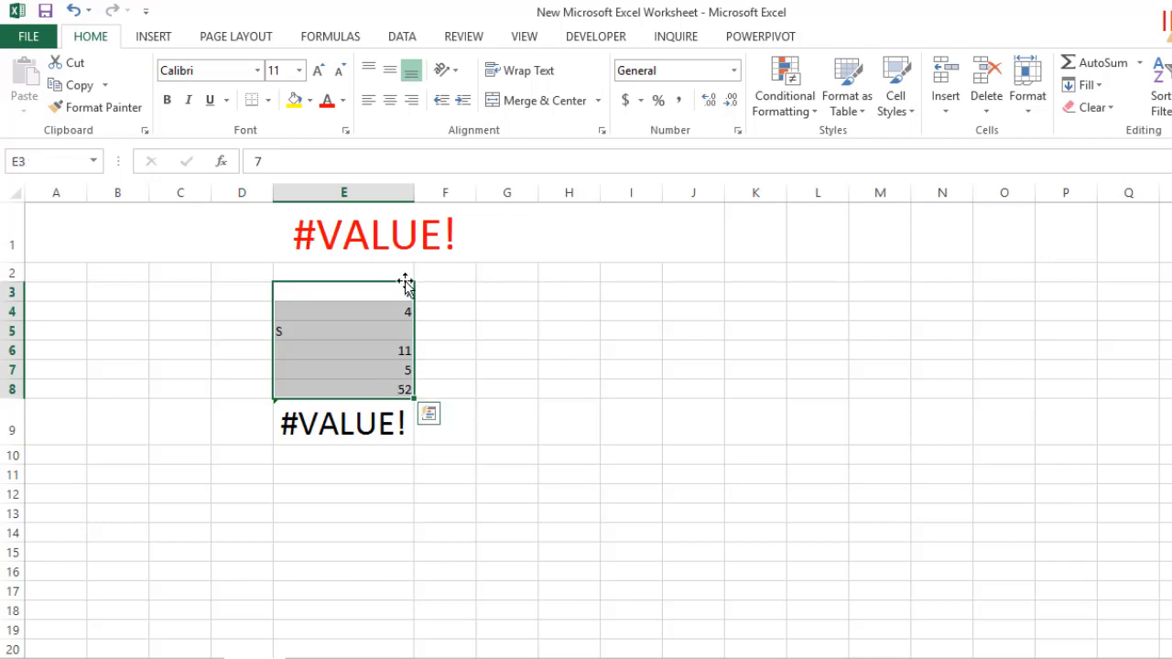
drag(405, 288, 407, 383)
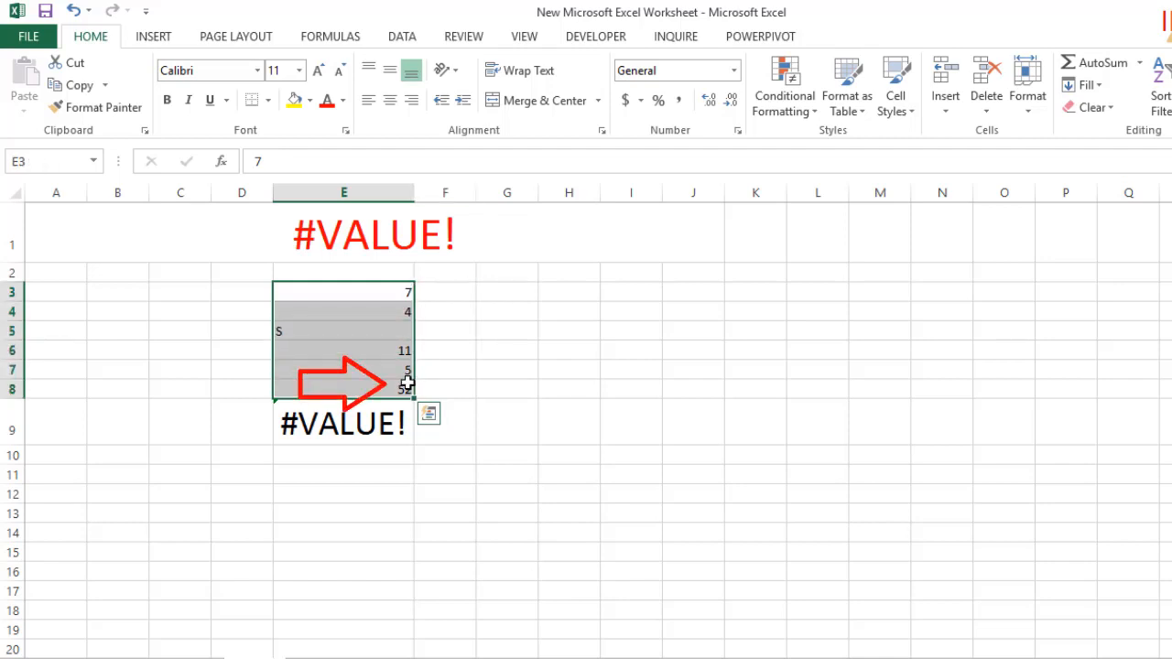
Set cell E5 to the number 5 so the column holds only numeric values
click(288, 333)
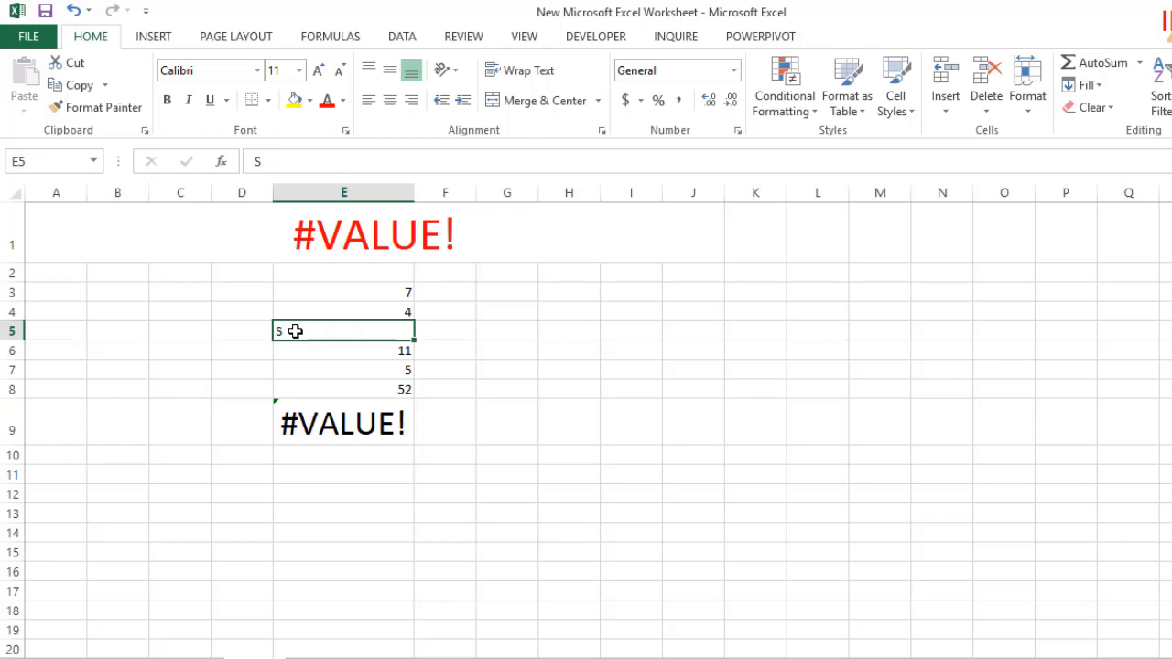
text(5)
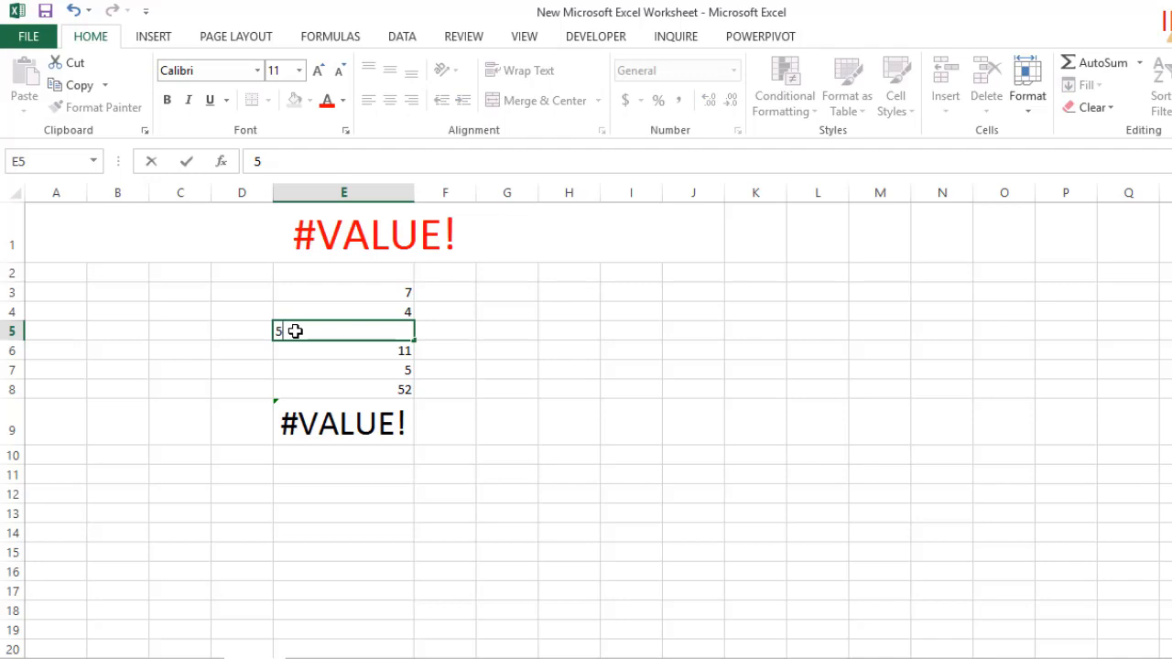
key(Return)
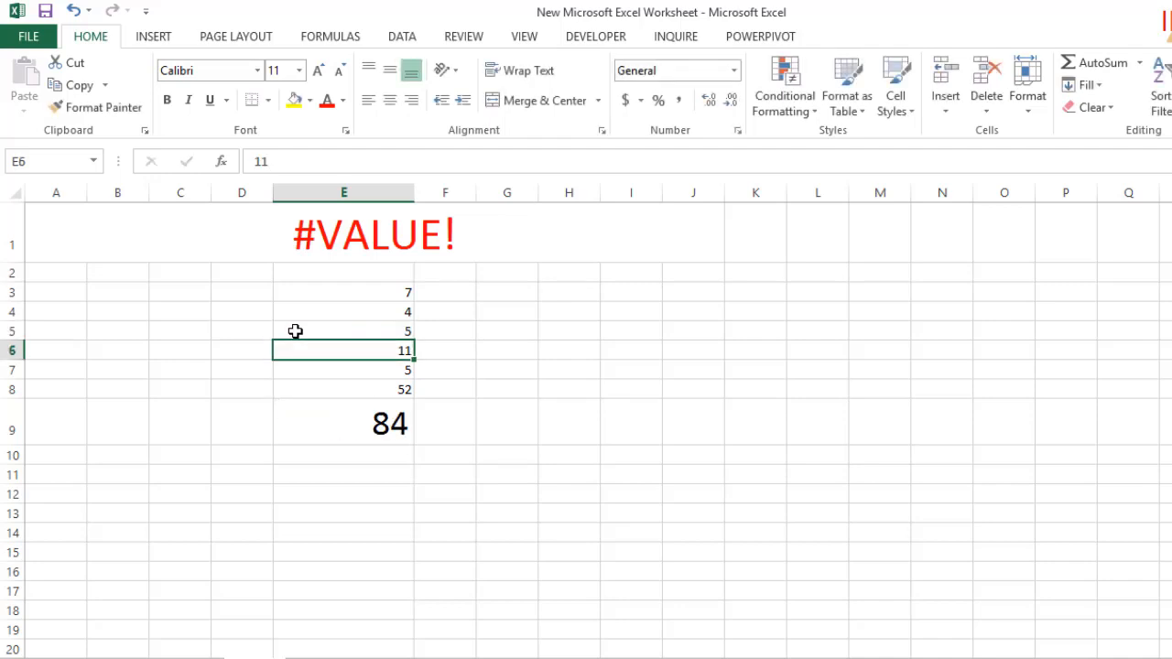
Check the addition formula in cell E9 against the corrected column of numbers
click(374, 425)
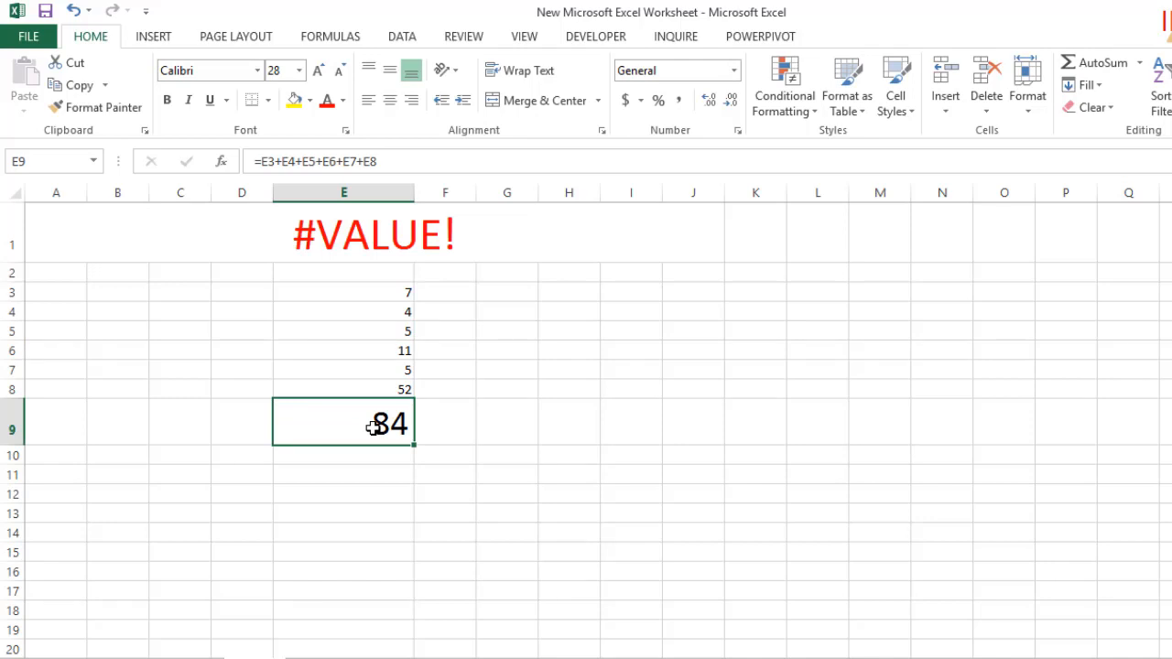
click(504, 530)
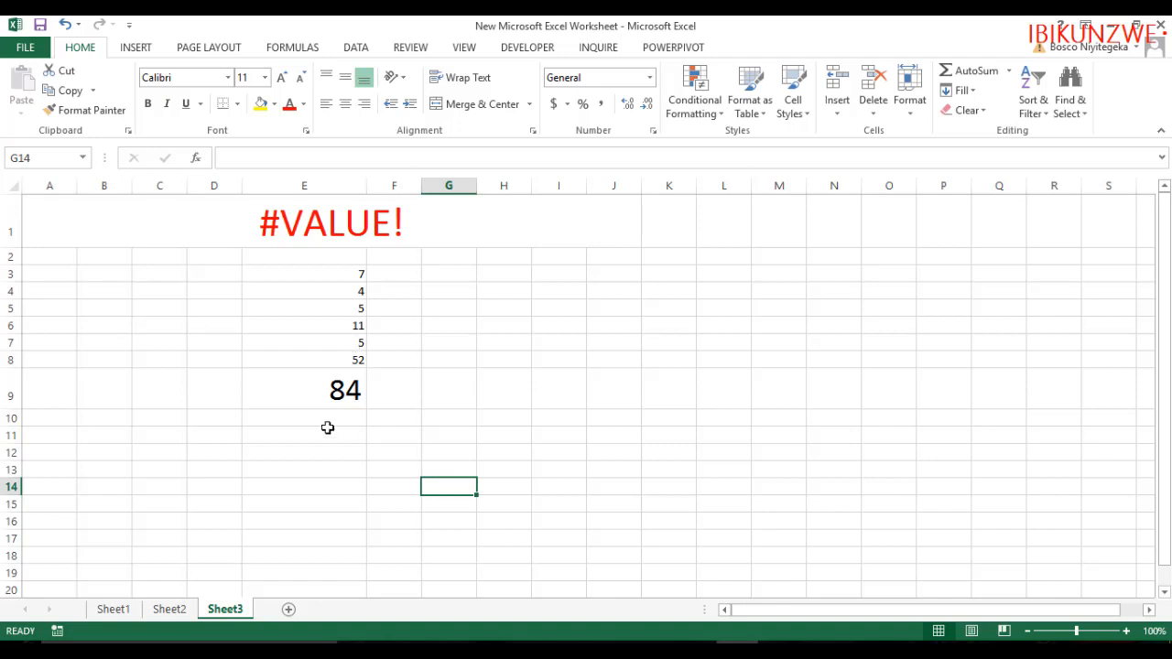
Add a new worksheet and enter the title #VID/0! in its cell A1
click(290, 610)
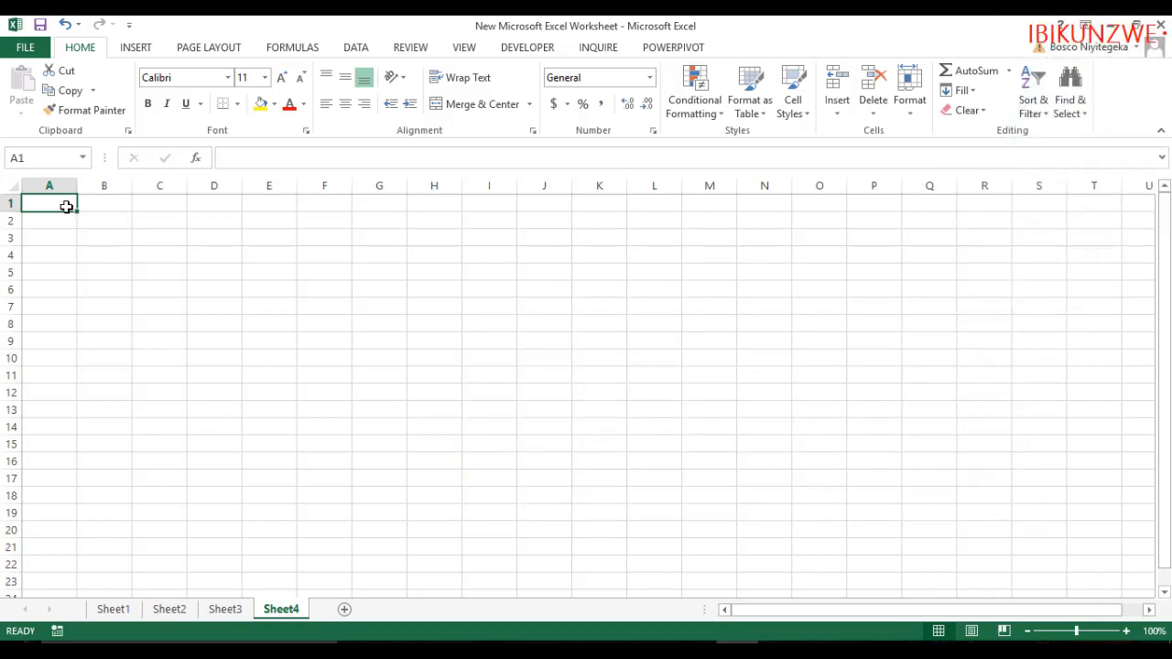
text(#)
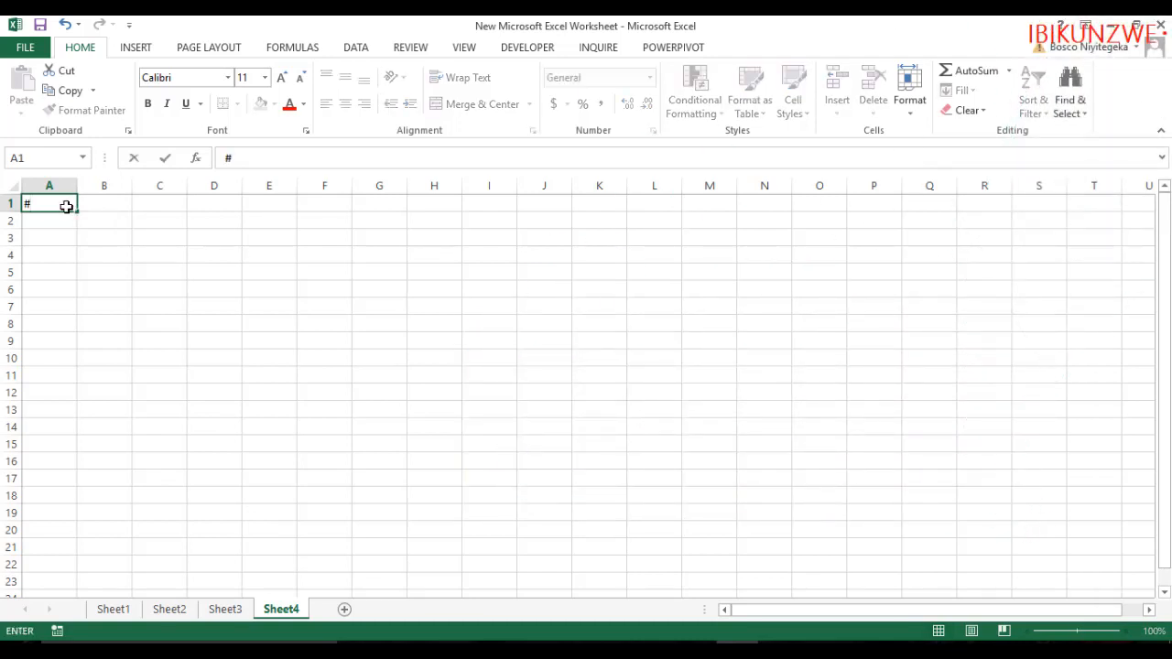
text(VID/0!)
key(ctrl+Return)
Copy the formatting of the #VALUE! title on Sheet3 to the title in cell A1 of Sheet4
click(226, 610)
click(241, 216)
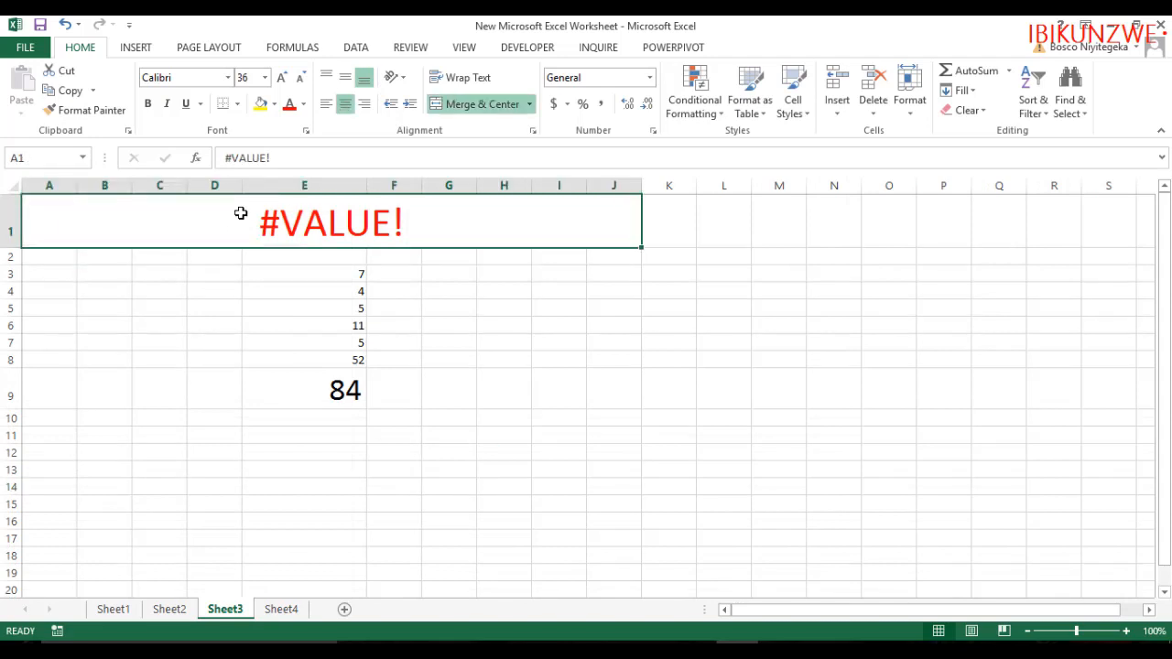
click(82, 110)
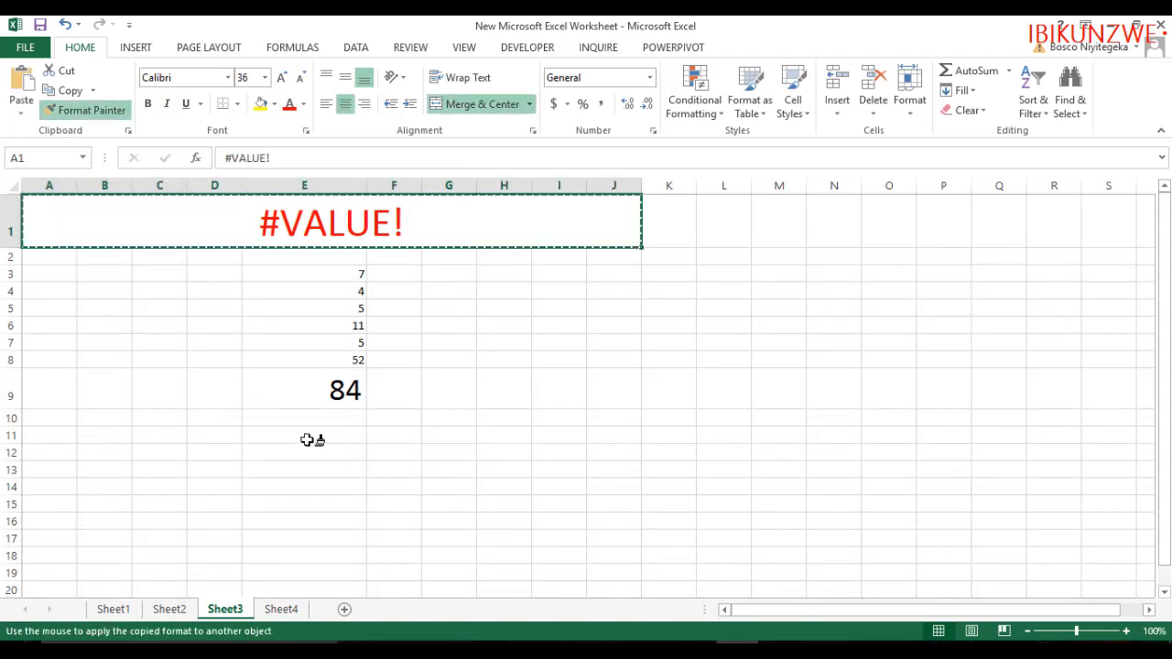
click(281, 609)
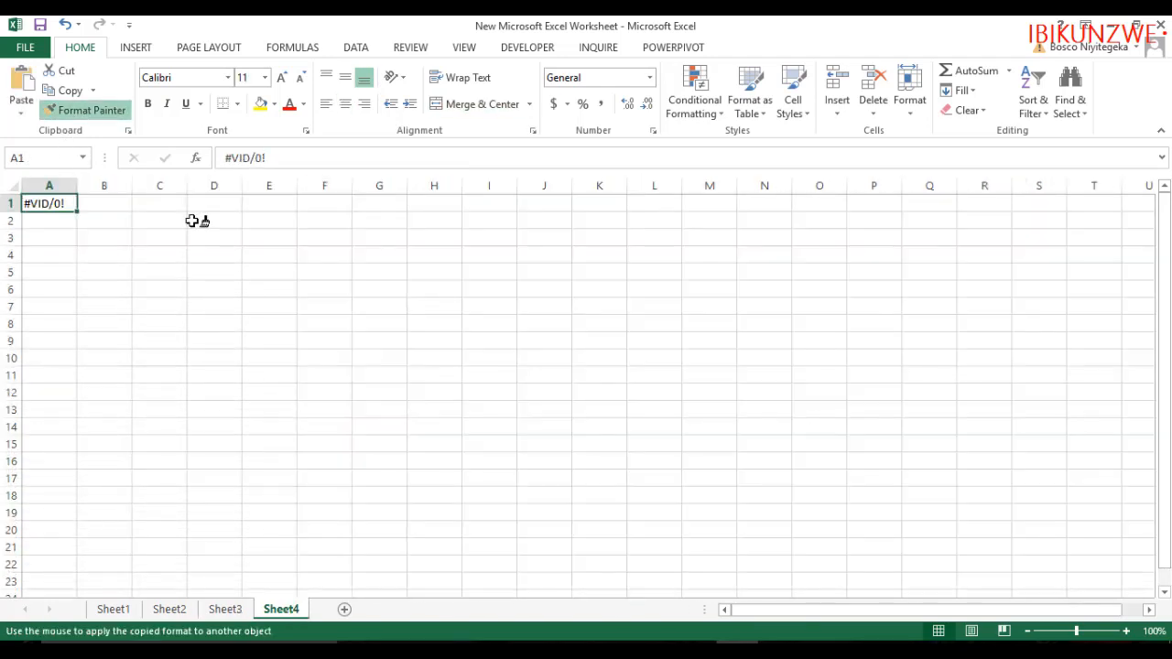
click(55, 204)
click(324, 330)
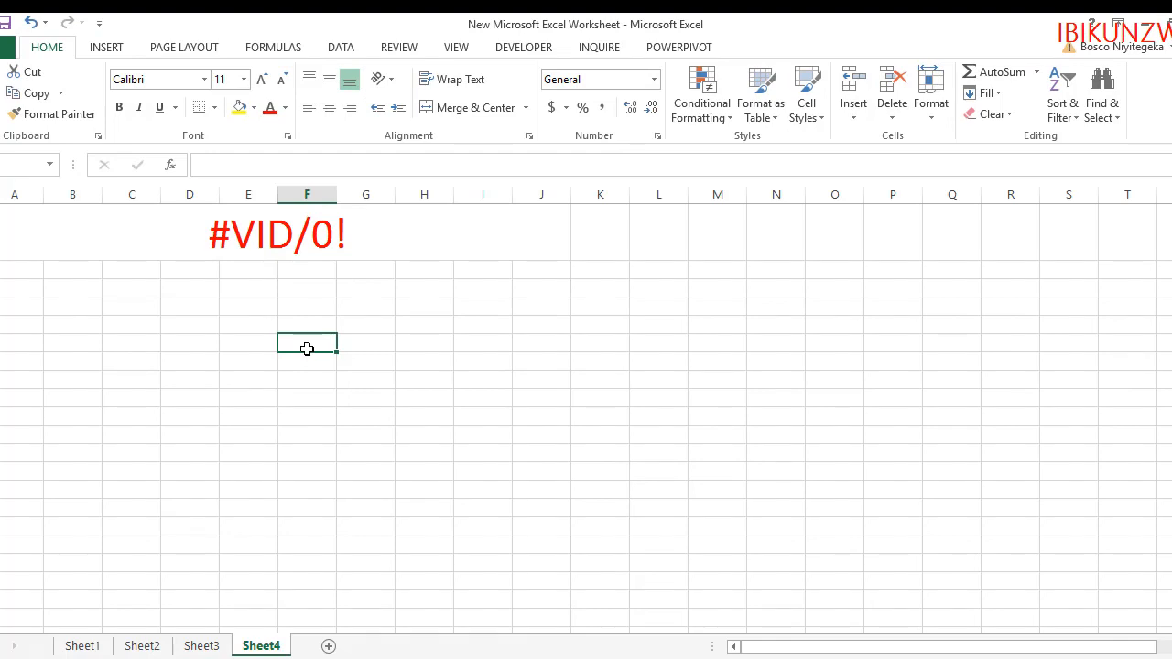
Enter 43 in cell E4 and 0 in cell E5
click(243, 301)
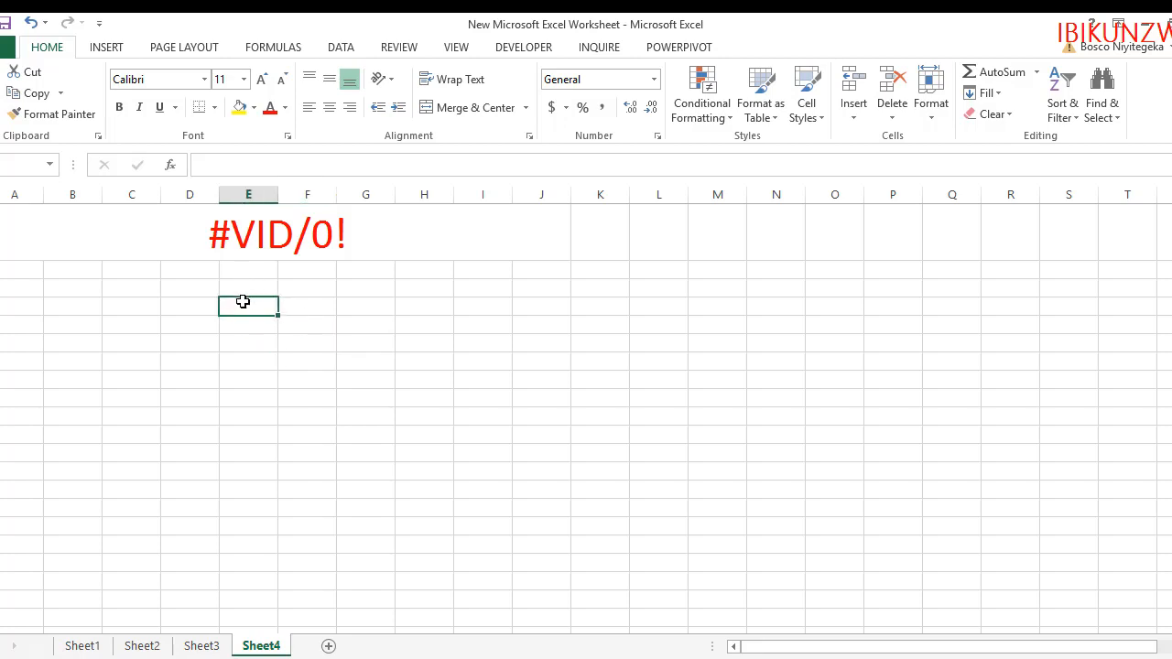
text(43)
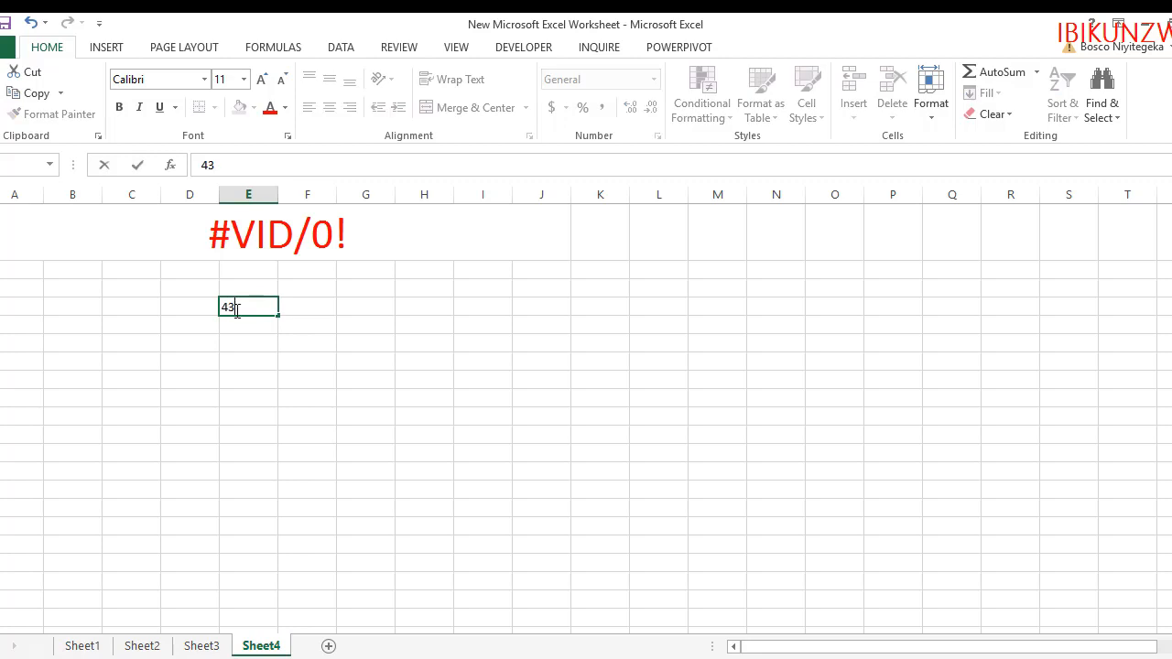
key(Return)
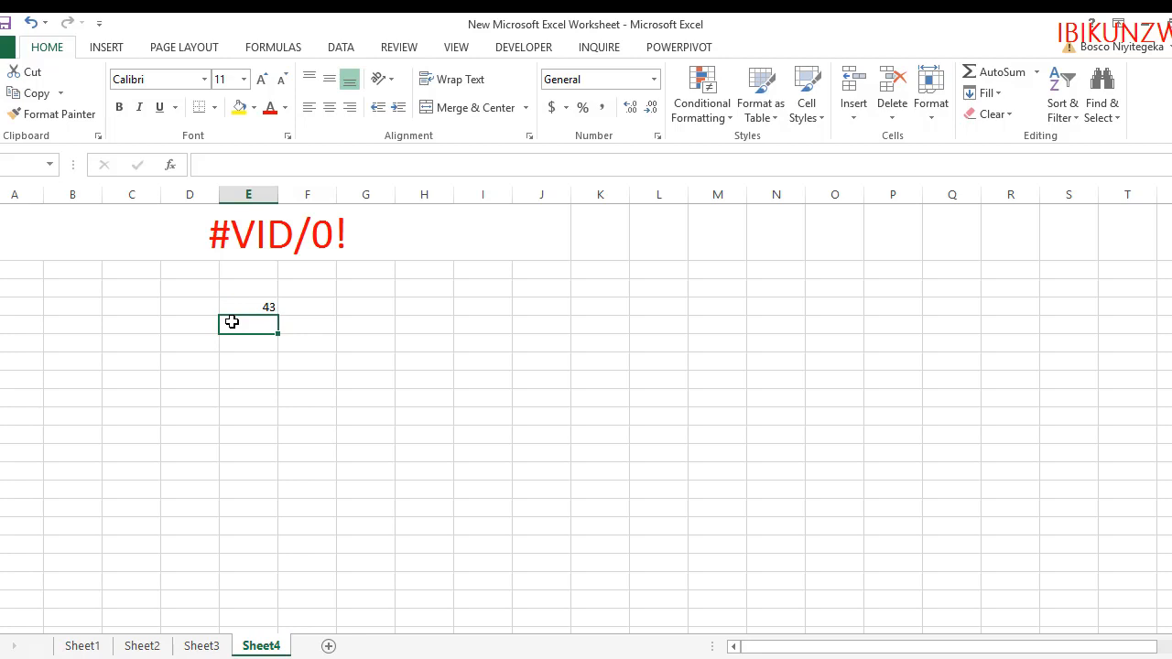
text(0)
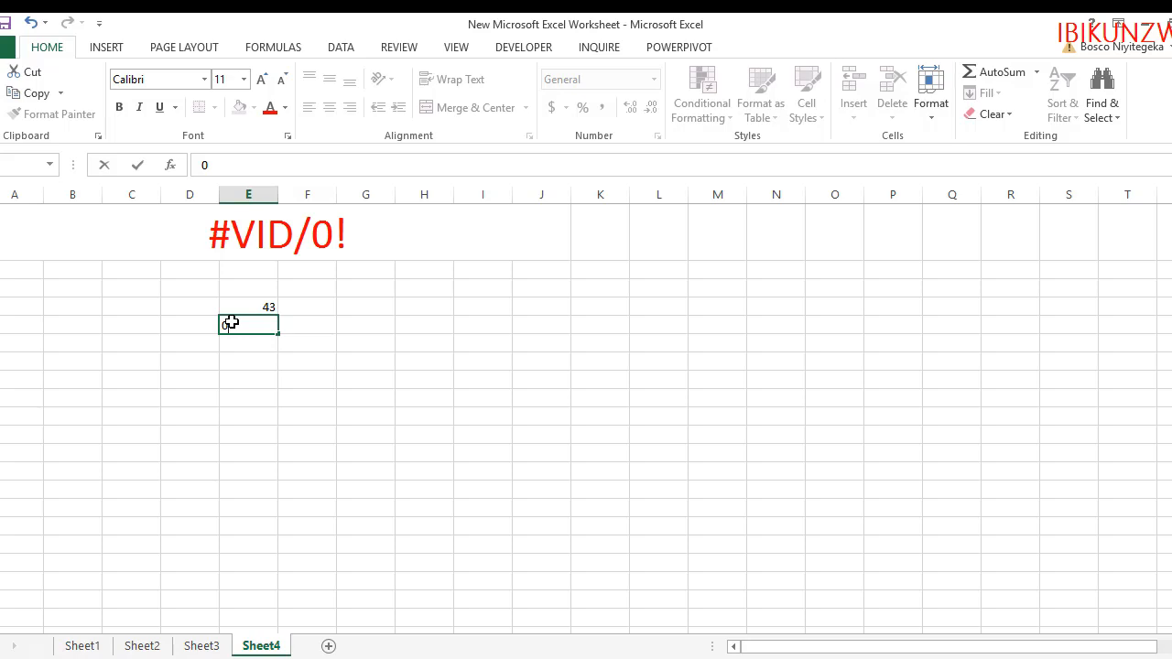
click(254, 402)
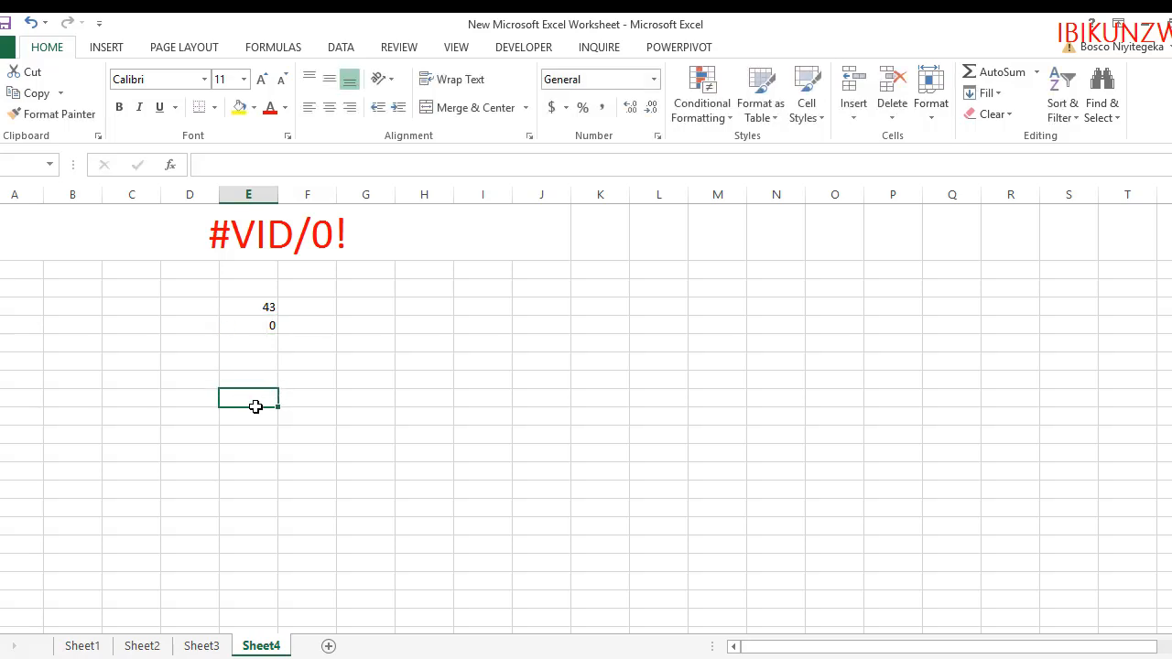
Enter the division formula =E4/E5 in cell G8
click(371, 382)
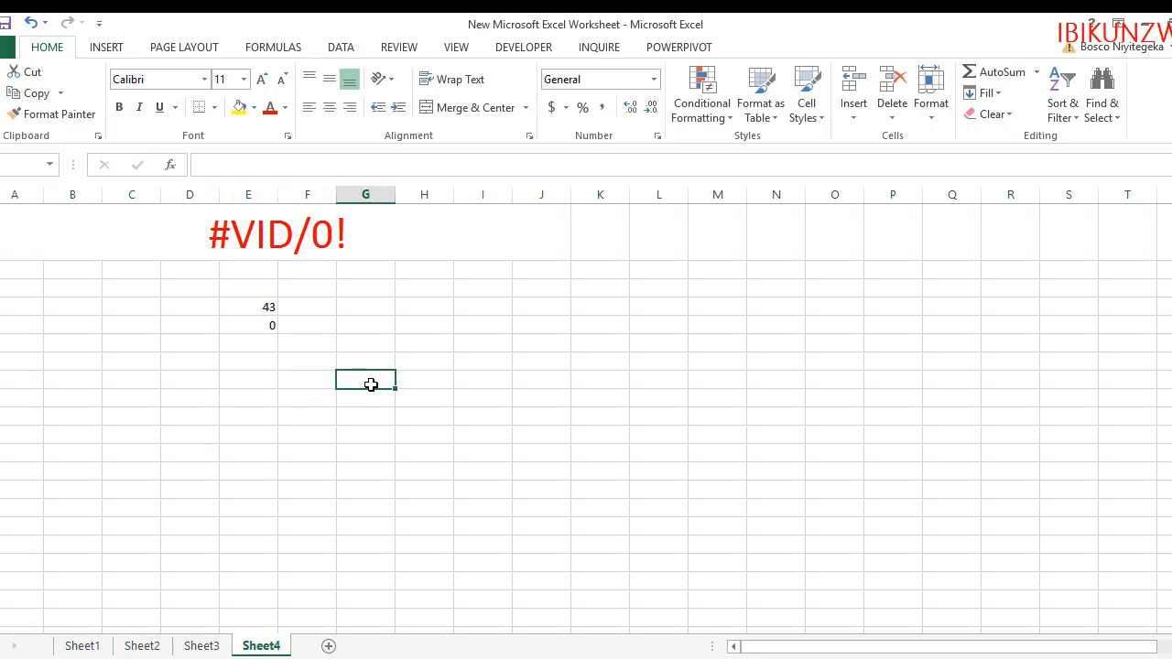
text(=)
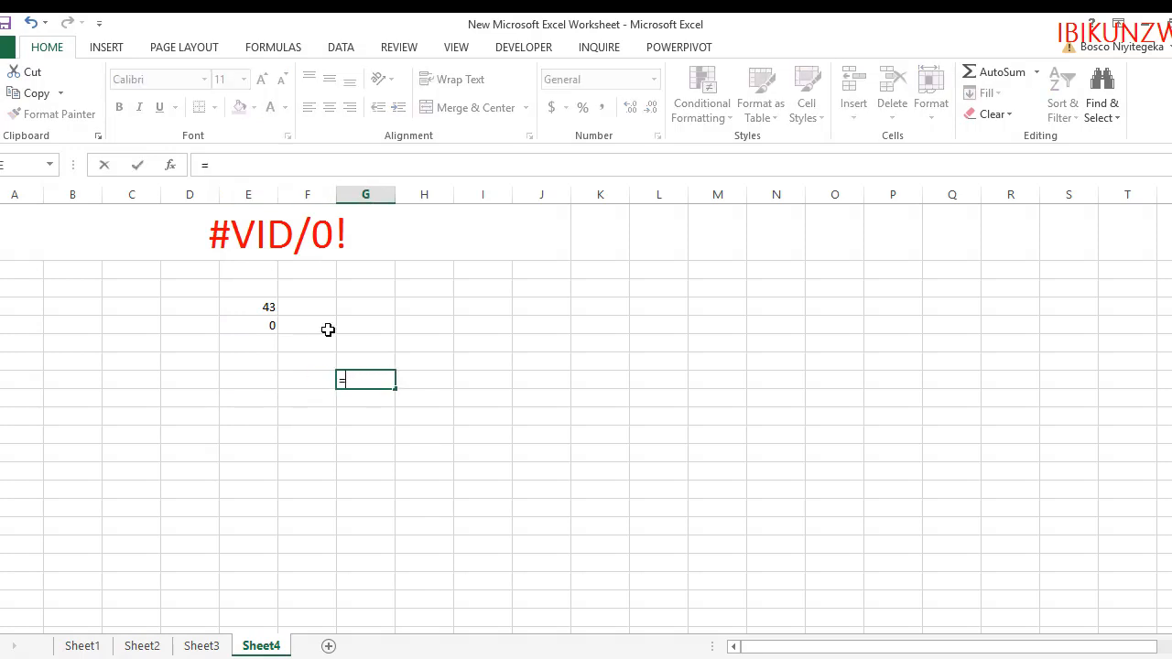
click(267, 305)
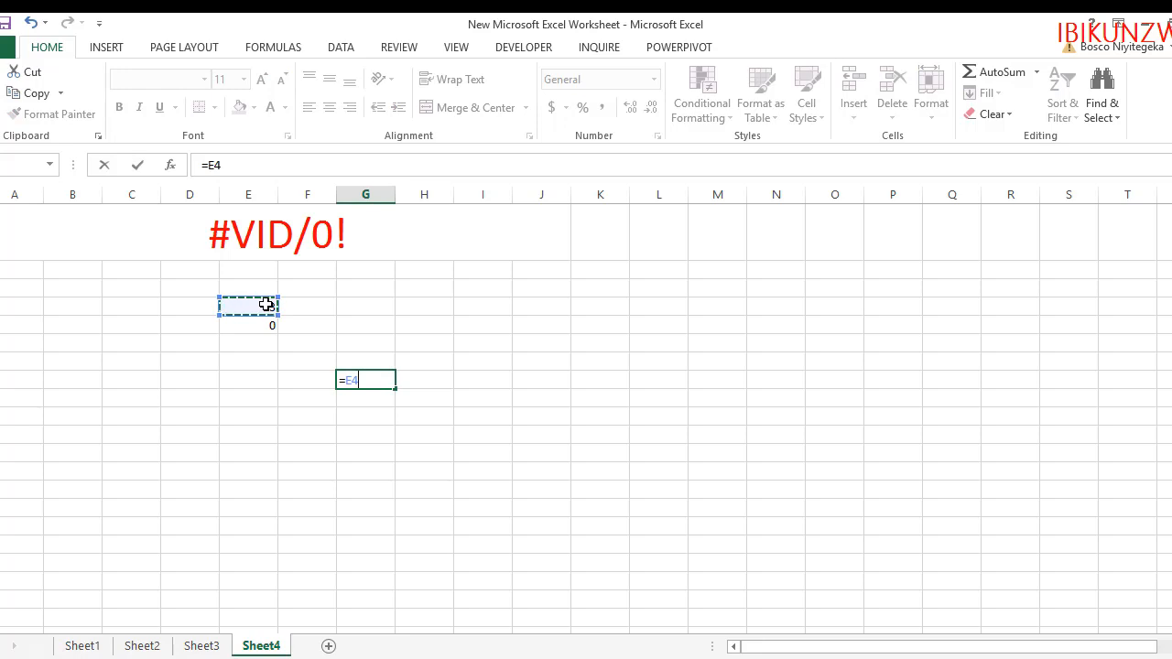
text(/)
click(254, 328)
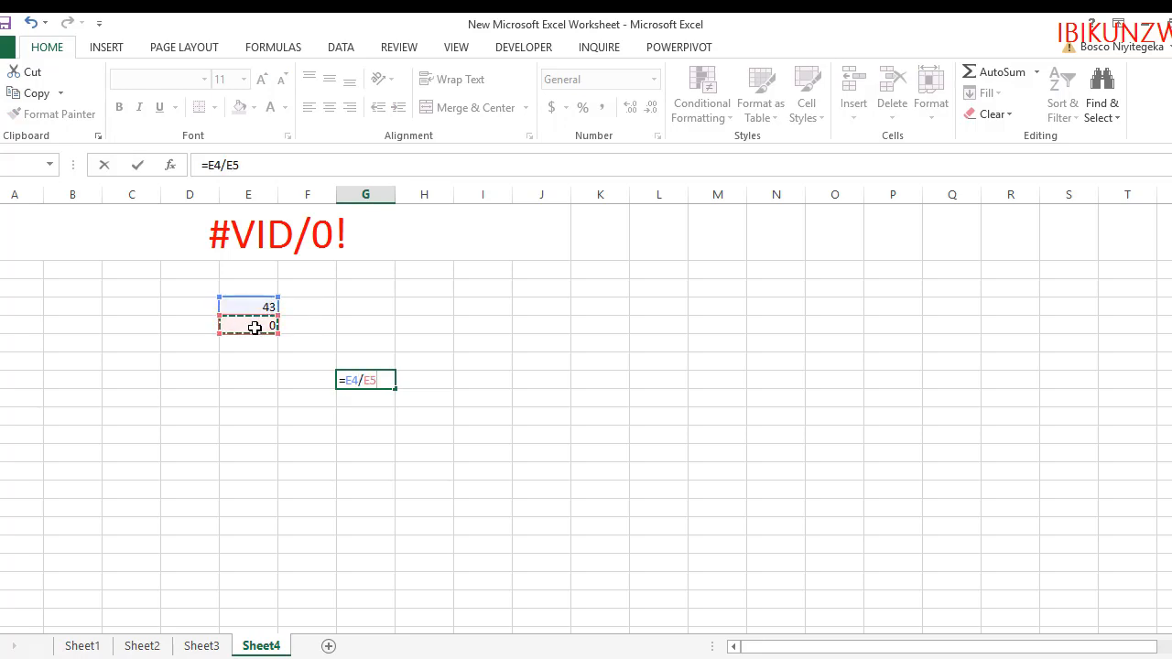
key(Return)
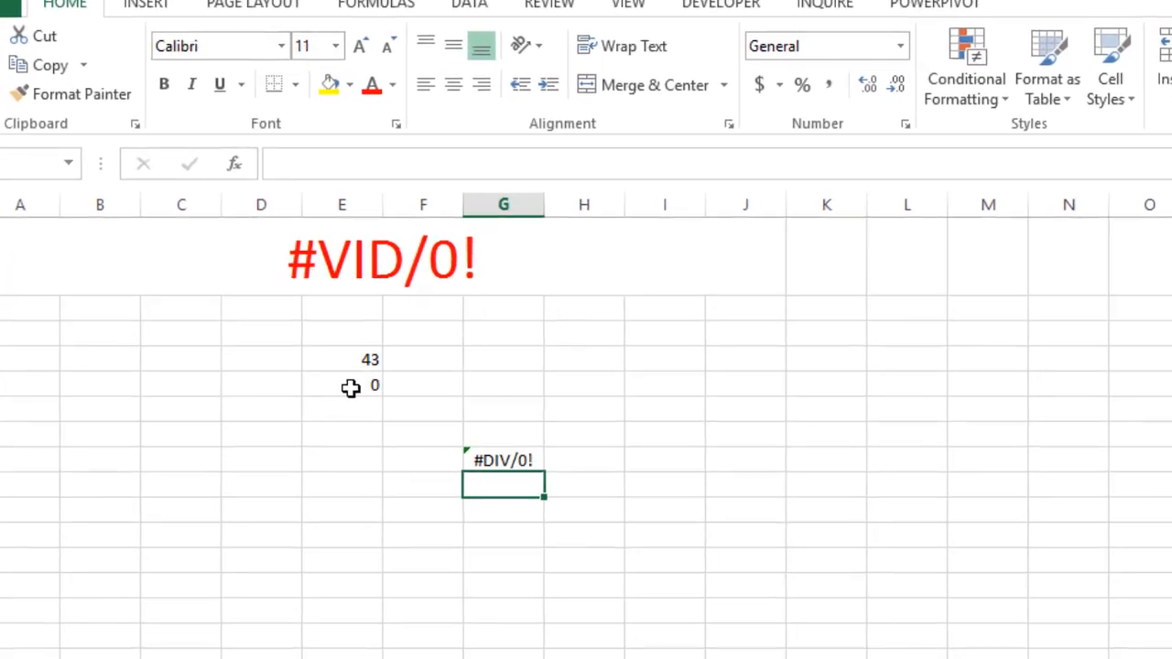
Enlarge the font size of cell G8 to 28
click(526, 466)
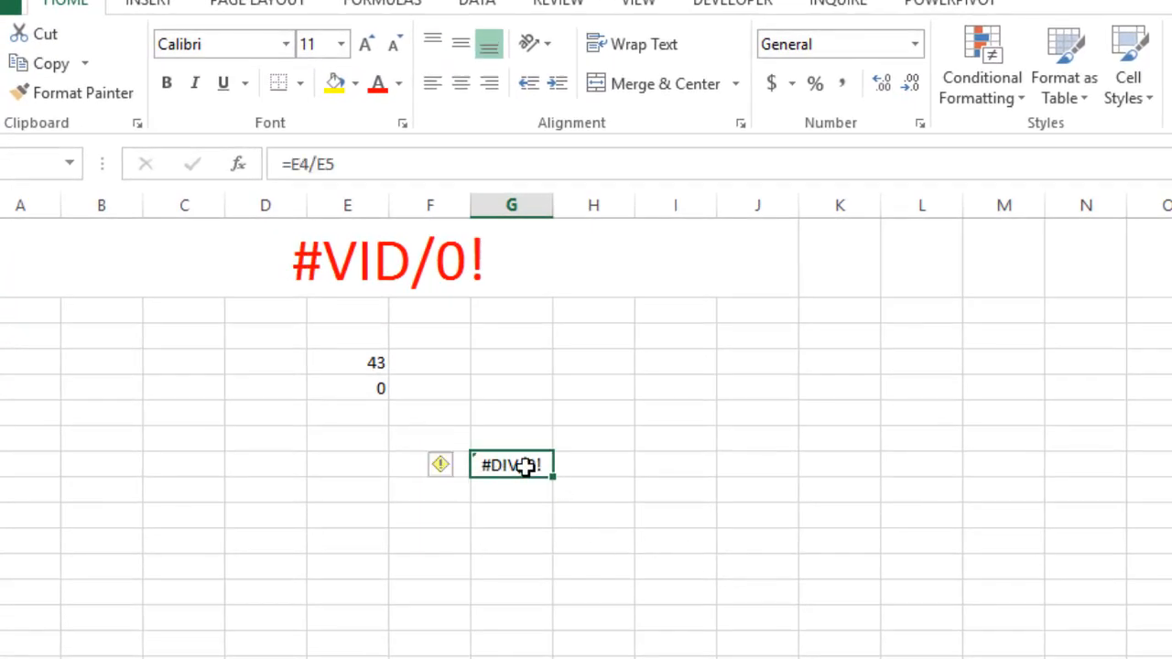
click(364, 48)
click(364, 48)
click(364, 48)
click(363, 47)
click(363, 47)
click(364, 48)
click(364, 48)
click(364, 48)
click(364, 47)
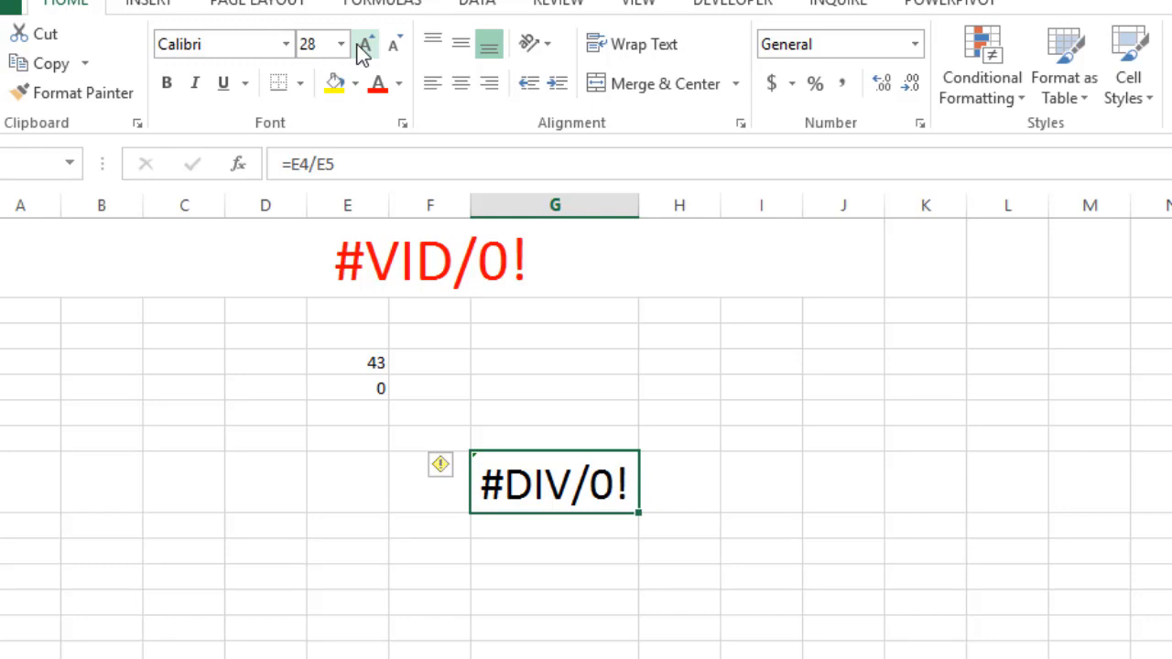
Clear the divisor in cell E5 and check the division formula in cell G8
click(363, 392)
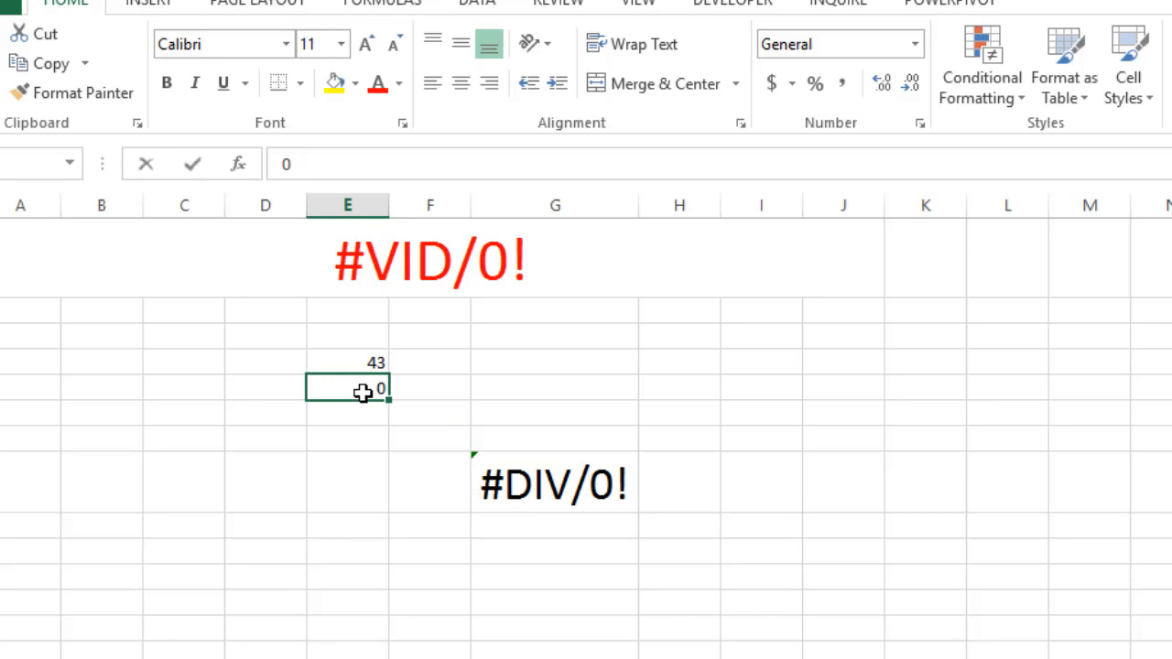
key(BackSpace)
key(Return)
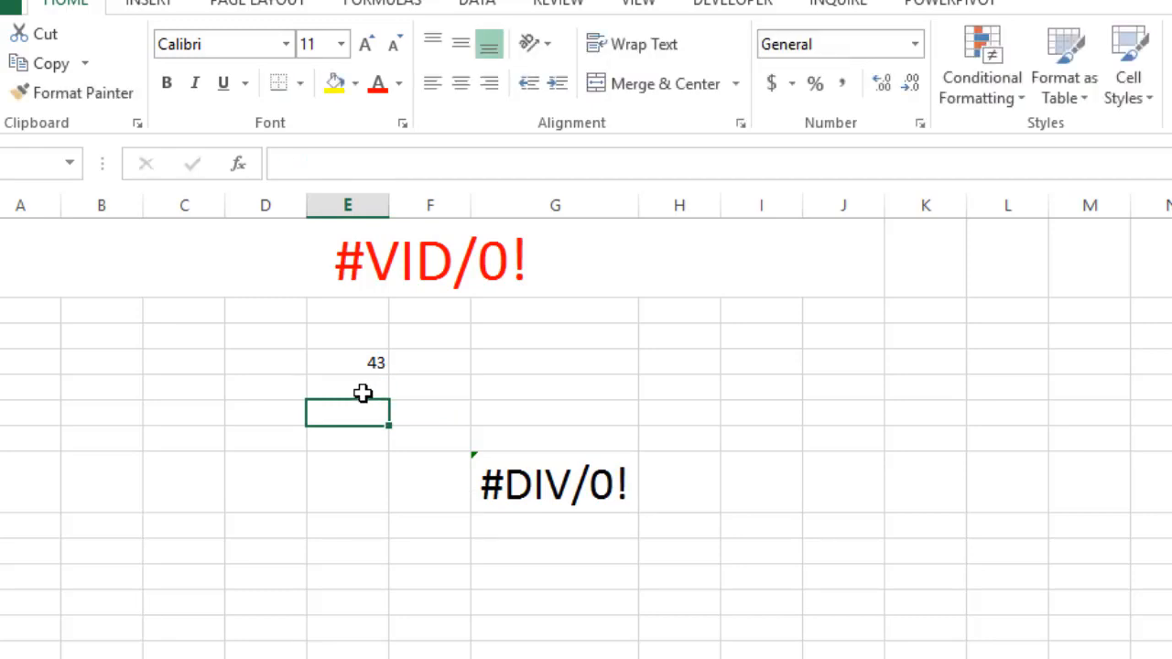
click(385, 495)
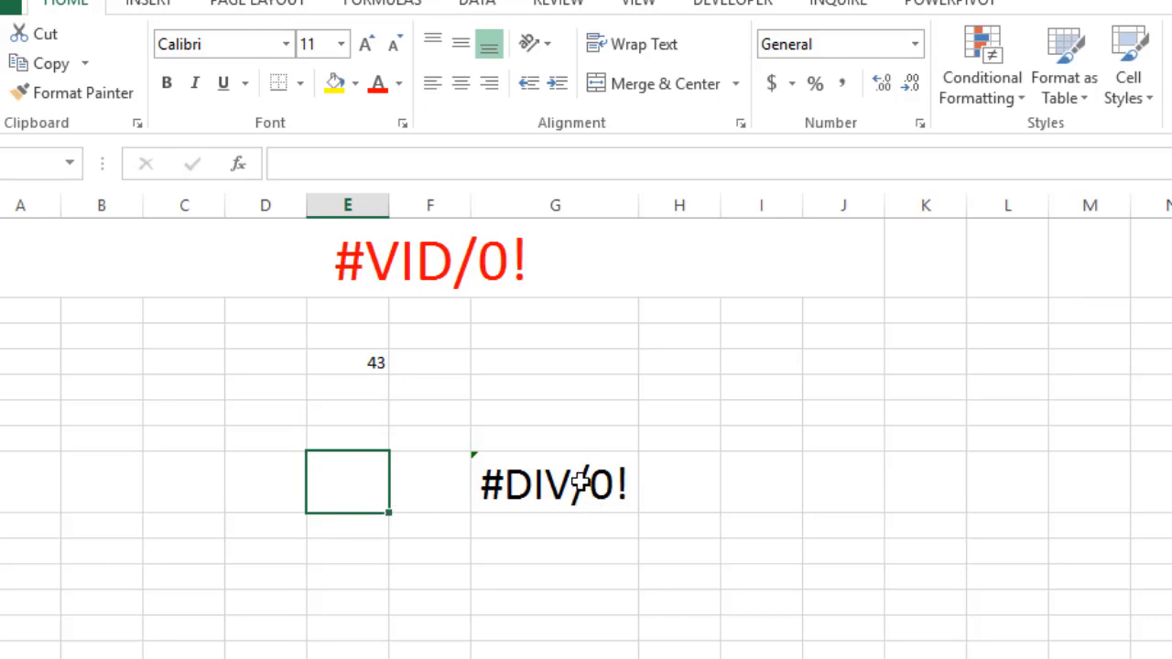
click(580, 485)
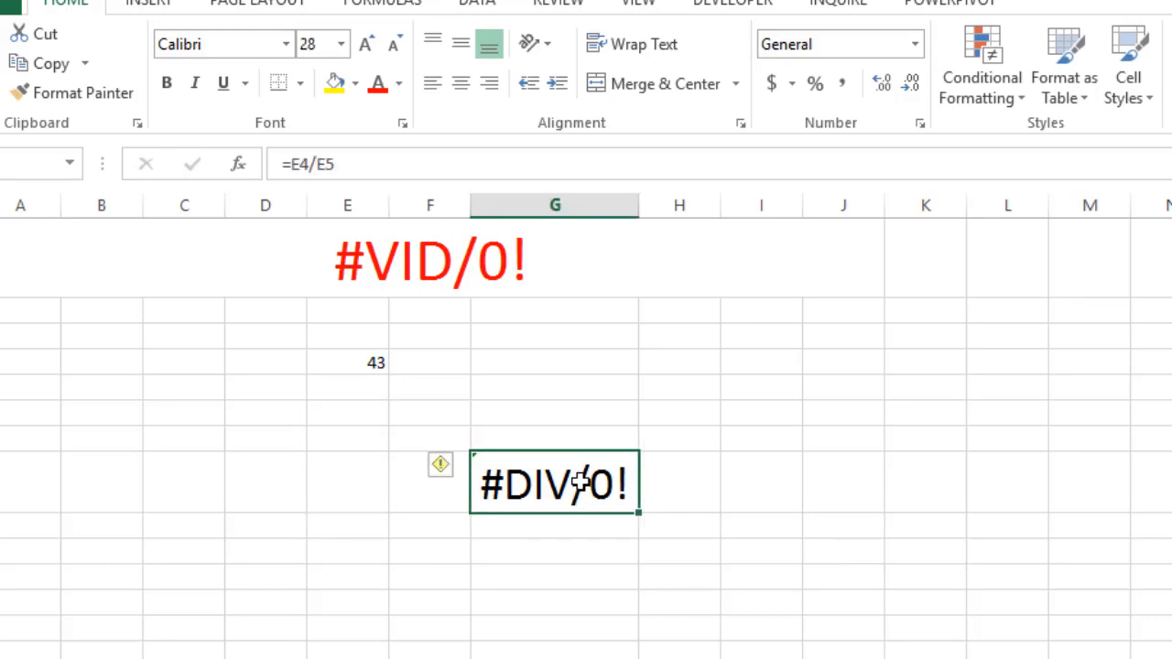
Enter 1 in cell E5 as the divisor
click(372, 394)
text(1)
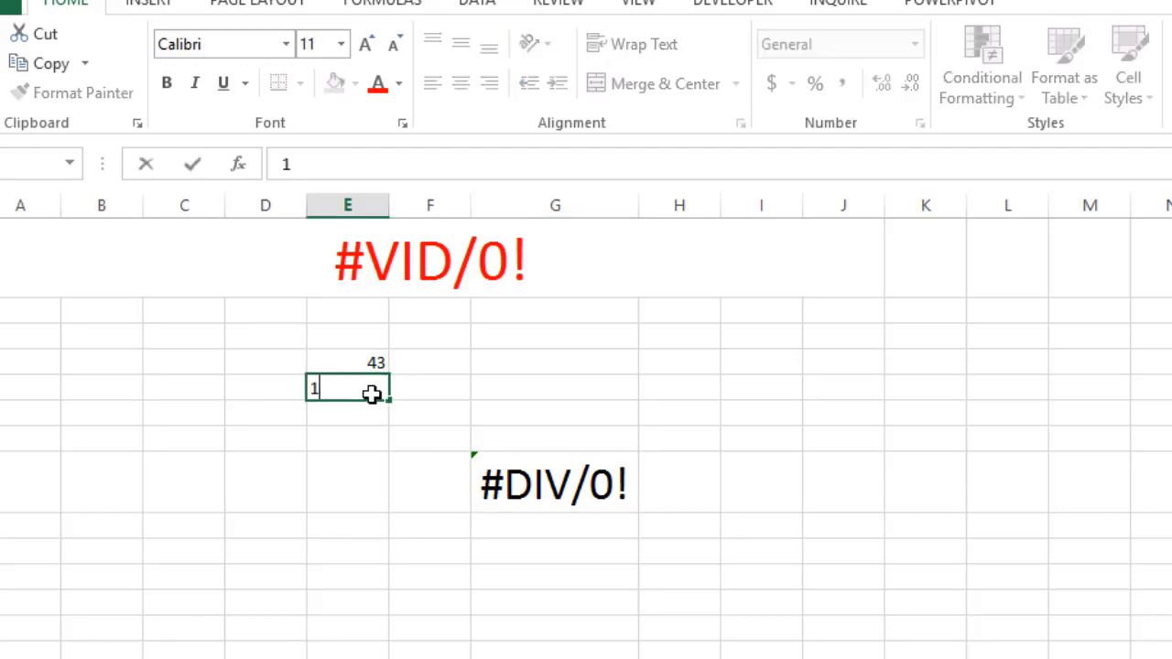
key(Return)
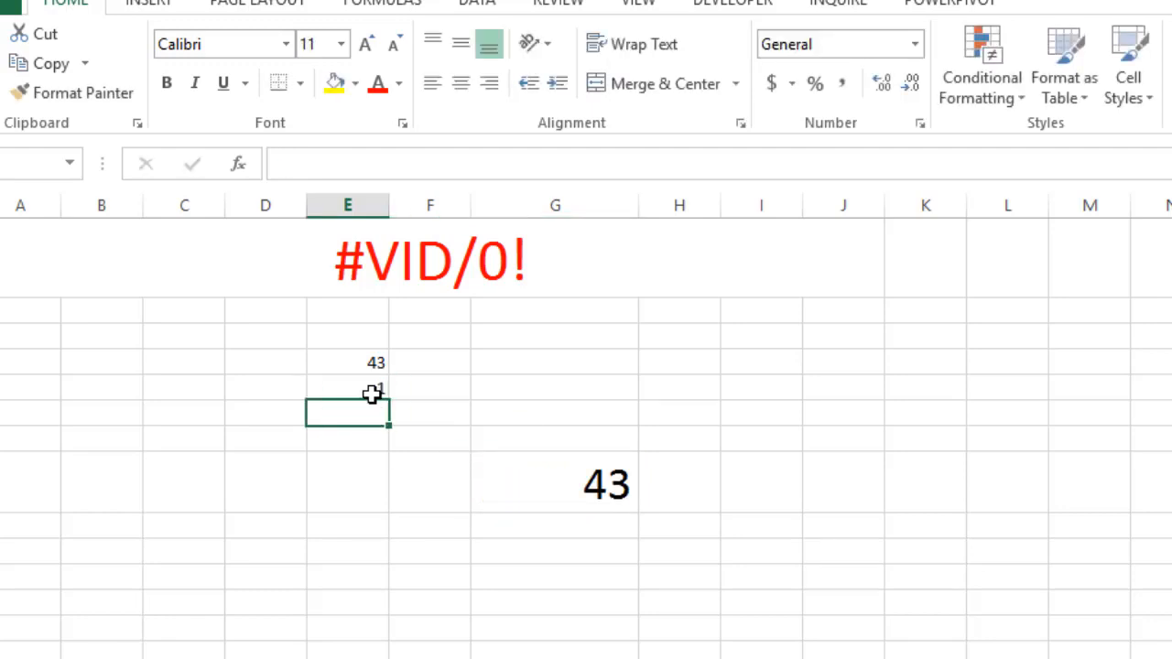
Set the divisor in cell E5 back to 0
click(360, 392)
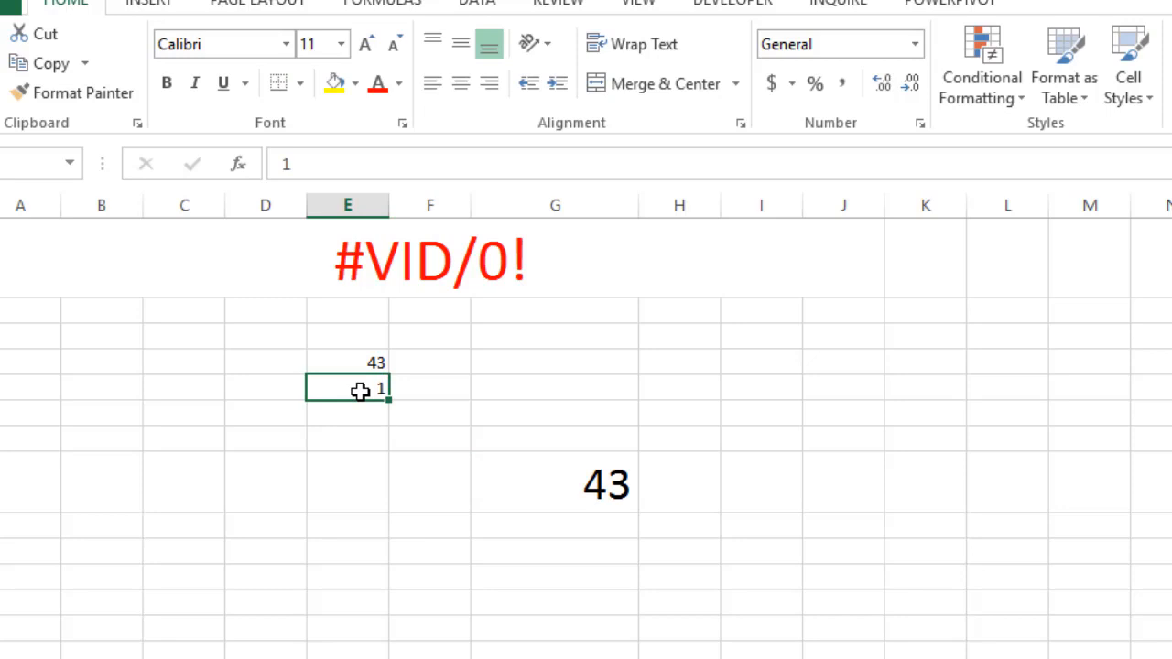
text(0)
key(Return)
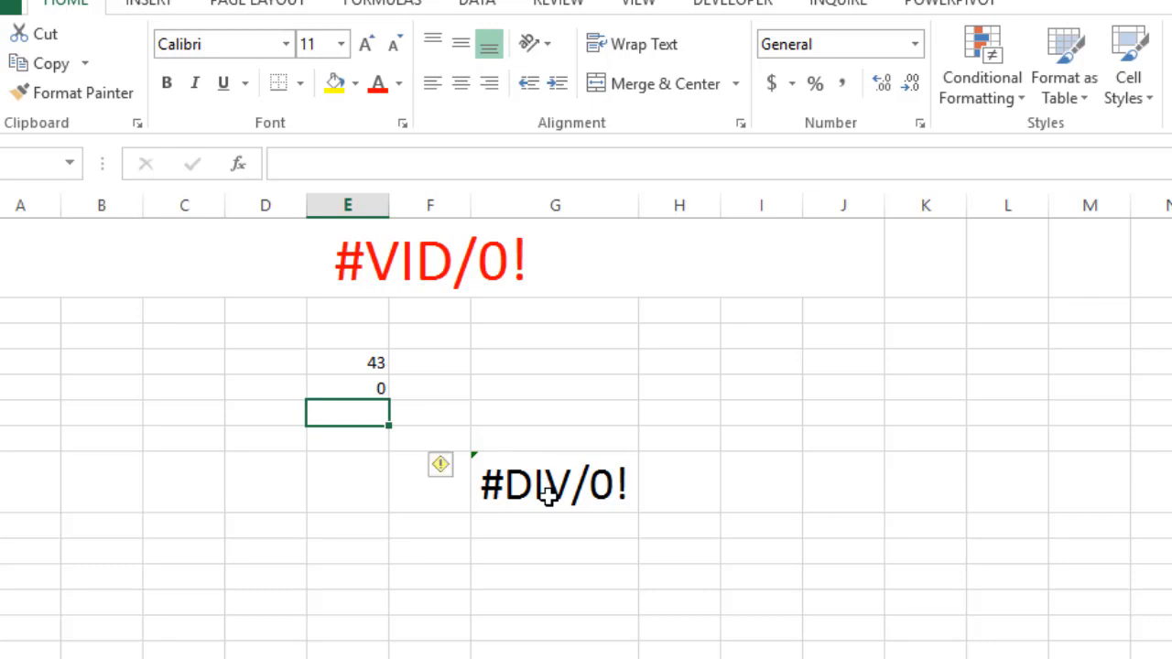
Rework the division formula in cell G8 with IF, testing E5=0, giving empty text "" when true and E4/E5 otherwise
click(547, 493)
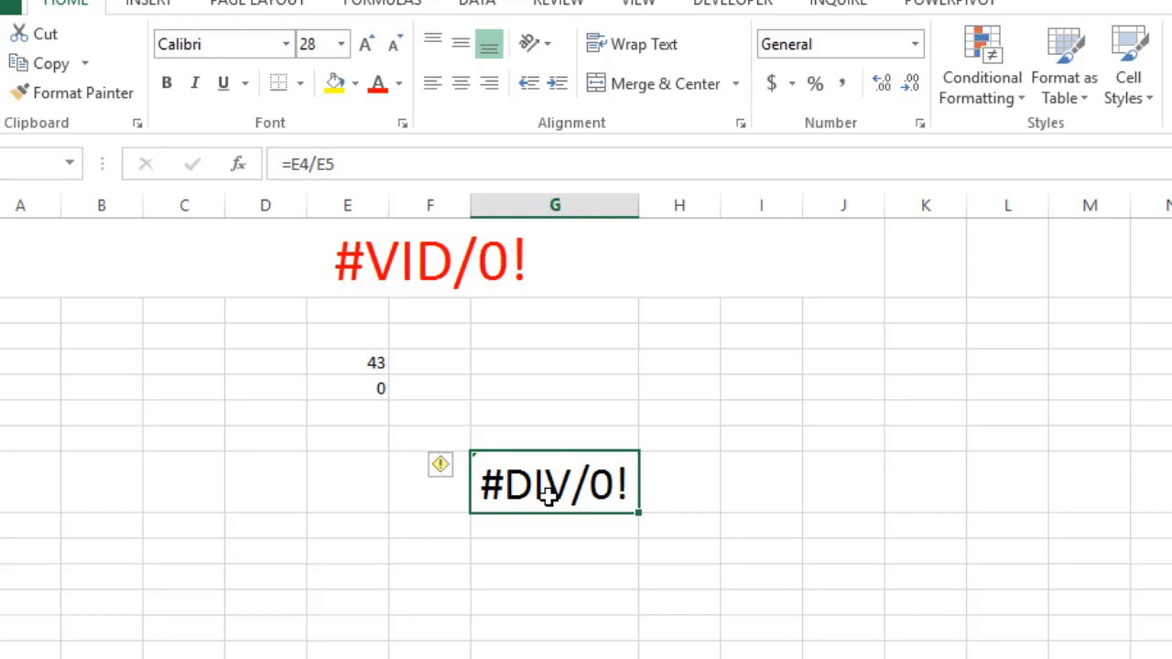
click(295, 164)
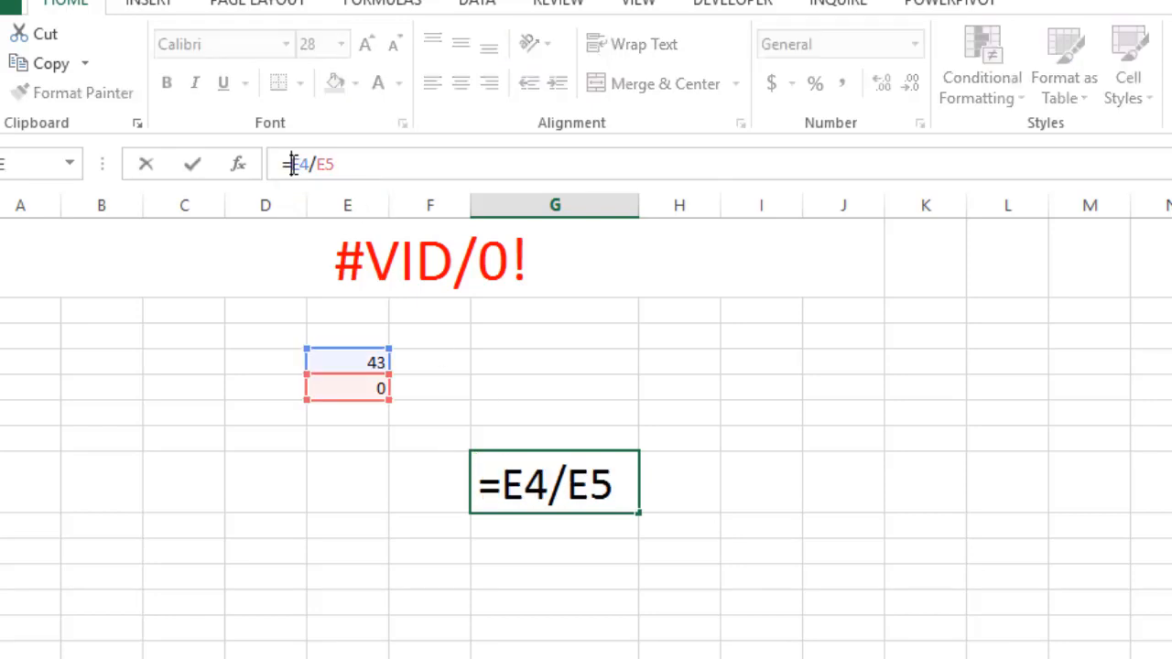
text(IF)
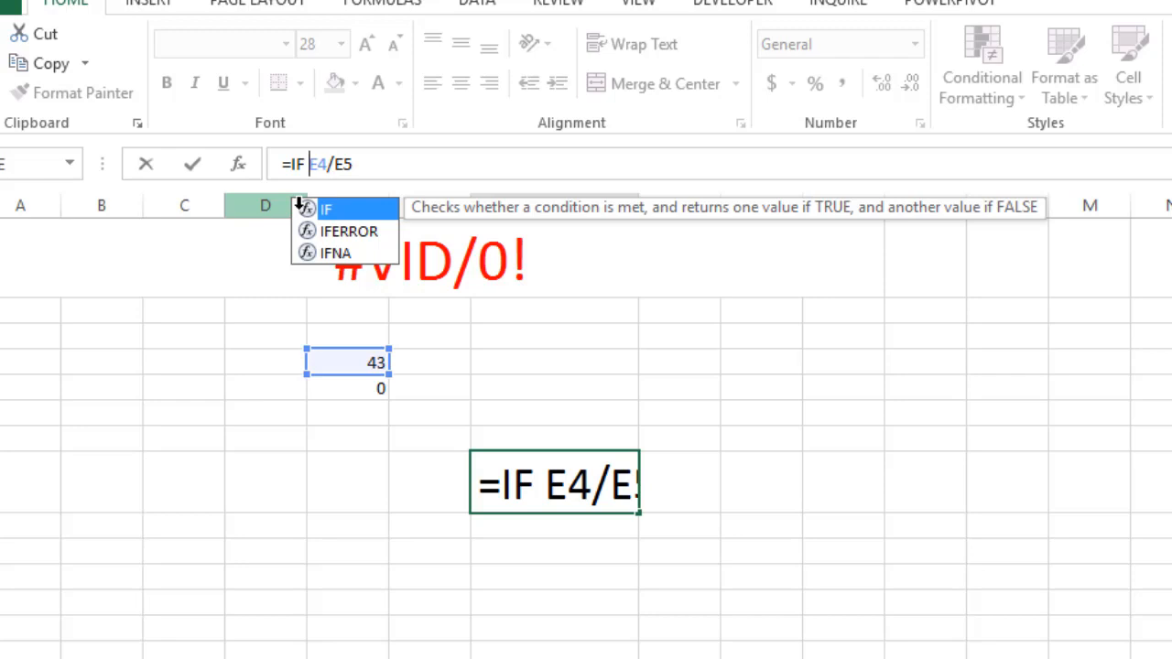
click(351, 385)
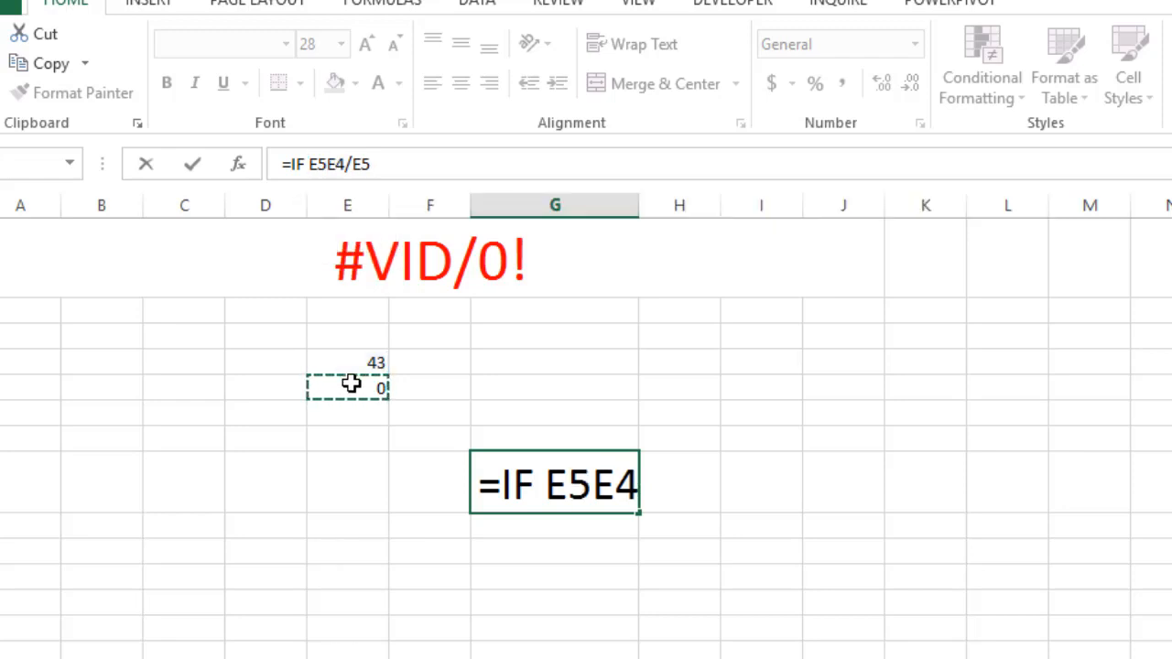
text(=0)
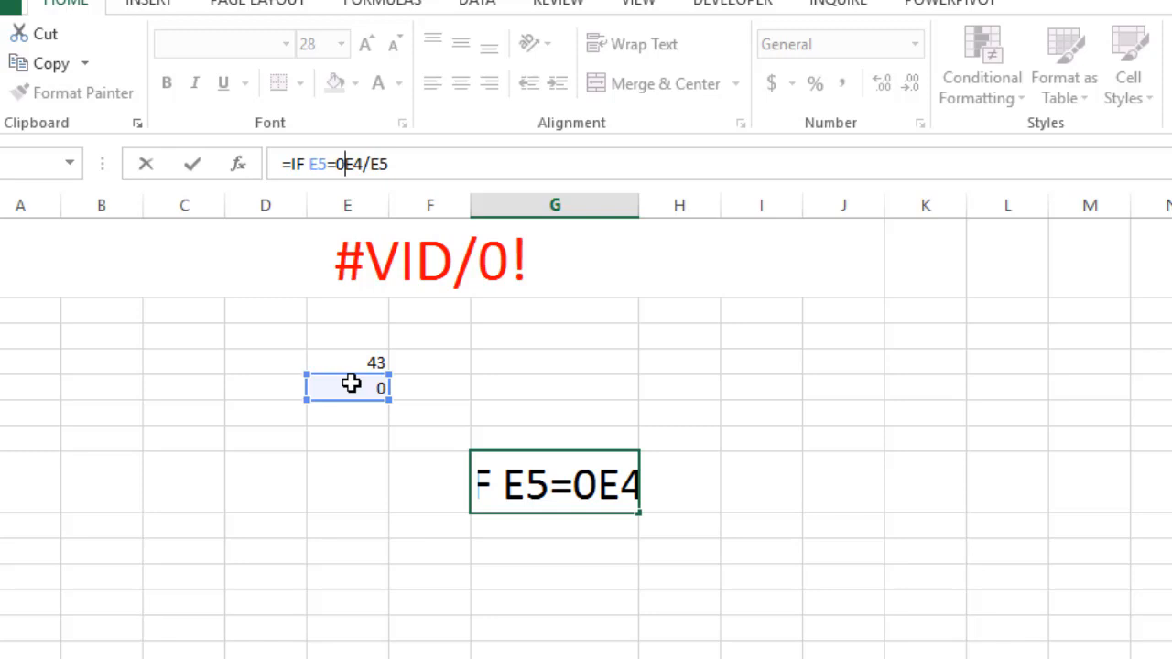
text(, )
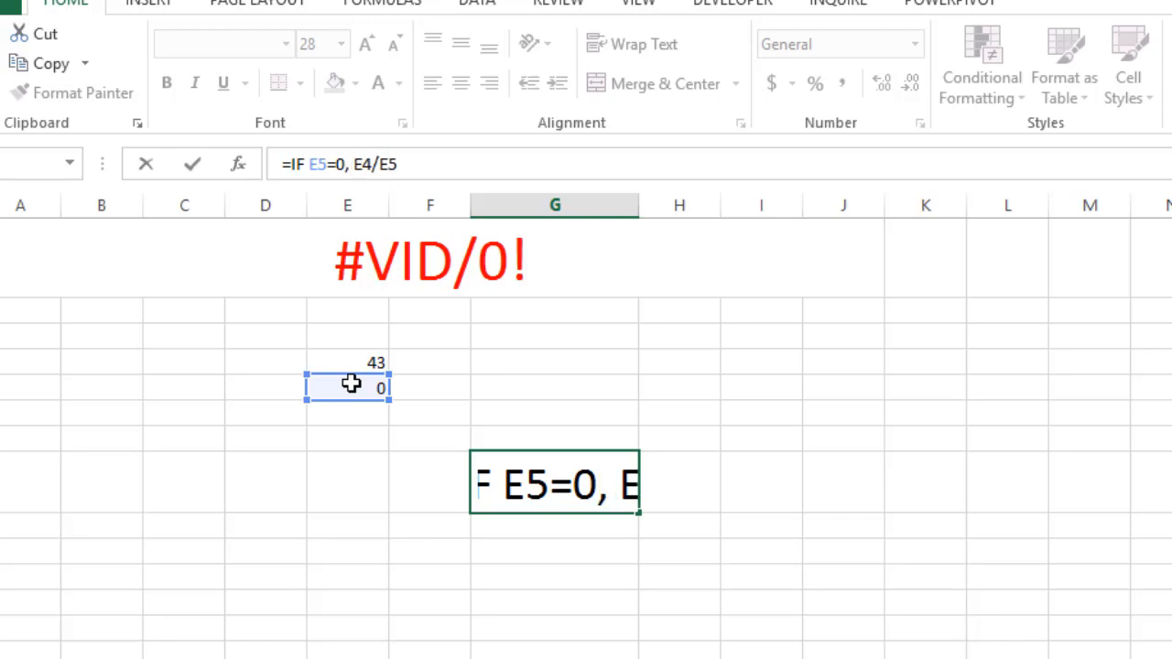
text("")
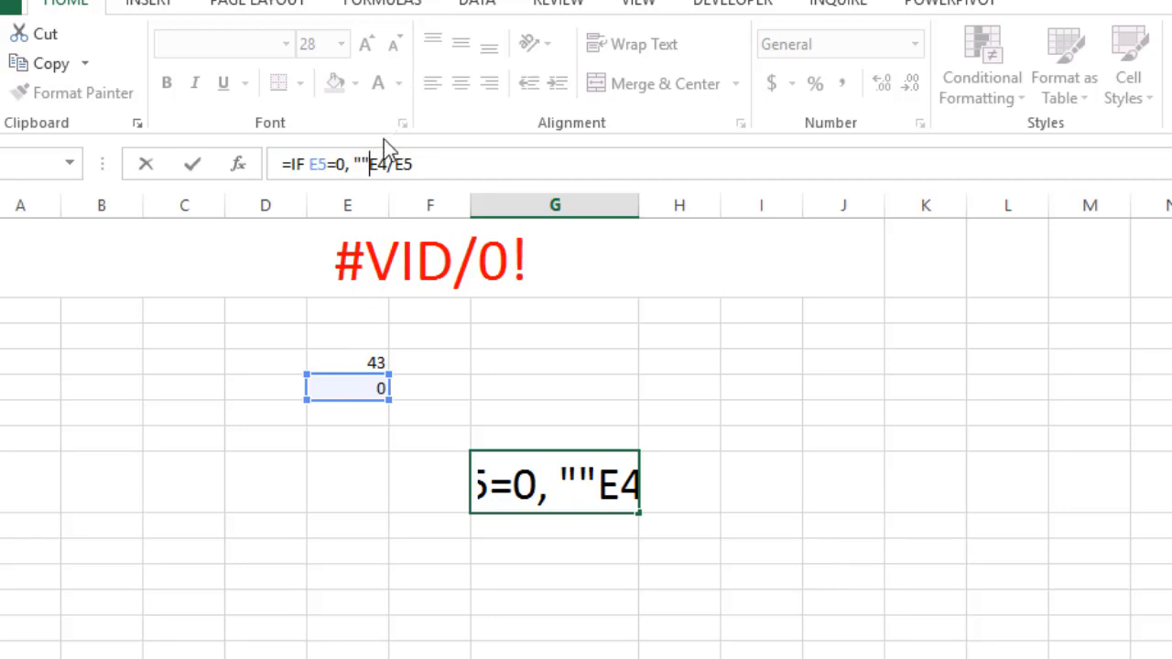
text(,)
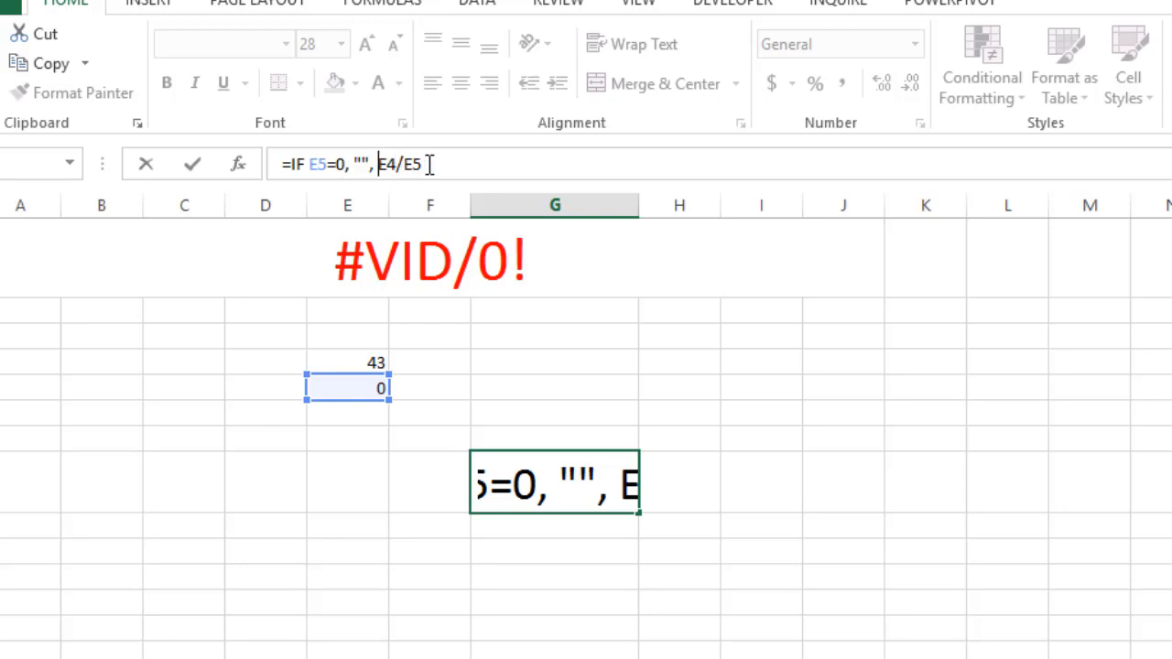
Enclose the IF arguments in parentheses and enter the formula =IF( E5=0, "", E4/E5) in cell G8
click(313, 161)
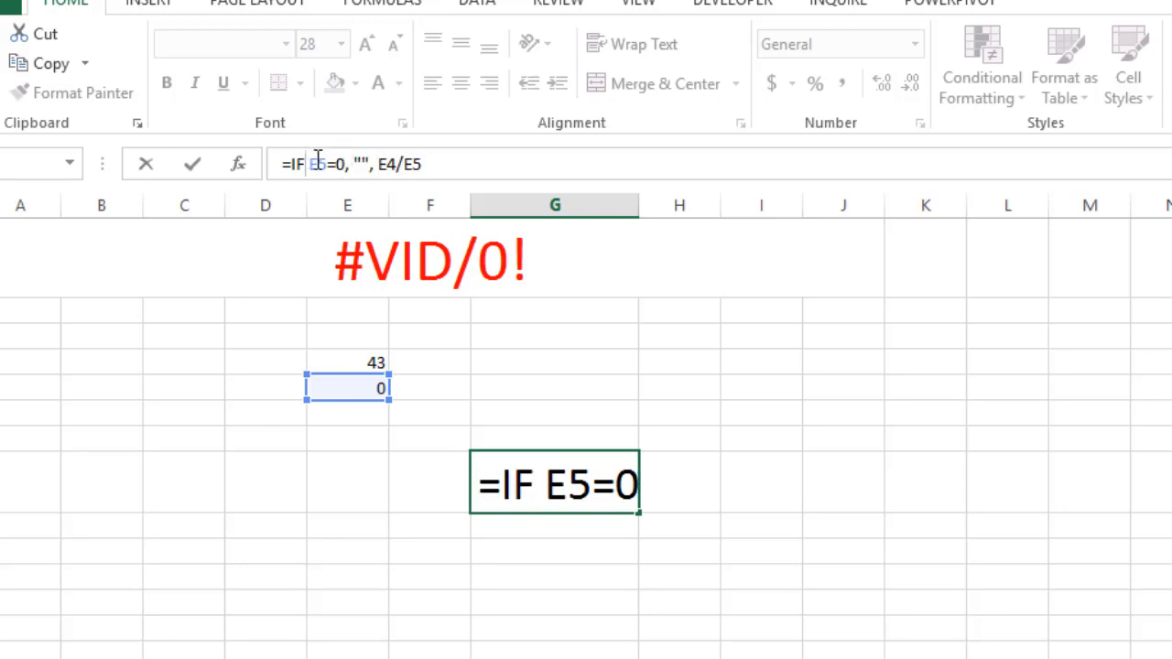
text(()
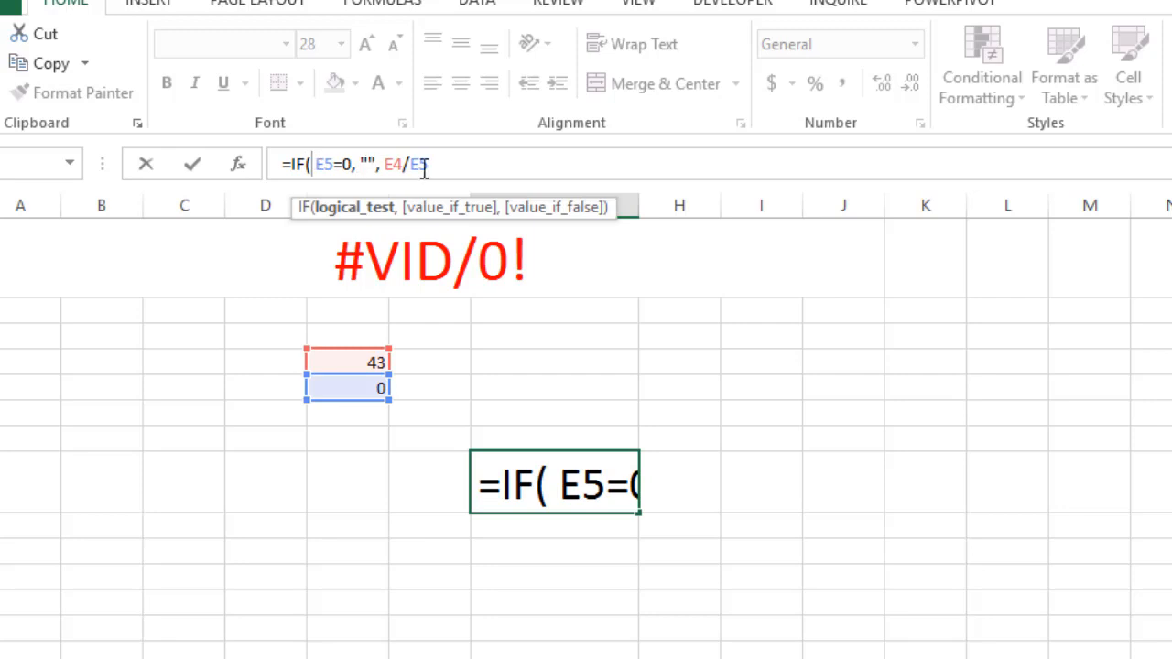
click(441, 164)
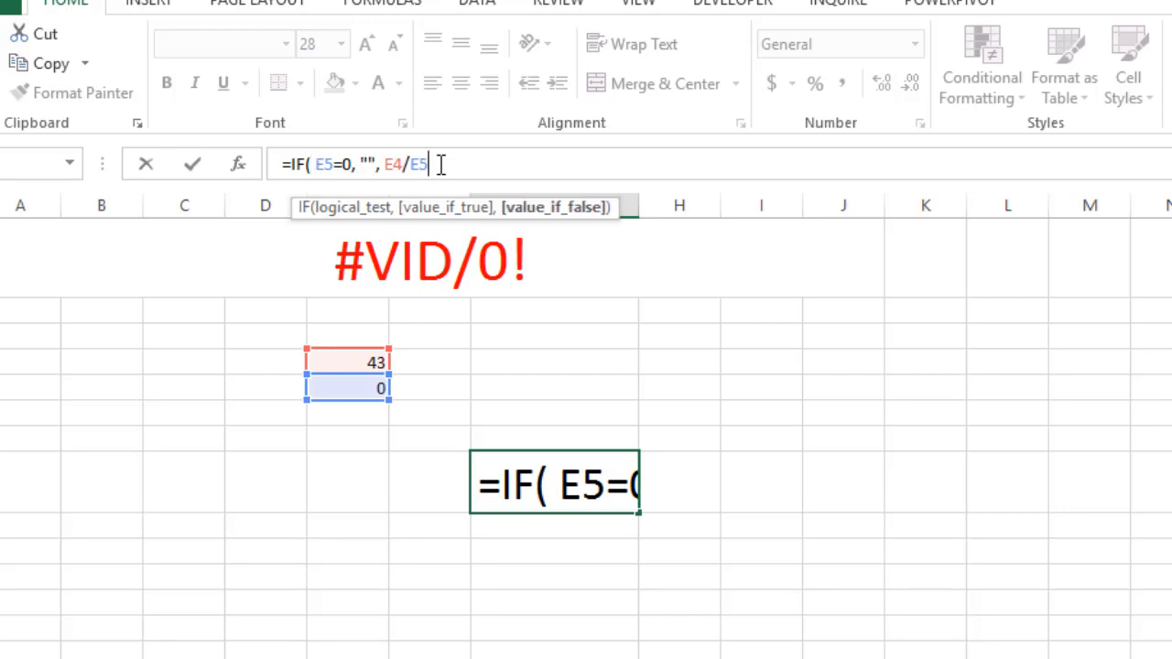
text())
key(Return)
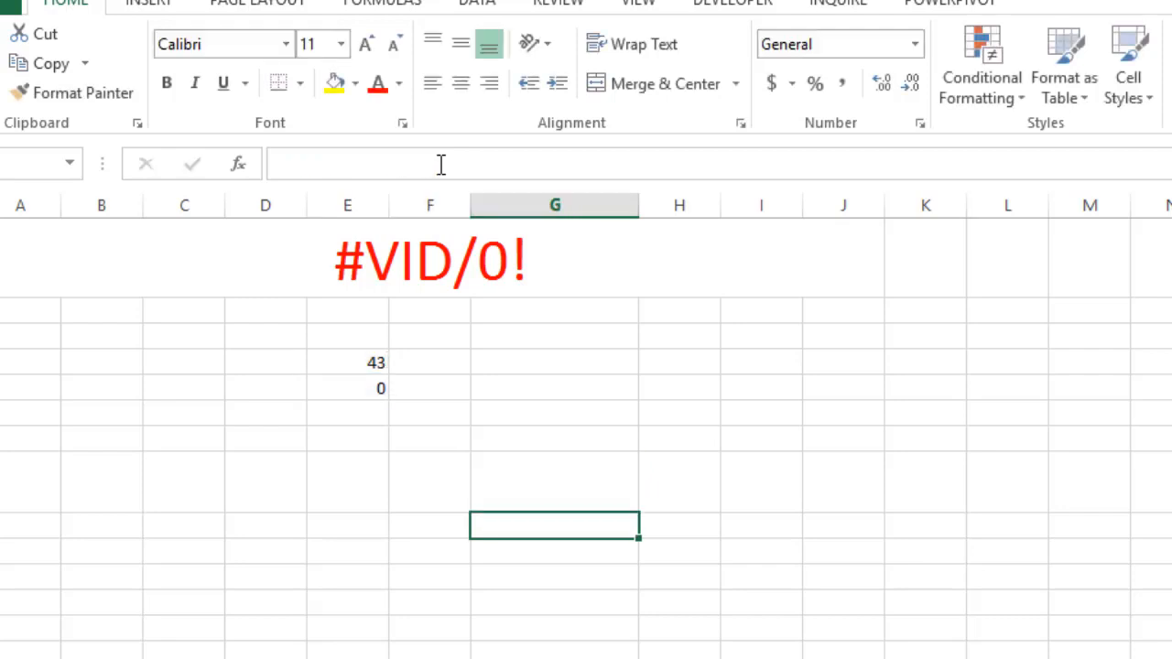
Check the IF formula in cell G8 against the divisor in cell E5
click(573, 478)
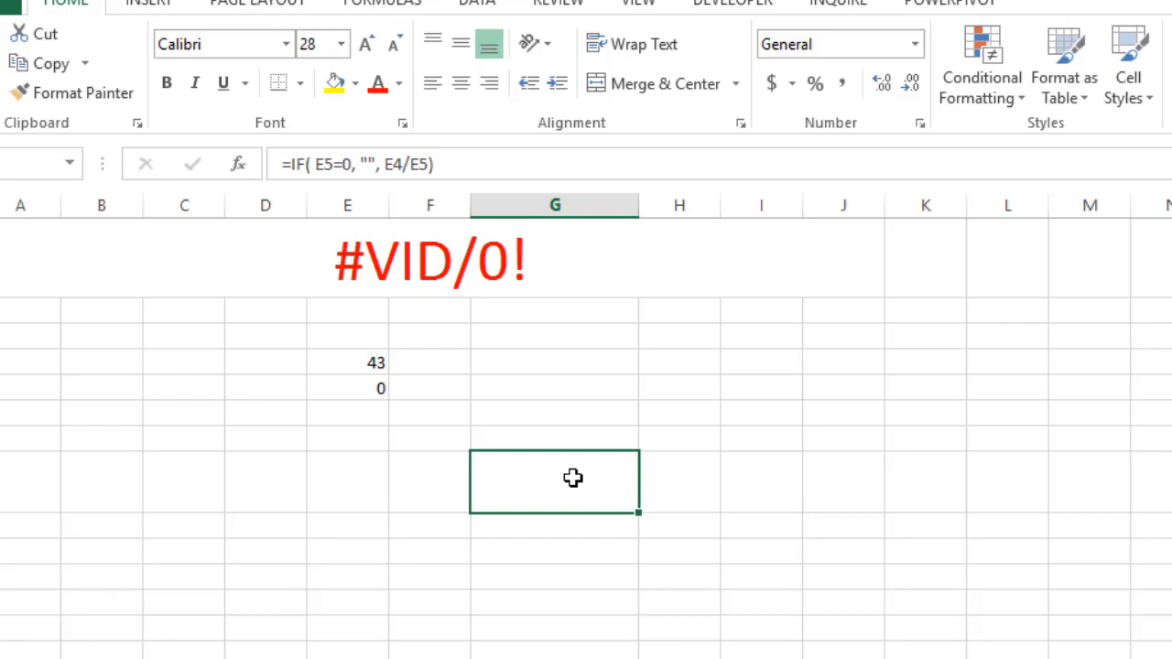
click(349, 418)
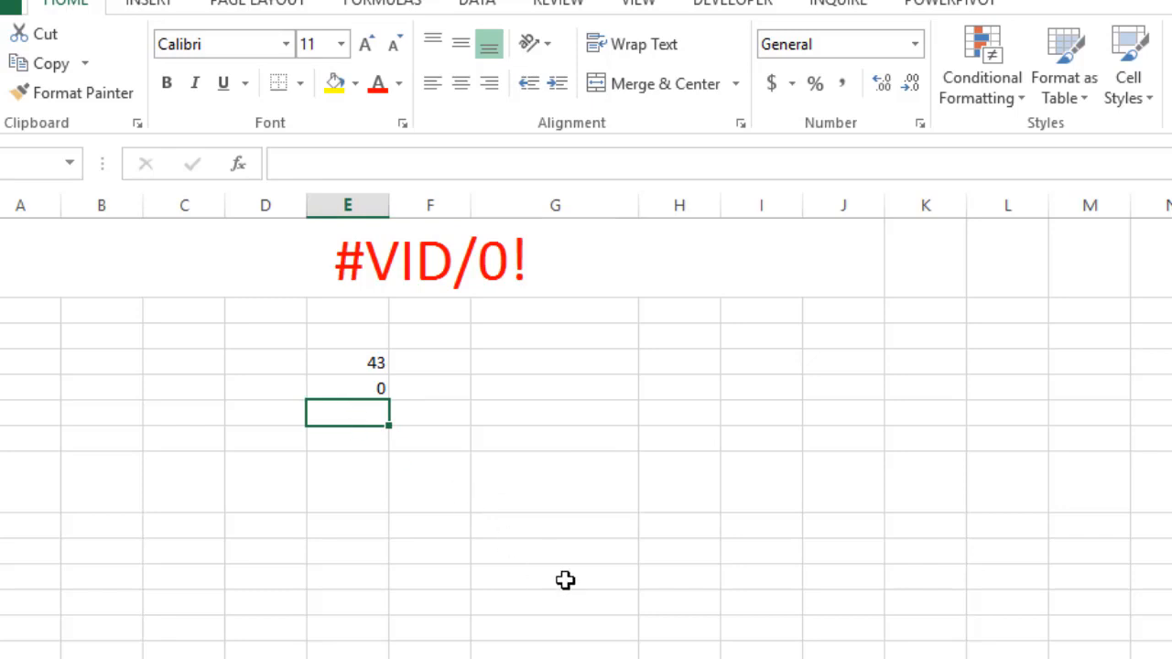
click(516, 501)
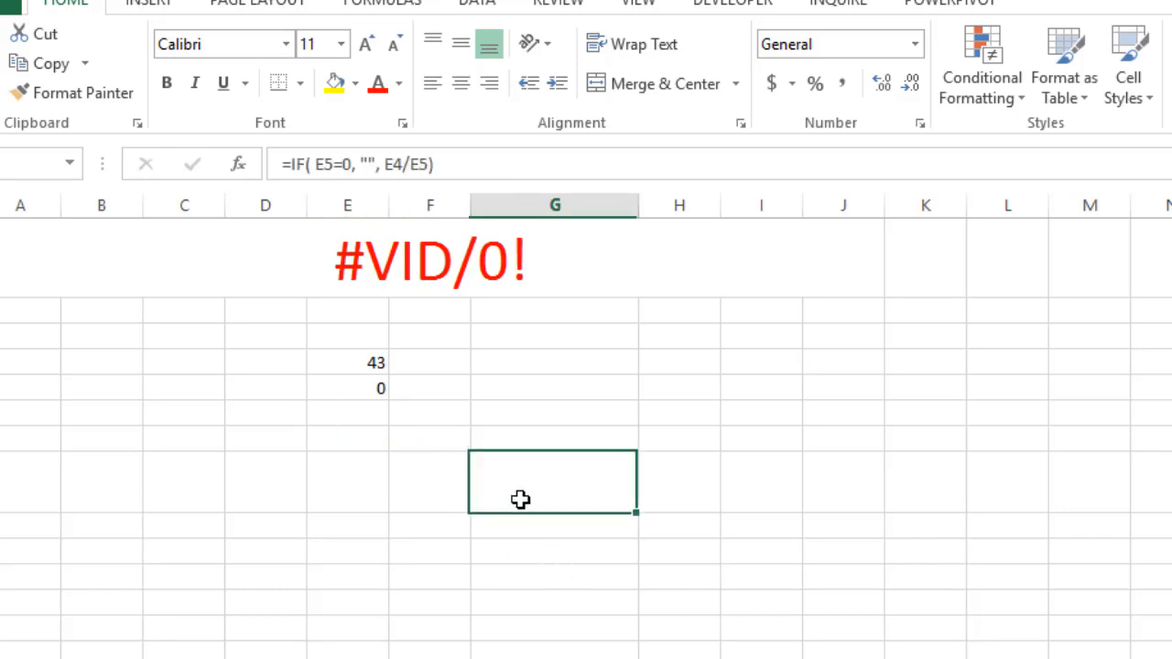
click(364, 384)
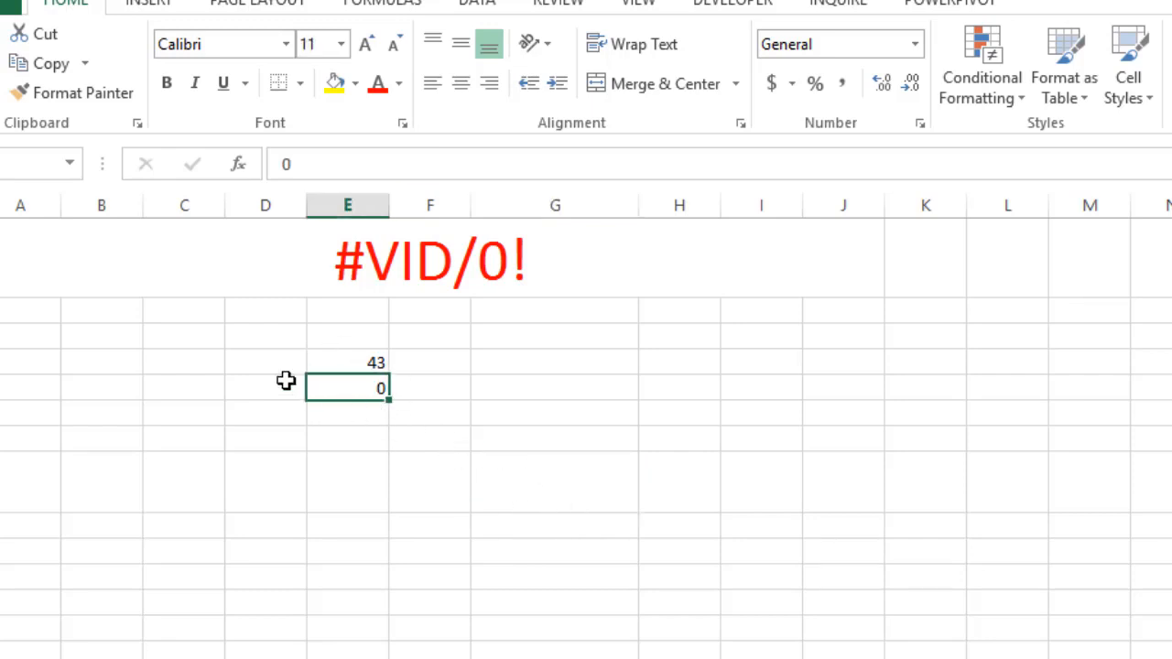
click(250, 361)
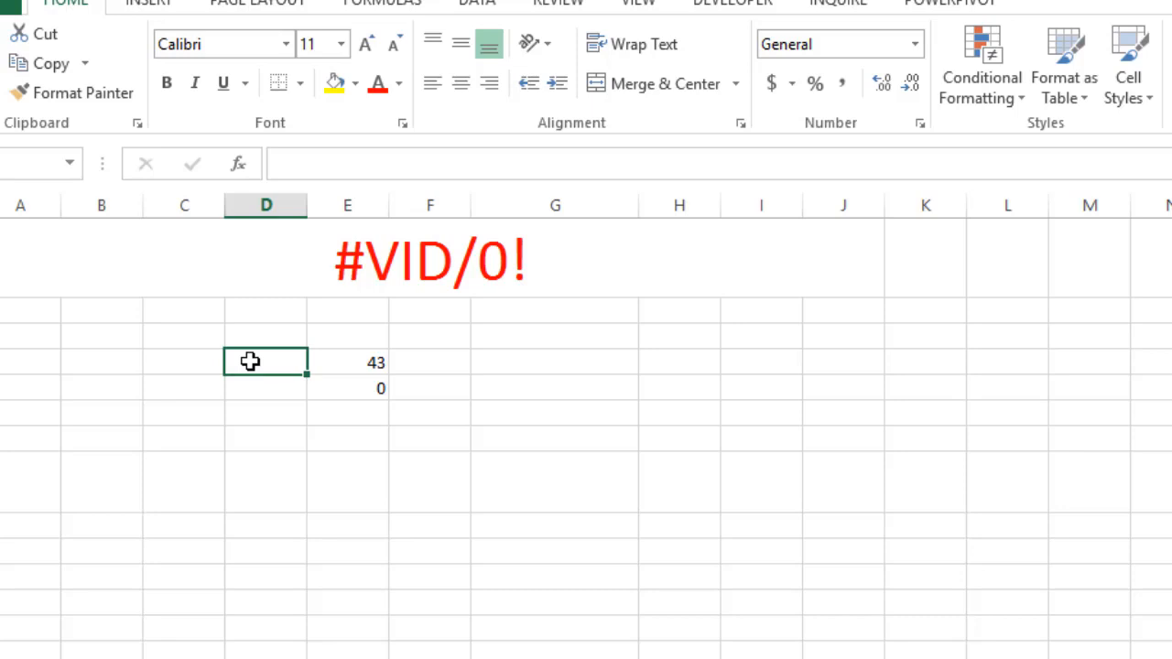
Review the full IF formula in cell G8
click(594, 492)
drag(458, 164, 262, 168)
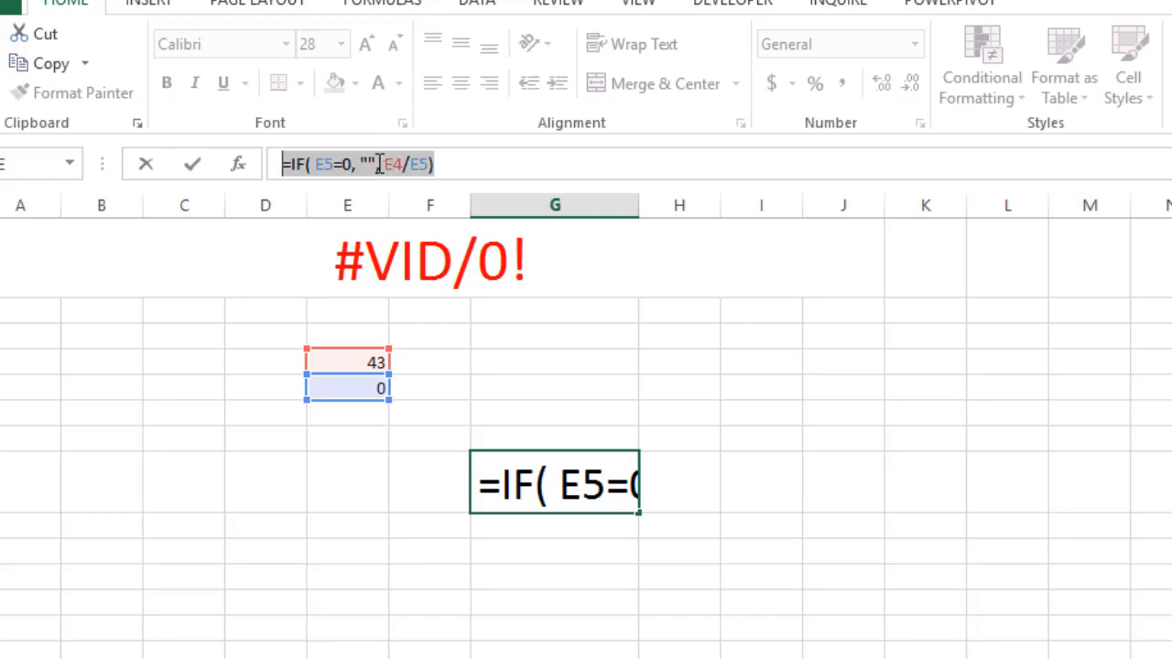
click(443, 166)
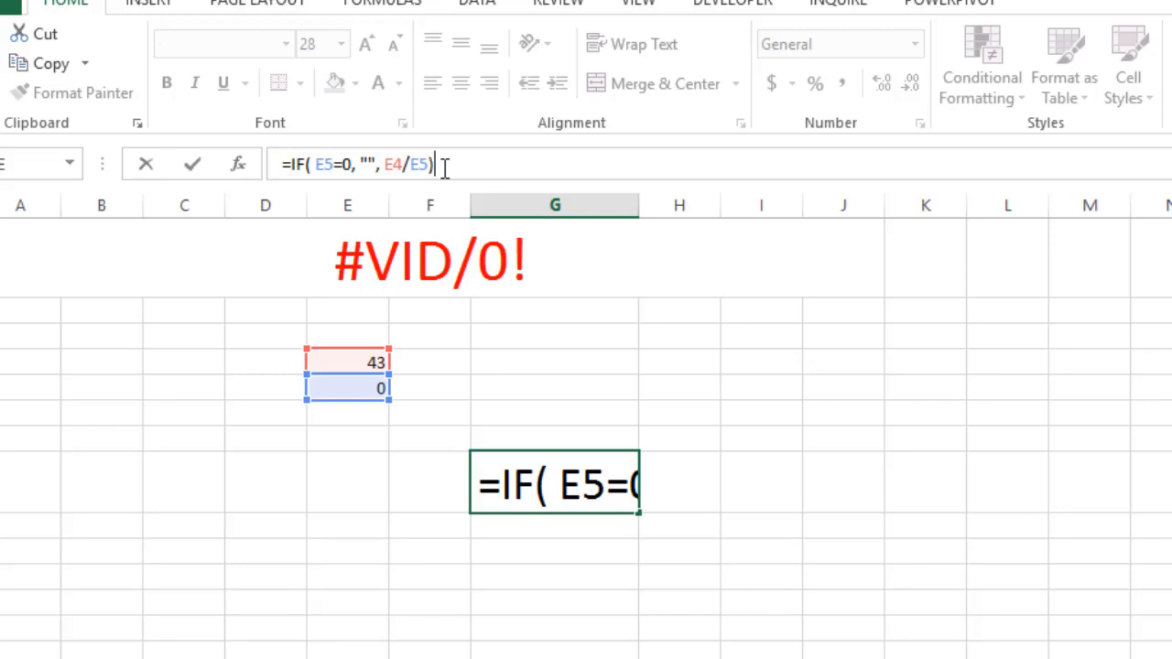
Enter the title #REF! in cell A1 of a blank worksheet
click(539, 645)
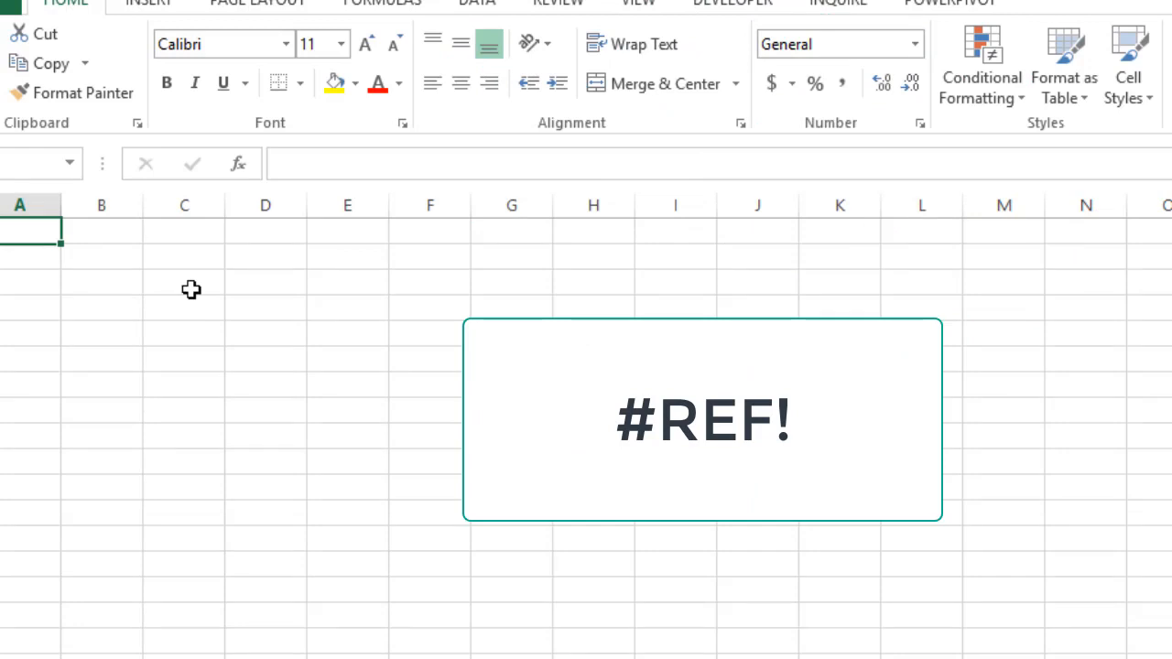
text(#REF)
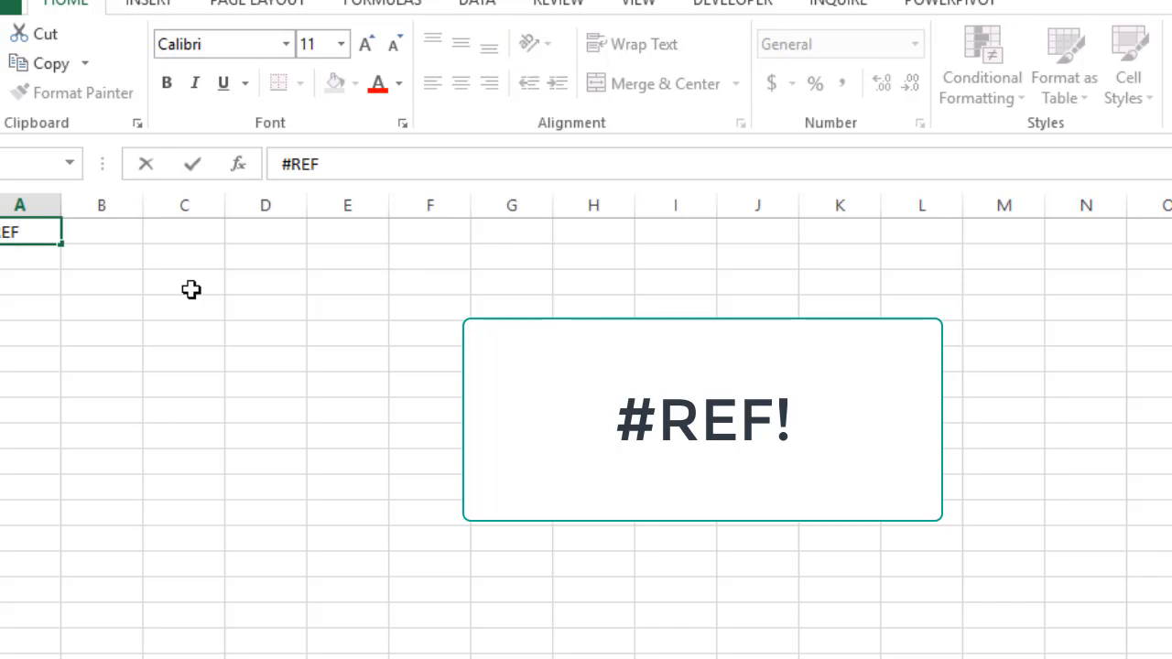
text(!)
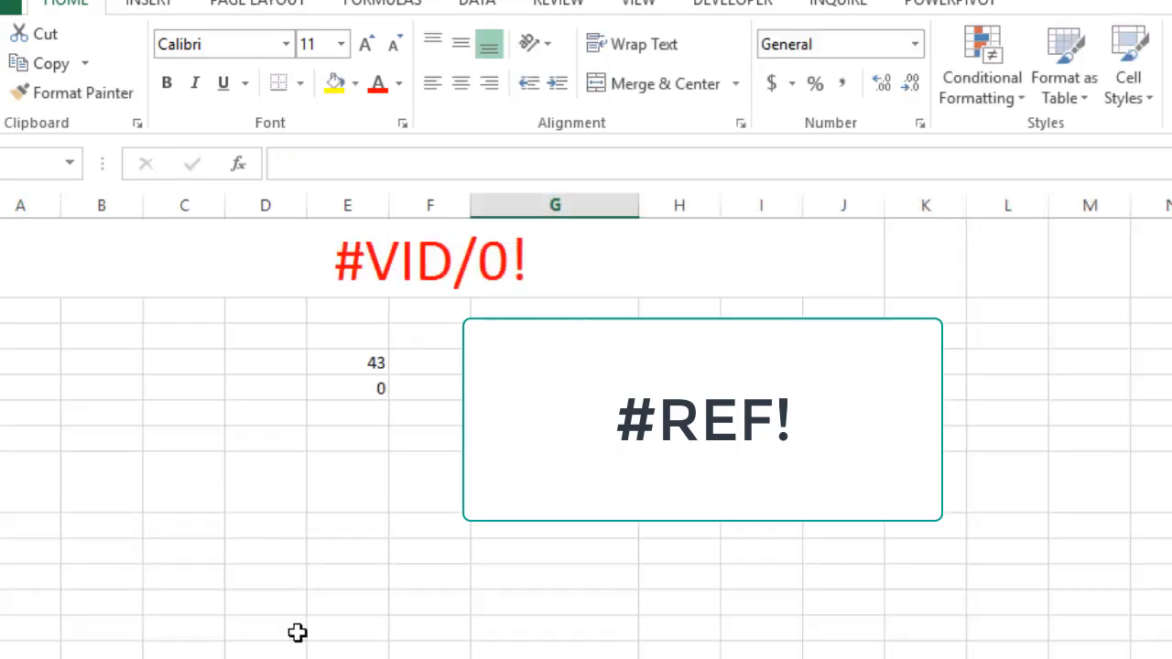
Copy the formatting of the #VID/0! heading onto the #REF! title in cell A1 with Format Painter
click(355, 240)
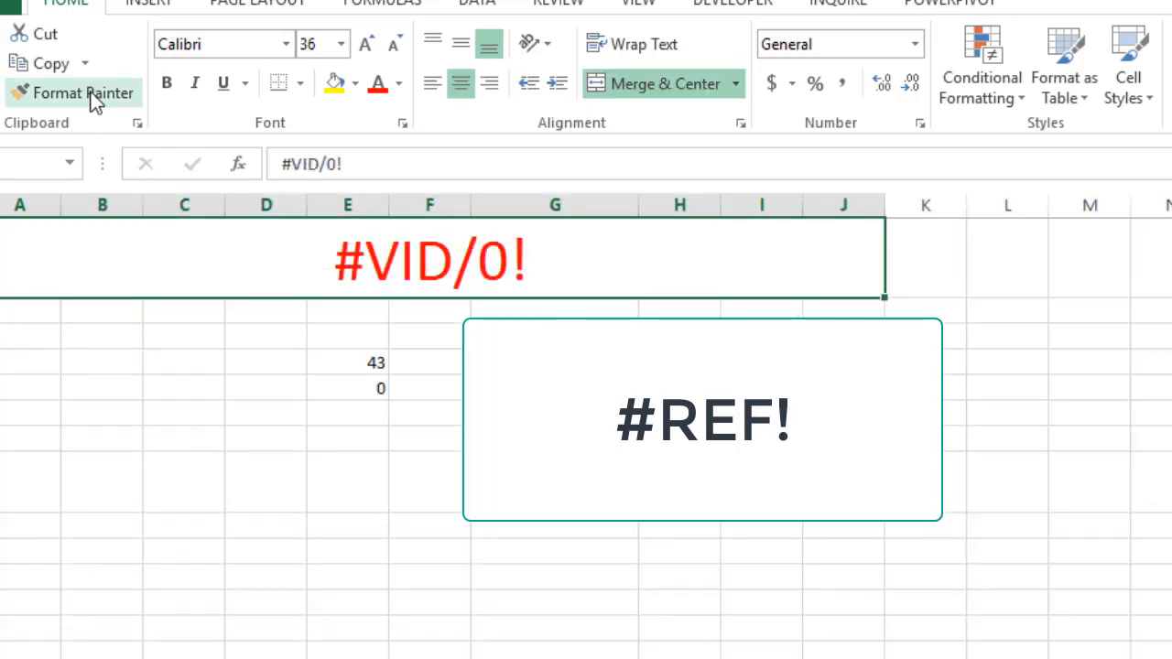
click(92, 93)
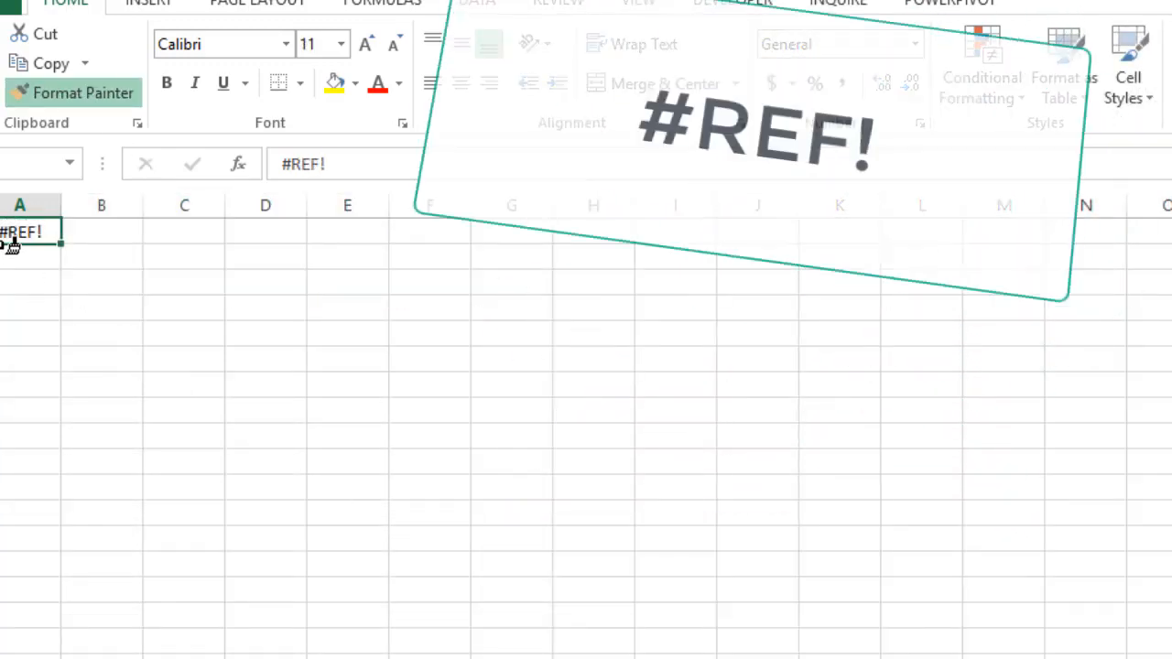
click(11, 240)
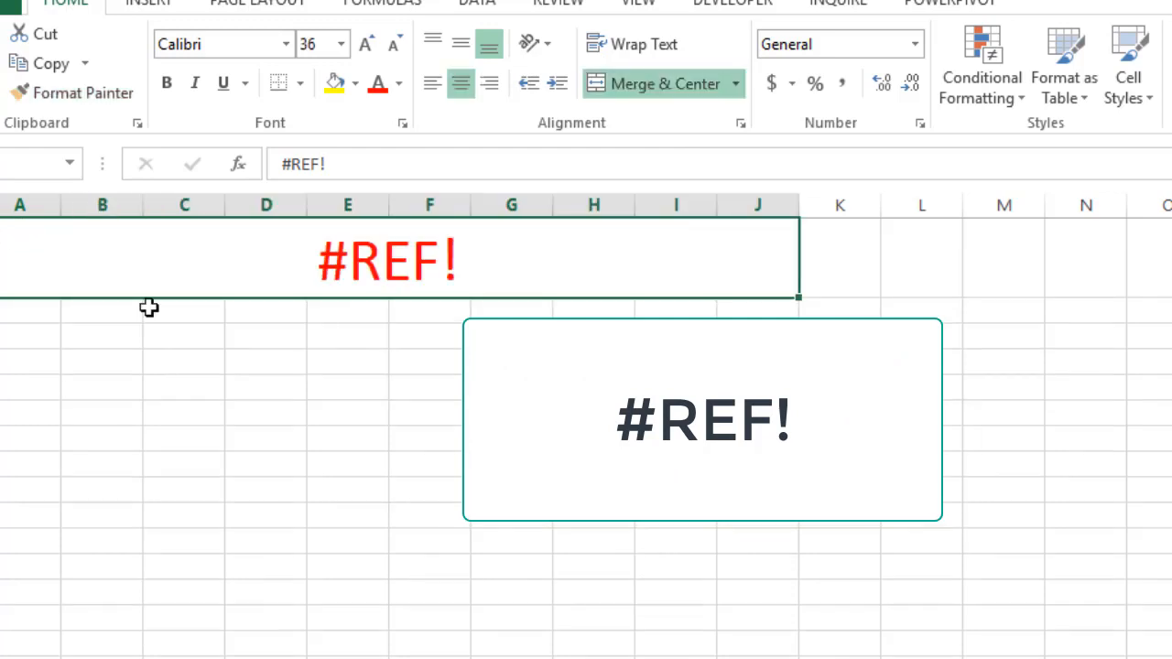
click(296, 422)
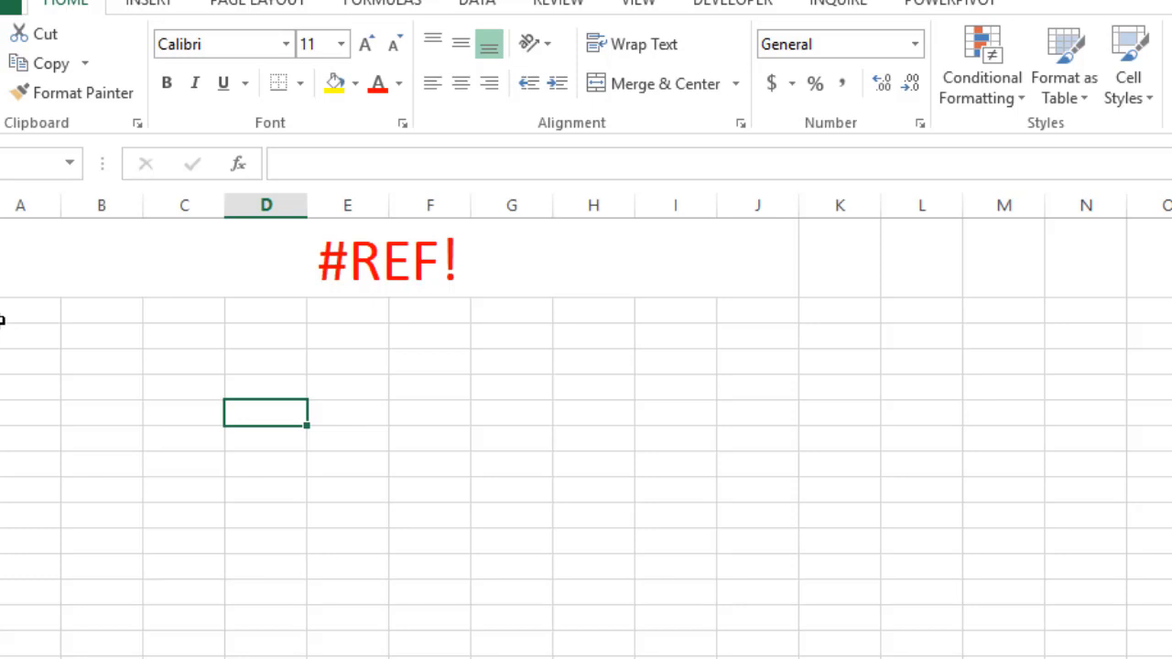
Enter the values 4, 6 and 10 in cells A2, B2 and C2
click(3, 316)
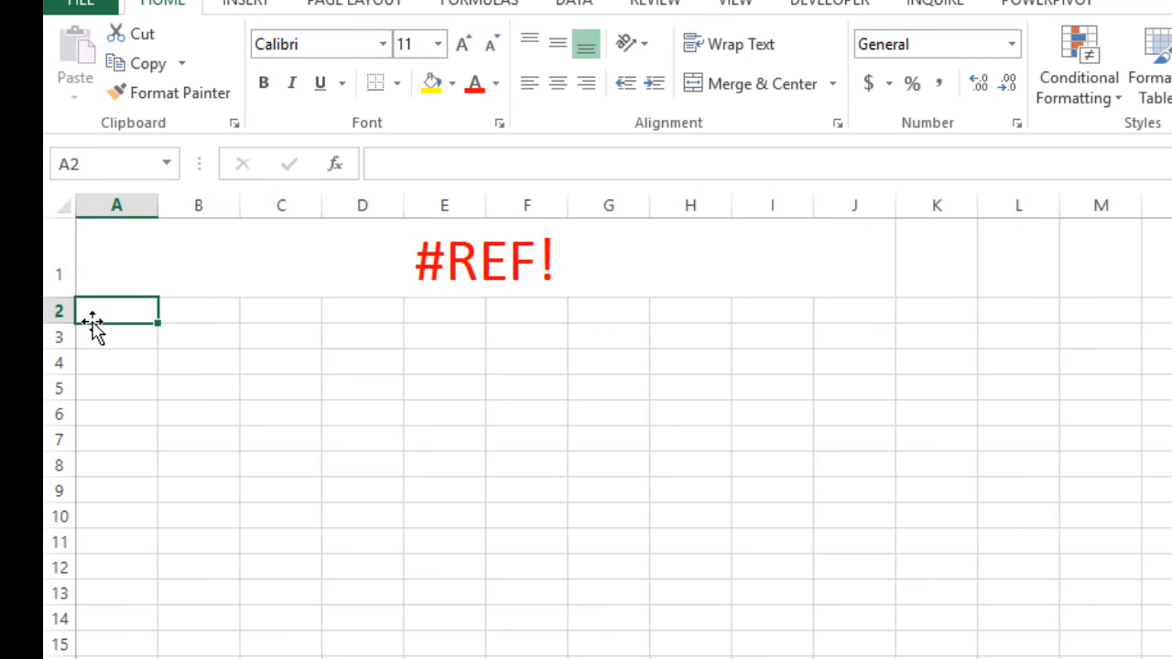
text(4)
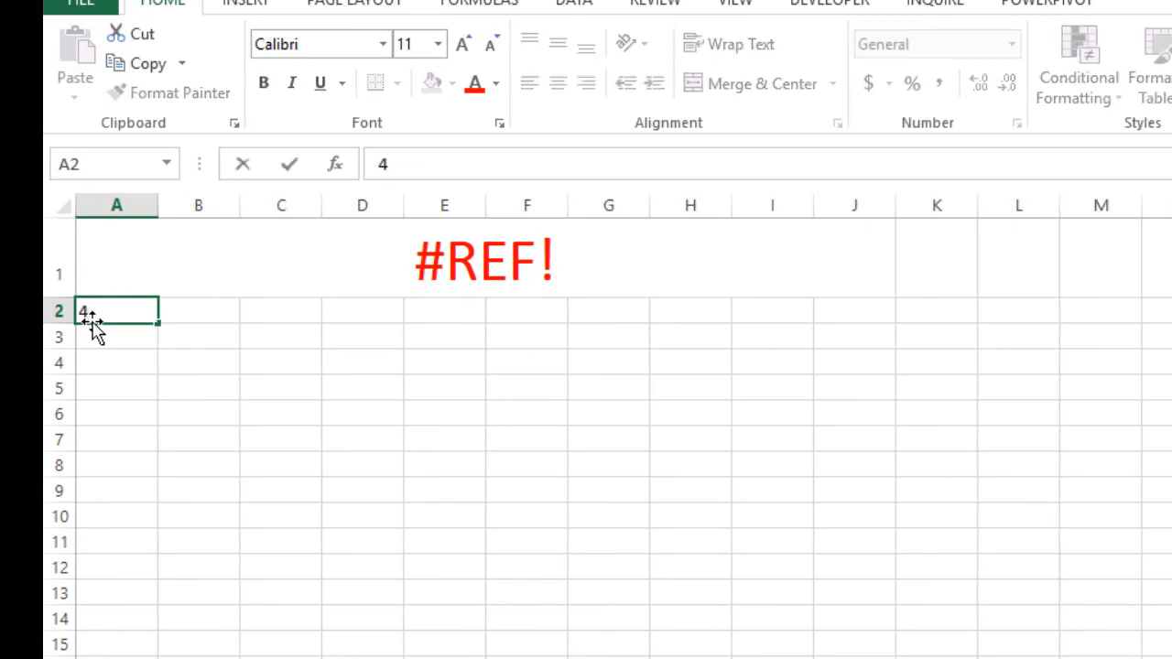
key(Tab)
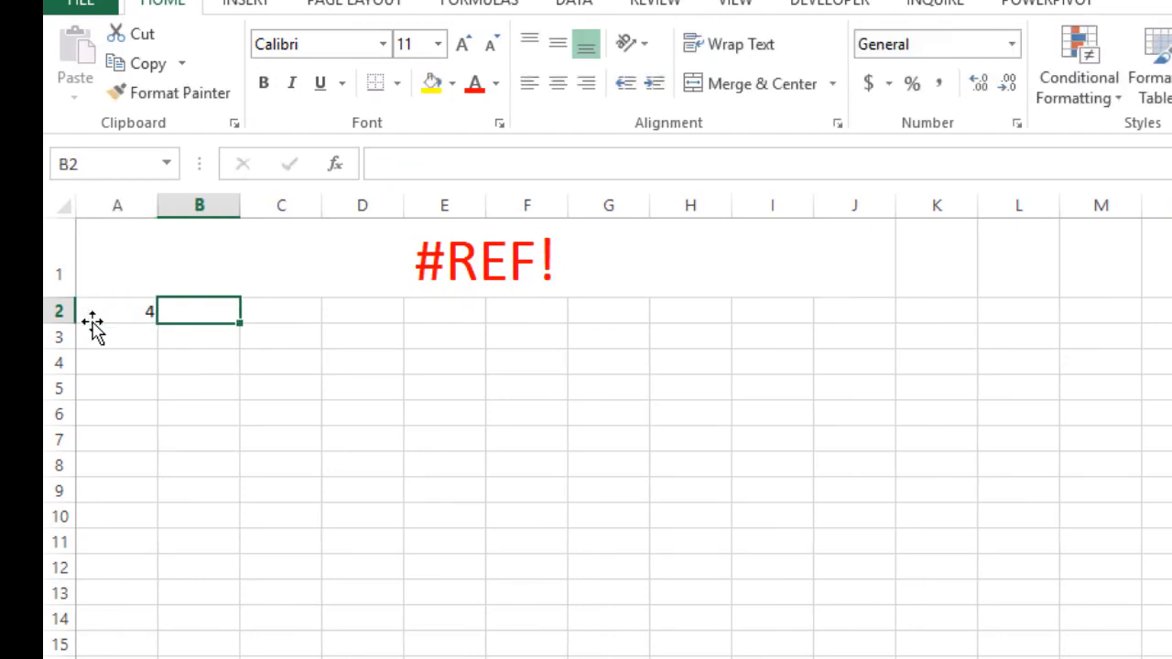
text(6)
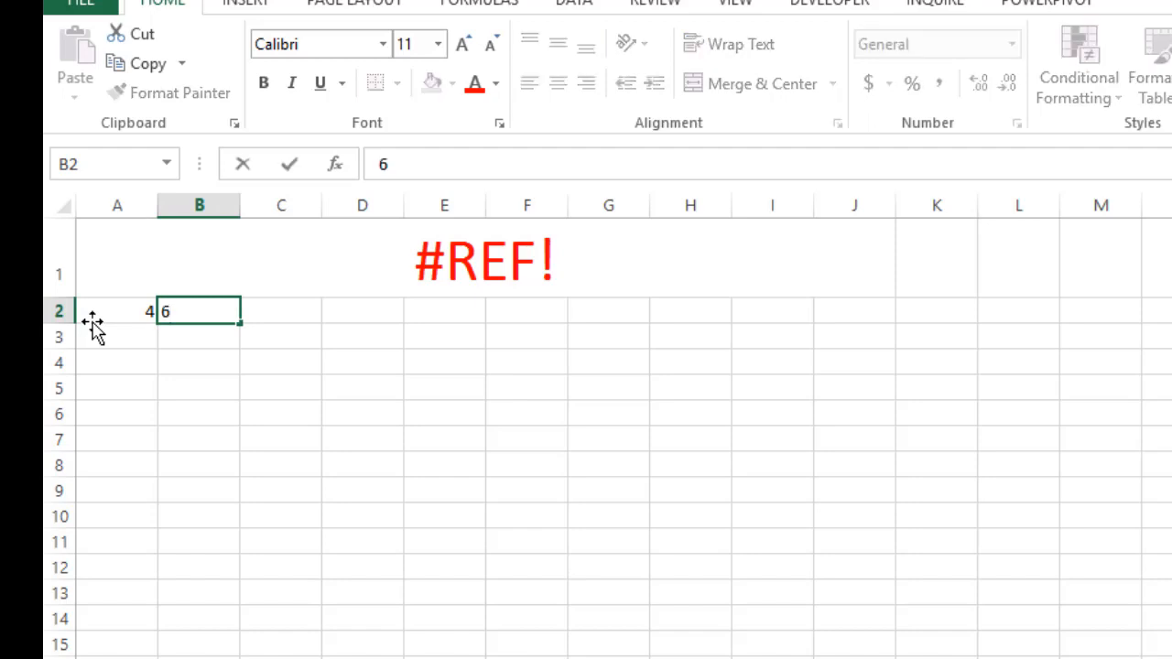
key(Tab)
text(10)
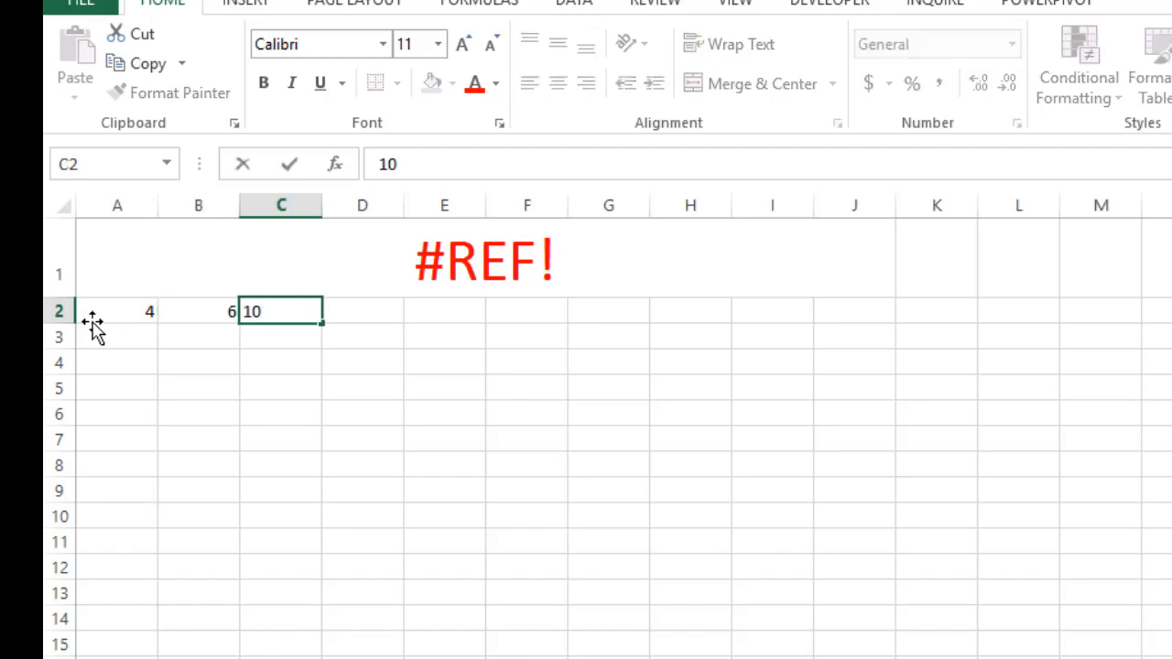
key(Return)
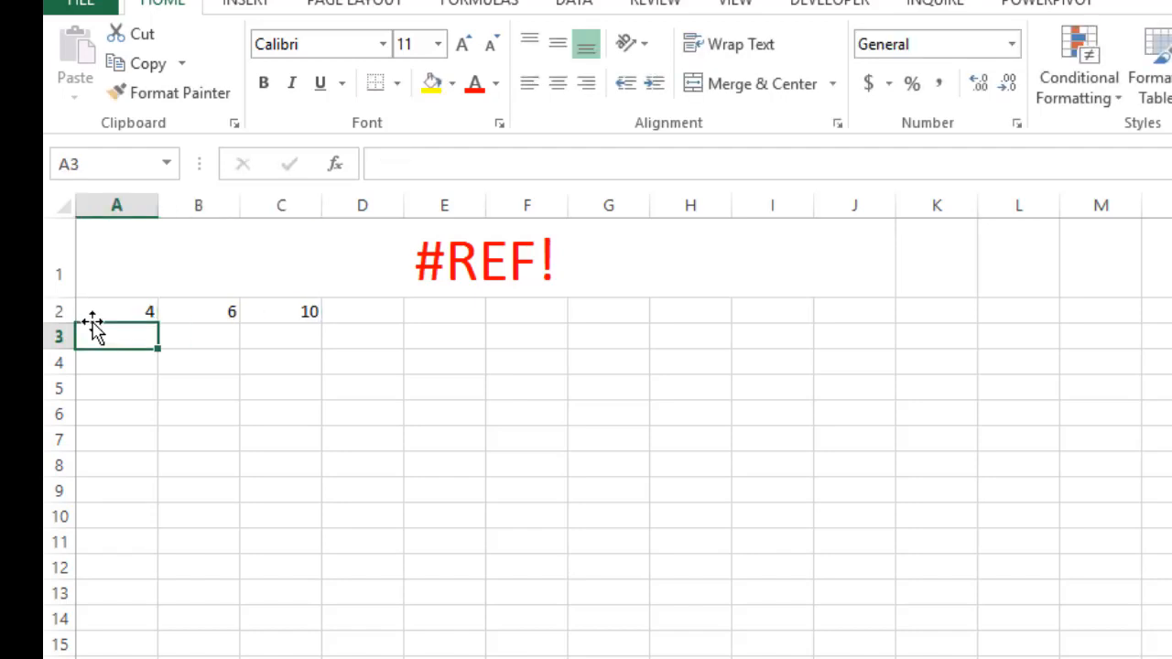
Replace the value in cell C2 with the formula =A2+B2
click(311, 317)
key(BackSpace)
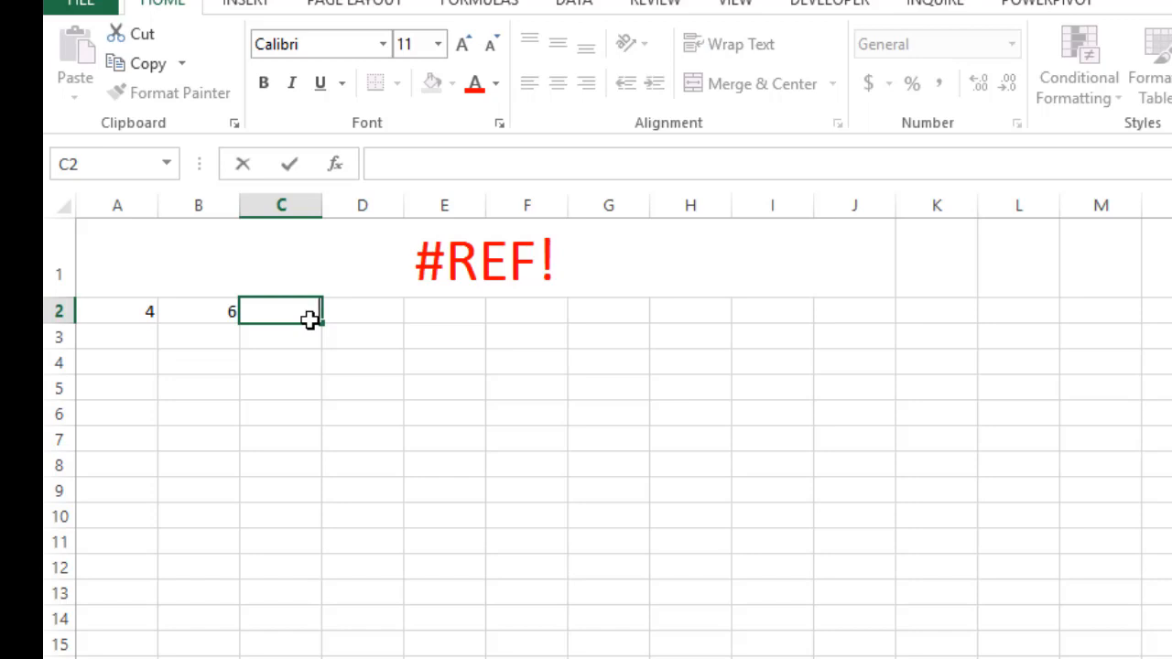
text(=)
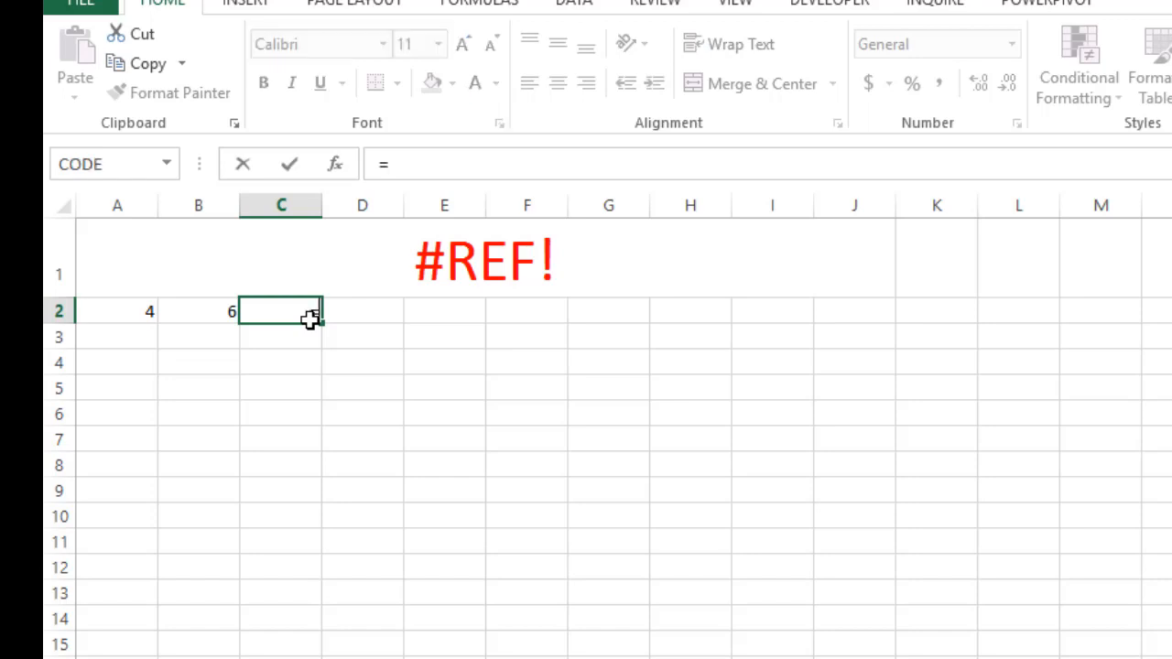
click(129, 314)
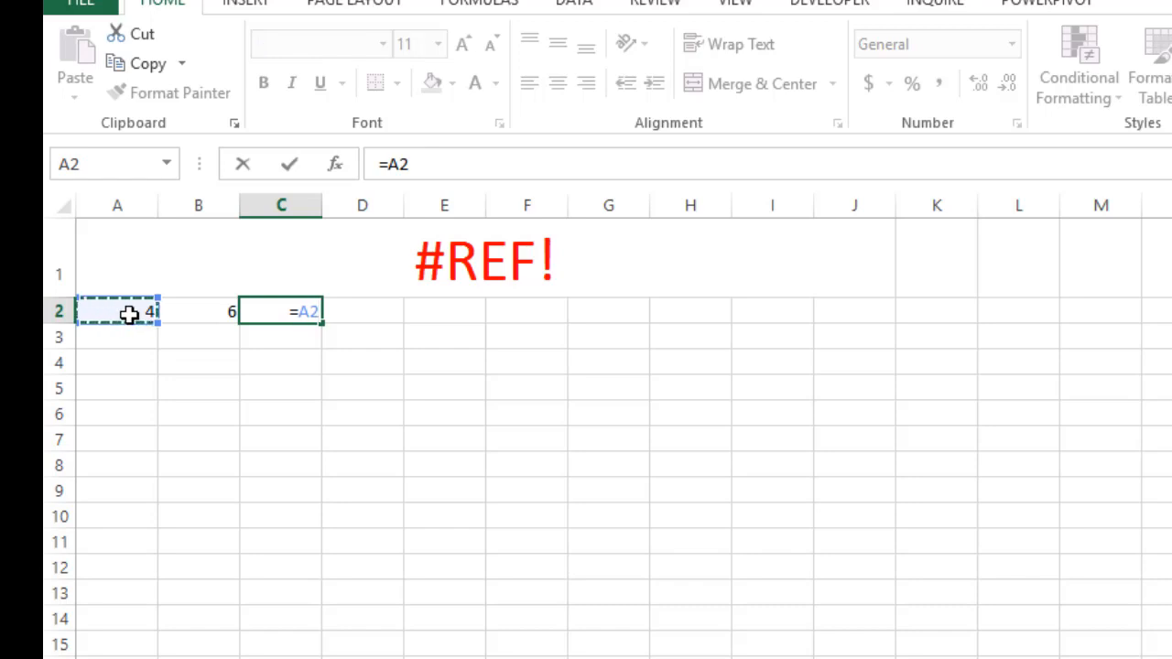
text(+)
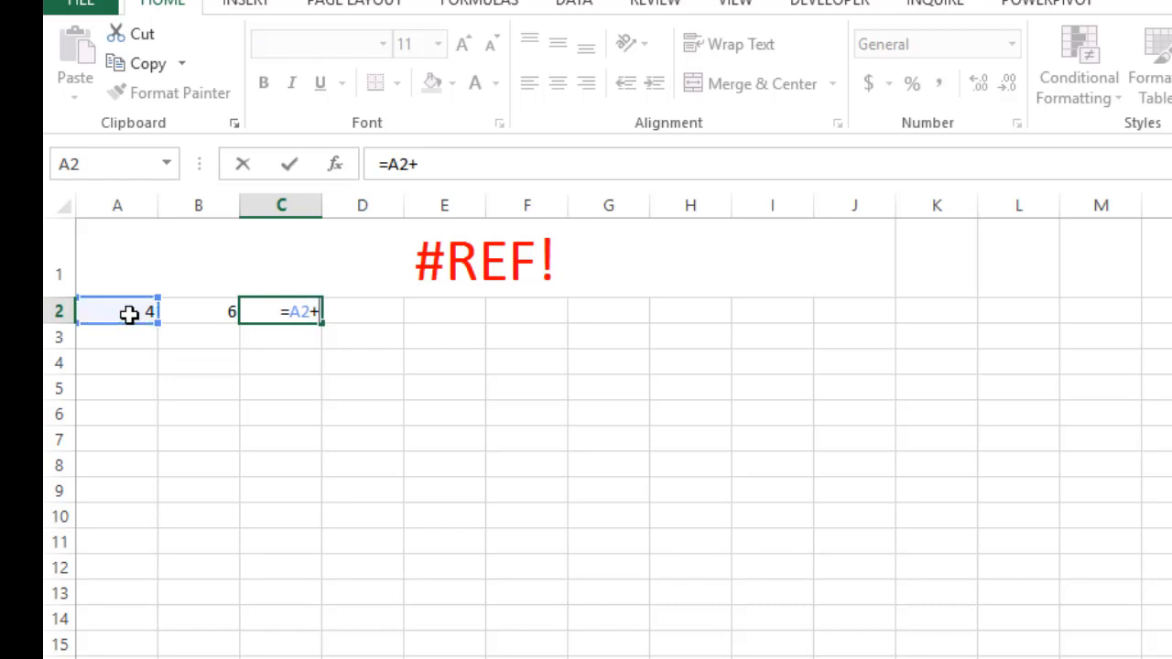
click(197, 314)
key(Return)
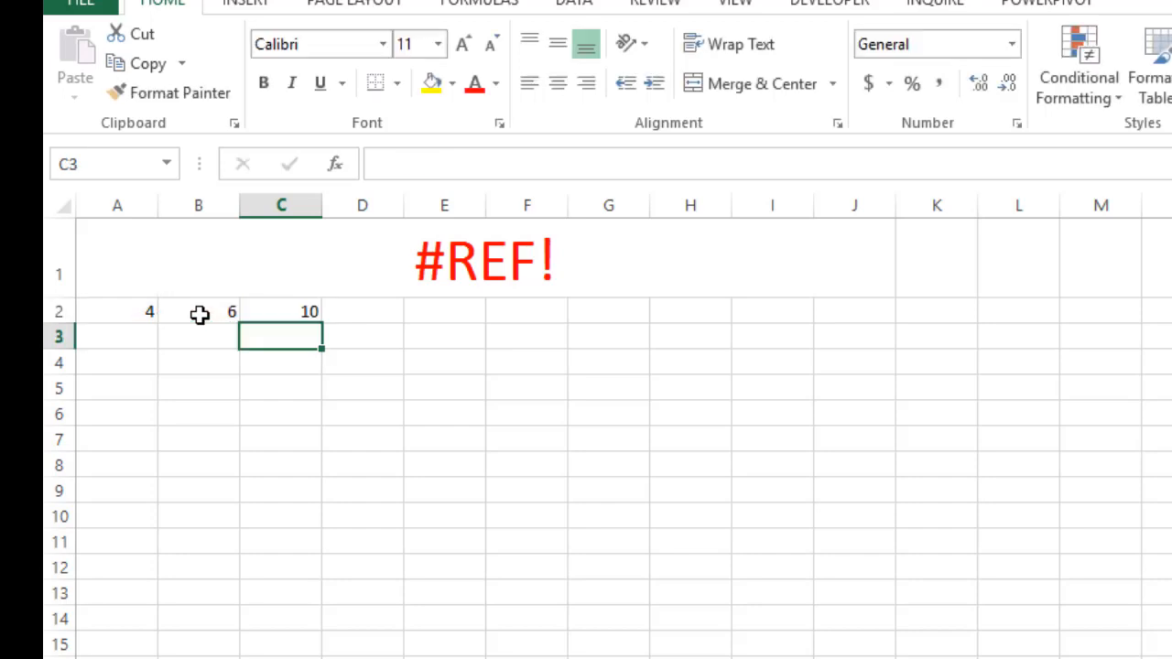
click(299, 315)
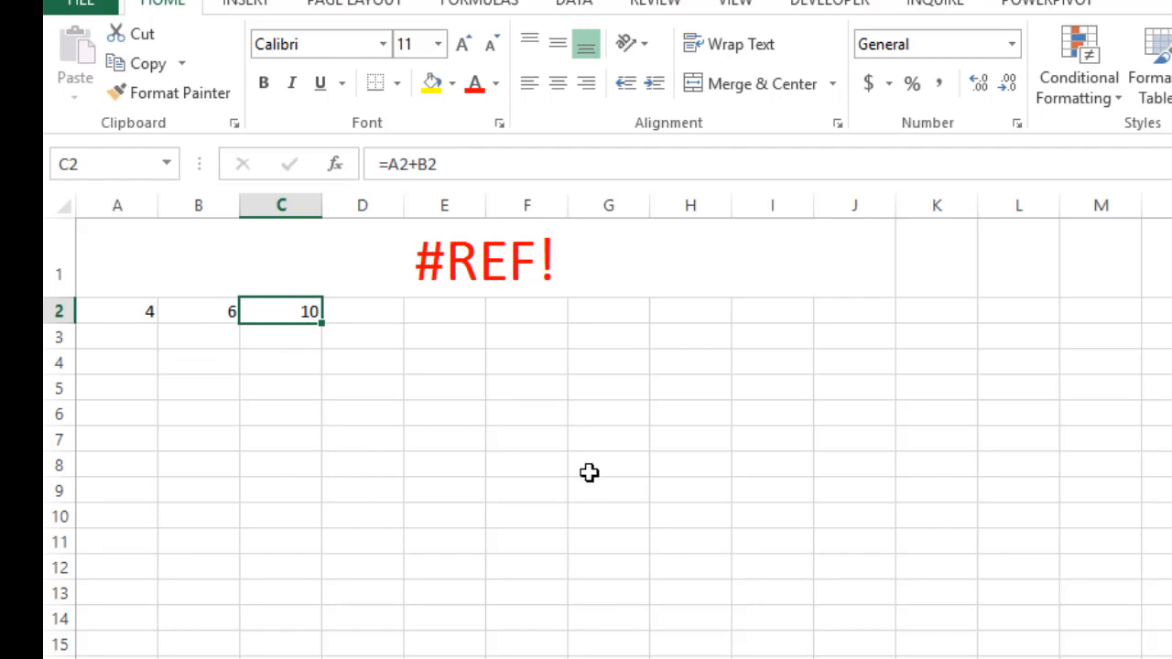
Enter 3, 5, 5 and 4 in cells A3 to A6 and extend them as a series down to A12
click(129, 340)
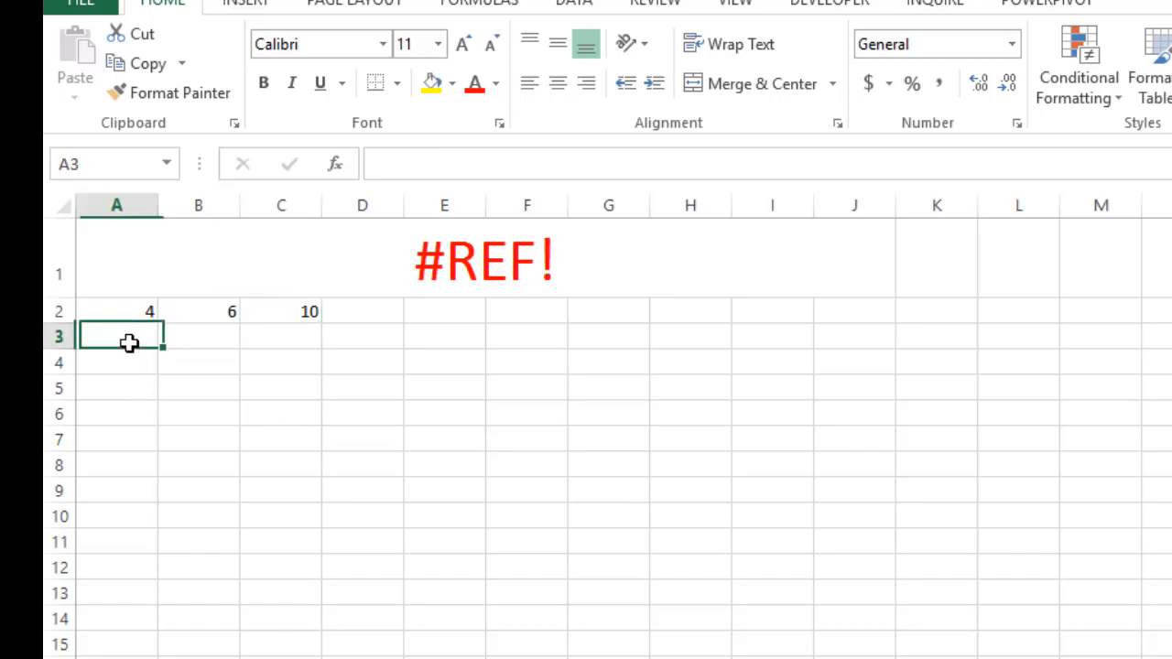
text(3)
key(Return)
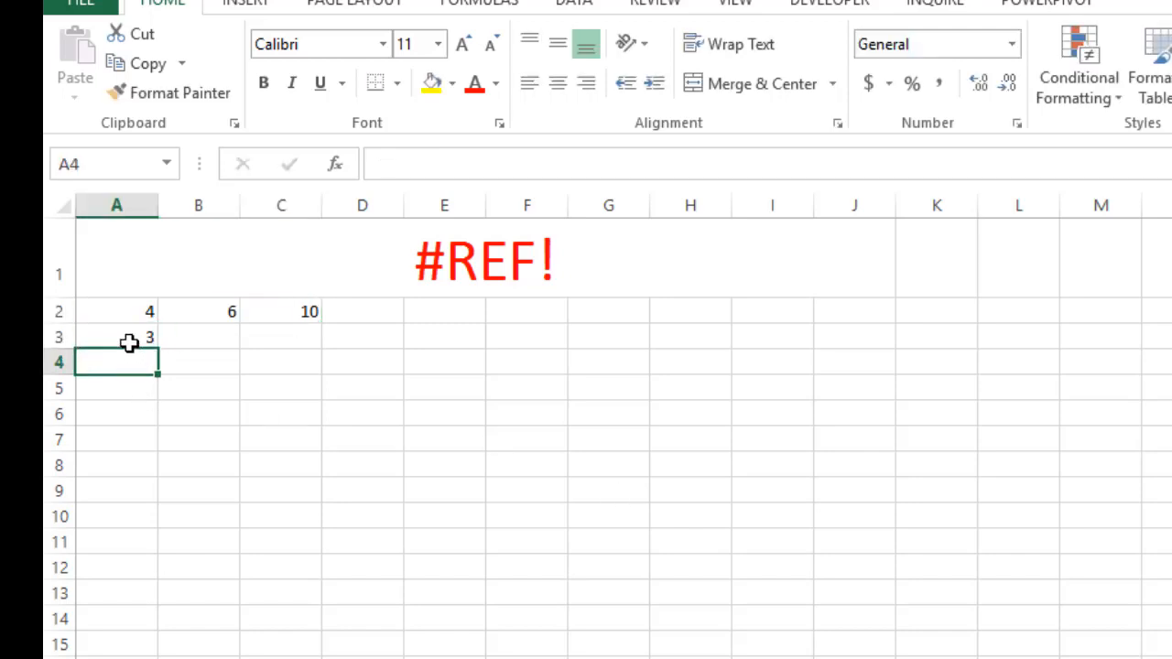
text(5)
key(Return)
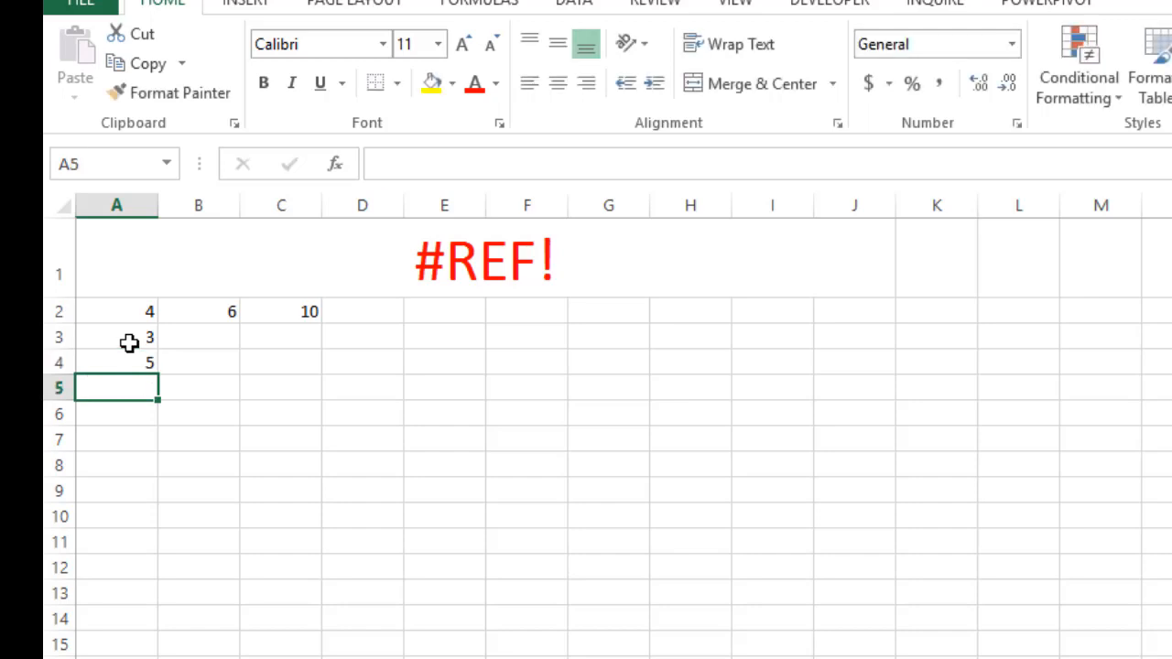
text(5)
key(Return)
text(4)
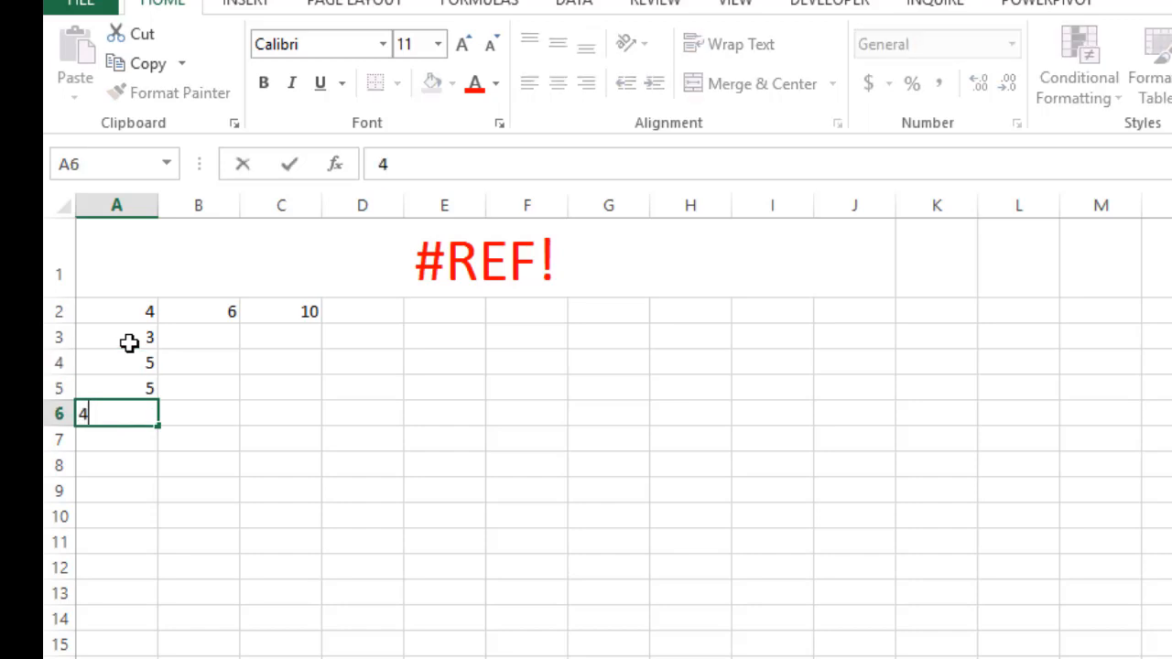
key(Return)
drag(144, 342, 161, 582)
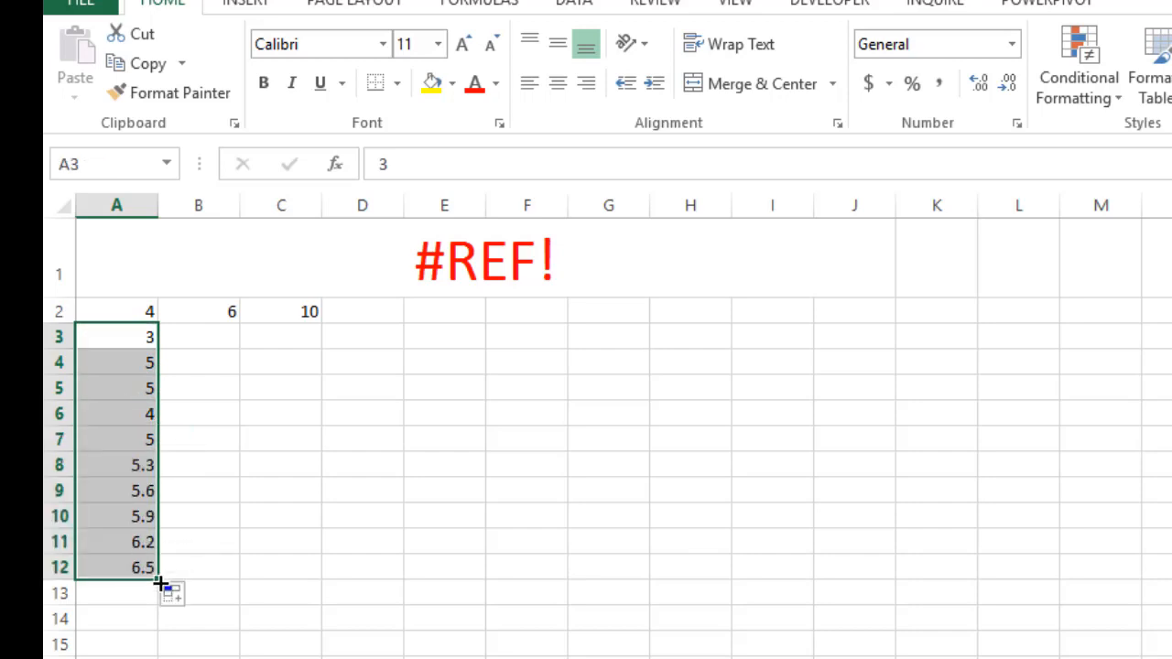
Enter 2 and 4 in cells B3 and B4 and extend B2:B4 as a series down to B12
click(214, 313)
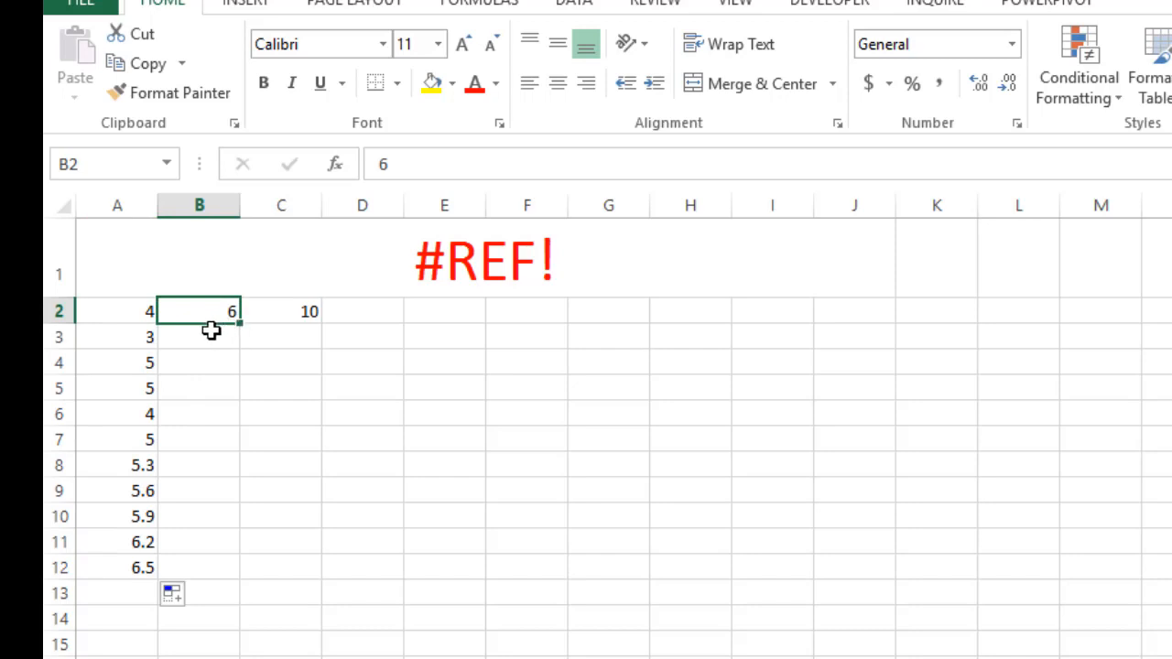
click(212, 331)
text(2)
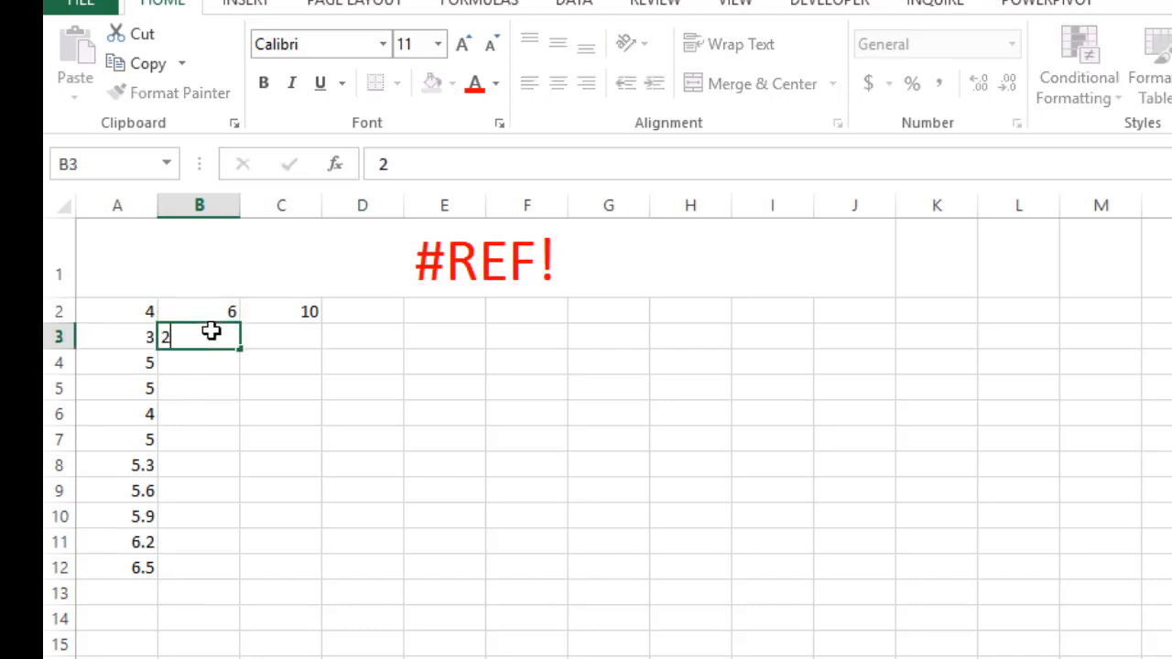
key(Return)
text(4)
key(Return)
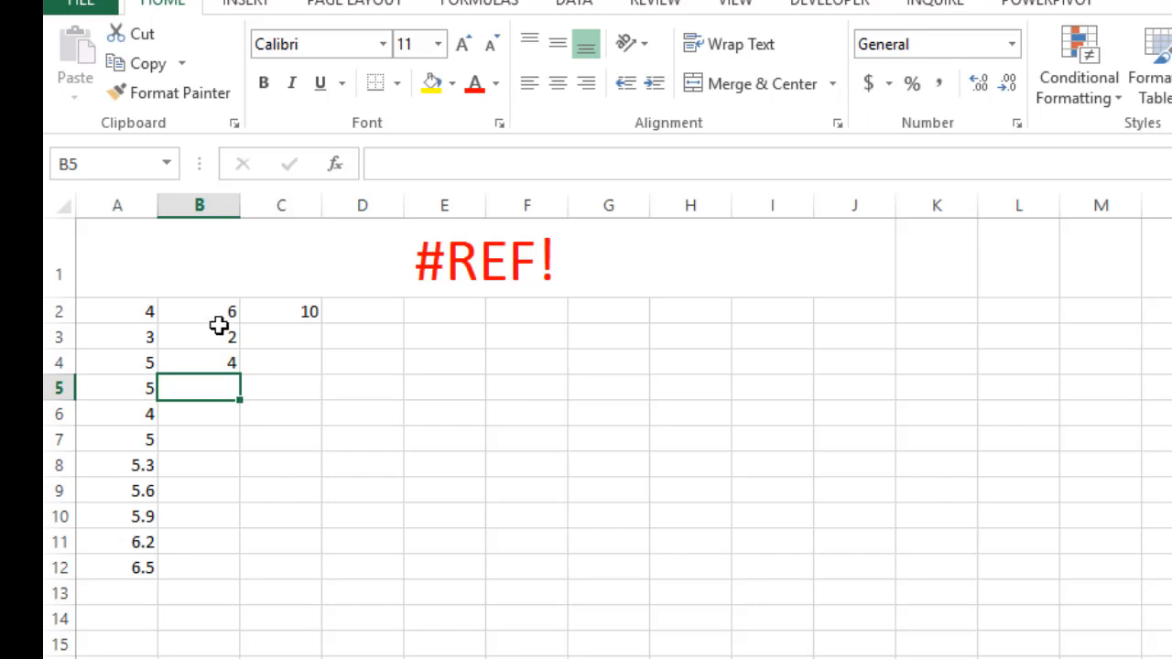
drag(220, 309, 254, 570)
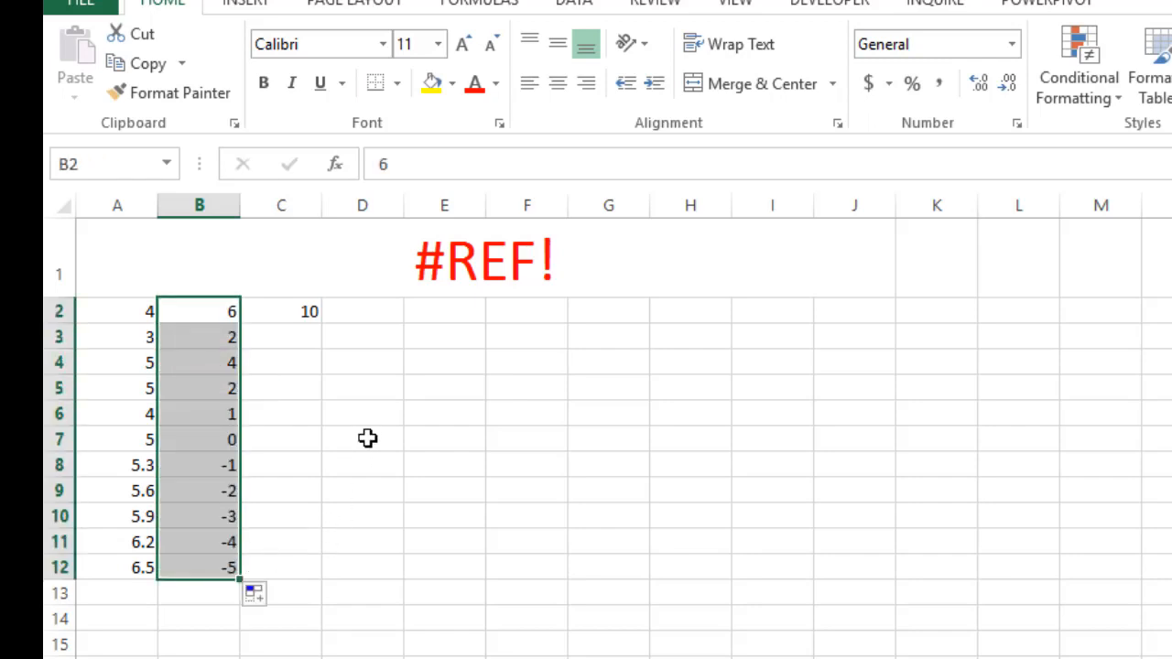
Fill the addition formula from cell C2 down to C12
click(276, 317)
drag(325, 320, 332, 579)
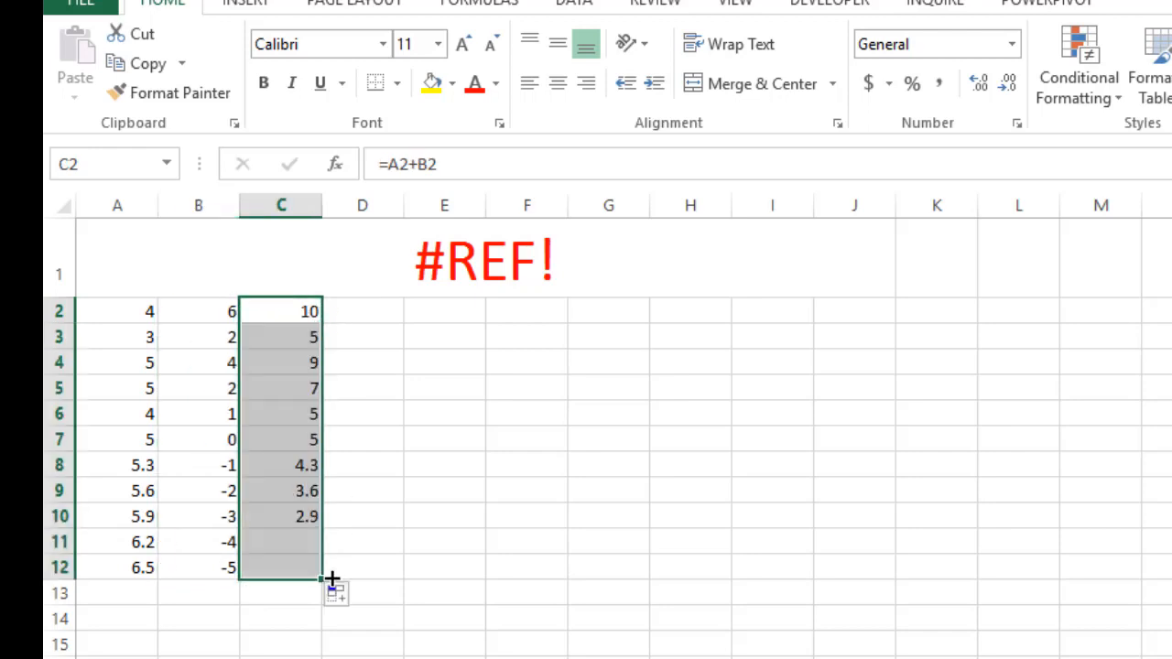
click(437, 524)
Apply borders around all cells in the range A2:C12
drag(112, 311, 289, 560)
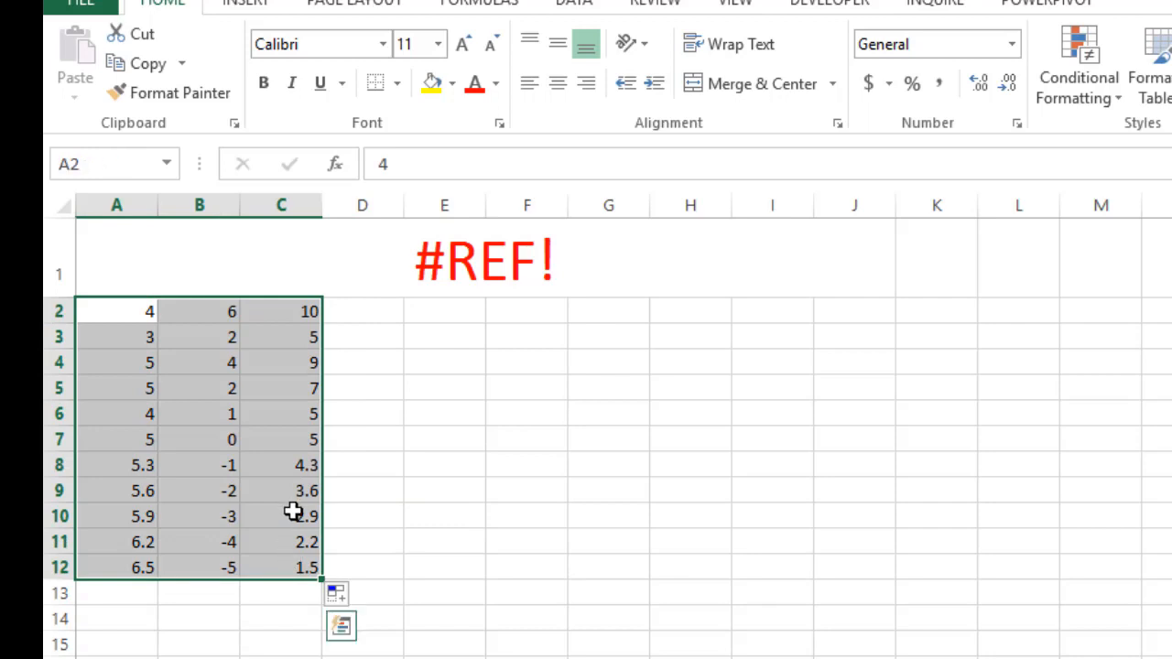
click(399, 85)
click(431, 305)
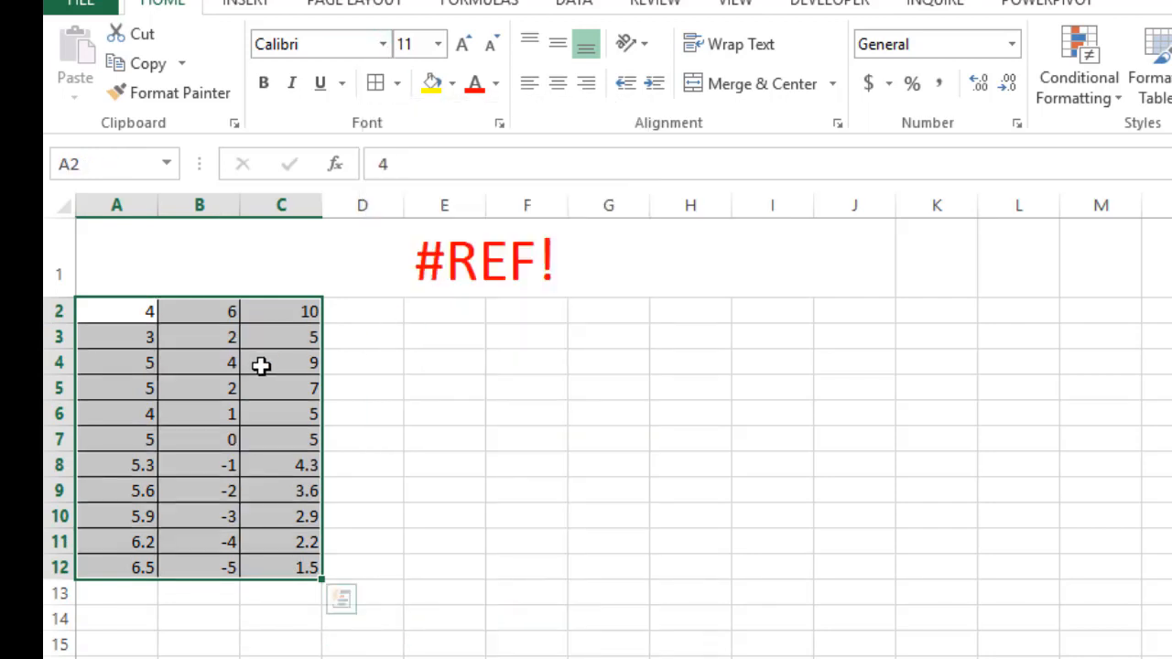
Check the formula in cell C2 against its source cells A2 and B2
click(127, 313)
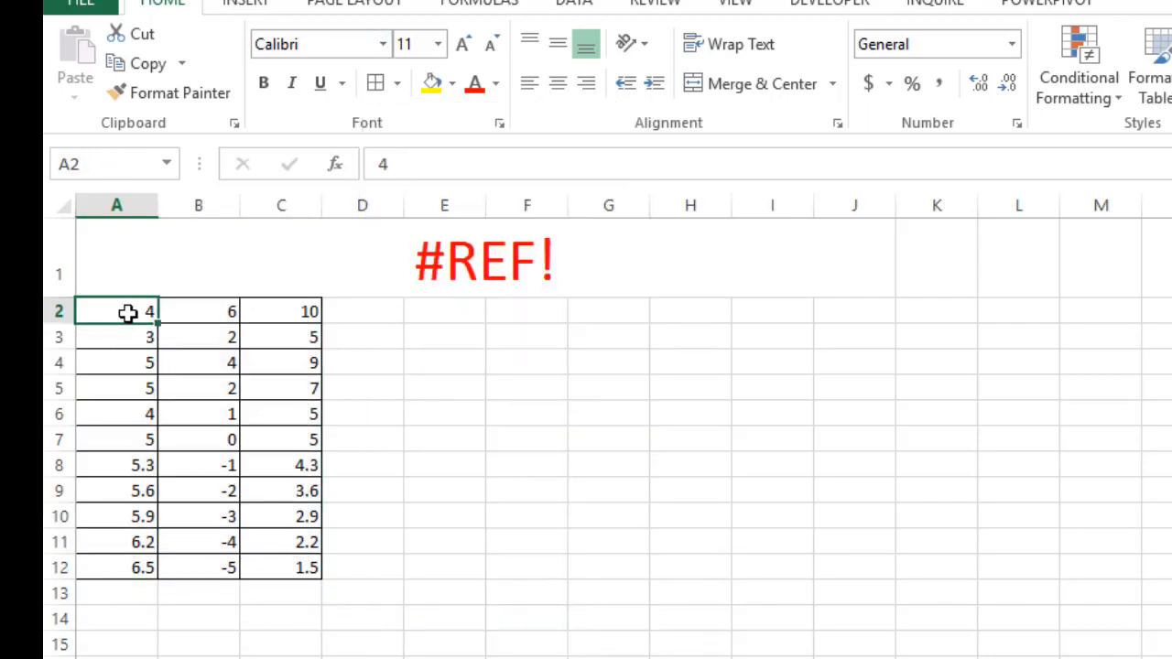
click(199, 313)
click(305, 315)
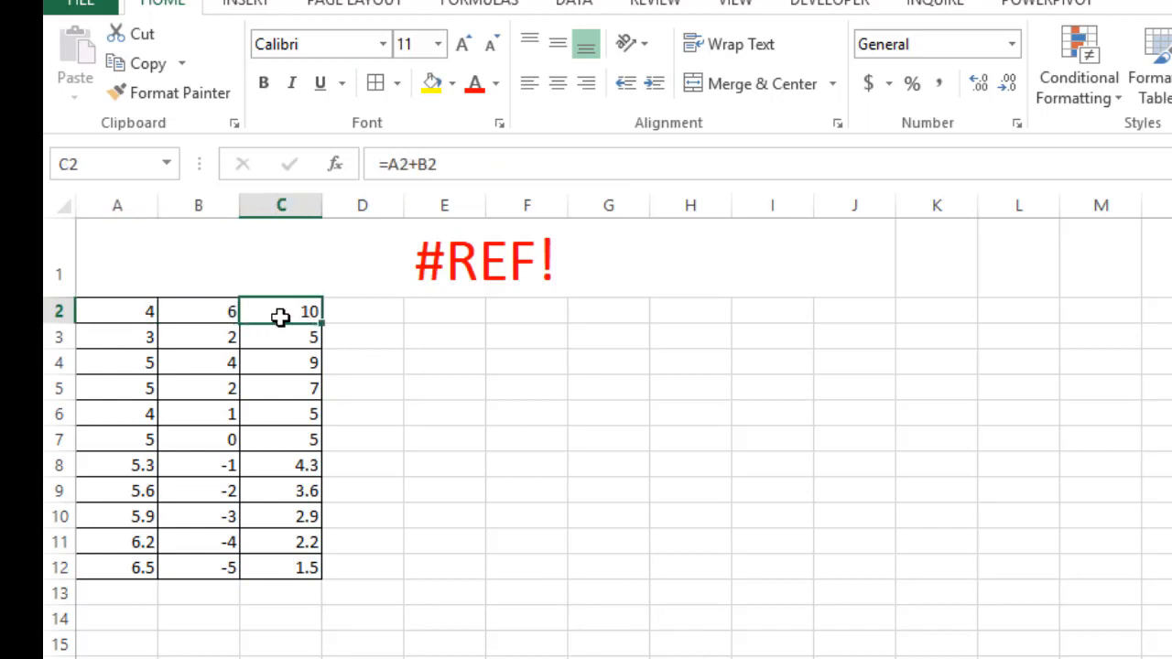
Check the addition formulas in cells C3 and C4 against their source cells in columns A and B
click(135, 341)
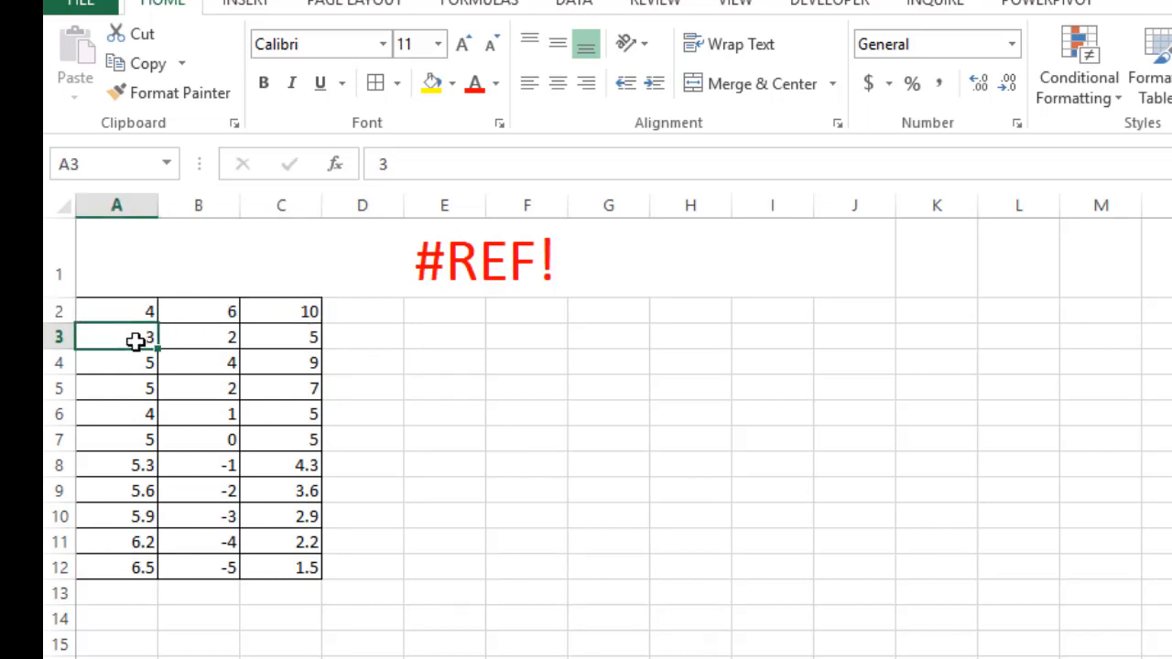
click(196, 342)
click(295, 345)
click(130, 364)
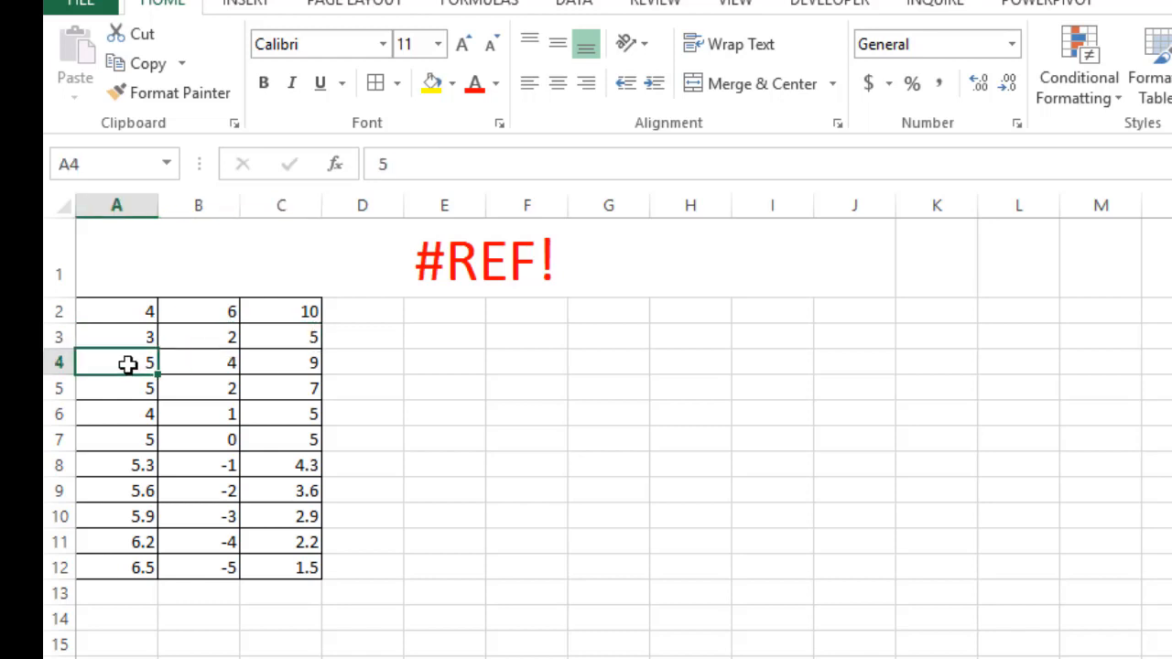
click(205, 366)
click(288, 366)
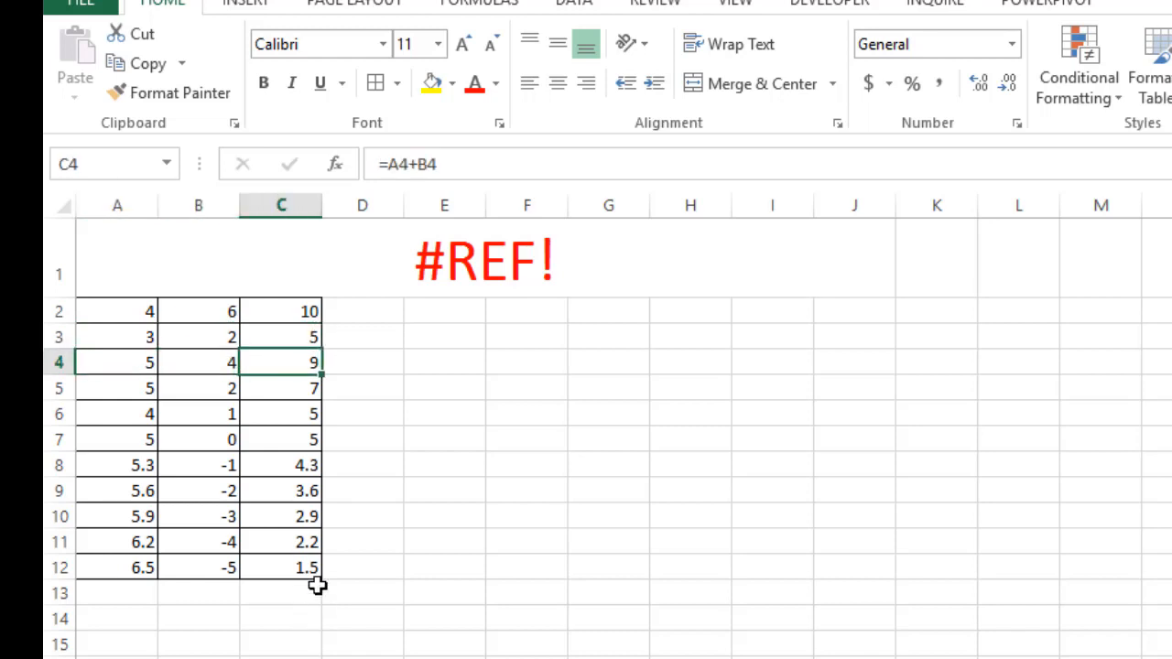
click(438, 612)
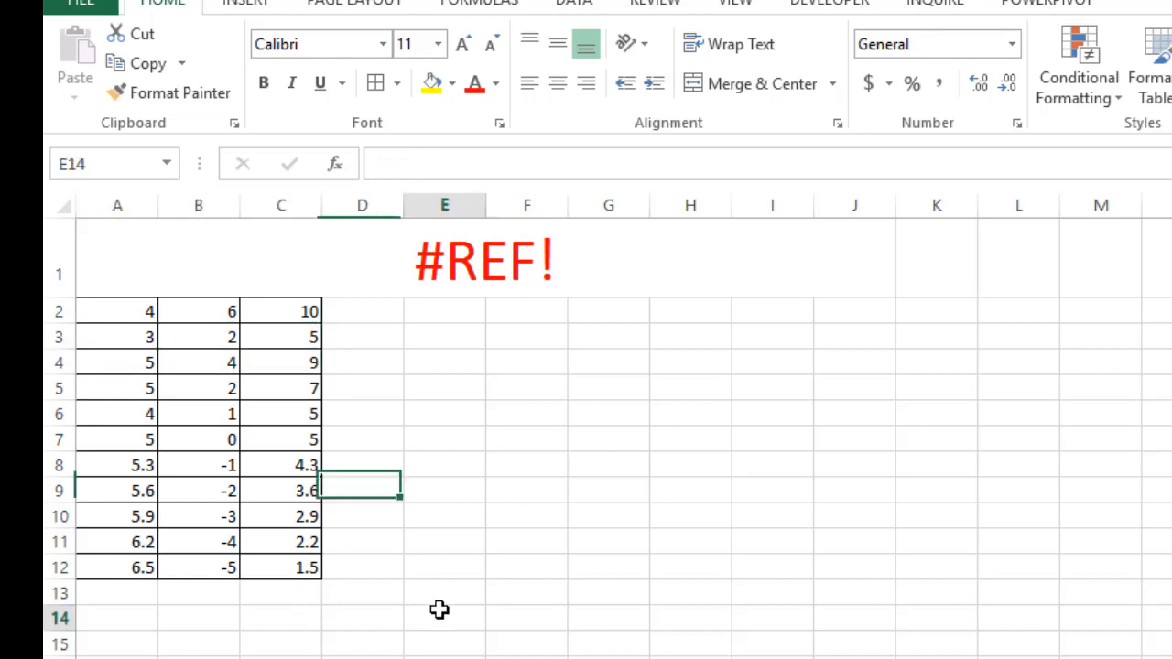
Review the #REF! heading, columns A to C, and the formula in cell C9 with its source cell A9
click(490, 253)
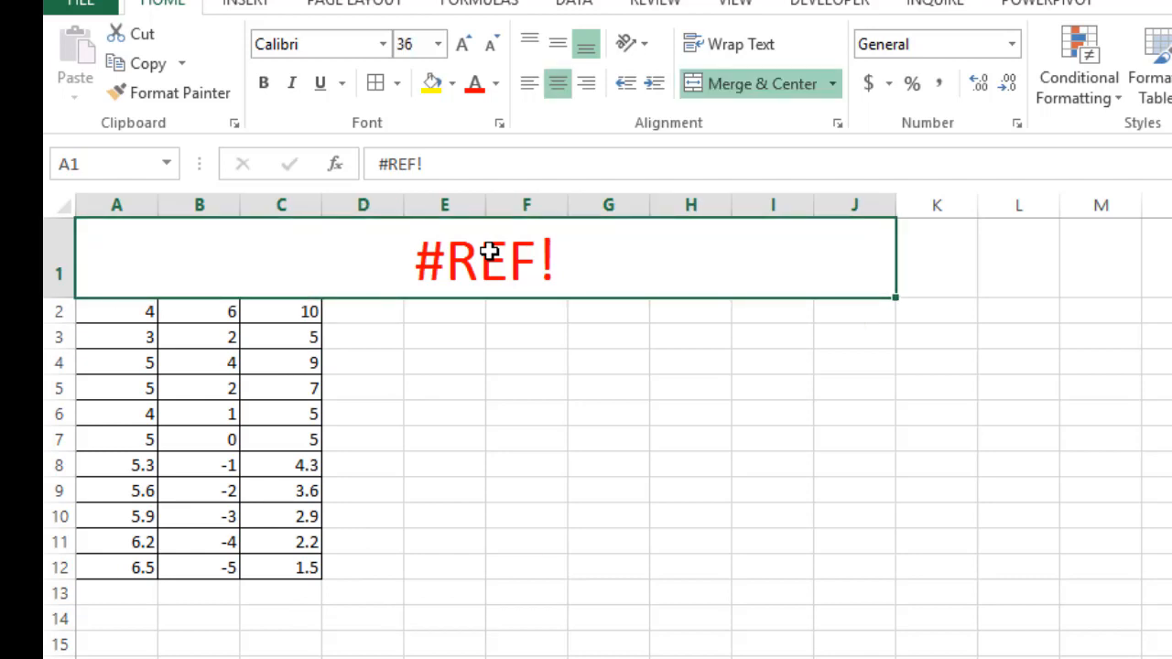
click(209, 441)
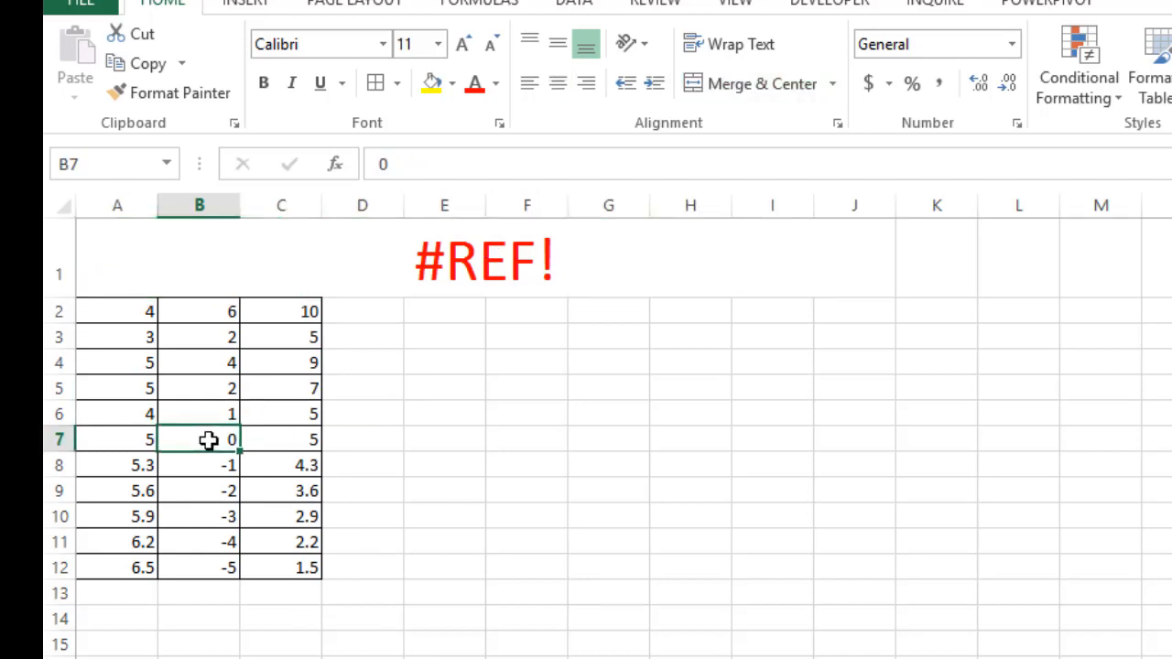
click(139, 486)
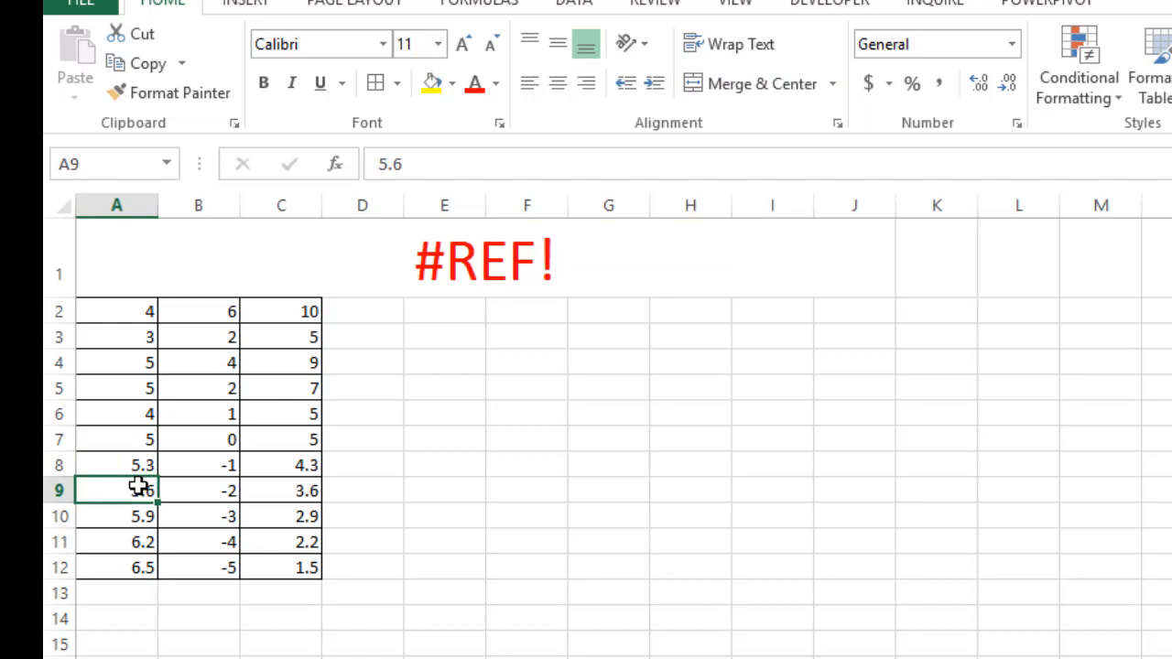
click(123, 204)
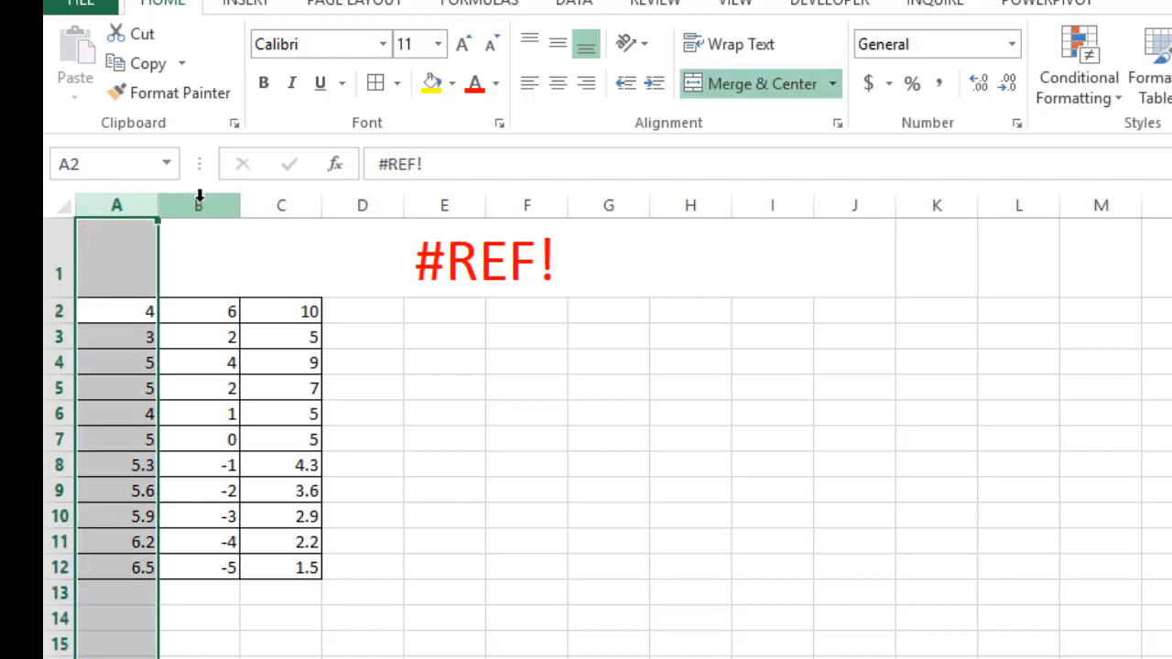
click(199, 198)
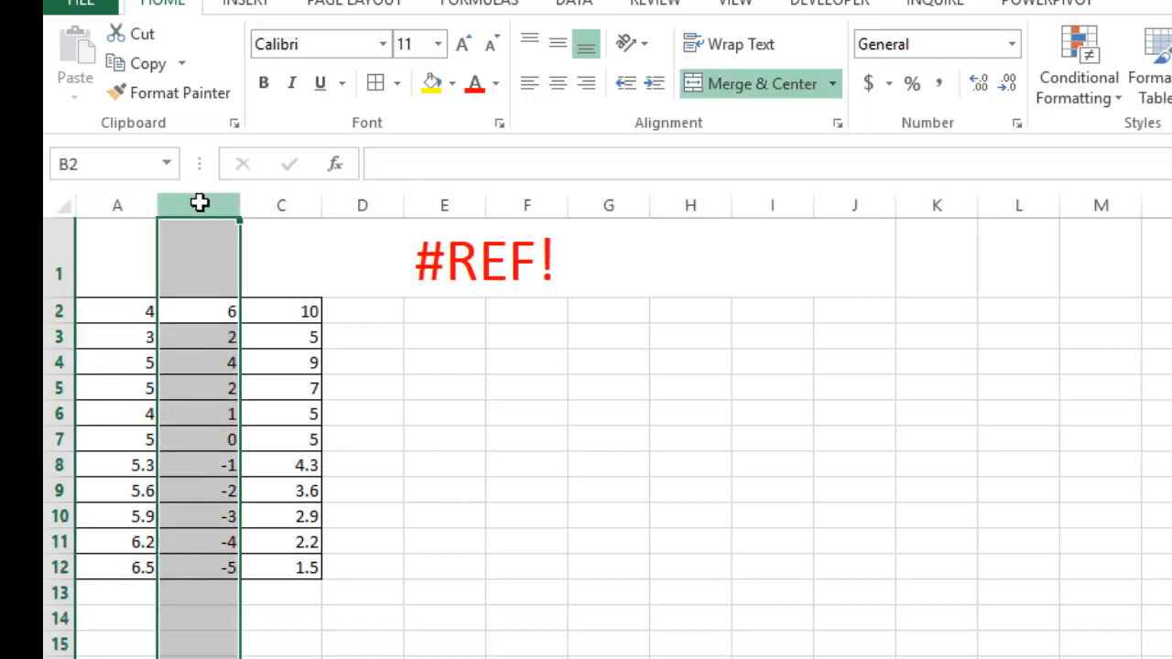
click(280, 195)
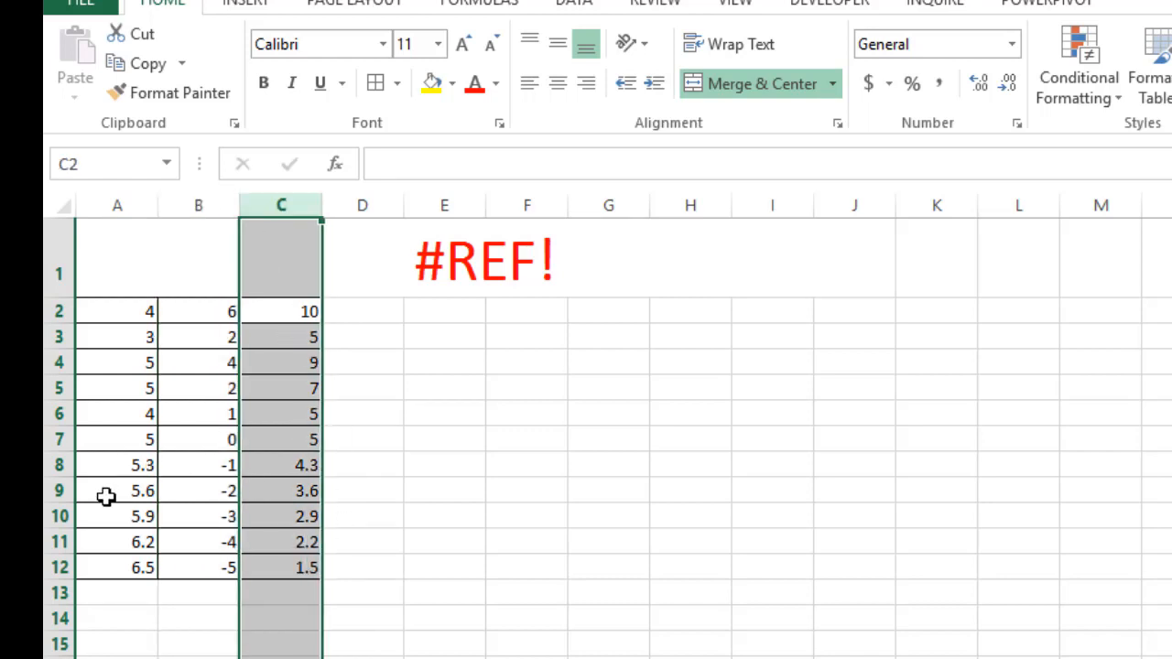
click(106, 497)
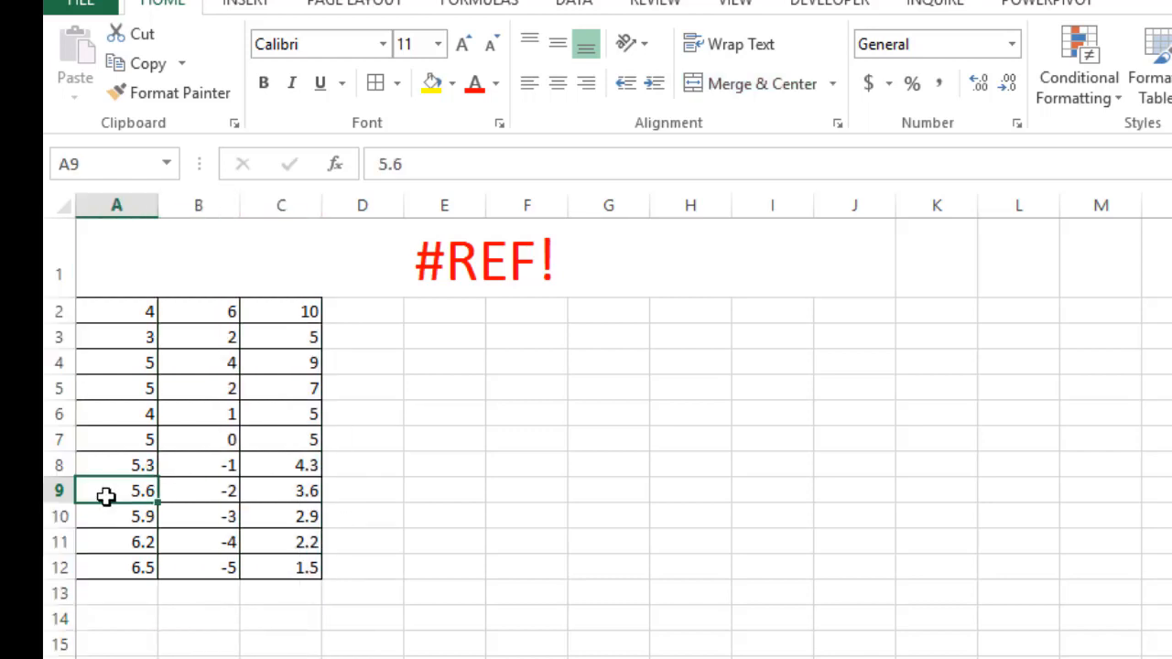
click(301, 494)
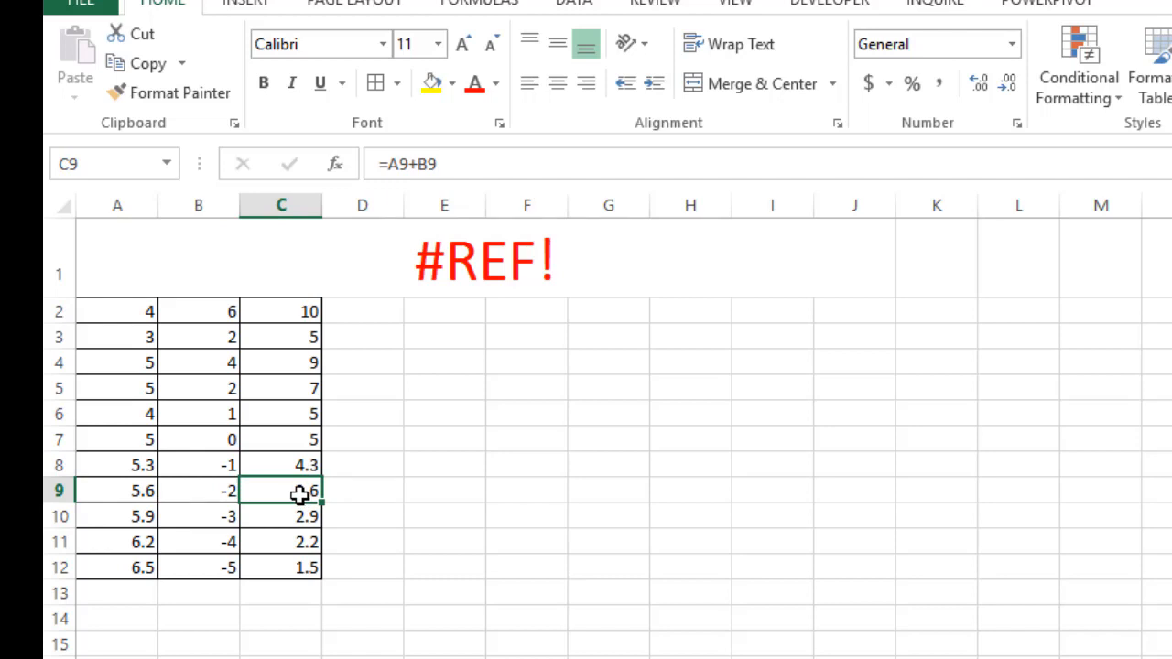
Delete cell A8 with the cells below shifted up, and inspect the formula in cell C8
click(154, 465)
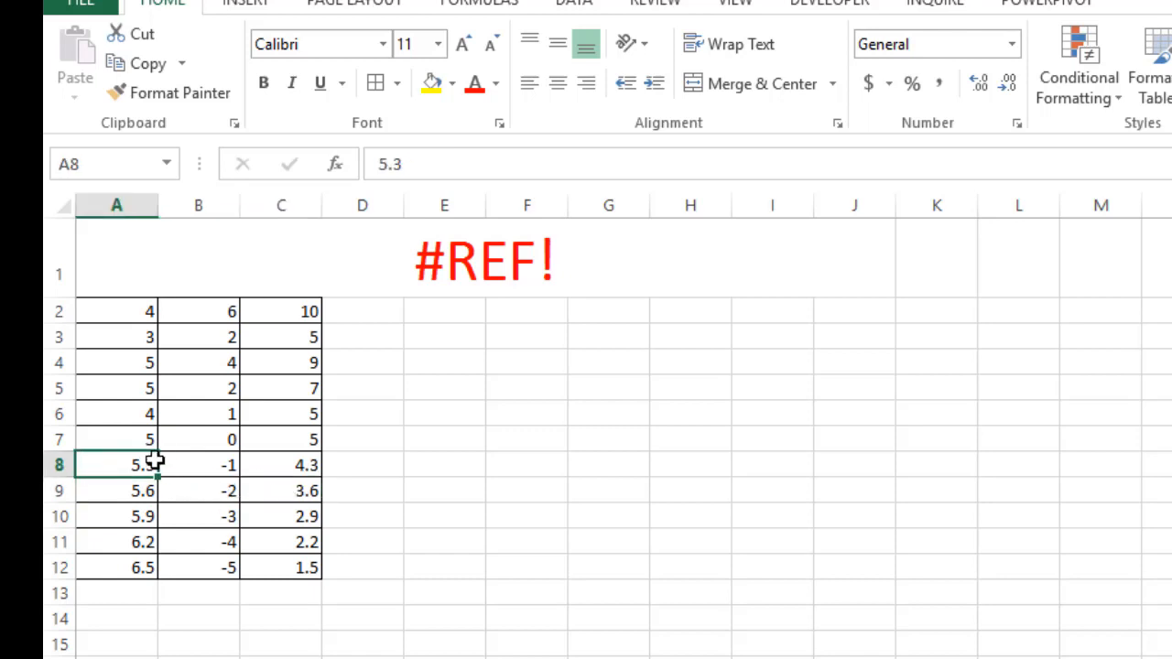
right_click(136, 465)
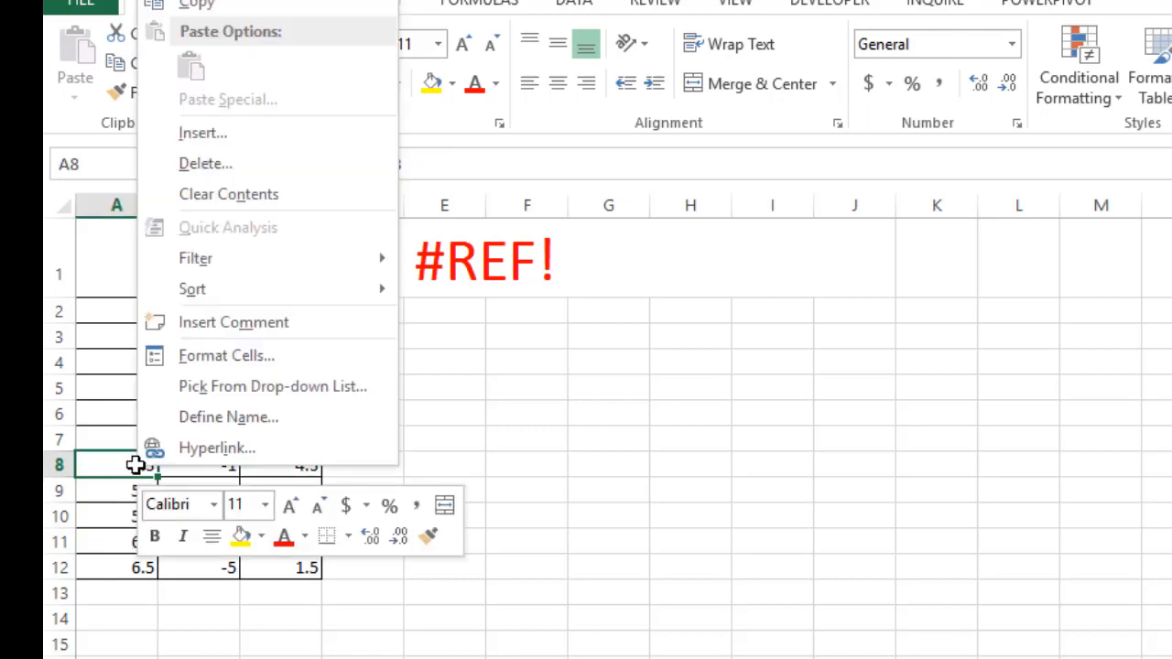
click(204, 171)
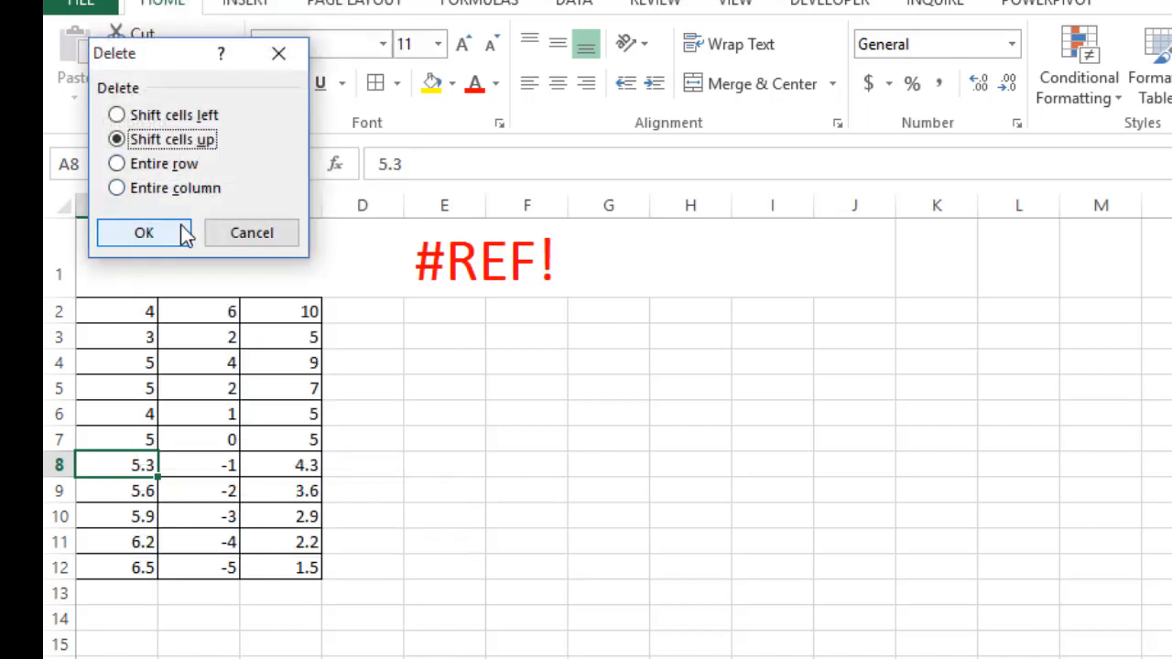
click(144, 233)
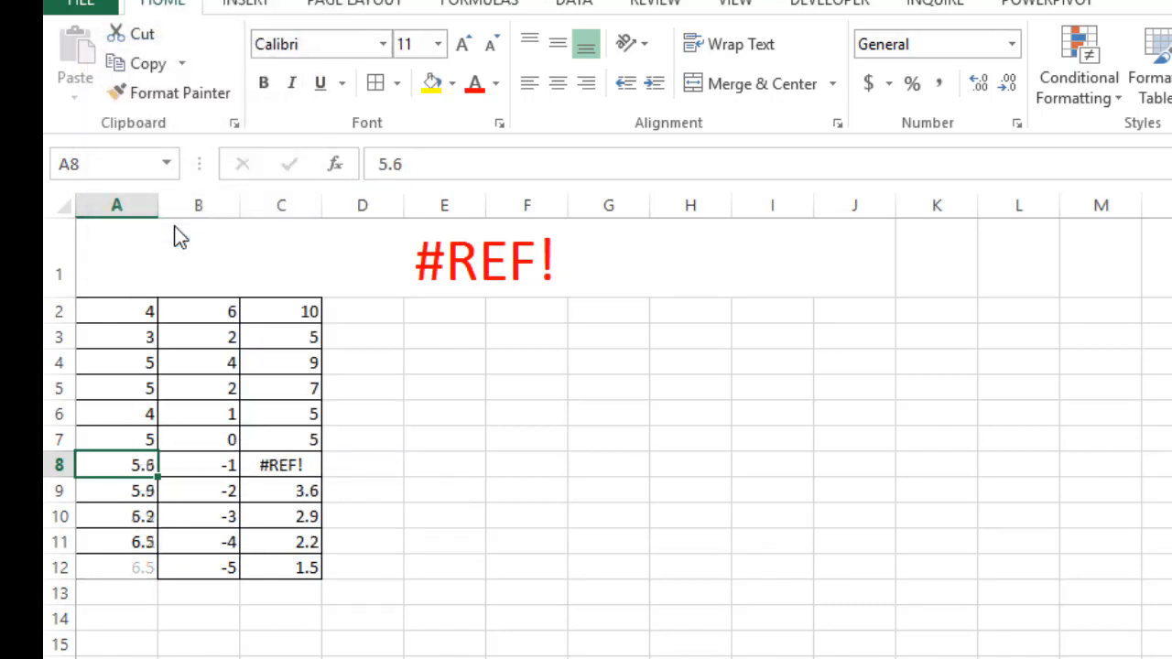
click(691, 646)
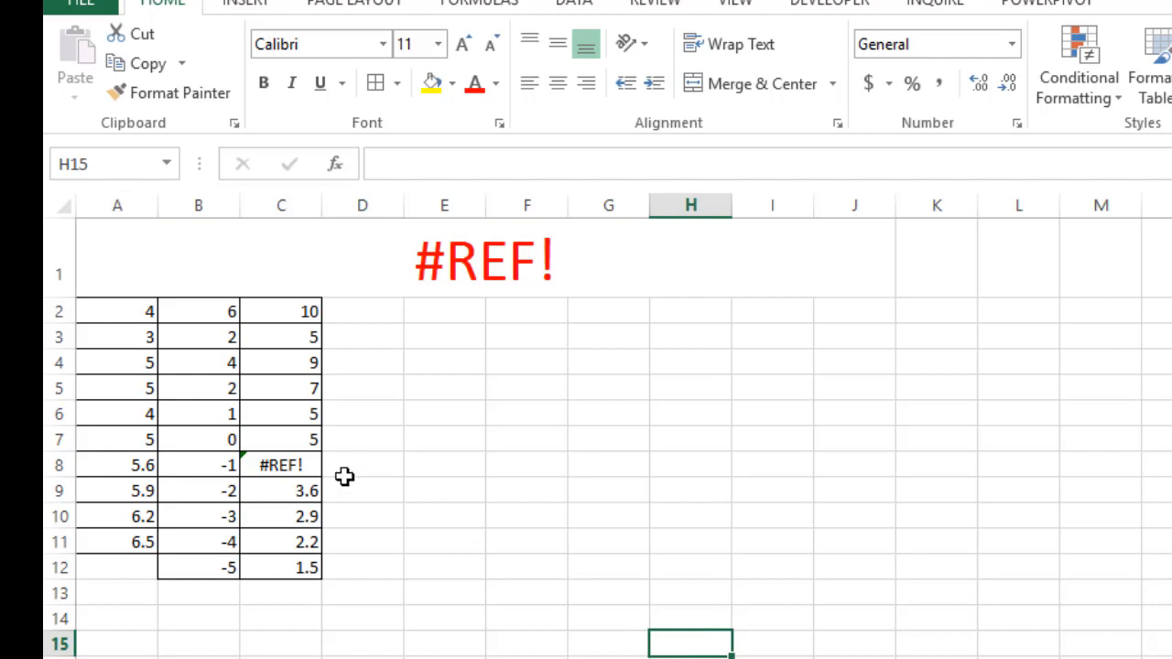
click(303, 466)
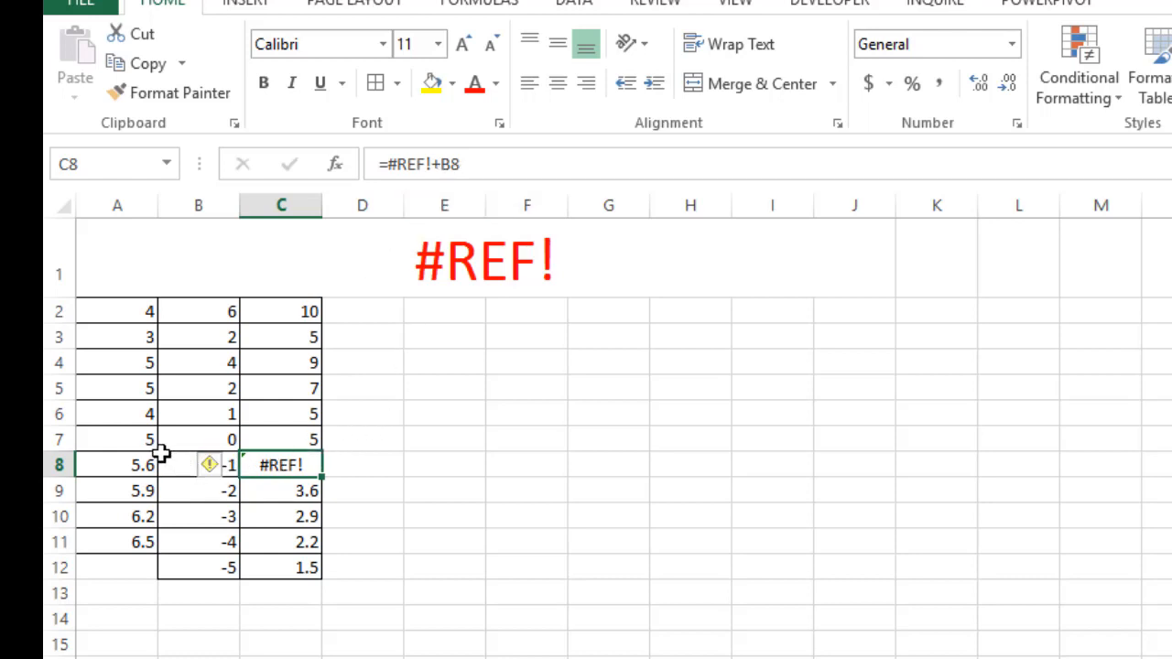
click(534, 507)
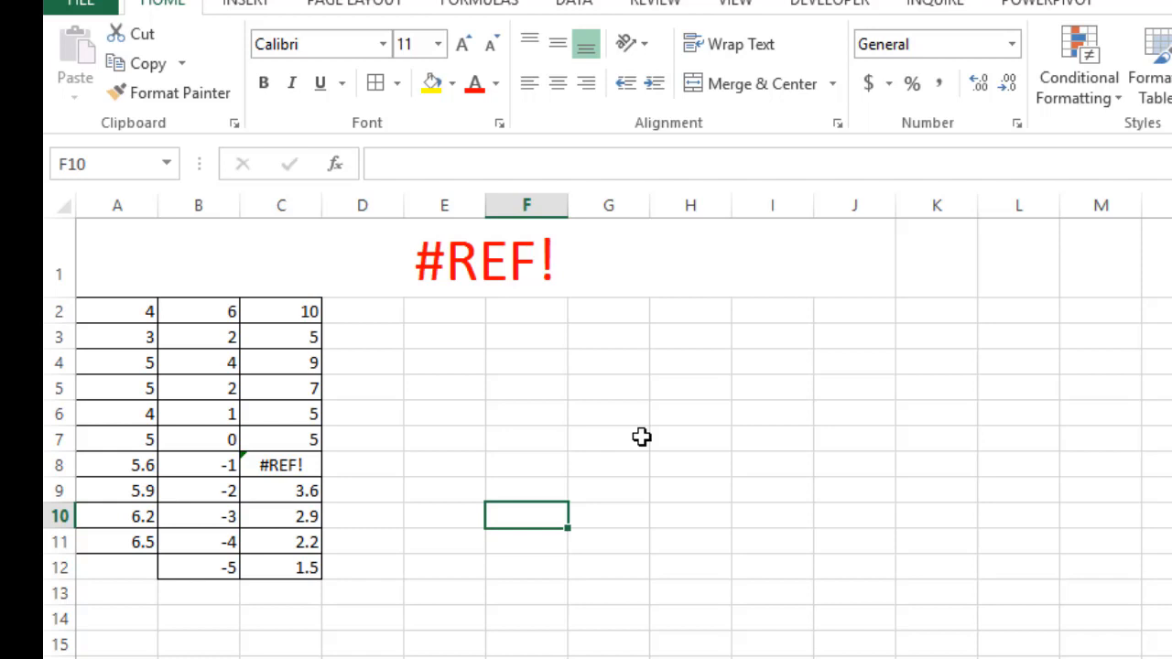
Clear the value in cell A5 without deleting the cell itself
click(152, 389)
key(BackSpace)
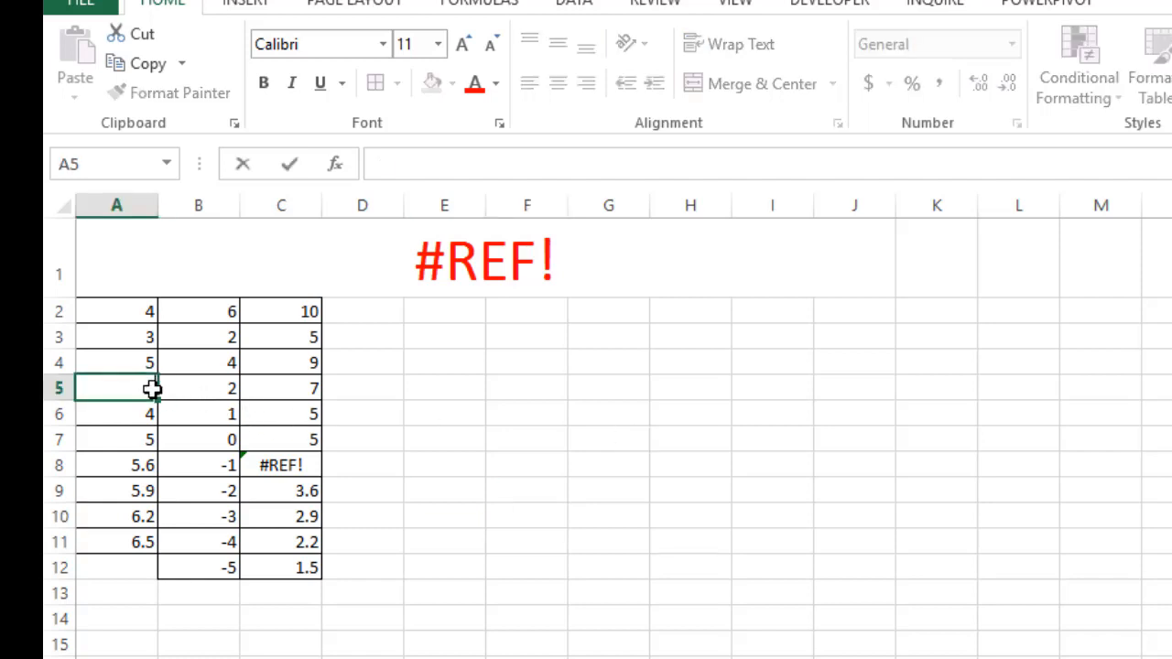
click(494, 550)
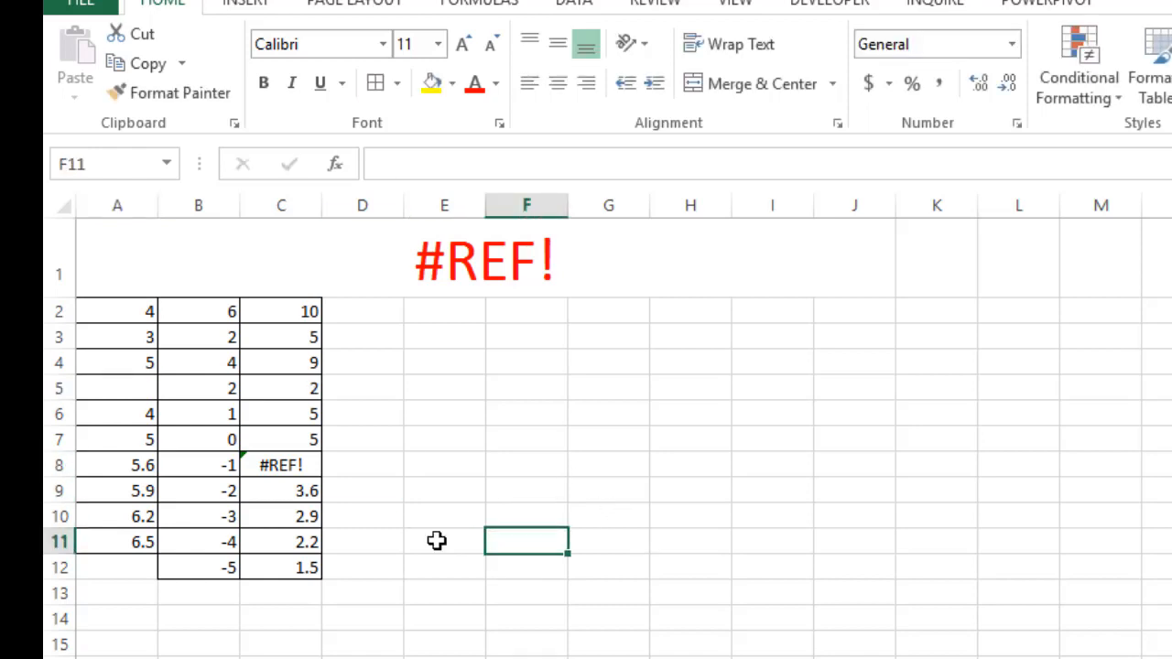
Compare the formula in C5, whose source cell A5 was emptied, with the formula in C8
click(136, 390)
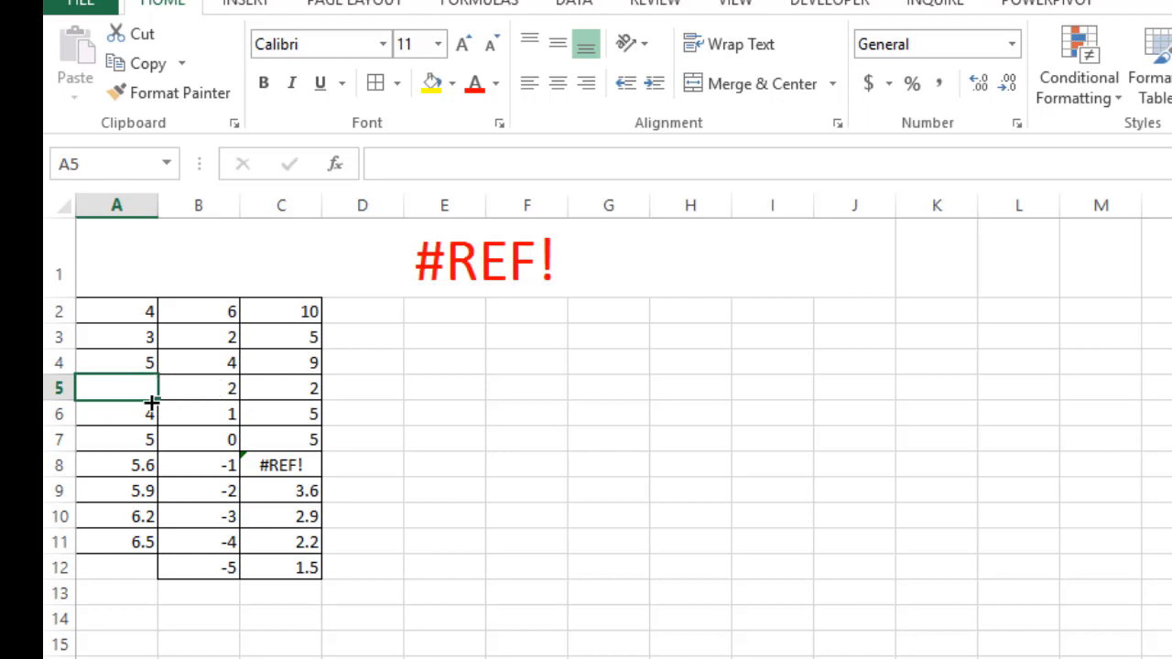
click(300, 385)
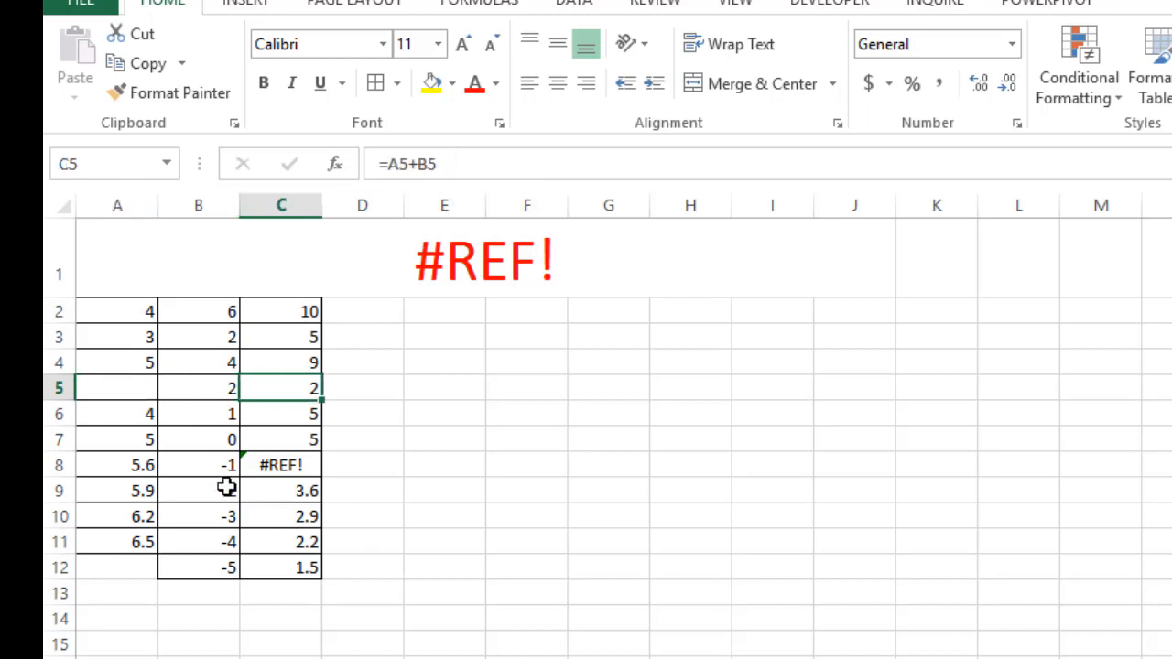
click(273, 469)
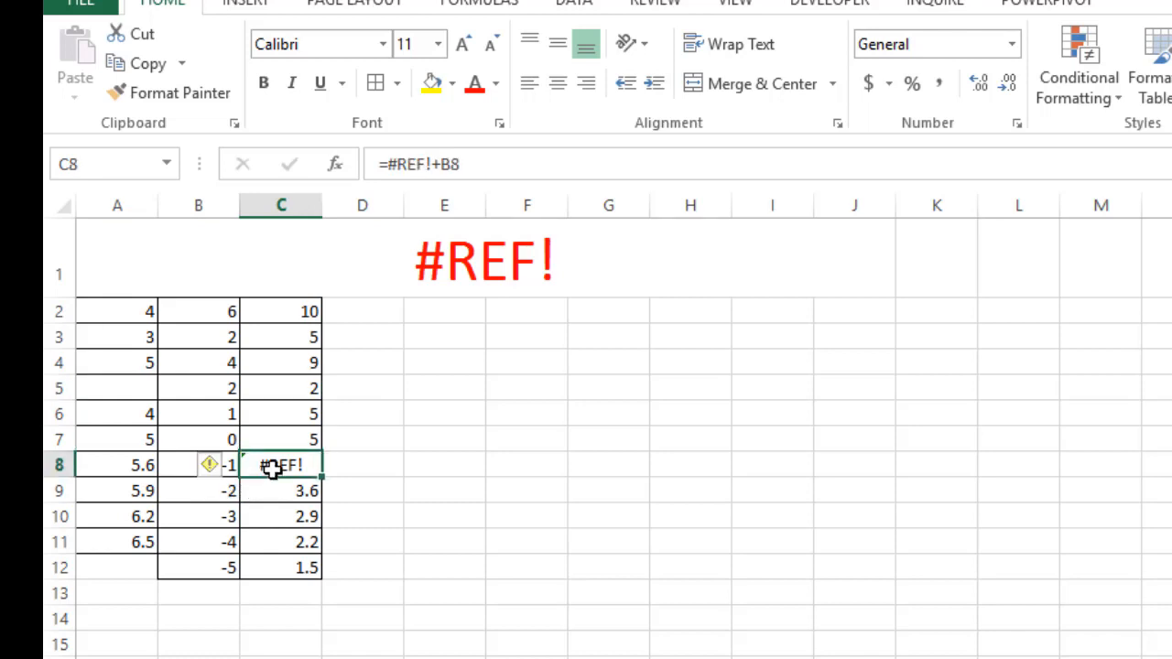
click(128, 471)
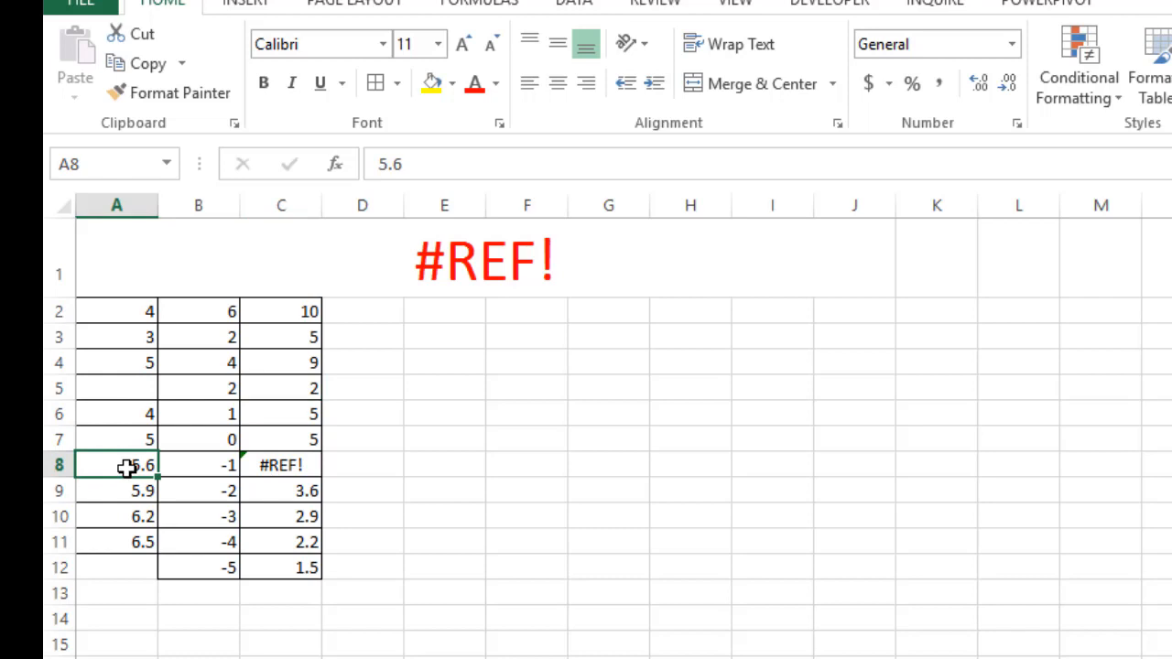
right_click(126, 468)
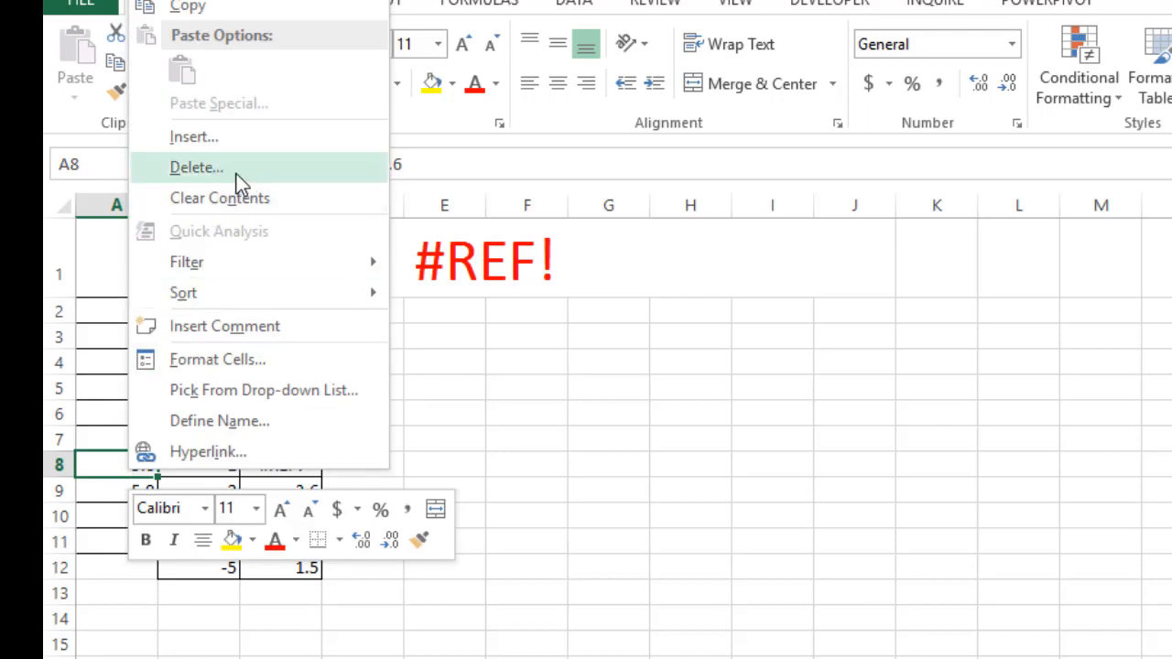
key(Escape)
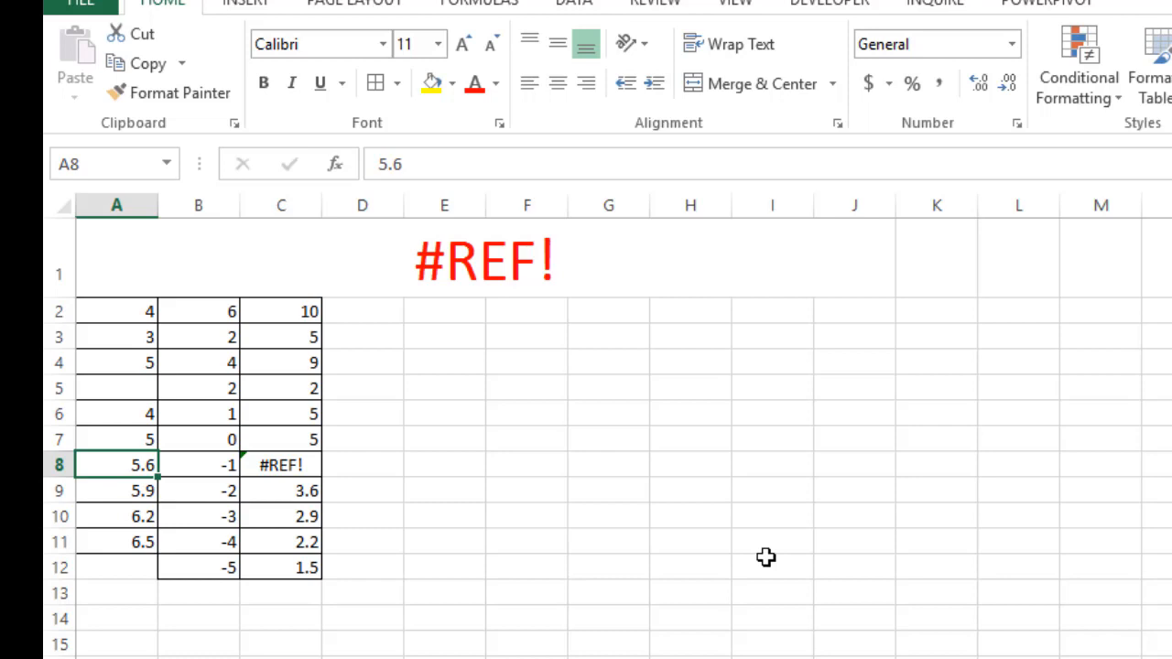
Inspect the broken reference in the formula of cell C8 again
click(279, 465)
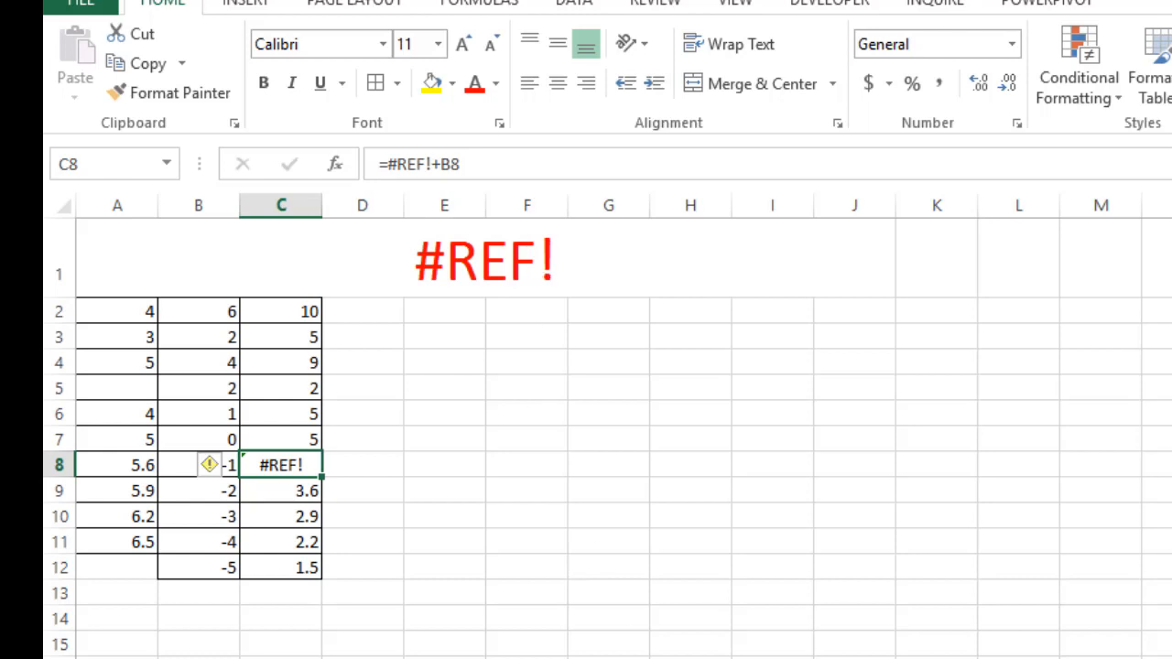
click(596, 630)
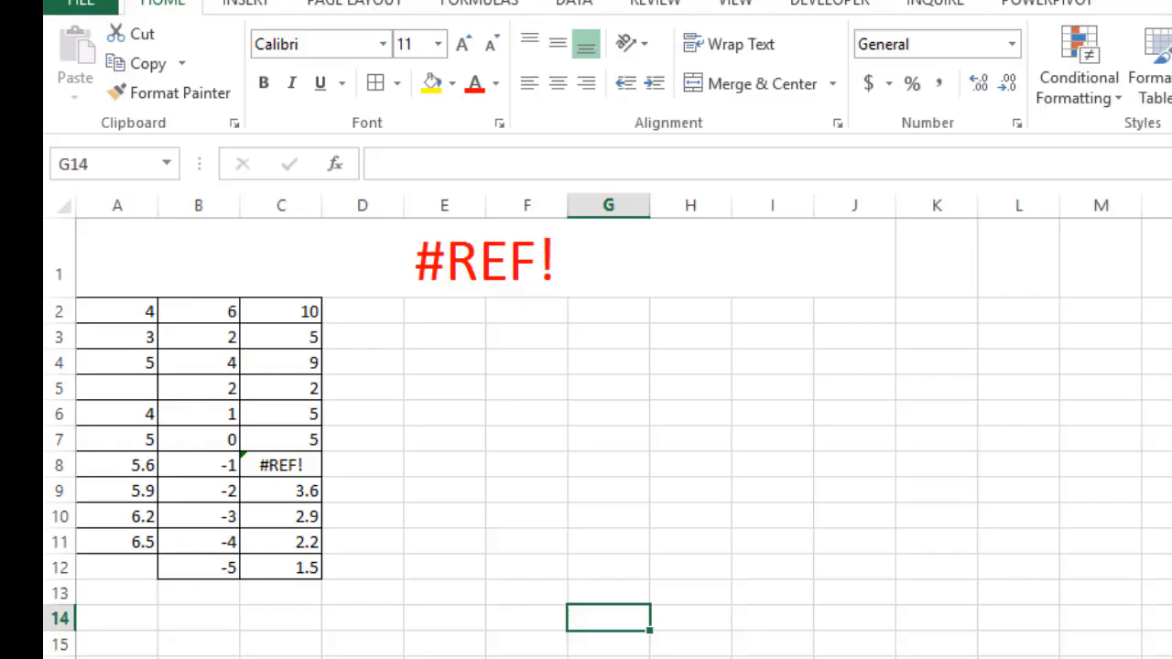
click(515, 506)
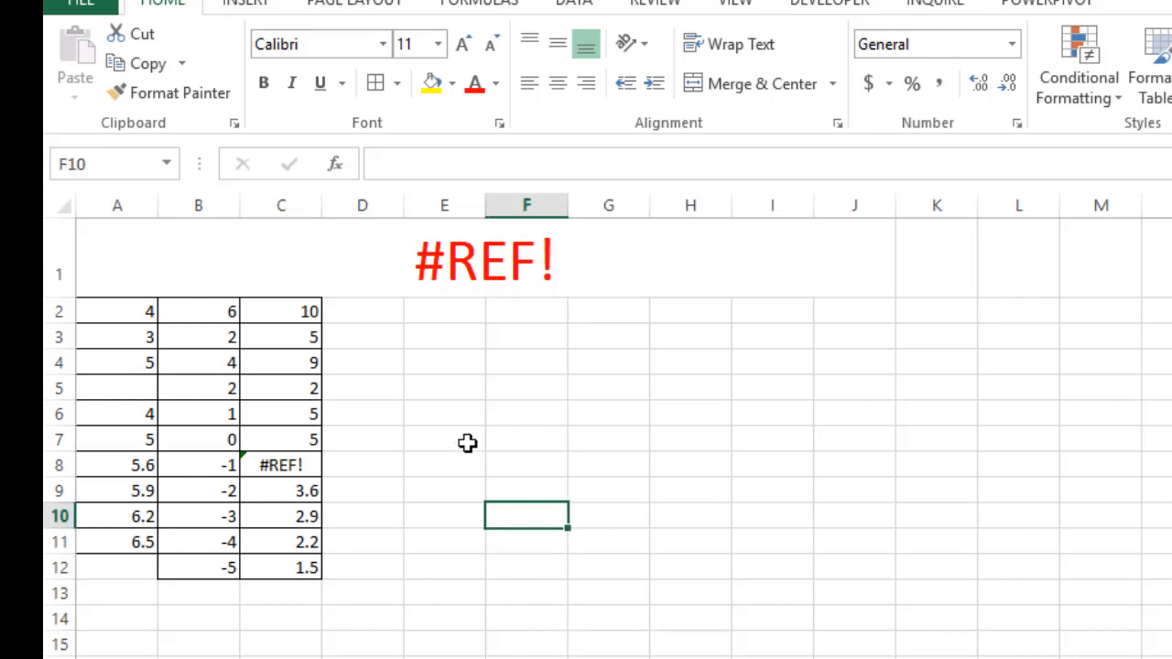
click(454, 394)
click(449, 436)
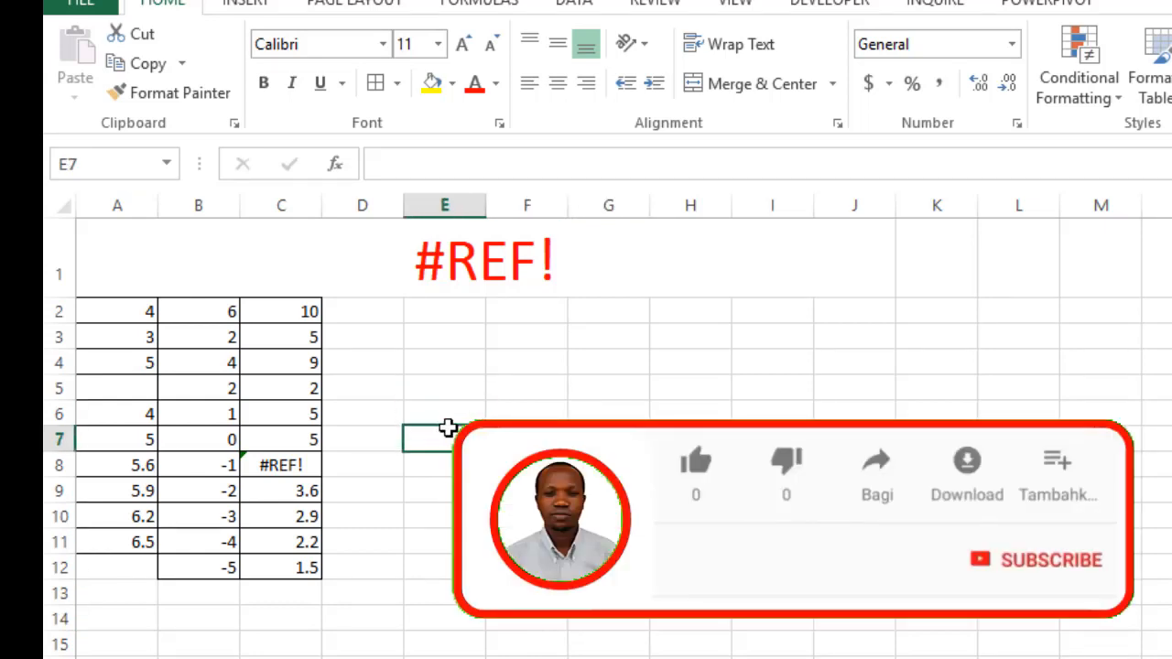
click(448, 490)
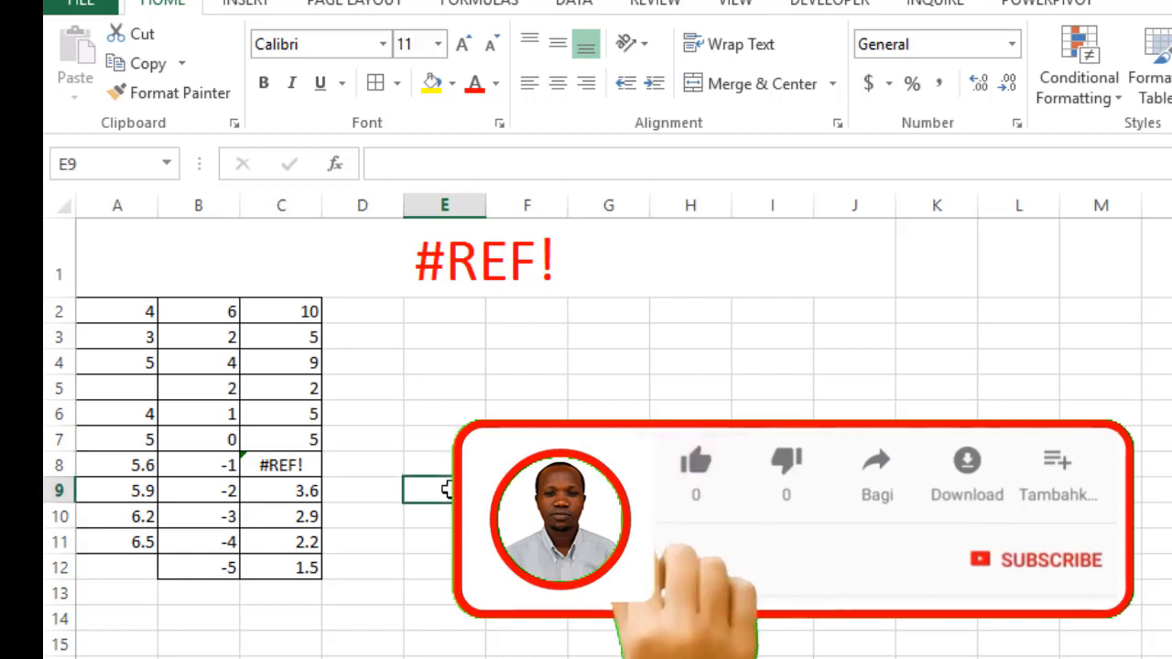
click(449, 543)
click(446, 591)
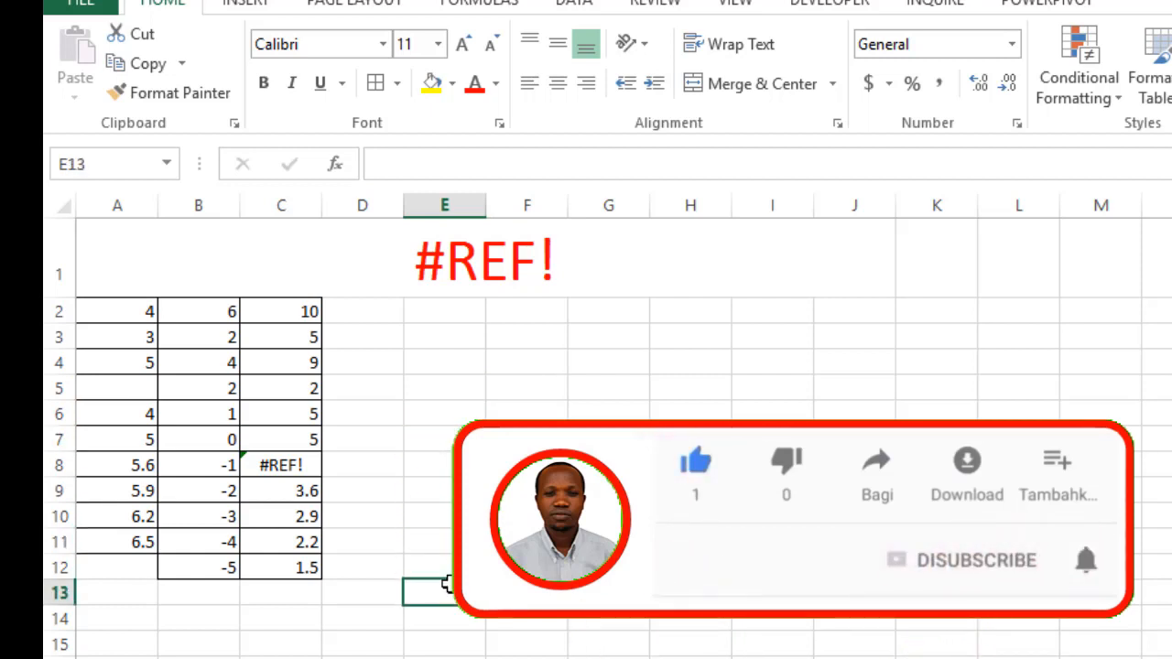
click(456, 309)
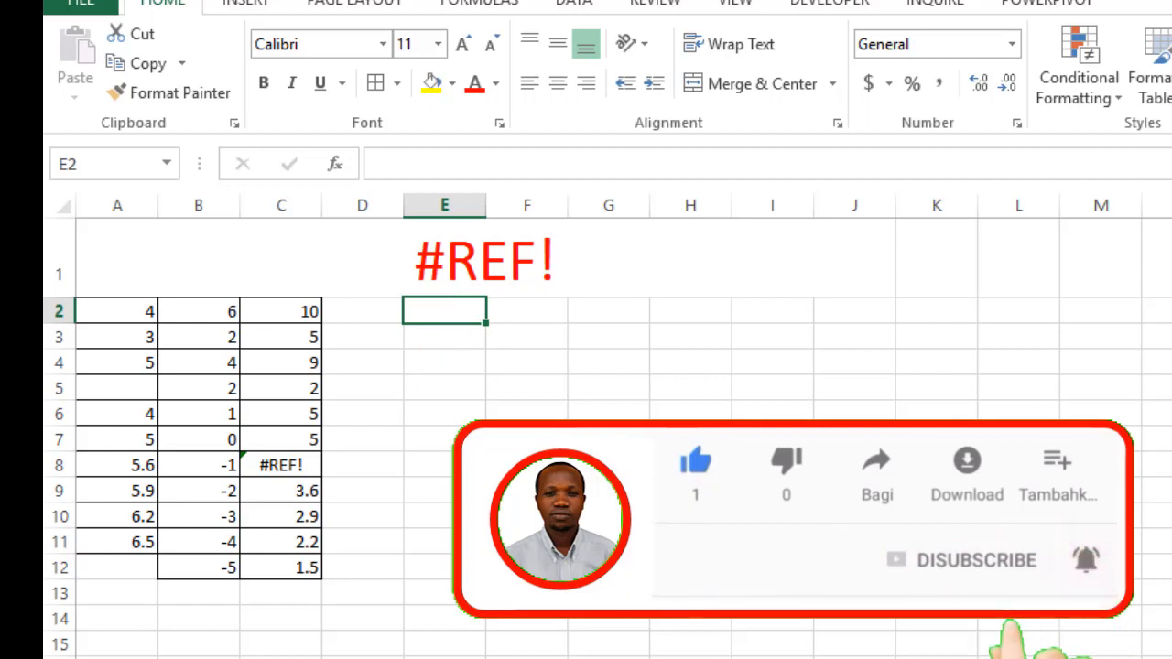
click(438, 407)
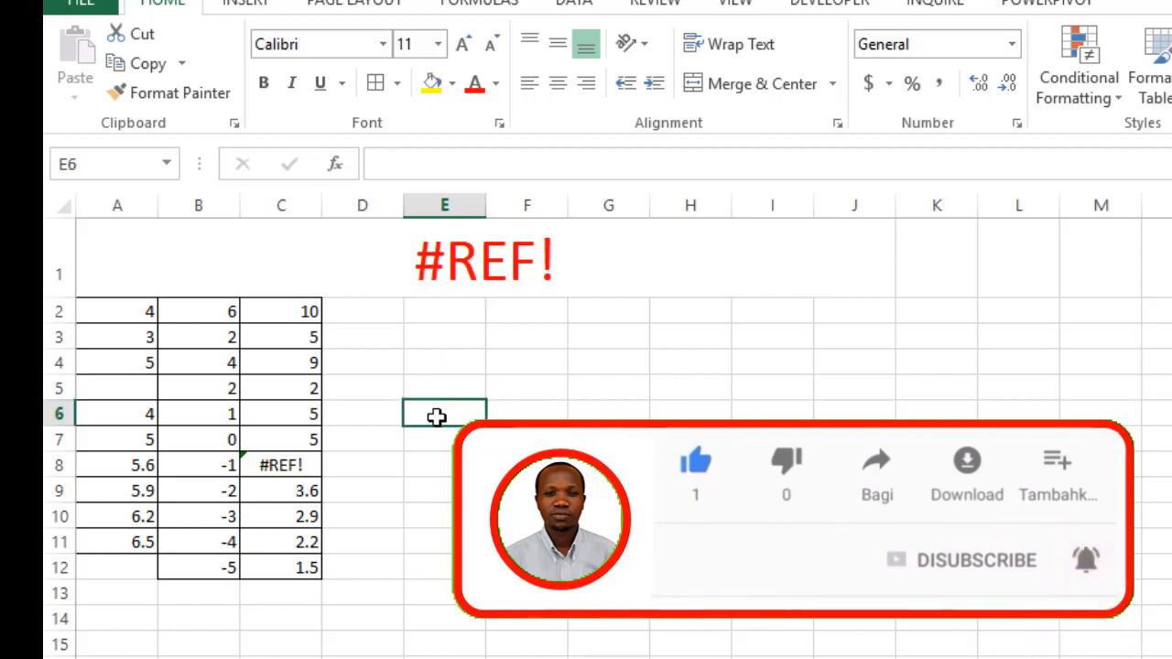